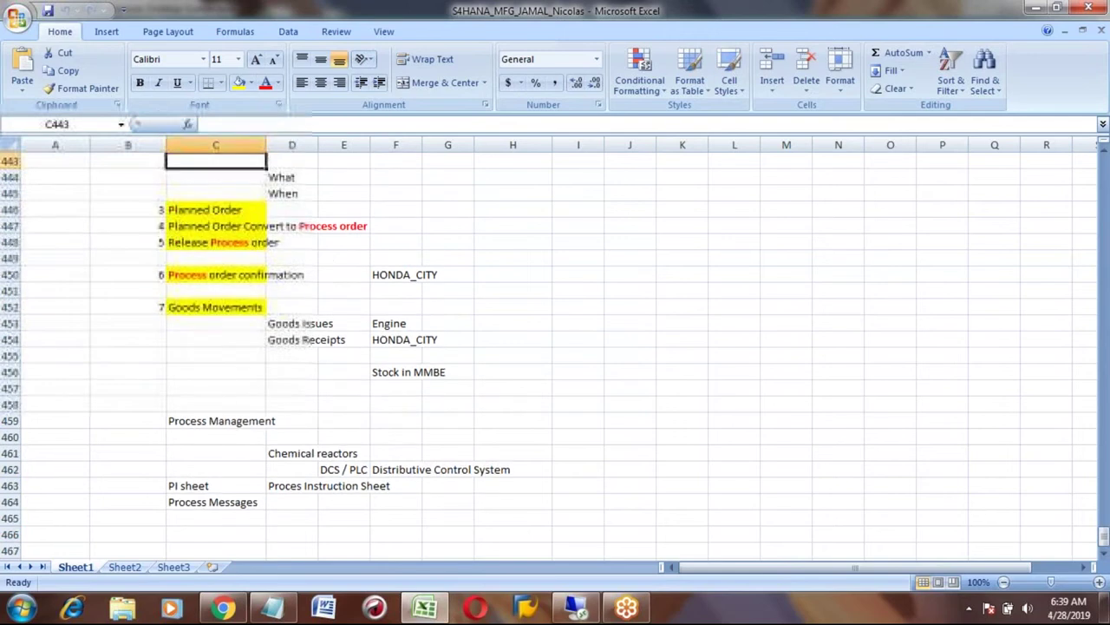
Look over the Make To Stock process steps in Sheet1, working back to the Master data table
key("Up")
key("Up")
key("Up")
key("Up")
key("Up")
key("Up")
key("Up")
key("Up")
key("Up")
key("Up")
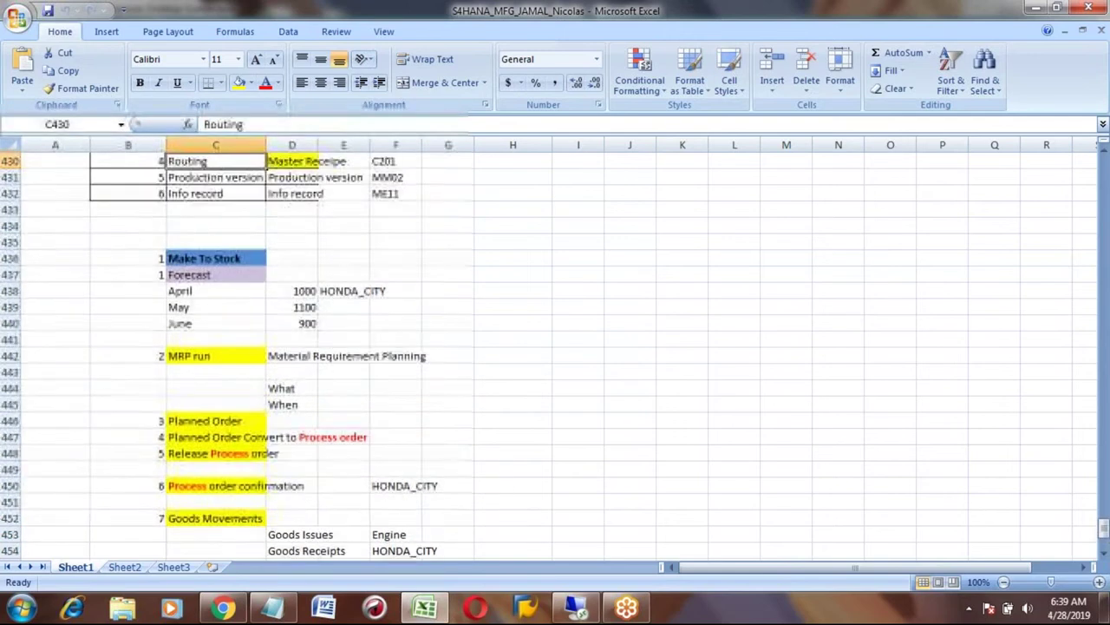
key("Down")
key("Down")
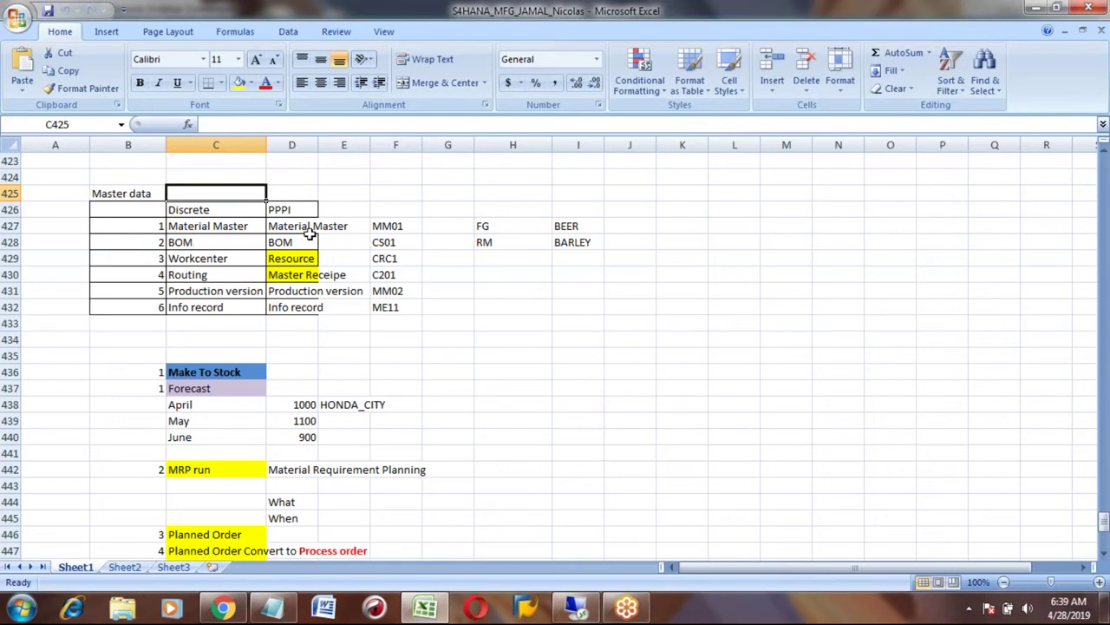
Examine the Master data table, comparing the Discrete and PPPI entries for material master, BOM and workcenter or resource
key("Down")
key("Down")
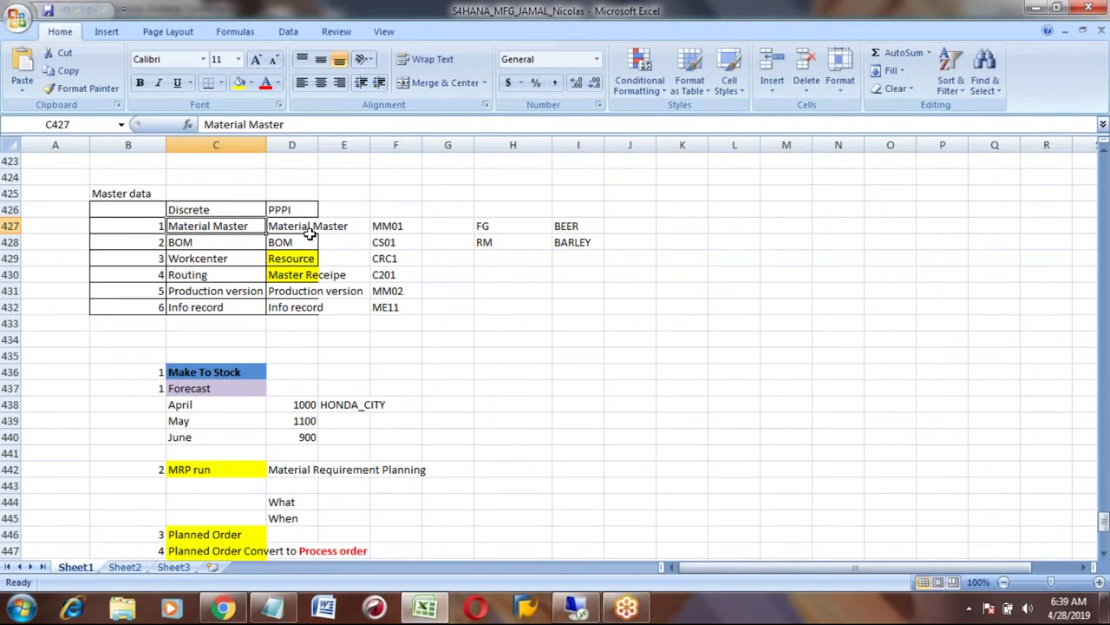
key("shift+Down")
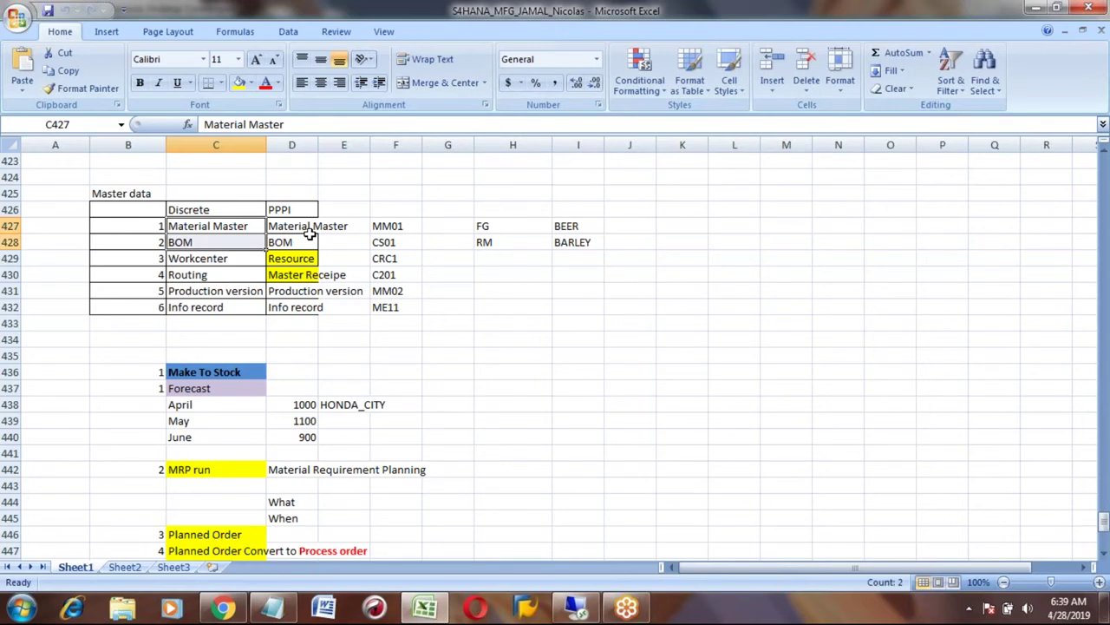
key("Down")
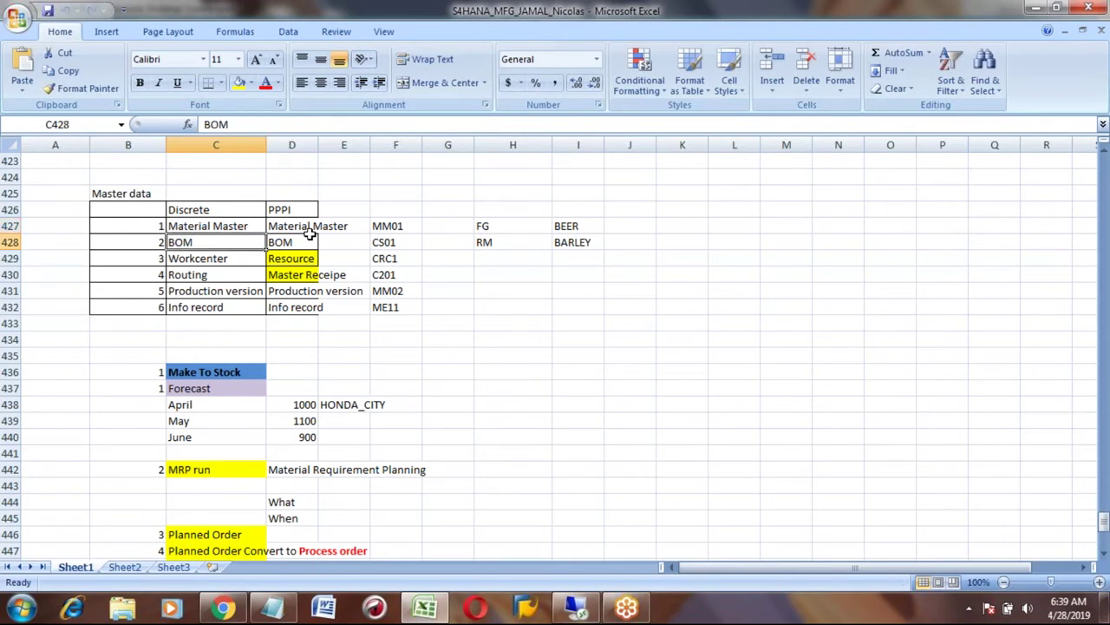
key("Down")
key("Right")
key("Right")
key("Right")
key("Right")
key("Right")
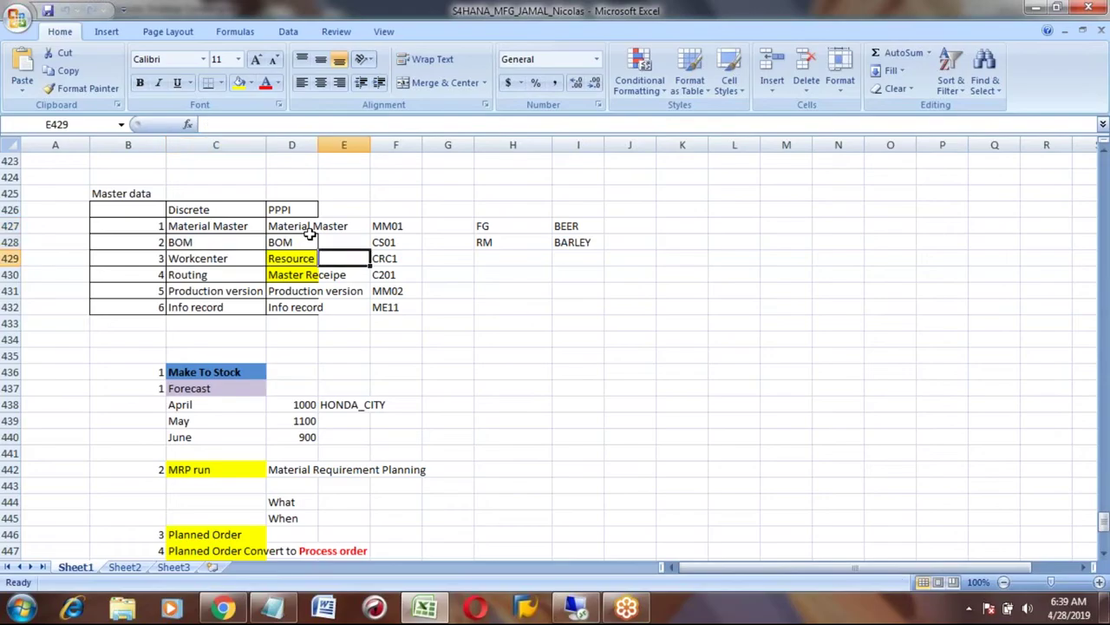
key("Left")
key("Left")
key("Left")
key("Left")
key("Left")
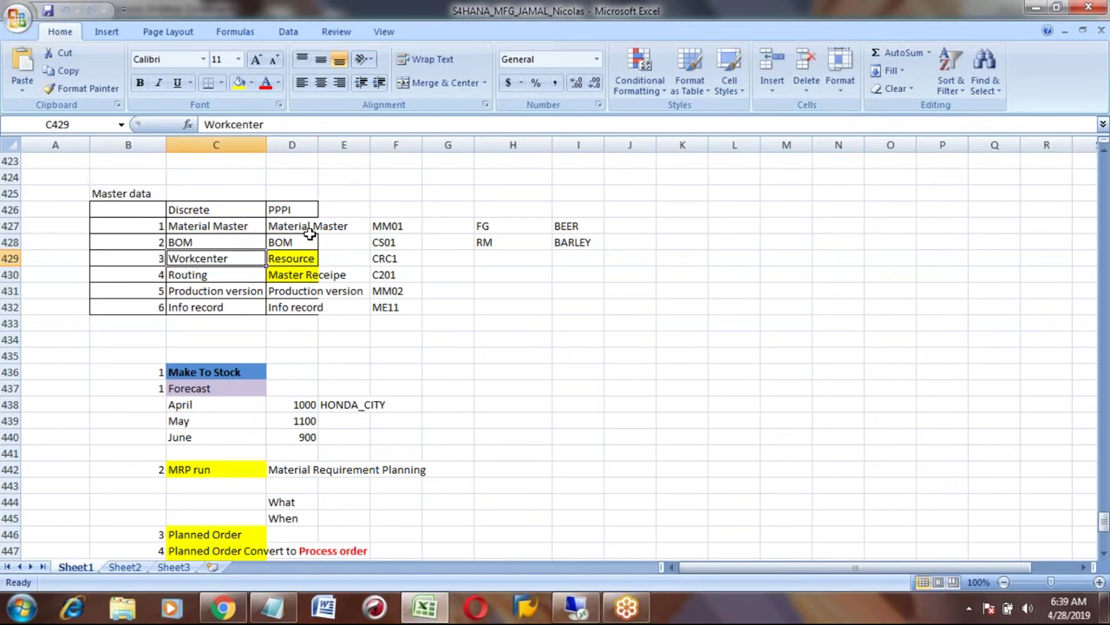
key("Down")
key("Up")
Switch to the SAP remote desktop session and start CRC1 - Create from the Production - Process resource master data
left_click(575, 607)
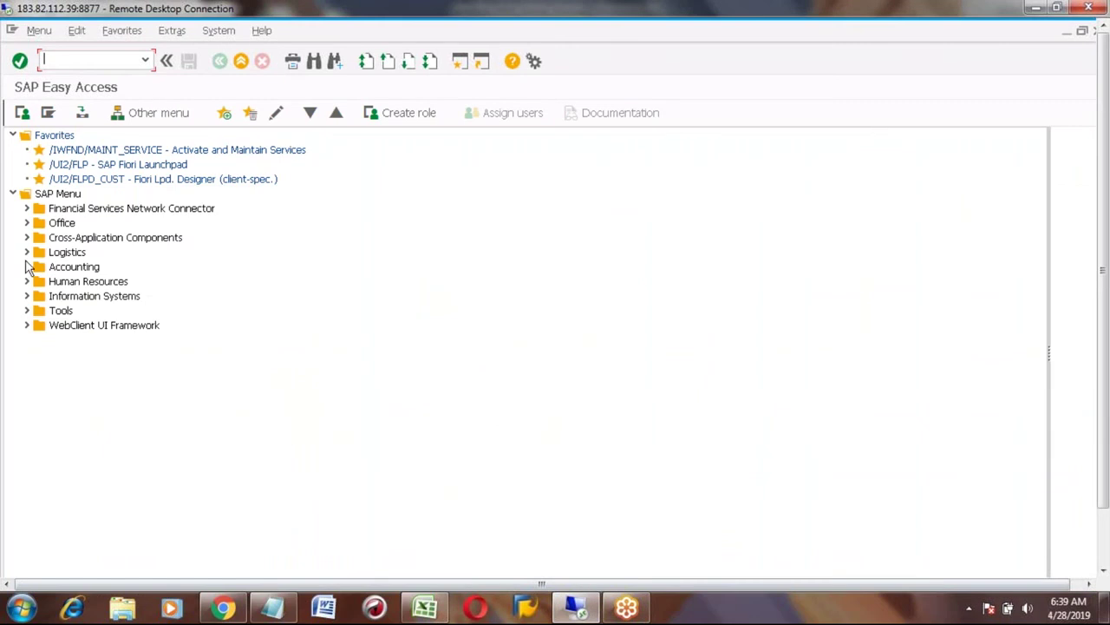
left_click(26, 252)
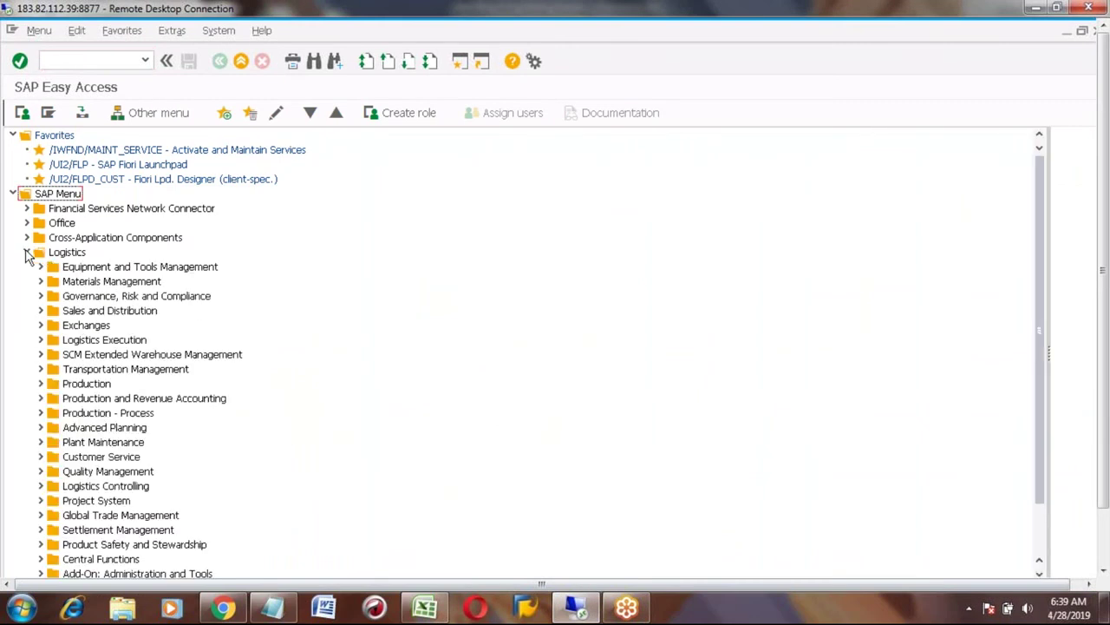
left_click(41, 413)
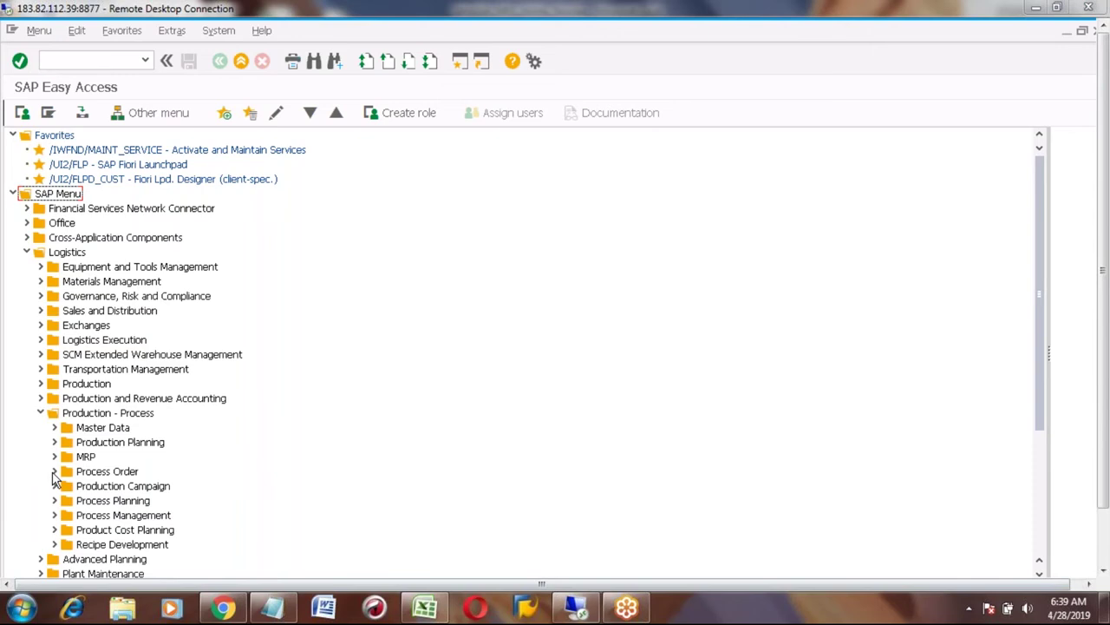
left_click(55, 428)
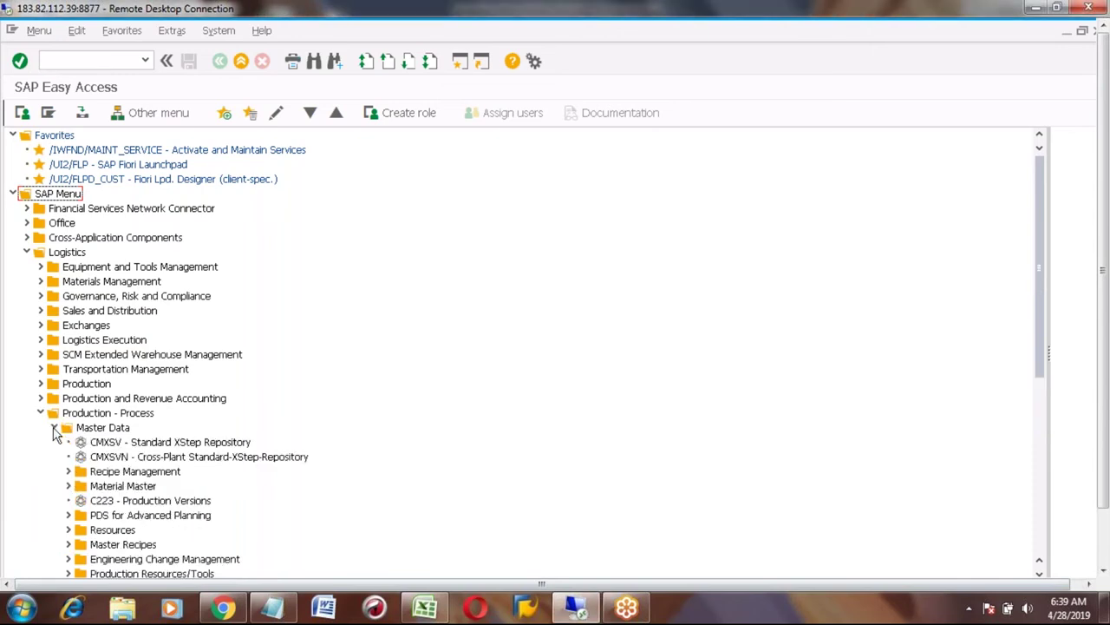
left_click(68, 530)
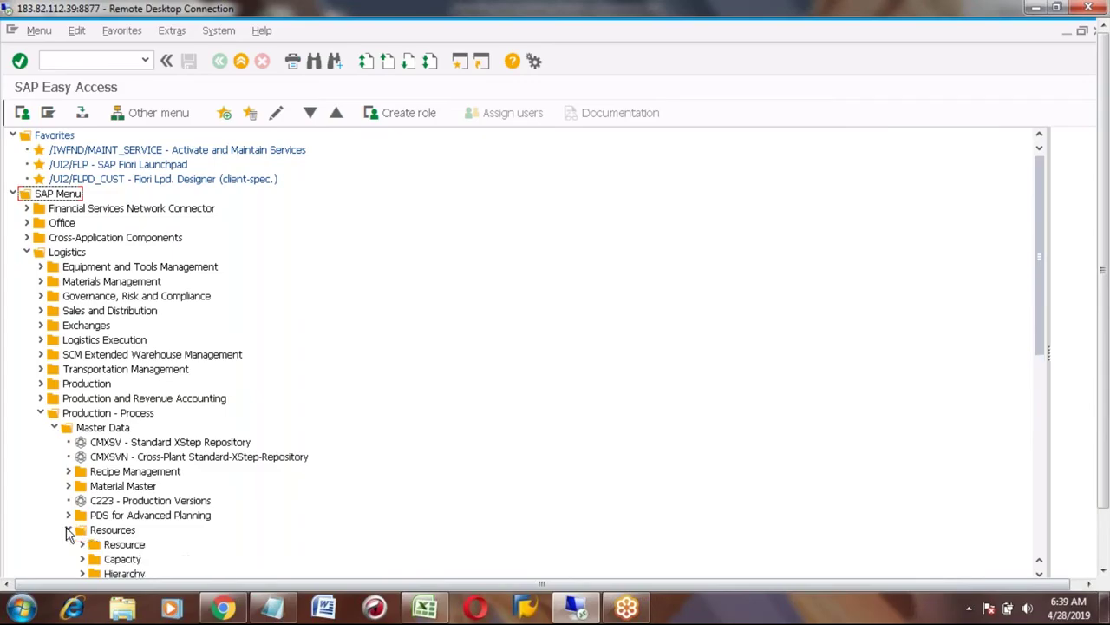
left_click(83, 544)
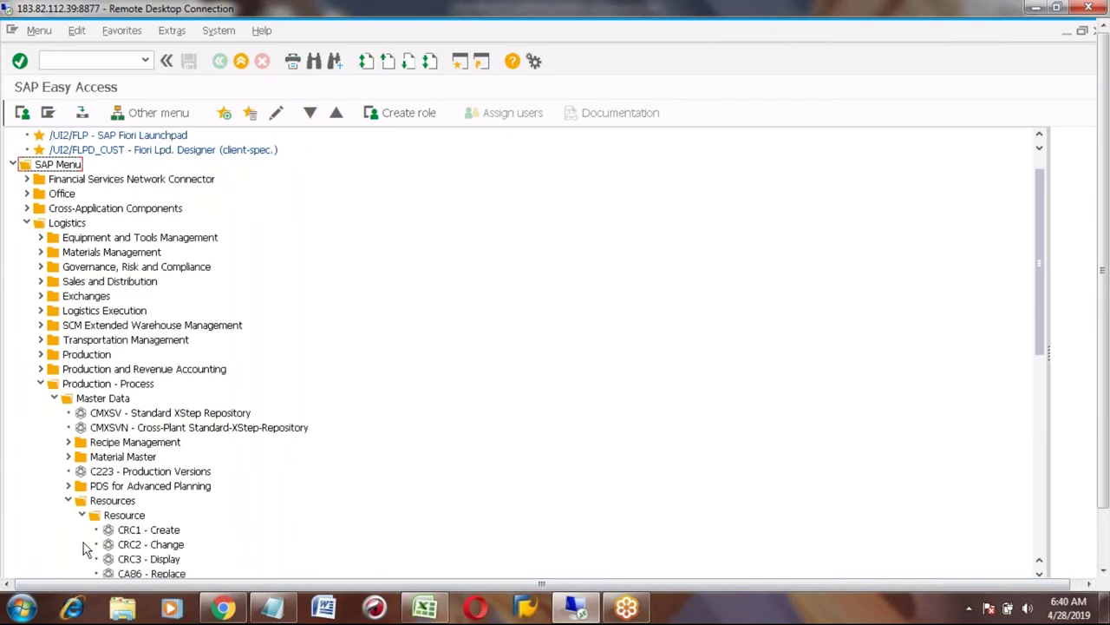
double_click(143, 530)
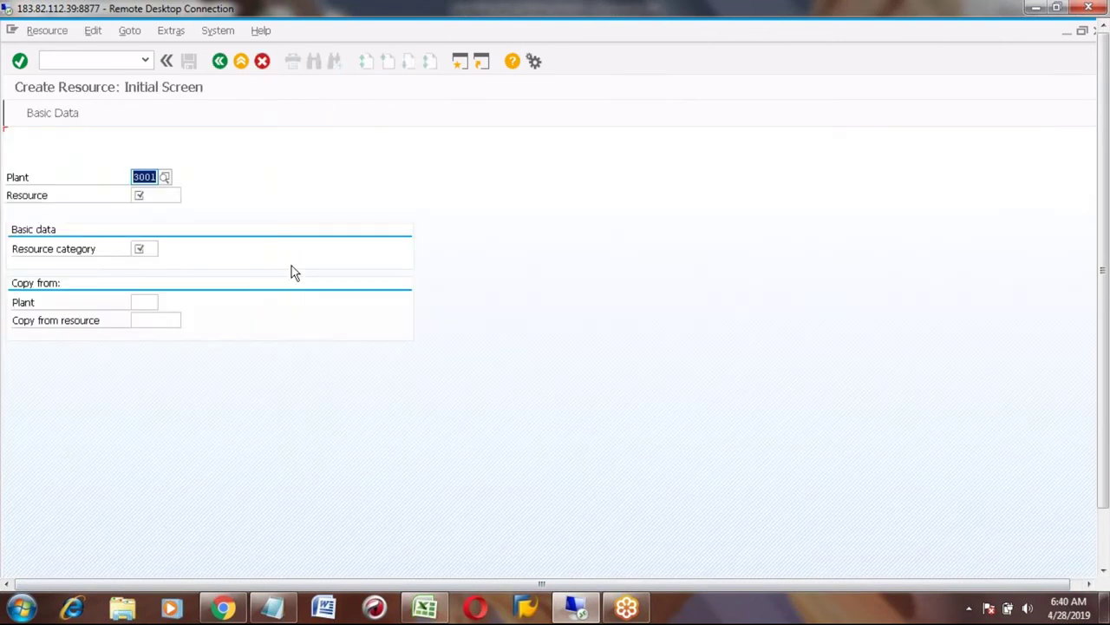
Enter resource RES1 for plant 3001 with resource category 0008 and proceed to its basic data
key("Tab")
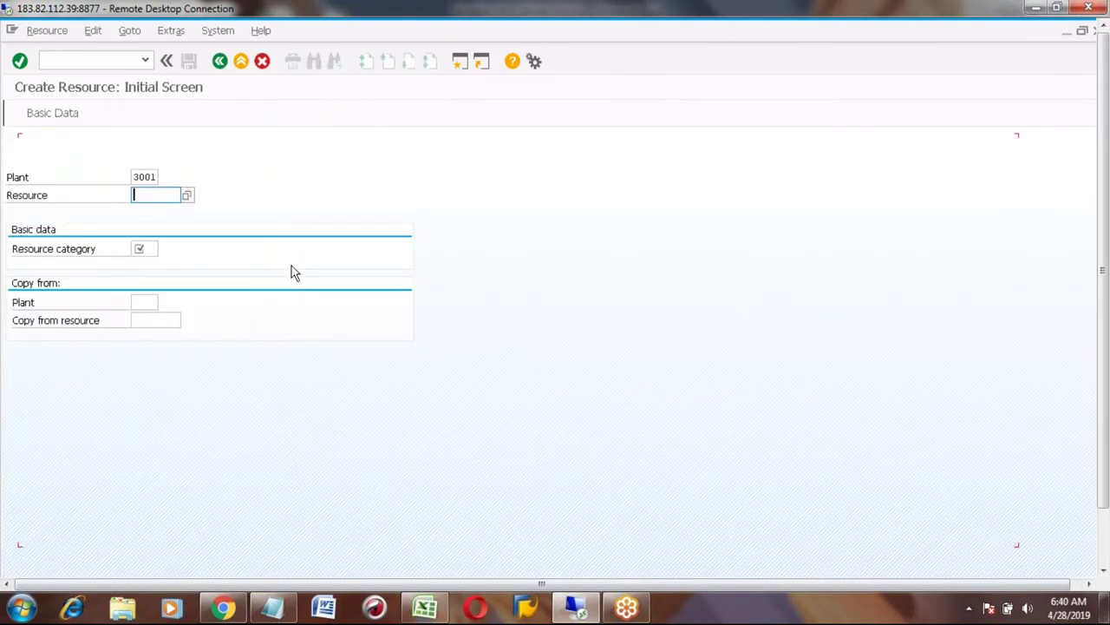
key("Down")
key("Down")
key("Down")
key("Return")
key("Tab")
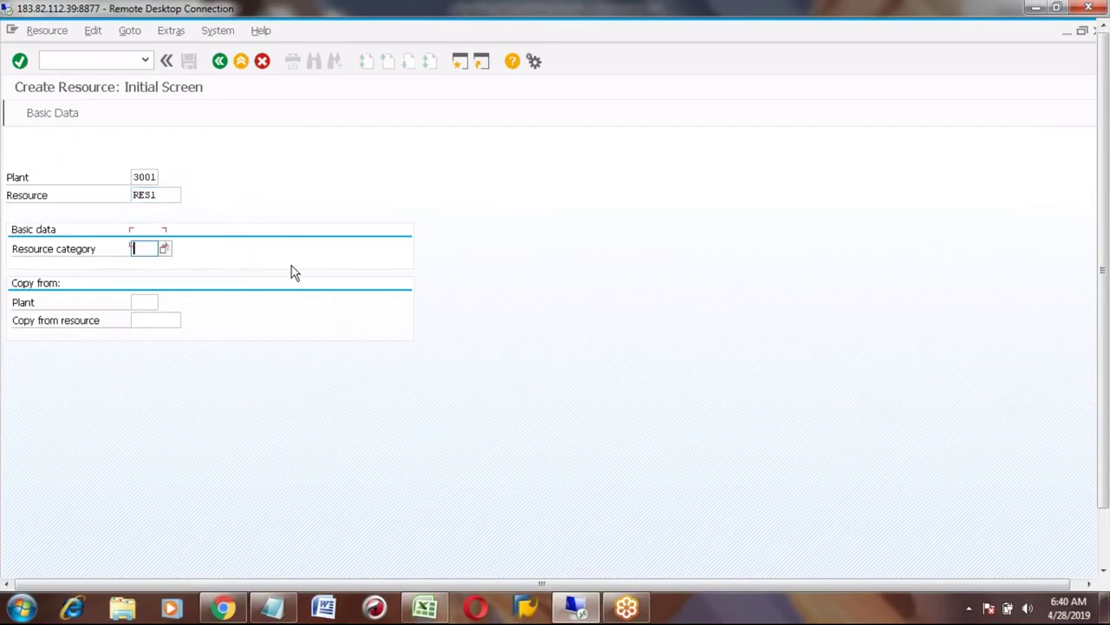
key("Down")
key("Return")
key("Return")
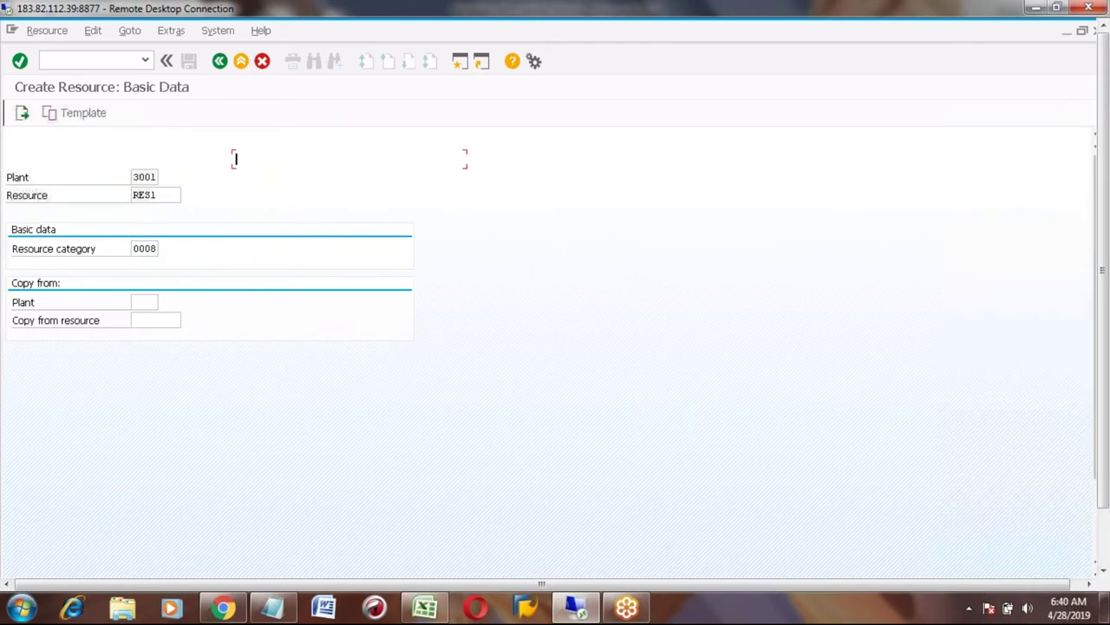
Describe the resource as "Resource for Beer processing" and set Person Responsible to 001
key("Down")
key("Down")
key("Down")
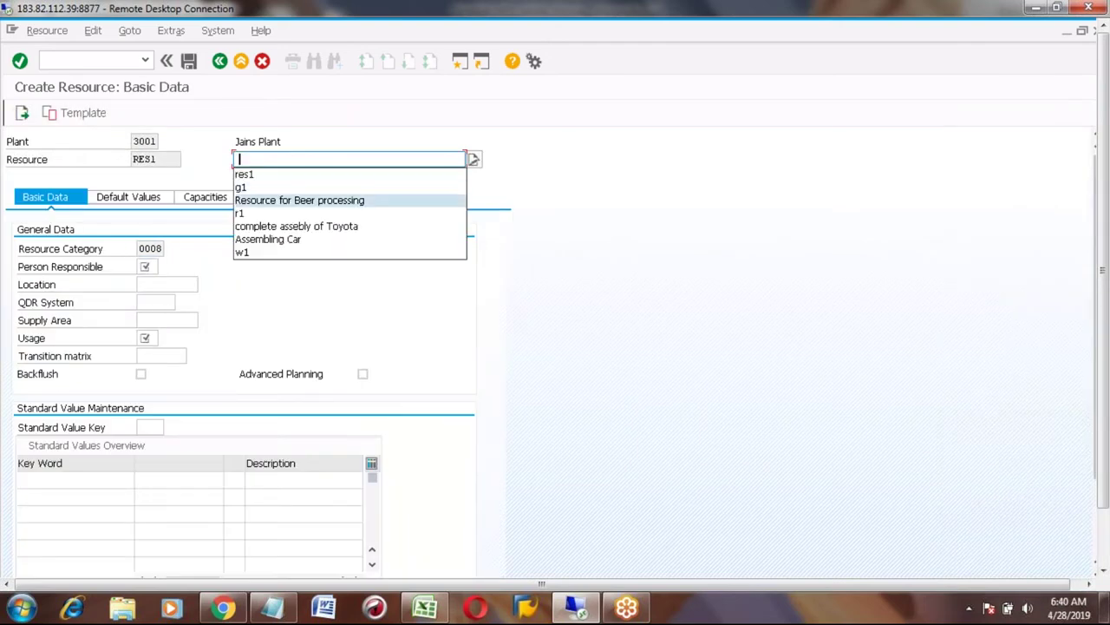
key("Return")
left_click(147, 266)
key("Down")
key("Return")
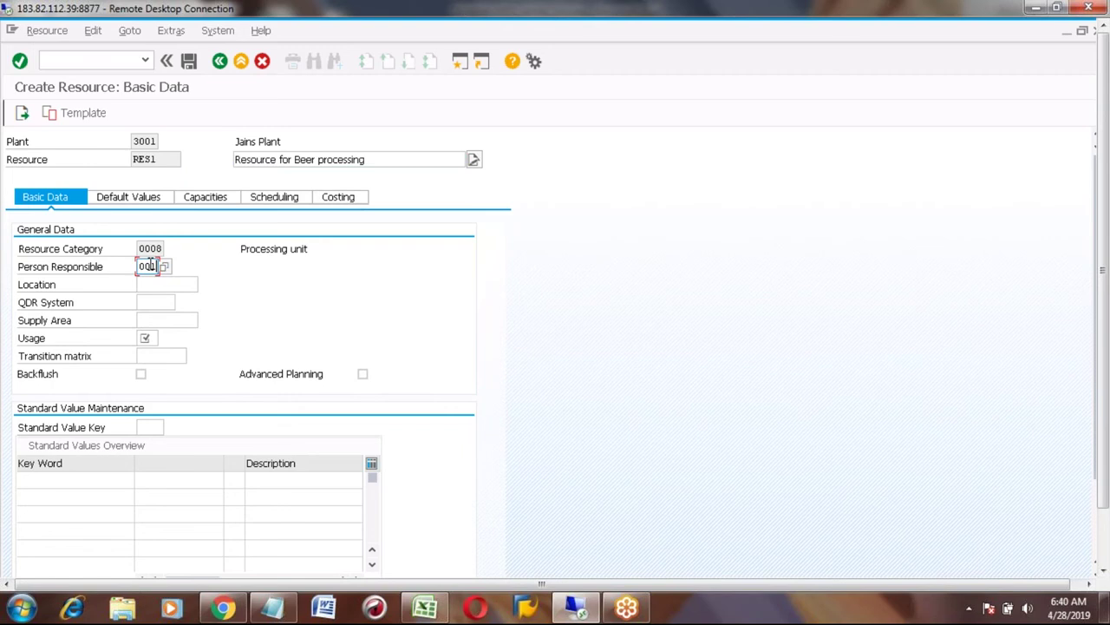
Set the resource's usage to 009 and its standard value key to YBP1
left_click(148, 338)
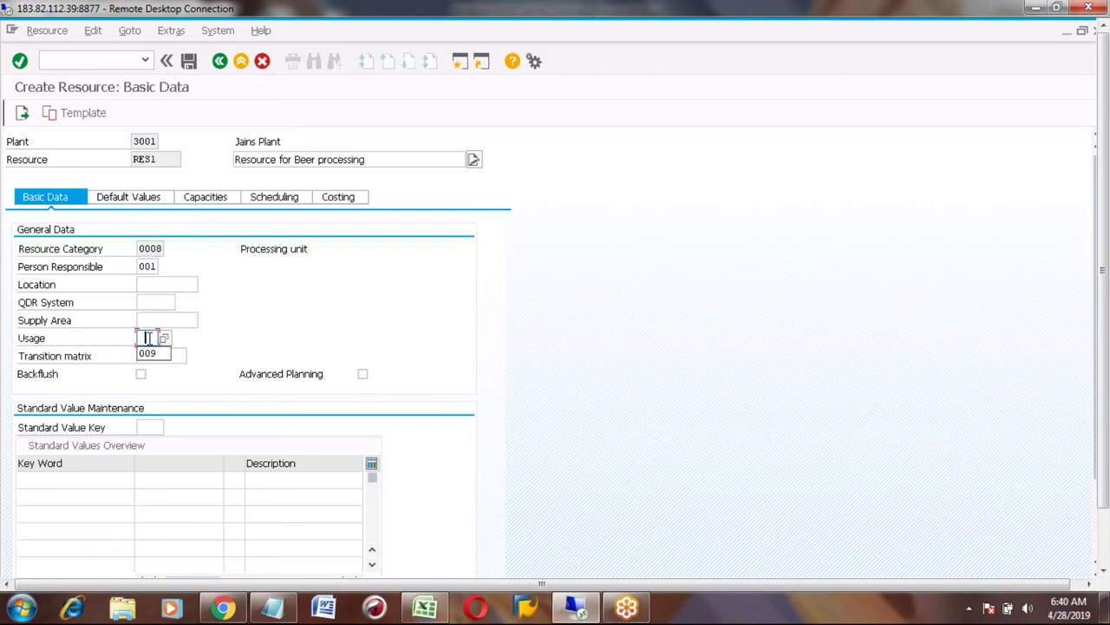
key("Down")
key("Return")
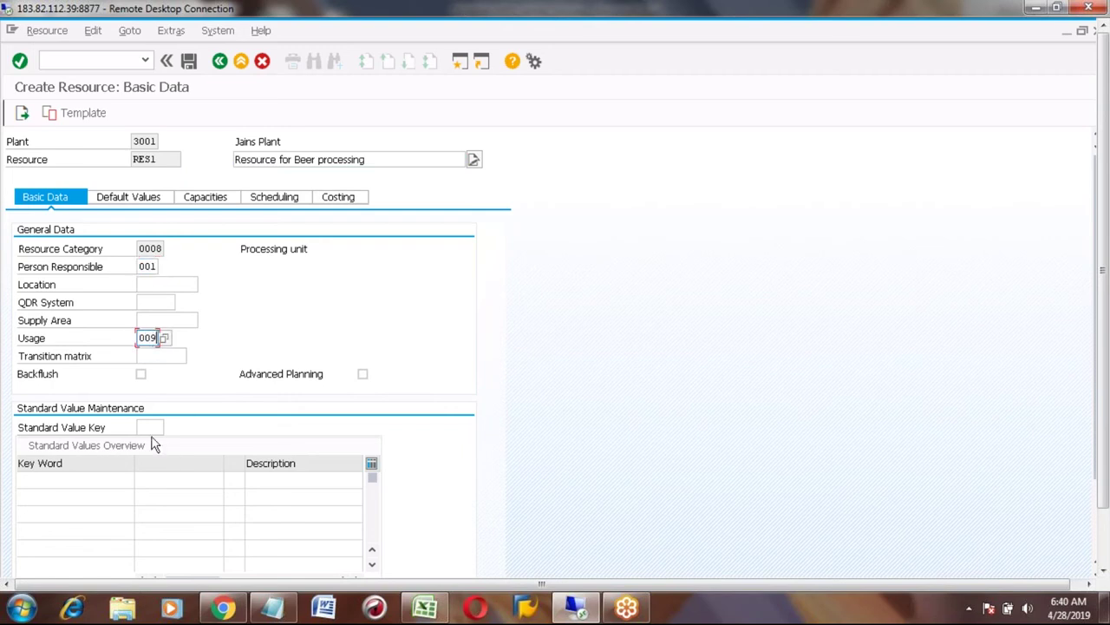
left_click(147, 426)
key("Down")
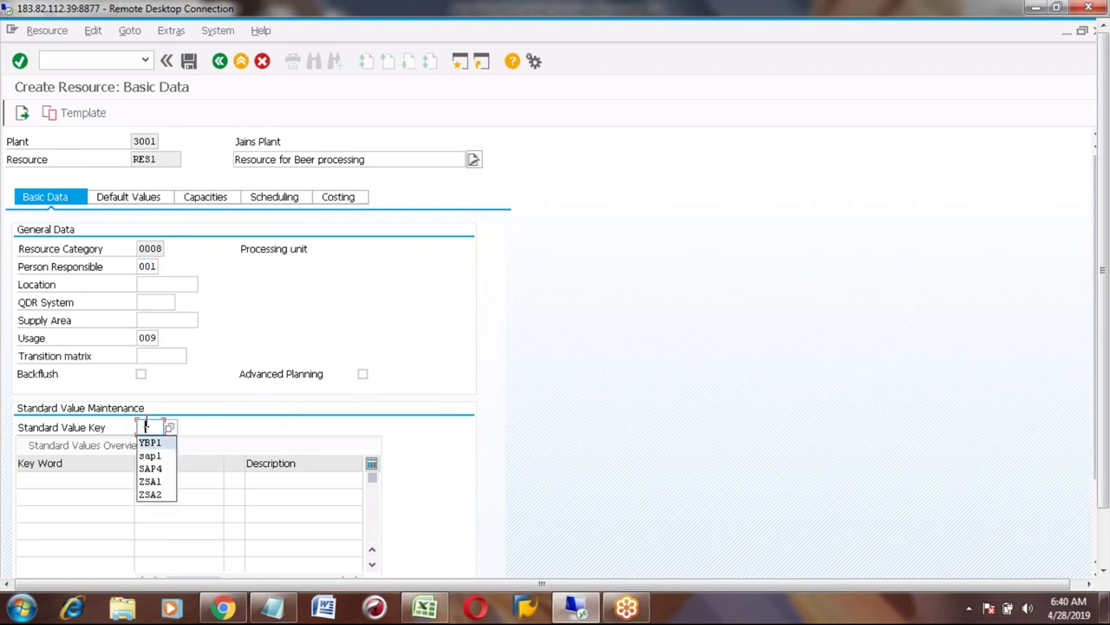
key("Return")
key("Return")
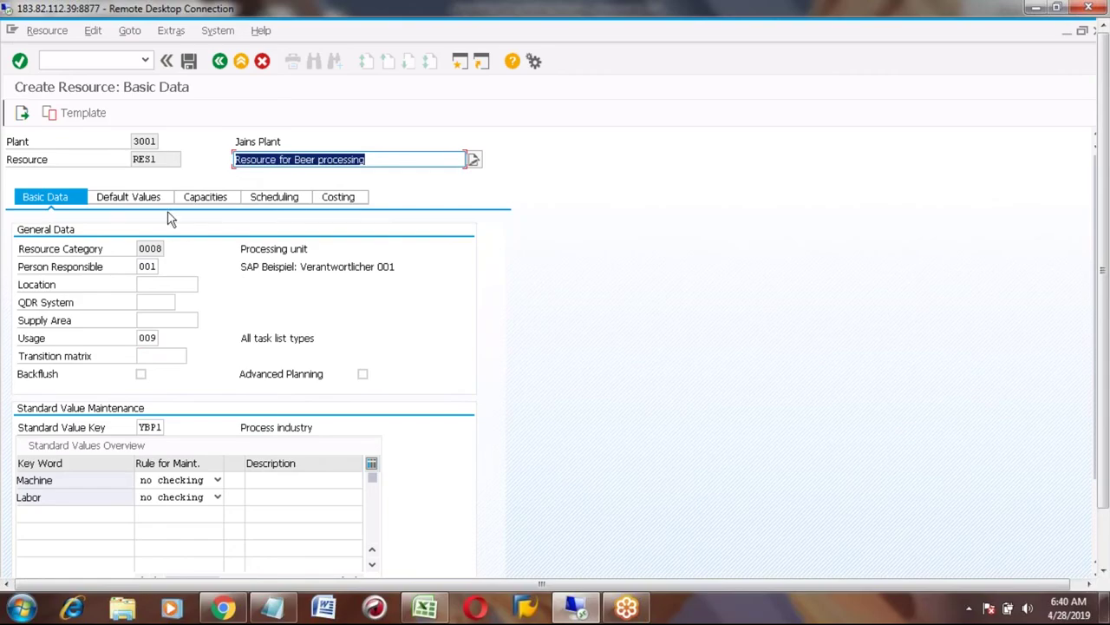
Set the control key to PI01 in the resource's operation default values
left_click(126, 199)
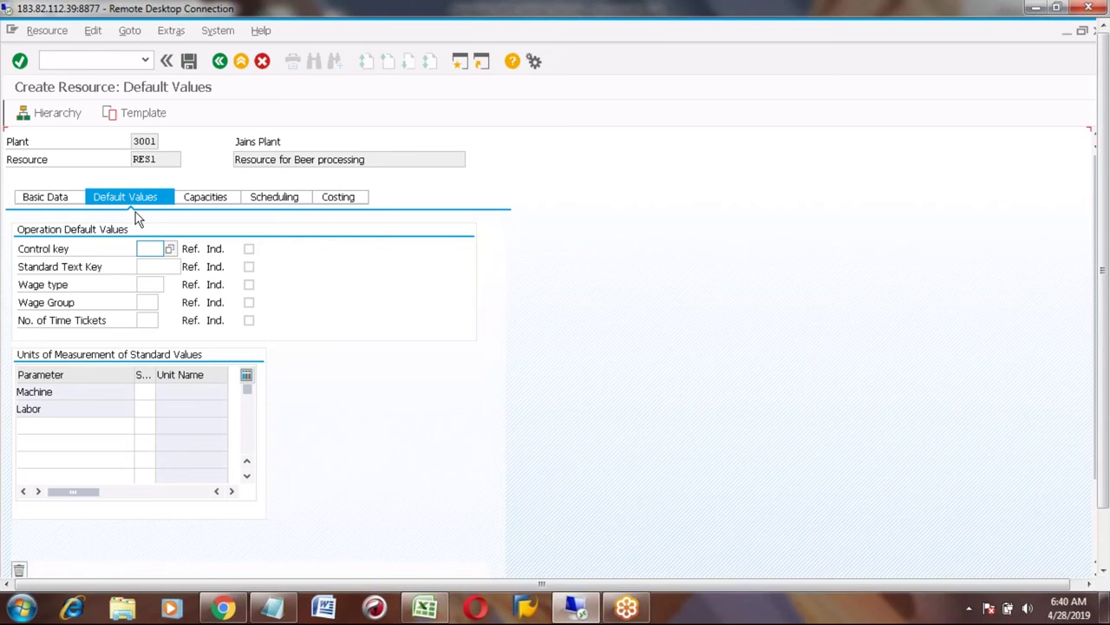
key("Down")
key("Return")
key("Return")
Set the unit of measurement for the Machine and Labor standard values to HR
left_click(145, 393)
key("Down")
key("Return")
key("Down")
key("Down")
key("Return")
key("Return")
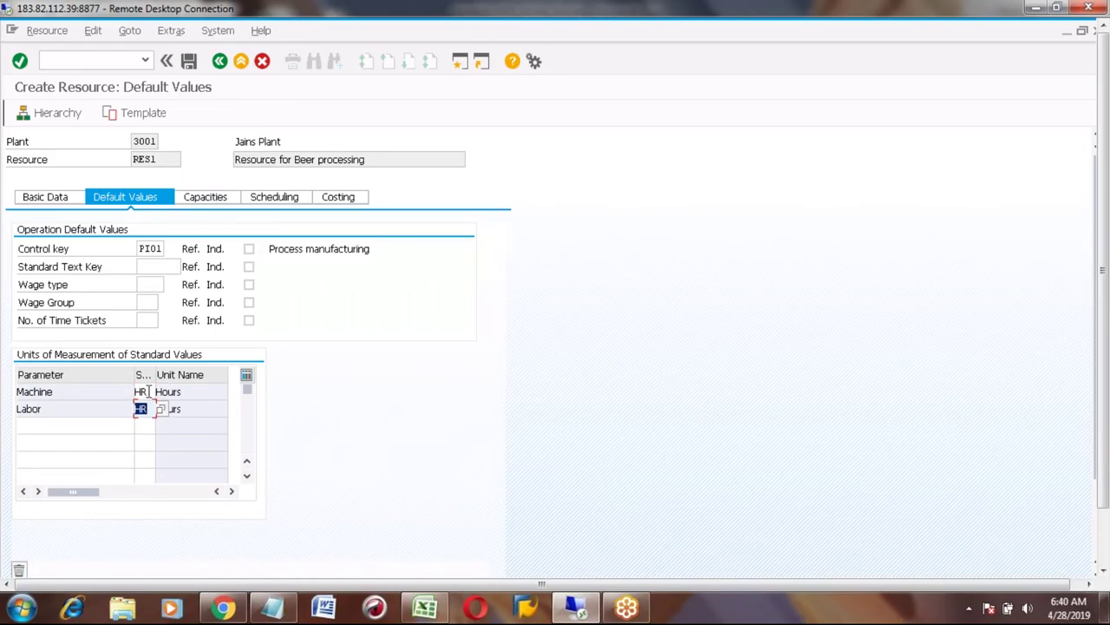
Assign capacity category 008 with other formula sap006 to the resource and proceed to the capacity header
left_click(214, 198)
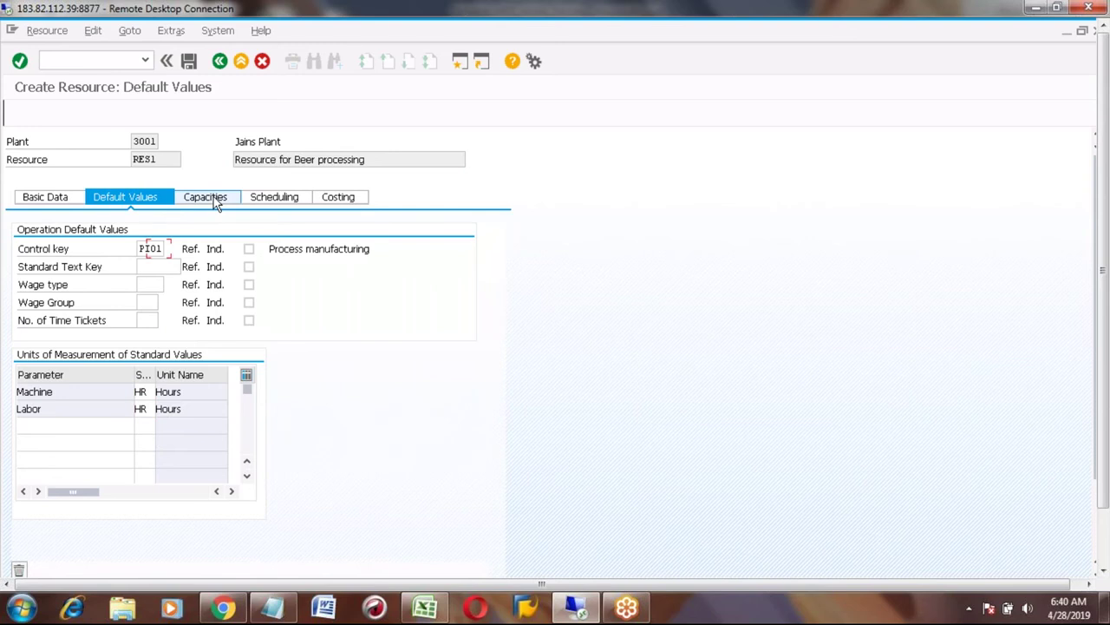
key("Down")
key("Down")
key("Return")
left_click(160, 339)
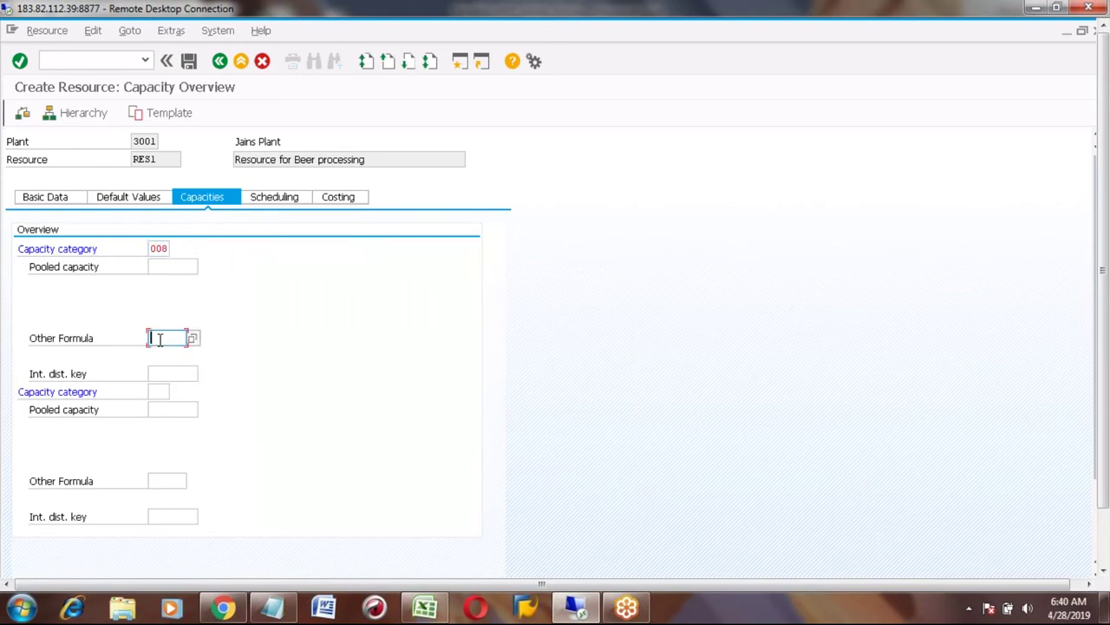
key("Down")
key("Down")
key("Return")
key("Return")
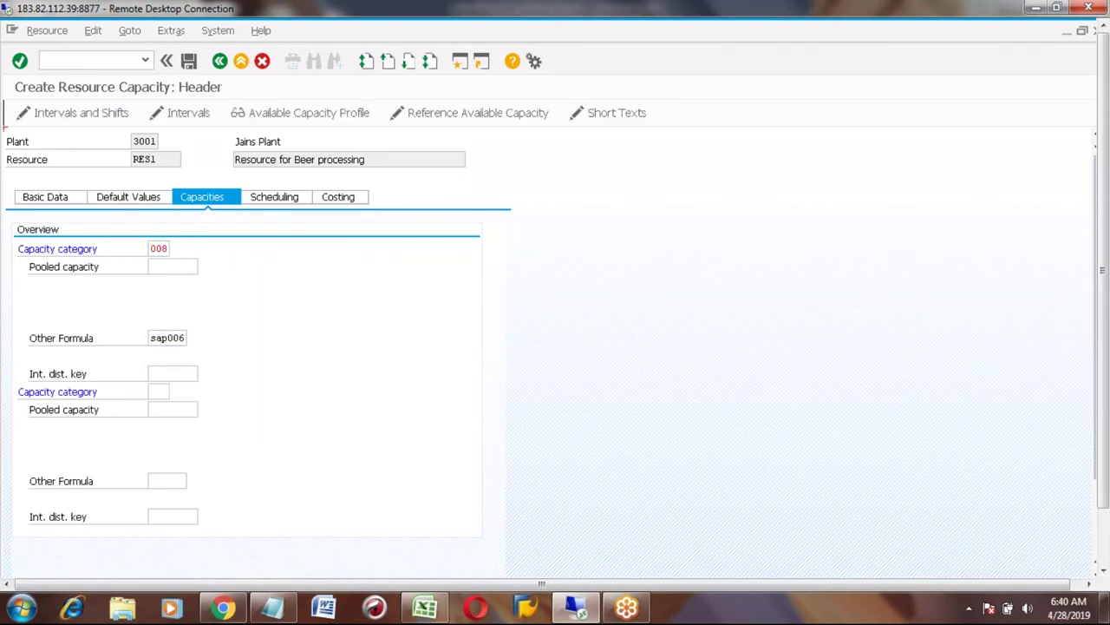
Fill in the capacity header with description "Work on Rootbeer", Capacity Responsible 001 and capacity base unit HR
left_click(327, 177)
key("Down")
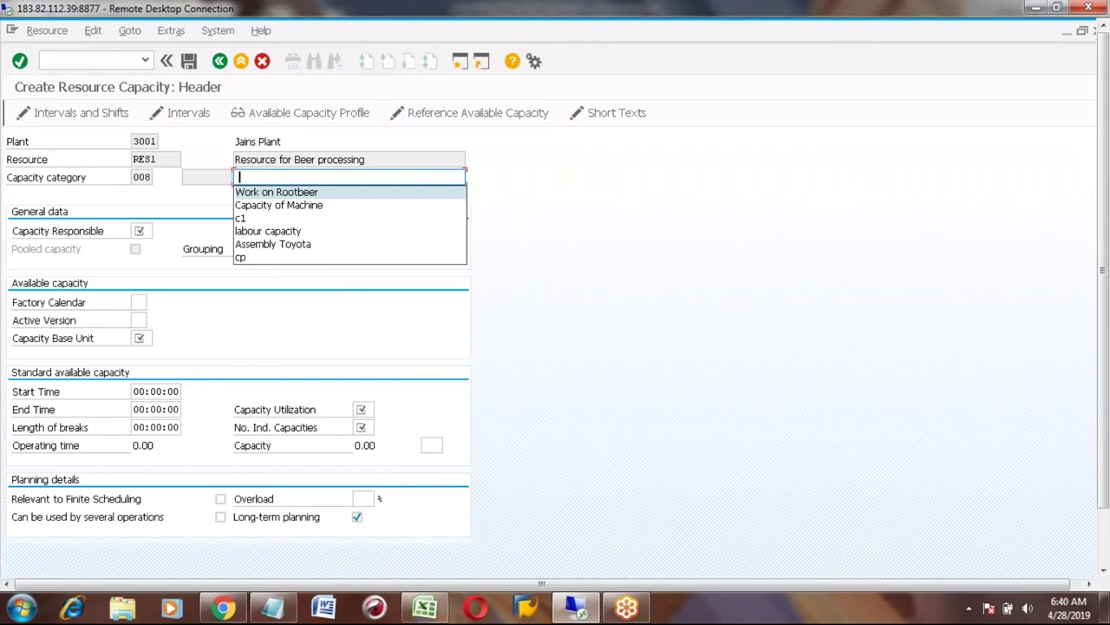
key("Return")
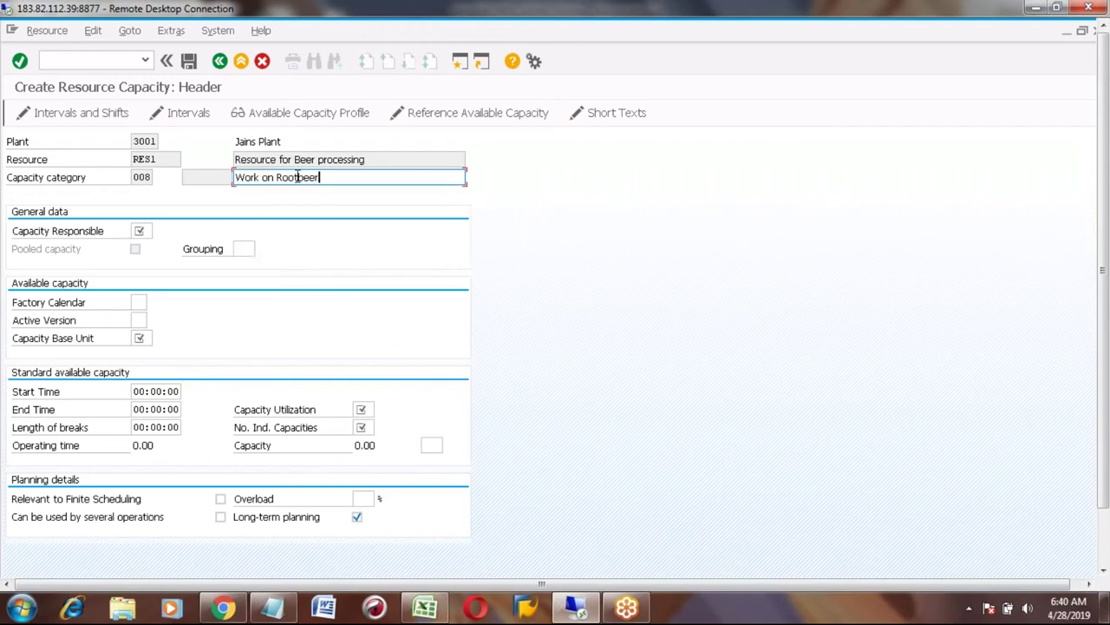
left_click(138, 231)
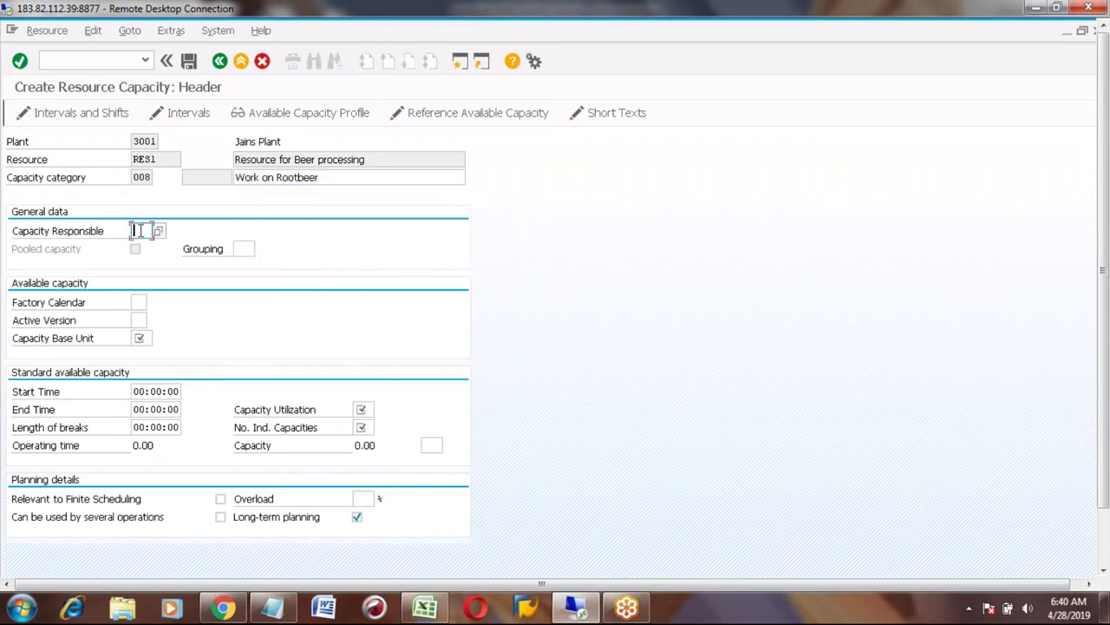
key("Down")
key("Down")
key("Return")
left_click(137, 339)
key("Down")
key("Return")
Set the standard available capacity to start at 06:00:00 and end at 22:00:00 with 02:00:00 of breaks
left_click(146, 391)
type("06")
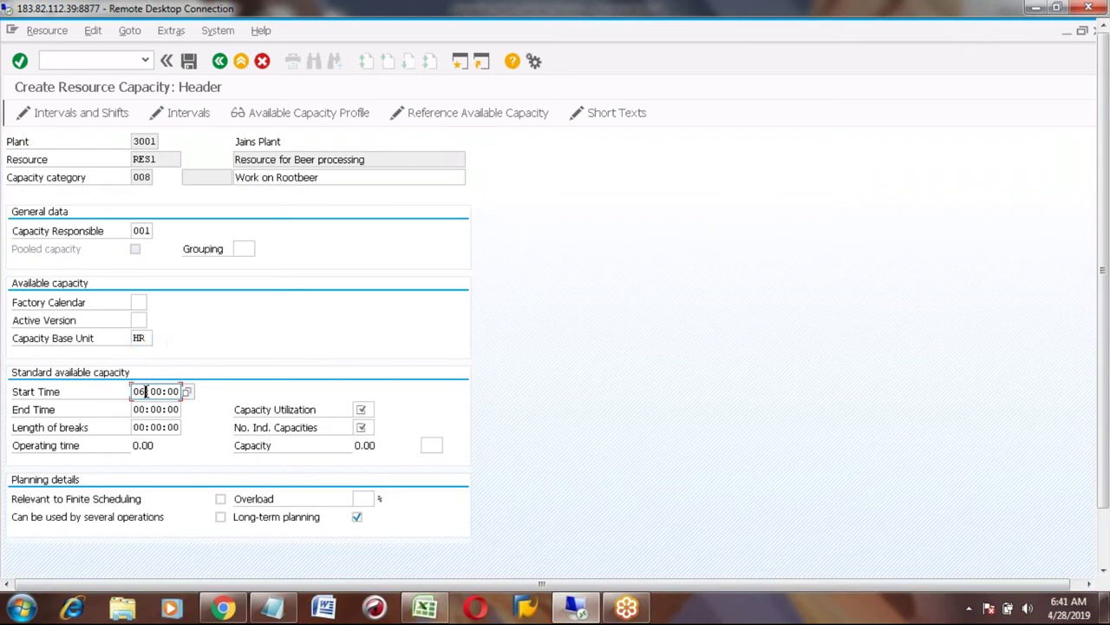
key("Tab")
type("22")
key("Tab")
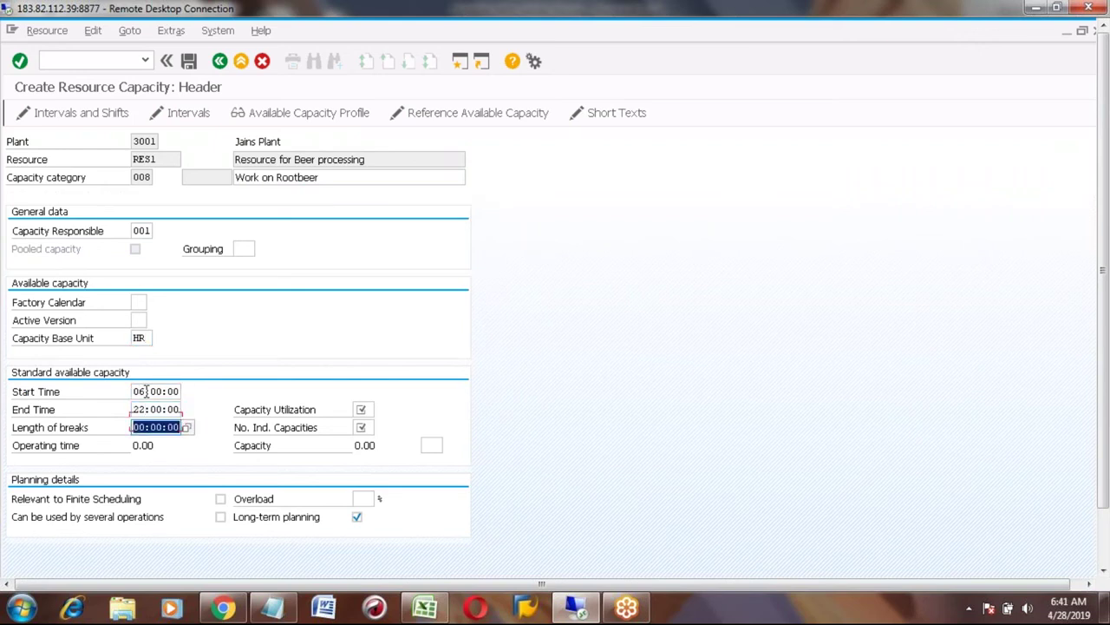
type("02")
Set capacity utilization to 100 with 1 individual capacity, and mark it relevant to finite scheduling and usable by several operations
left_click(364, 408)
type("100")
key("Tab")
key("Down")
type("1")
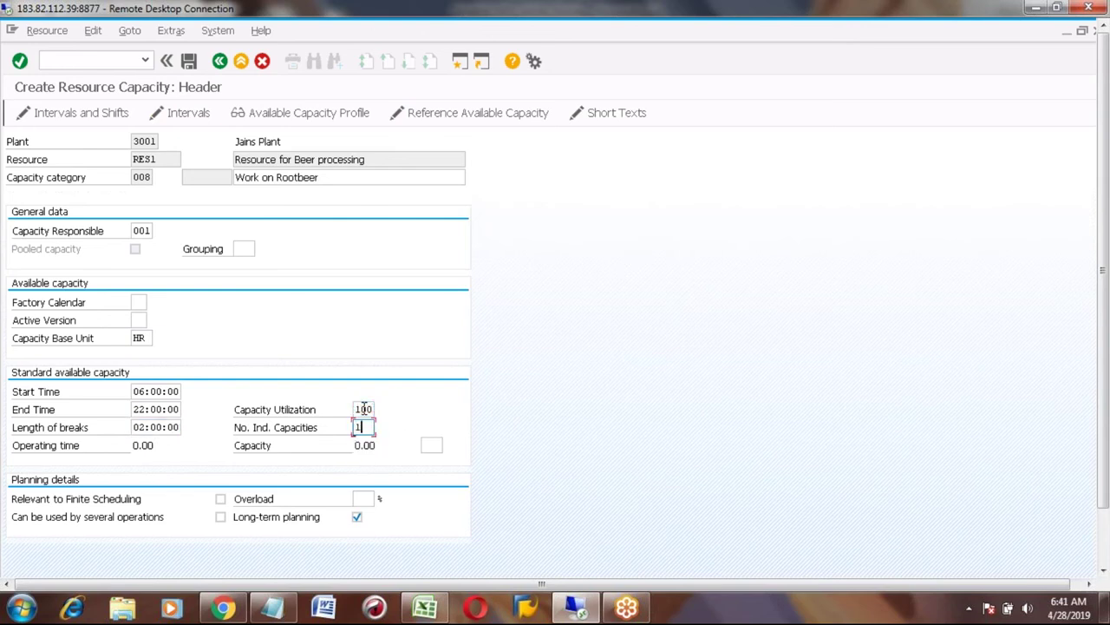
left_click(221, 499)
left_click(220, 517)
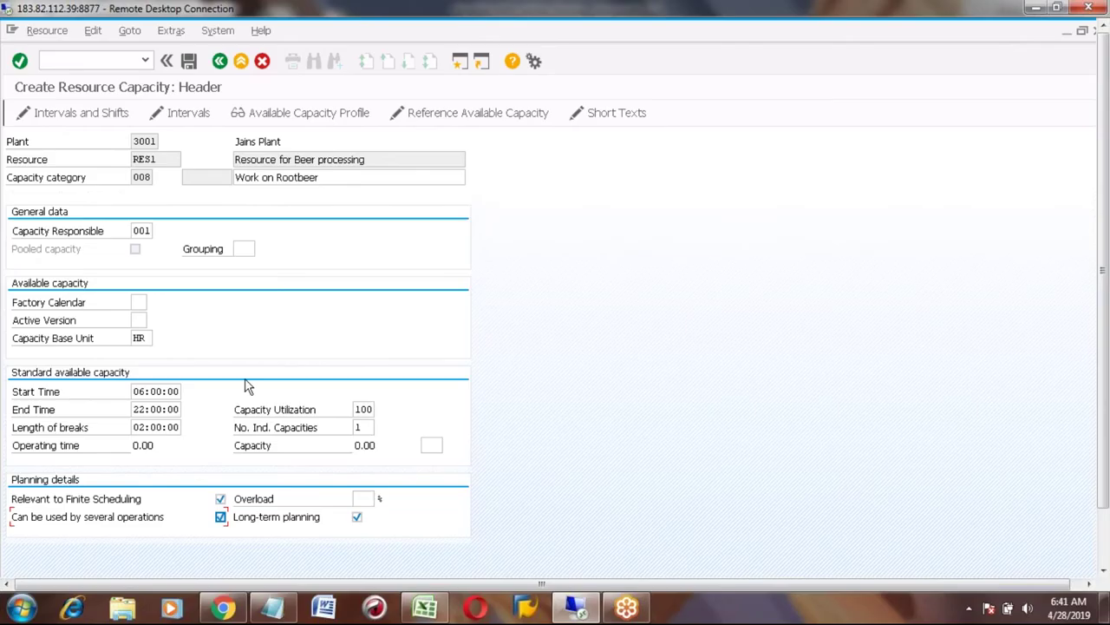
Set the scheduling basis to capacity category 008 with internal processing duration formula YBPI01, and save the resource
left_click(219, 61)
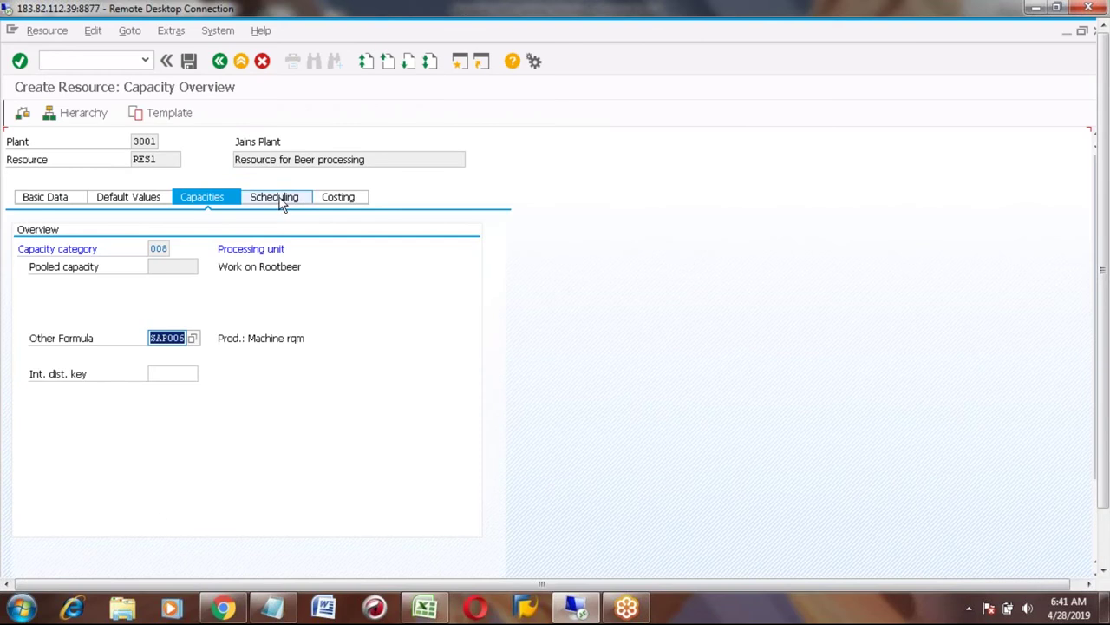
left_click(282, 199)
type("008")
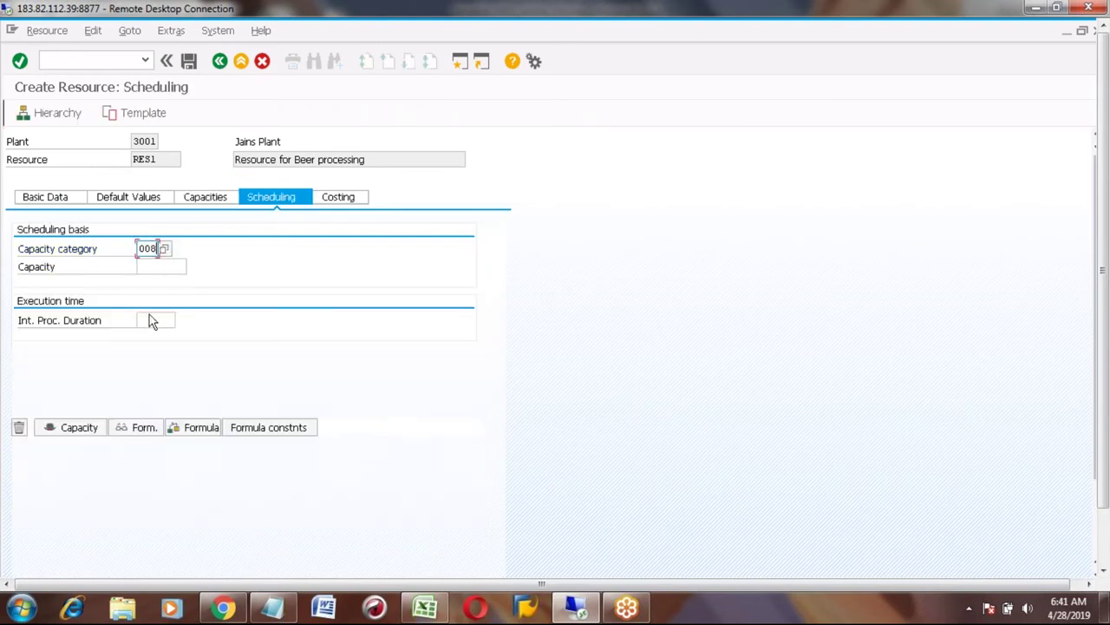
left_click(148, 320)
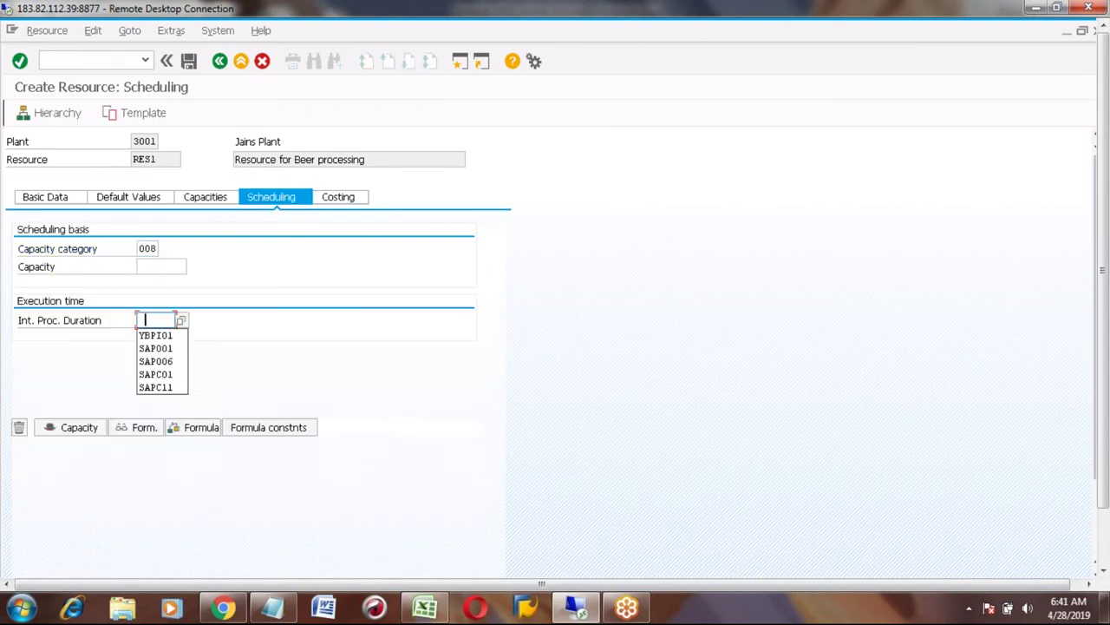
key("Down")
key("Return")
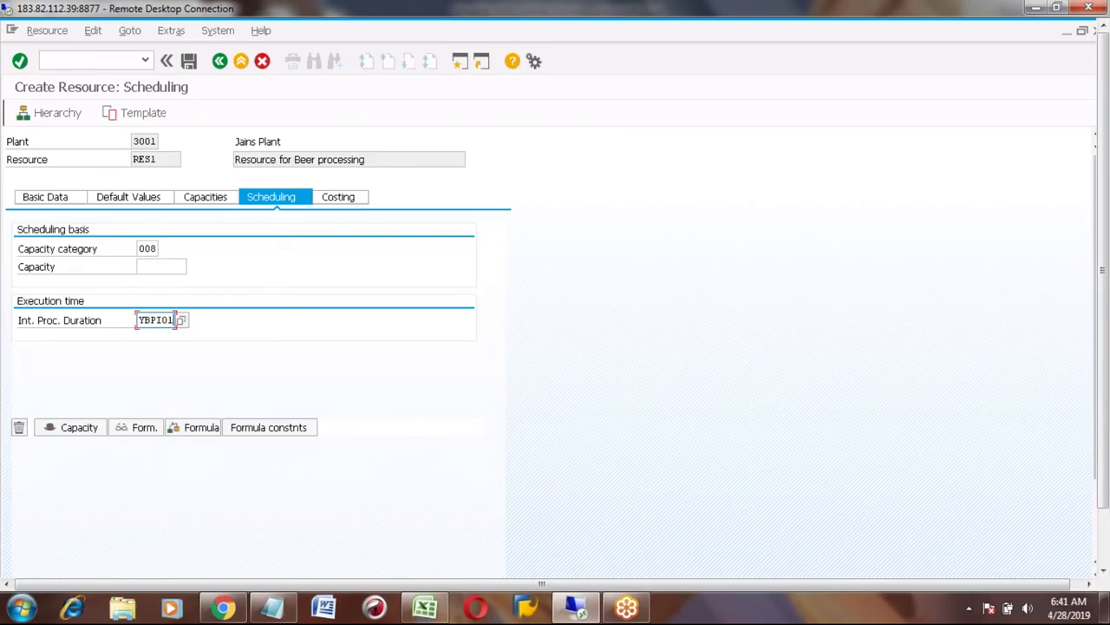
key("Return")
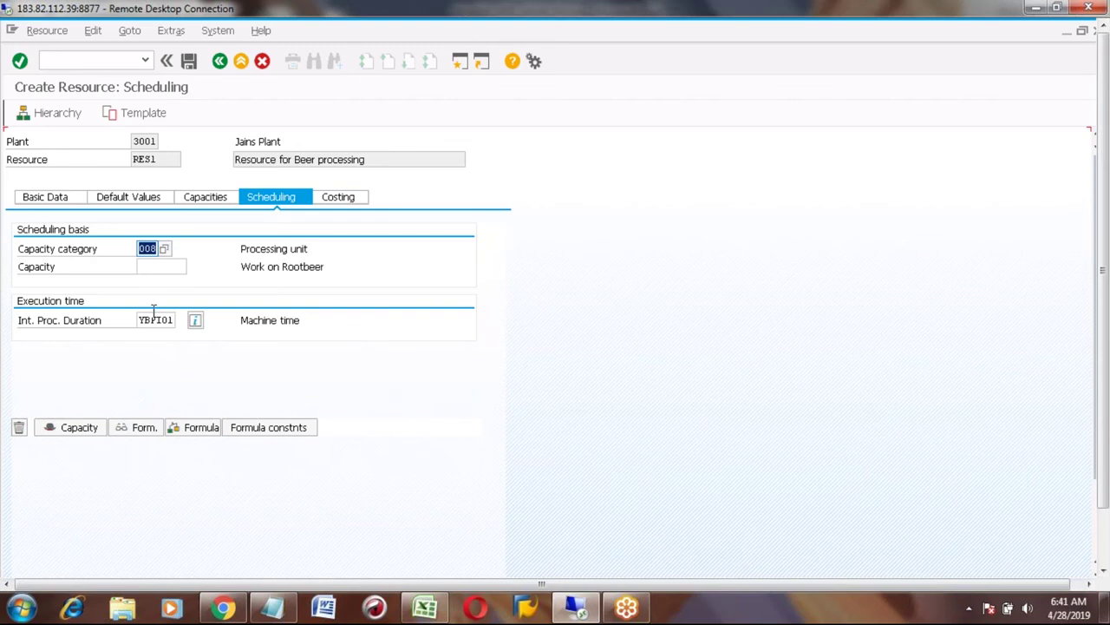
left_click(189, 63)
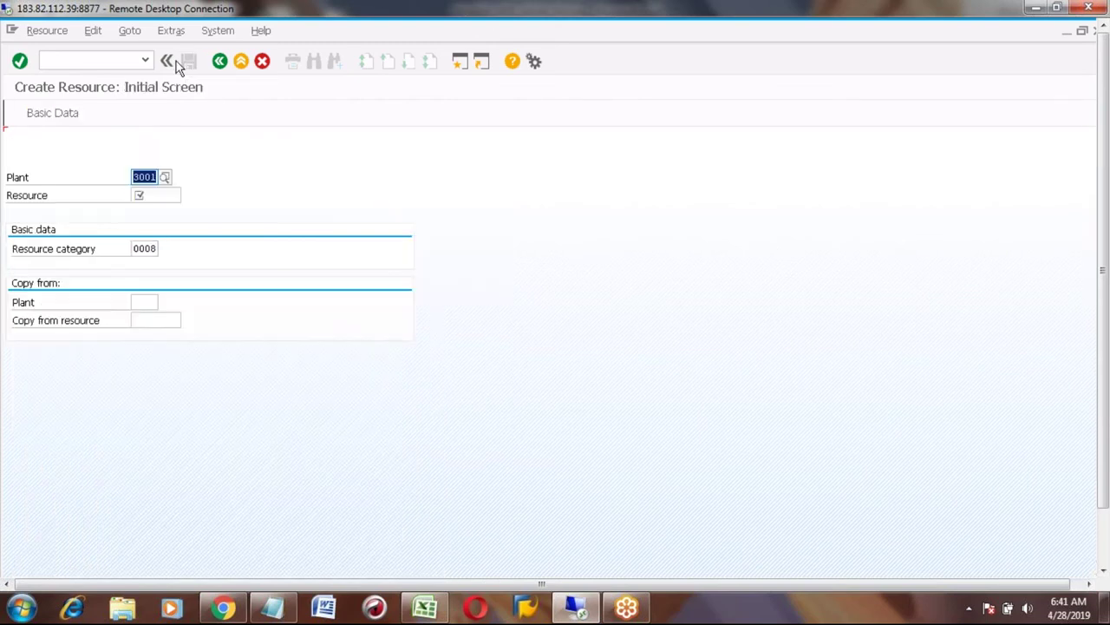
Open resource RES1 in change mode and display its cost center assignment
left_click(49, 32)
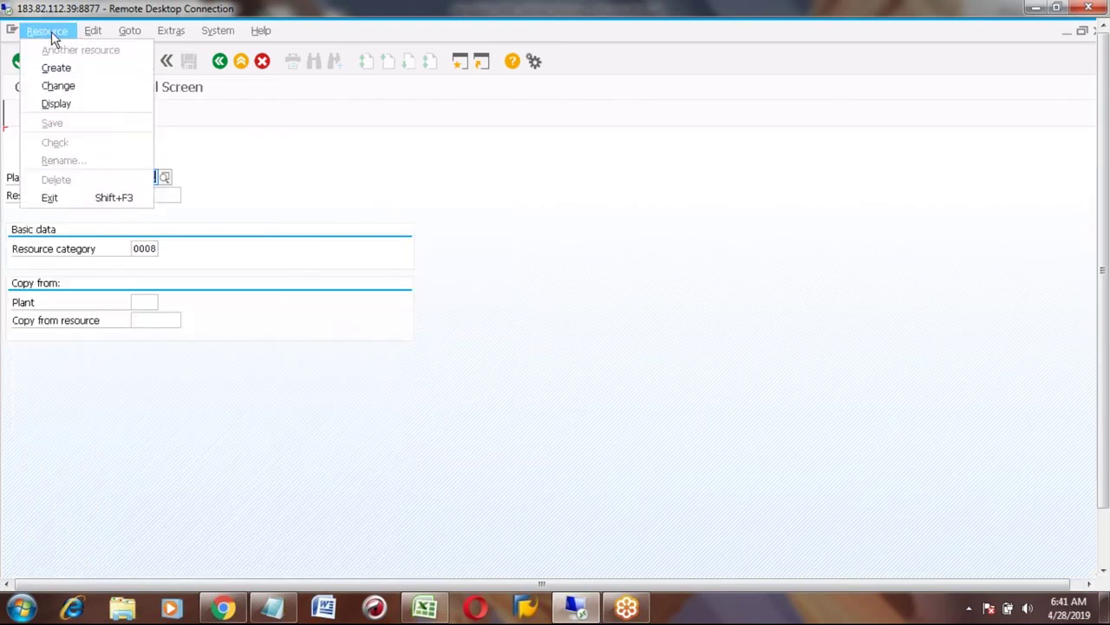
left_click(66, 90)
key("Return")
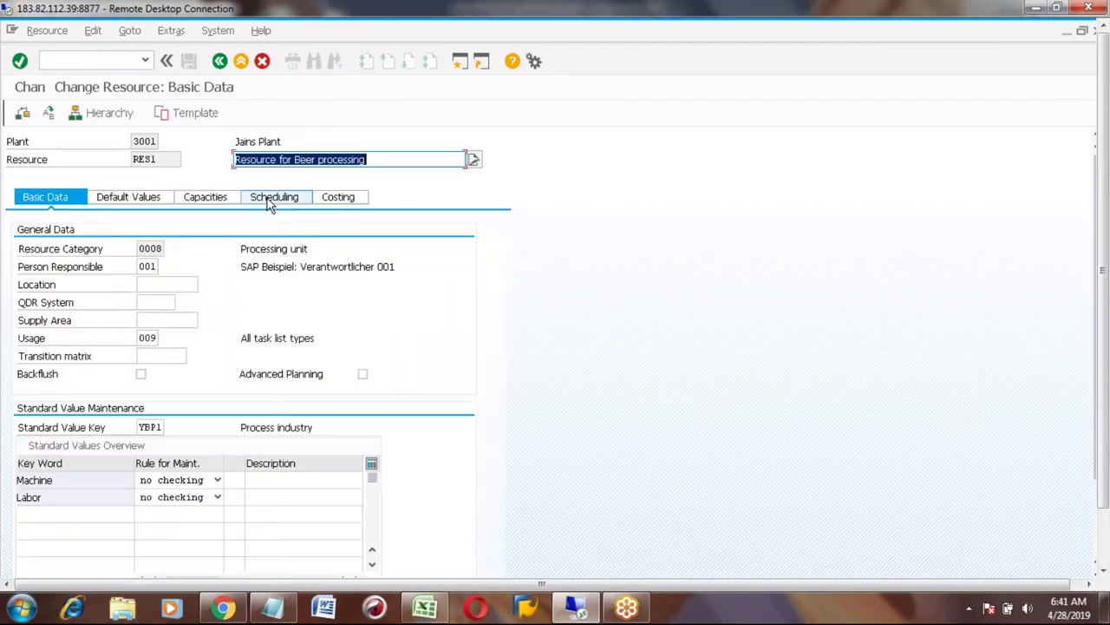
left_click(338, 198)
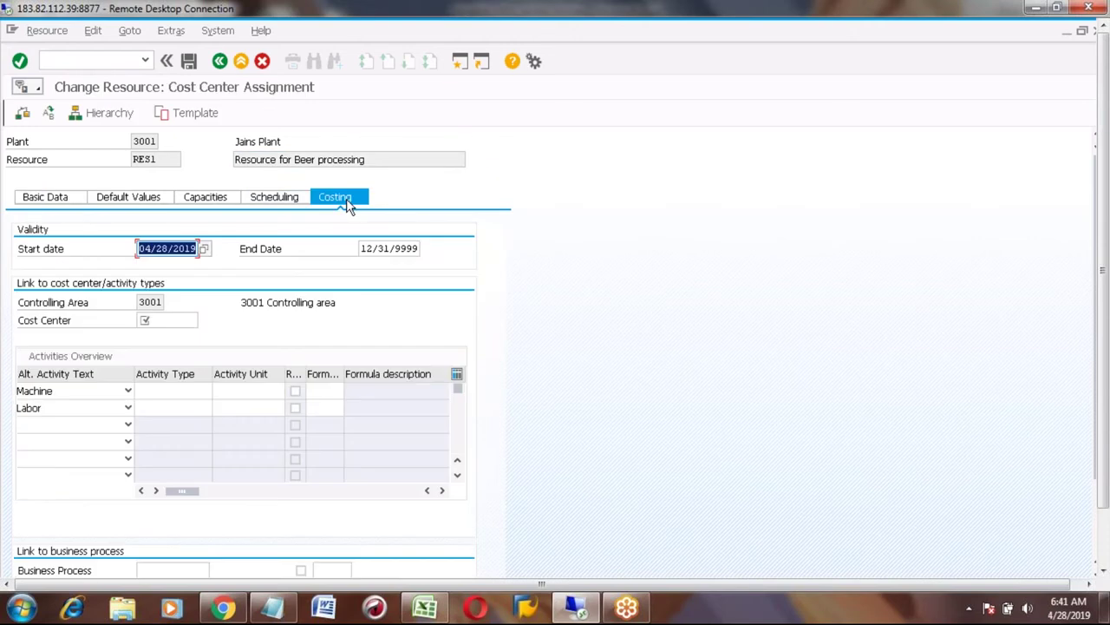
Check the cost center value help, close it without choosing one, and go back to SAP Easy Access
left_click(150, 320)
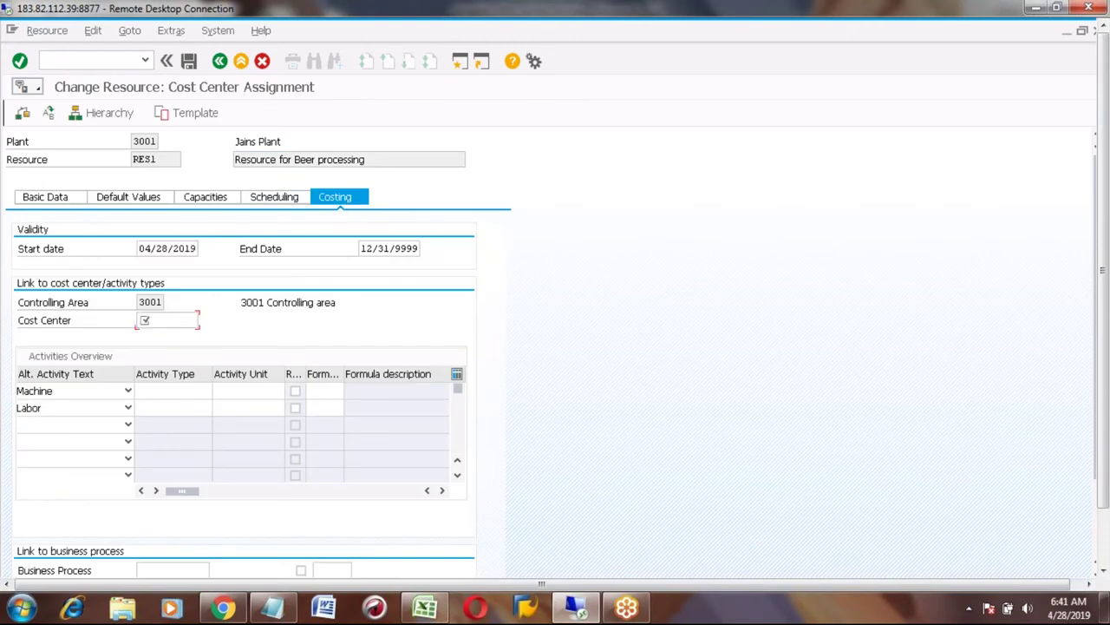
key("F4")
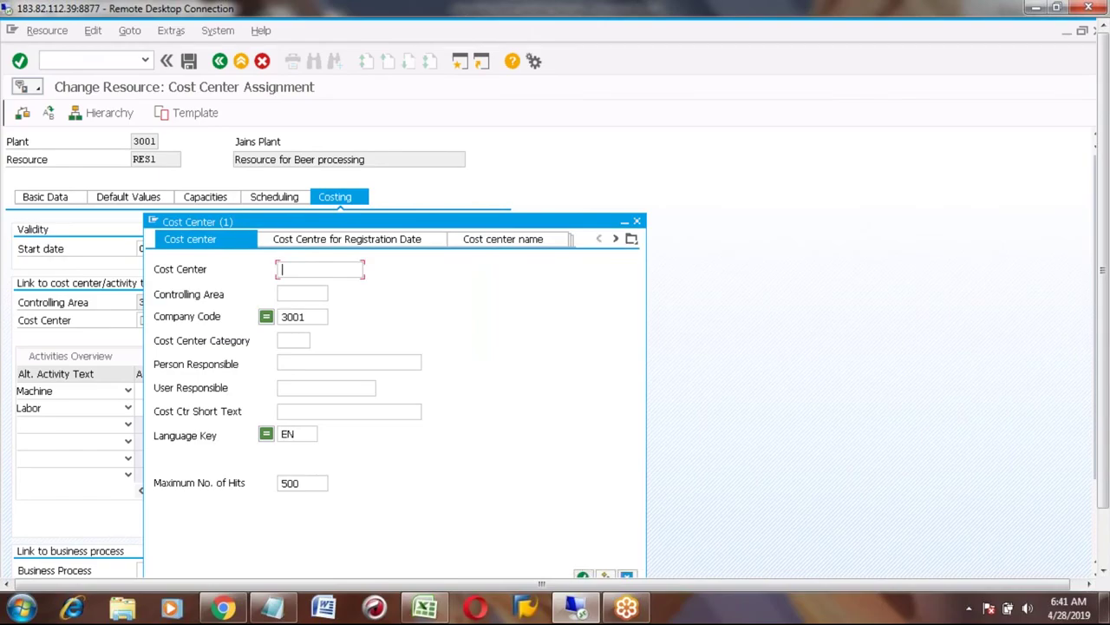
left_click_drag(561, 222, 530, 42)
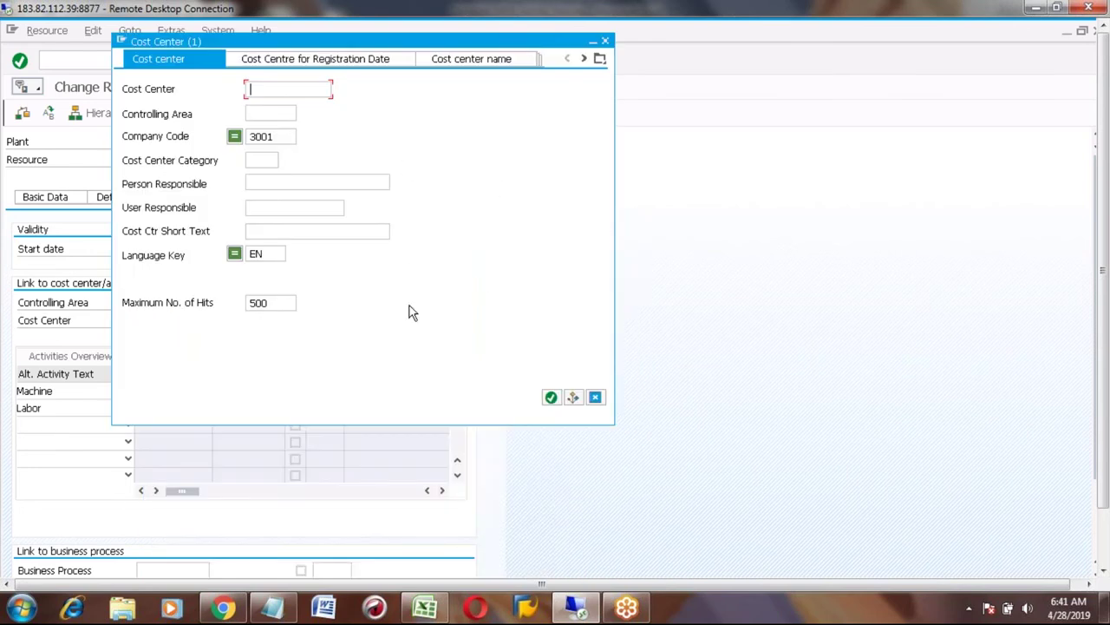
left_click(593, 396)
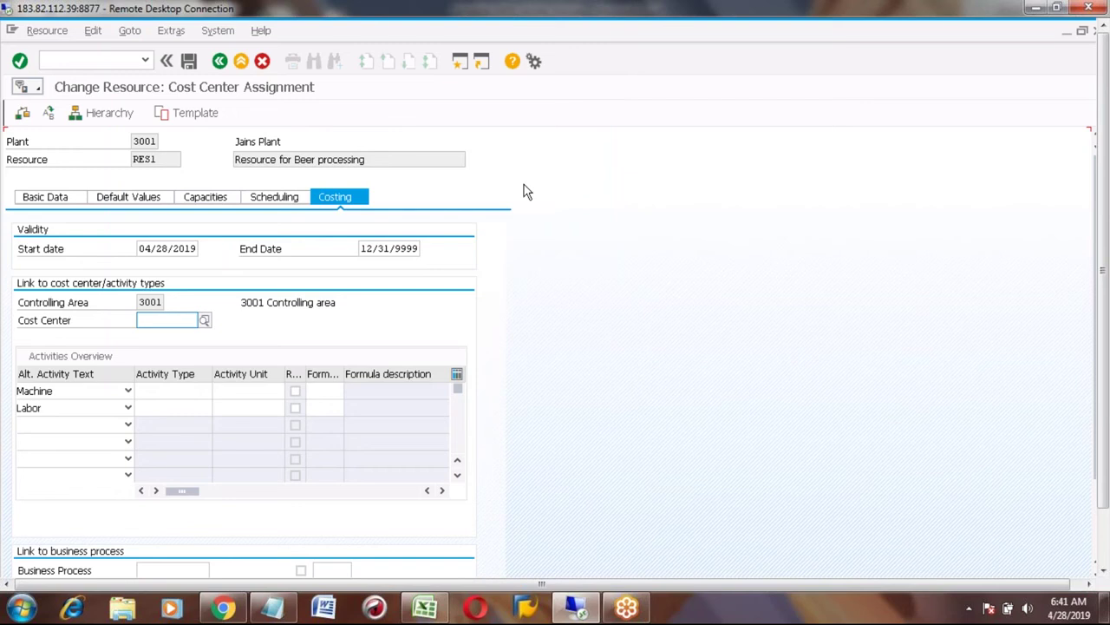
left_click(149, 302)
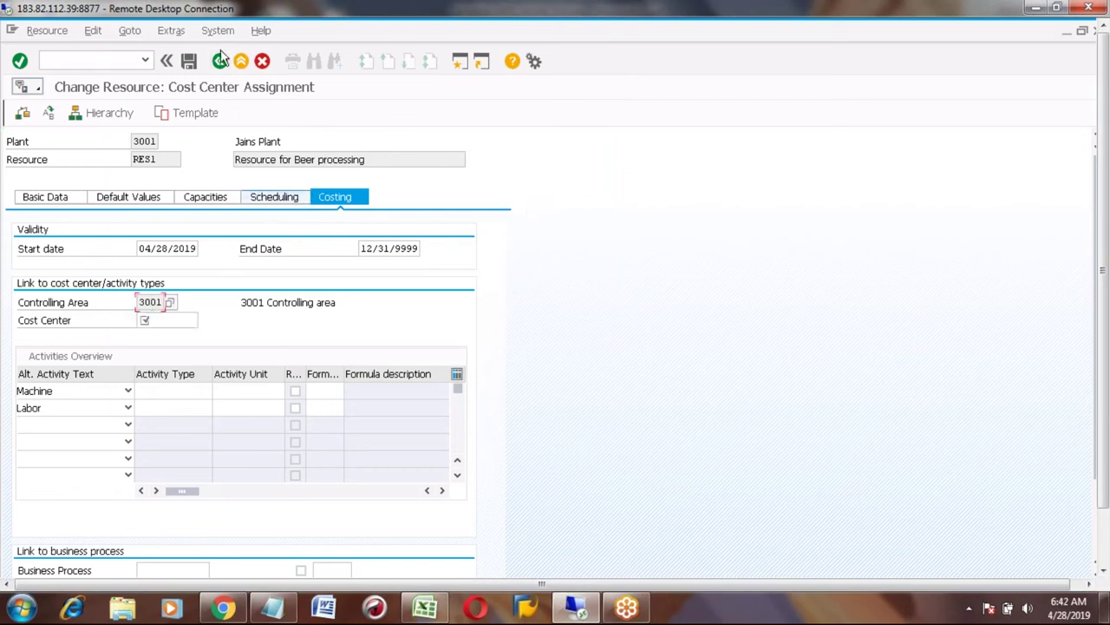
left_click(219, 62)
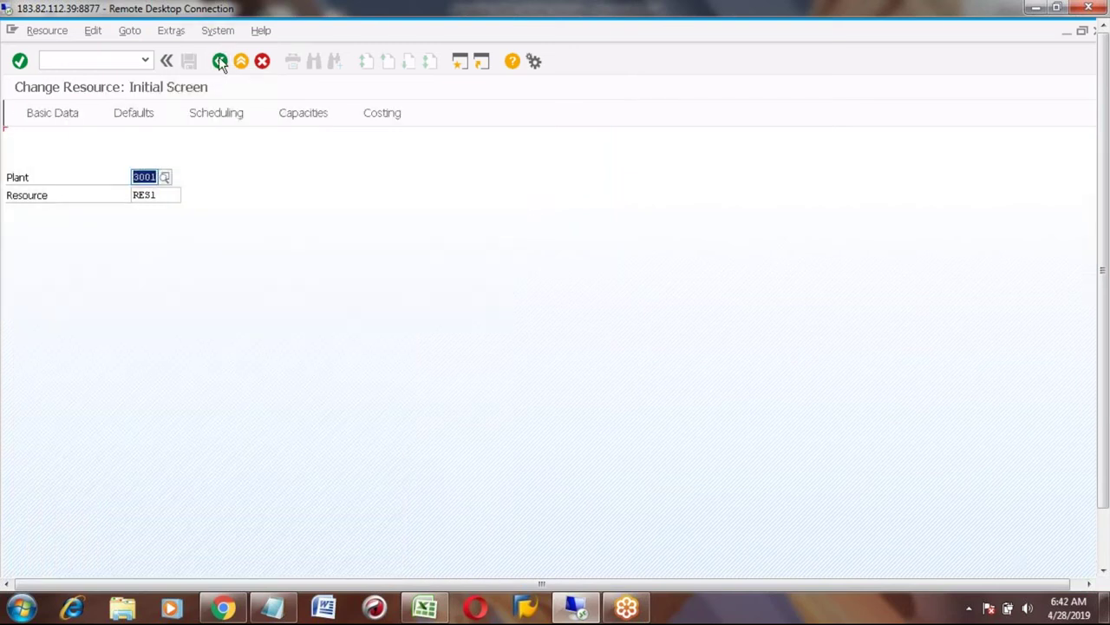
left_click(220, 62)
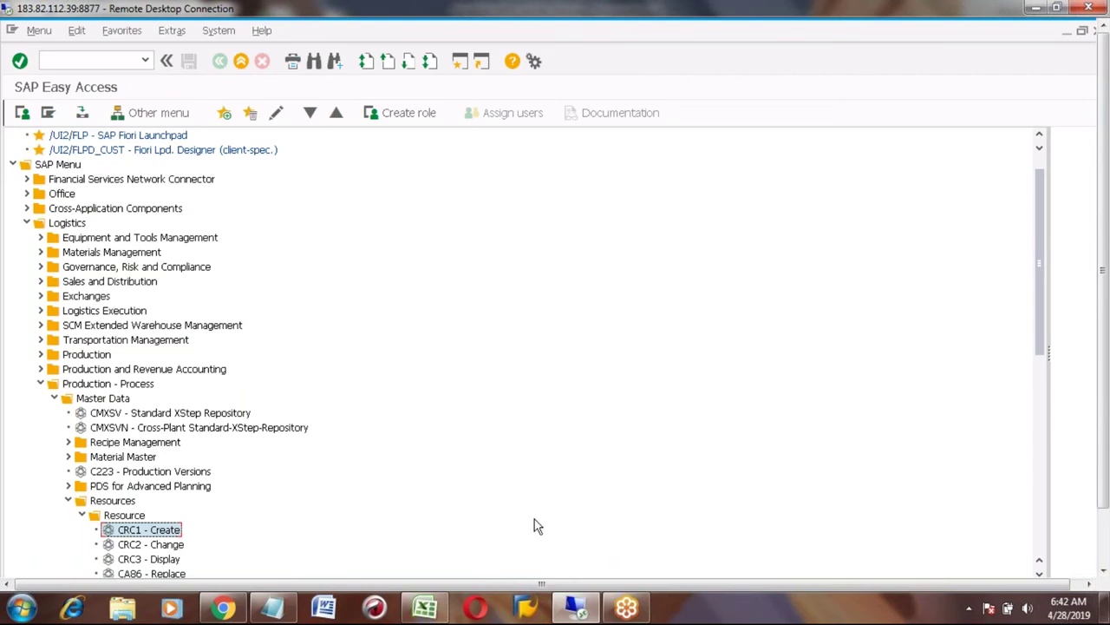
Switch to the Excel workbook and enter RES1 in cell H429, in the Resource row of the master data list
mouse_move(424, 606)
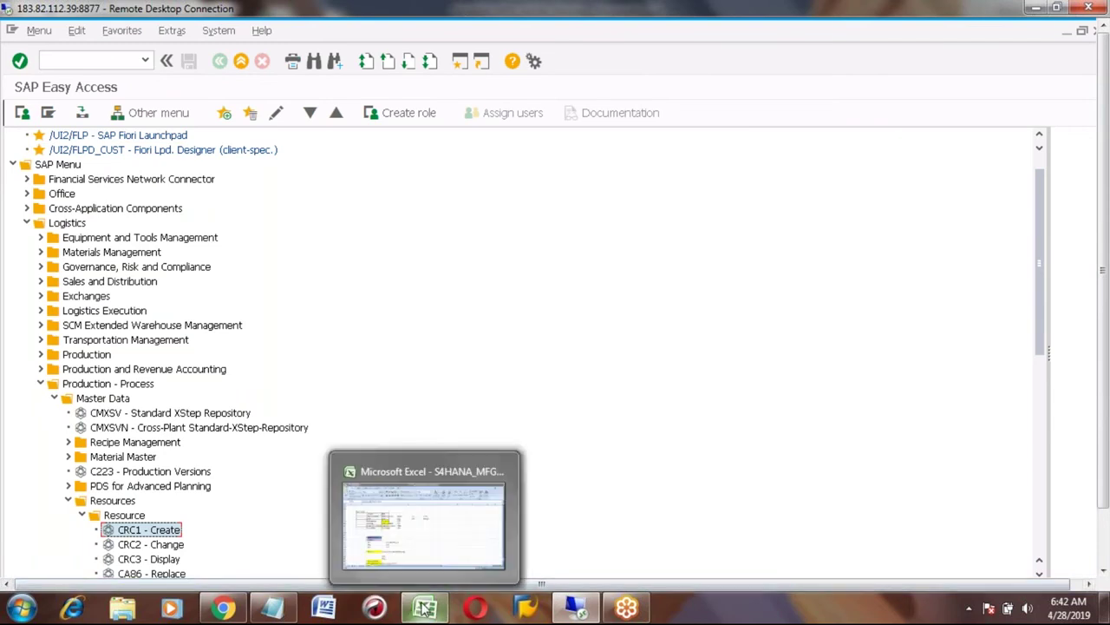
left_click(424, 525)
left_click(326, 371)
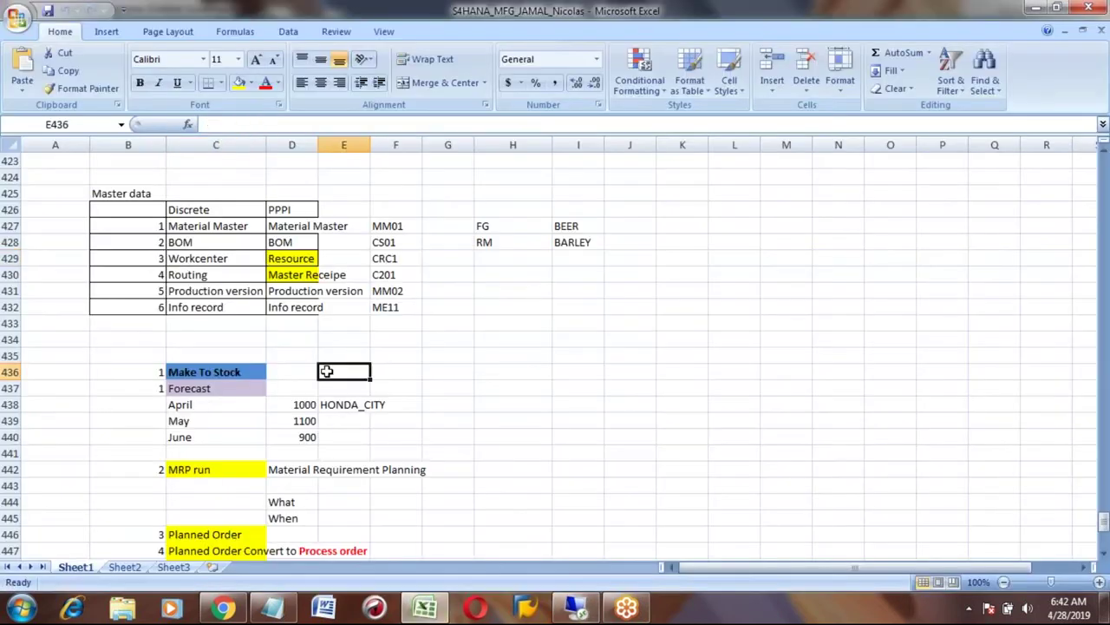
key("Up")
key("Up")
key("Up")
key("Up")
key("Up")
key("Up")
key("Up")
key("Right")
key("Right")
key("Right")
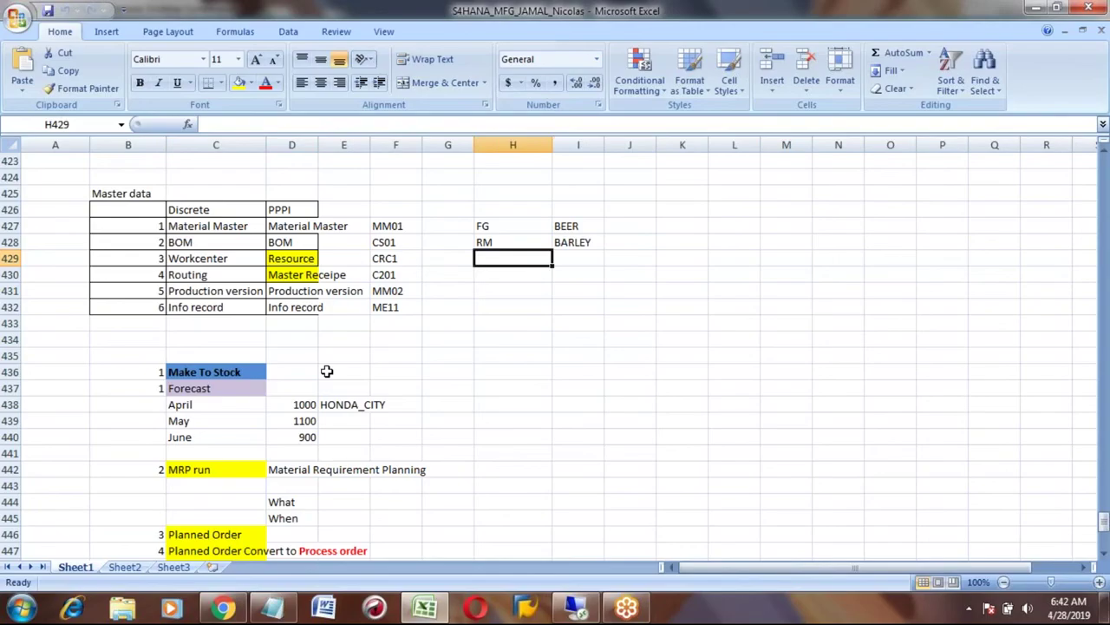
type("RES2")
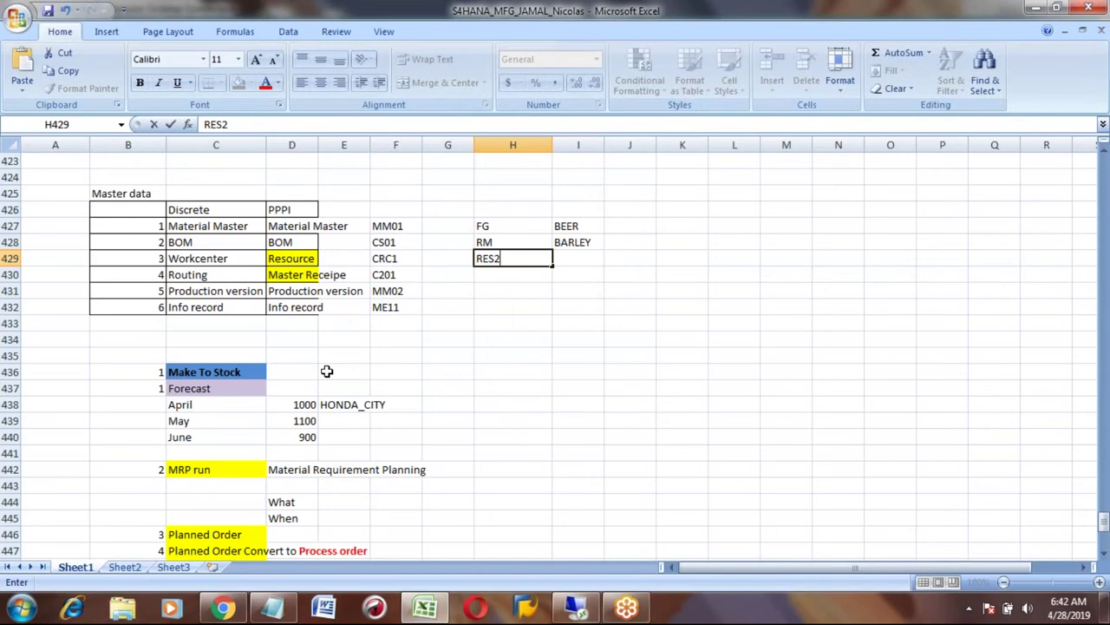
key("Return")
Review the BOM, Workcenter, Routing and Master Receipe entries in the master data list
key("Left")
key("Left")
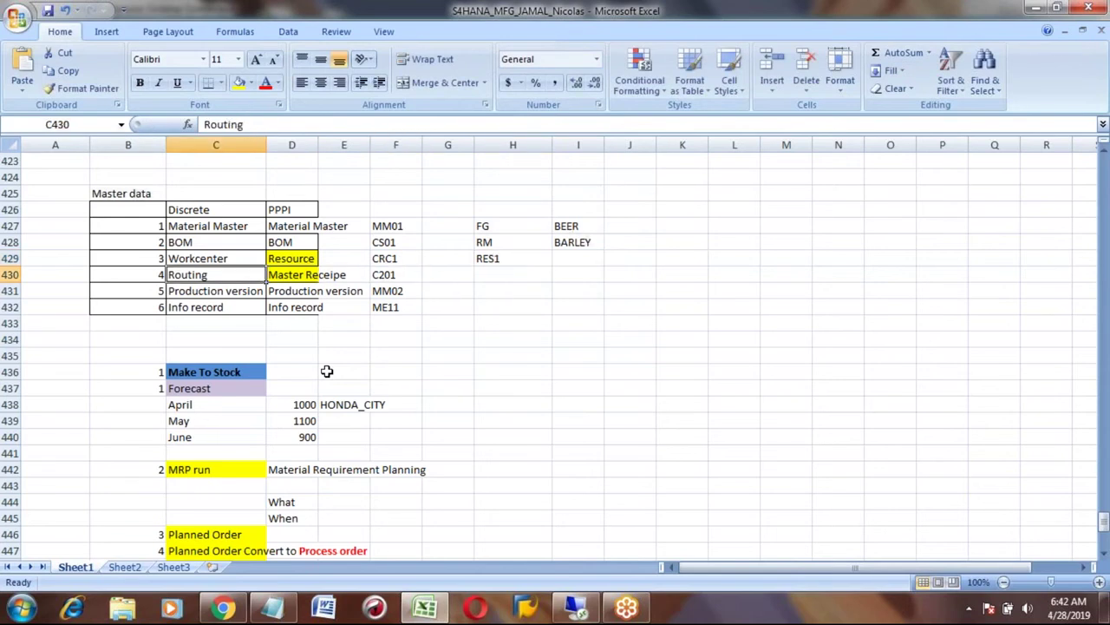
key("Up")
key("Up")
key("Up")
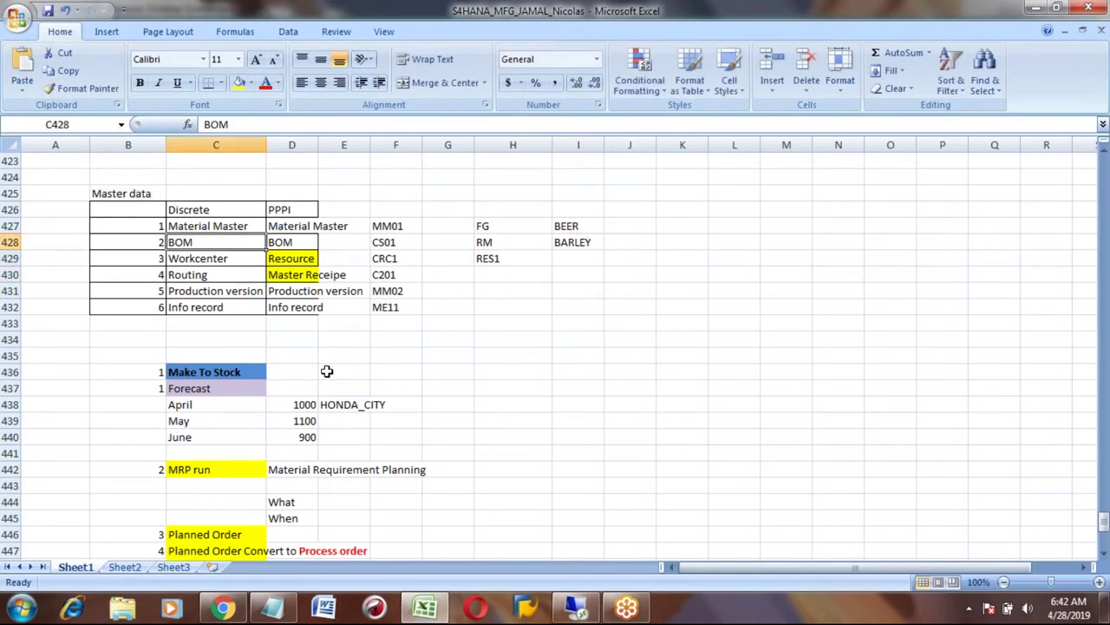
key("Down")
key("Down")
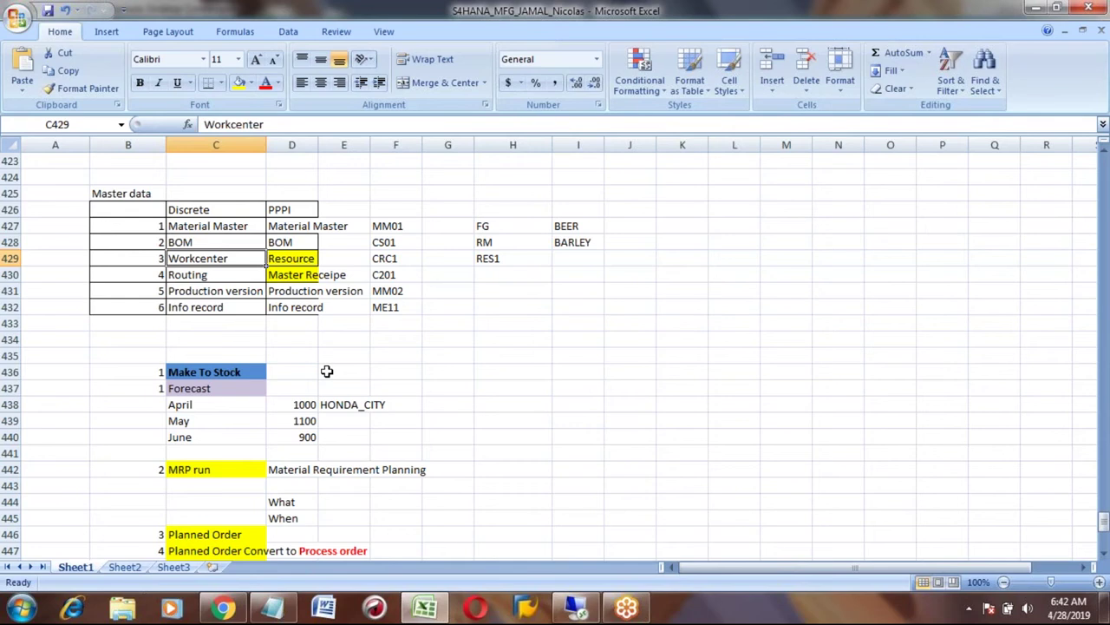
key("Down")
key("Right")
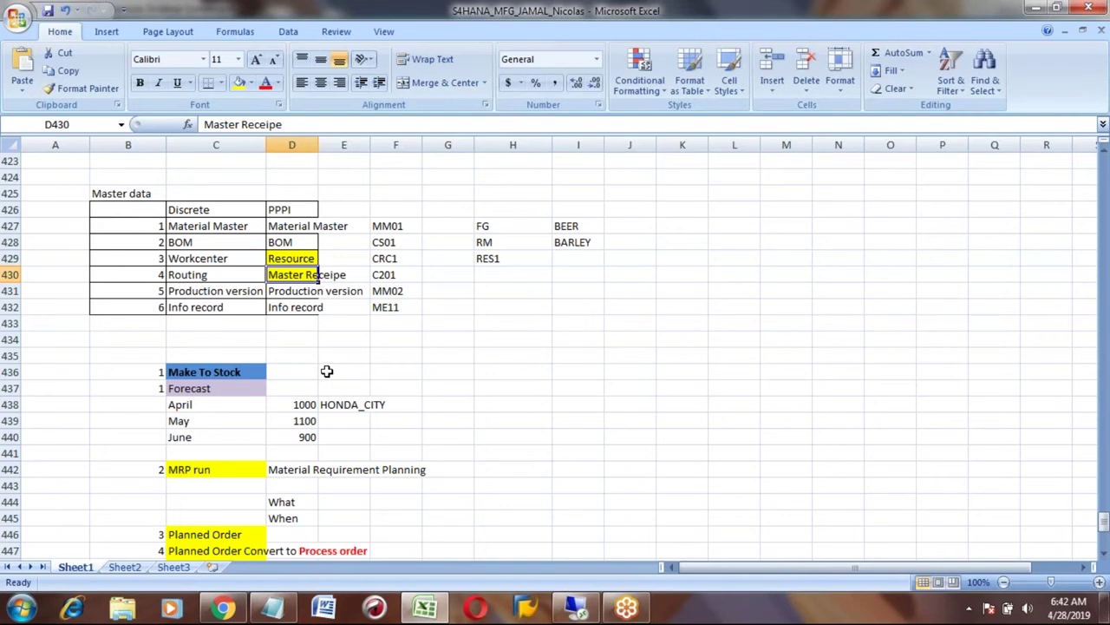
Switch back to SAP, collapse Resources, and locate C201 - Create in the Recipe and Material List under Master Recipes
left_click(579, 609)
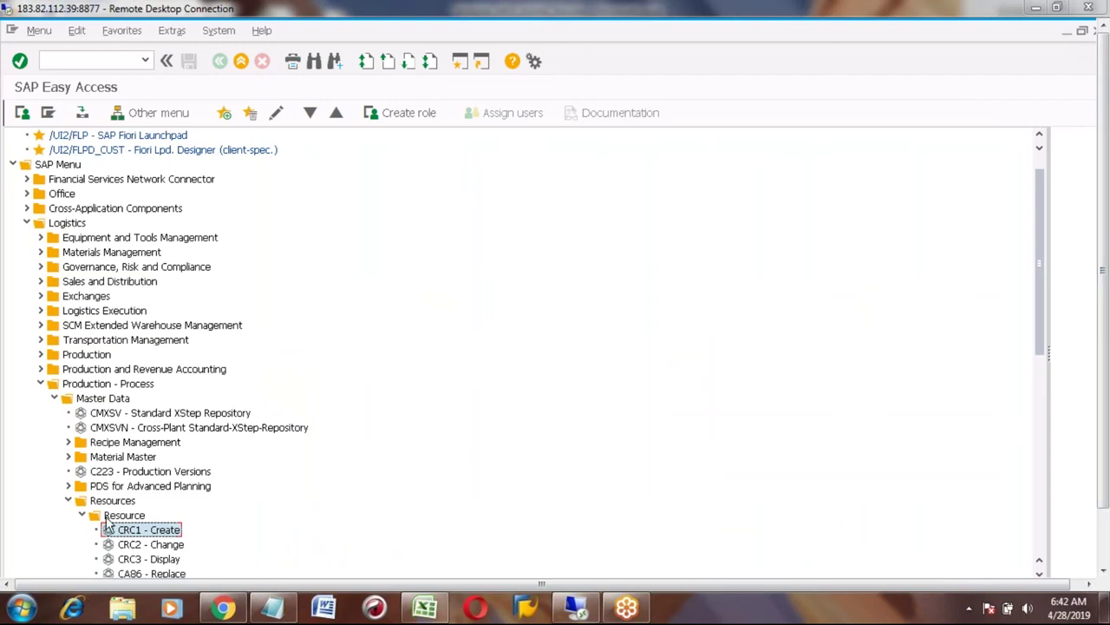
left_click(66, 500)
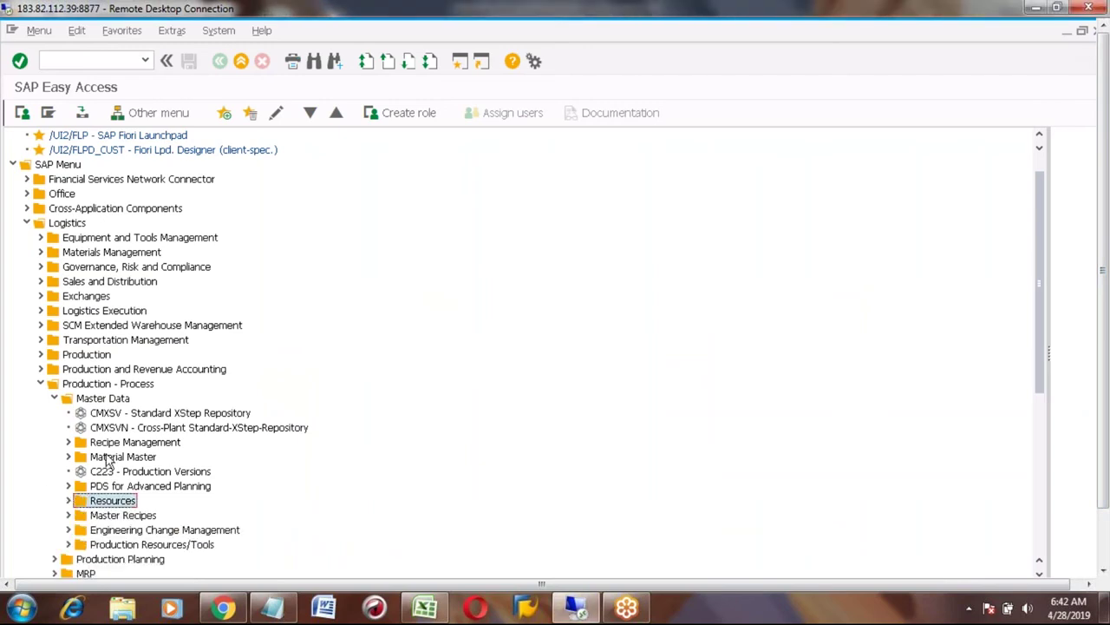
left_click(102, 516)
left_click(69, 515)
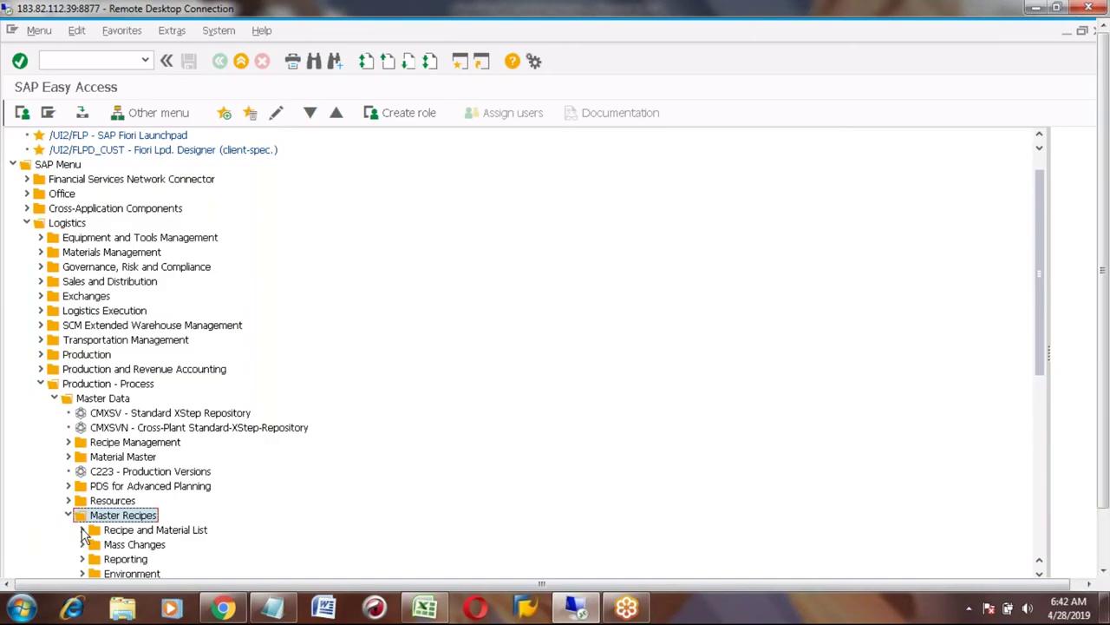
left_click(83, 530)
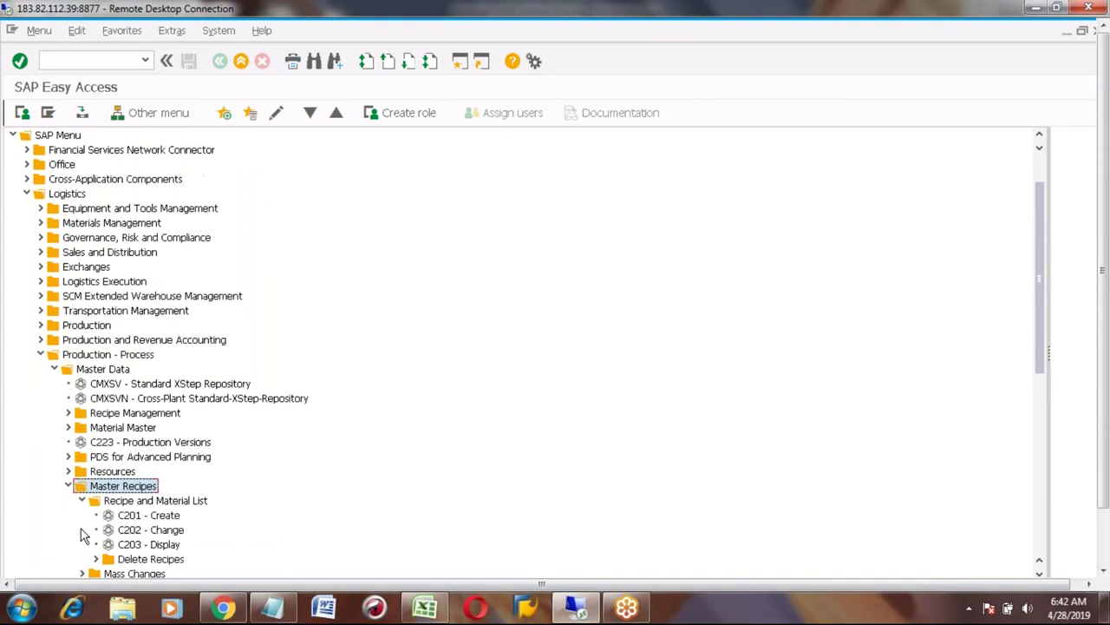
left_click(145, 515)
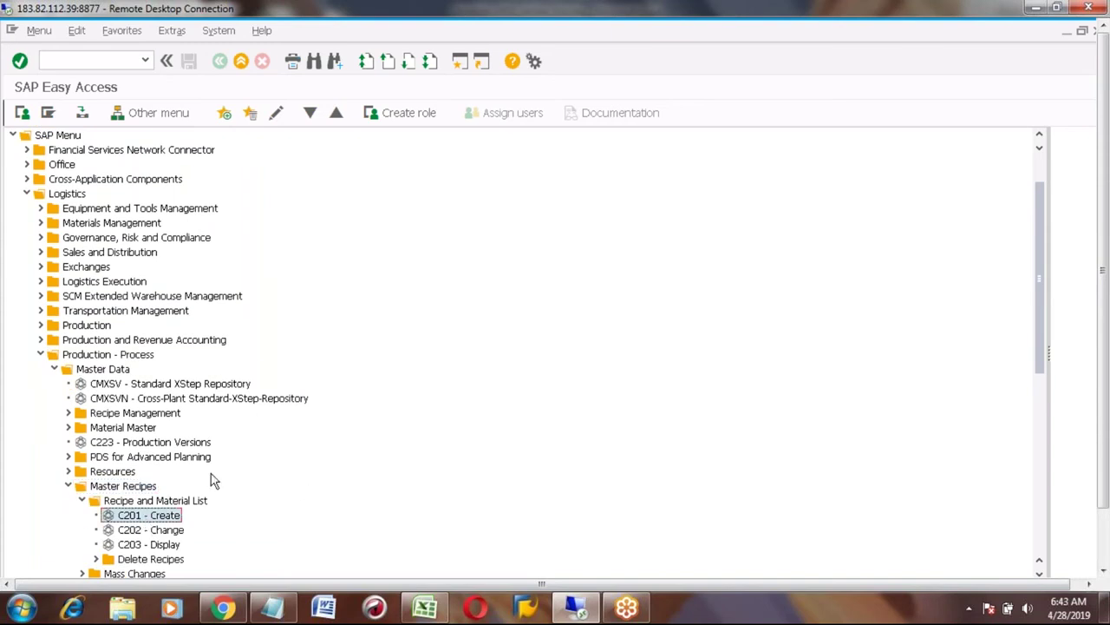
Check the Master Receipe transaction code in the Excel list, and start C201 - Create in SAP
key("alt+Tab")
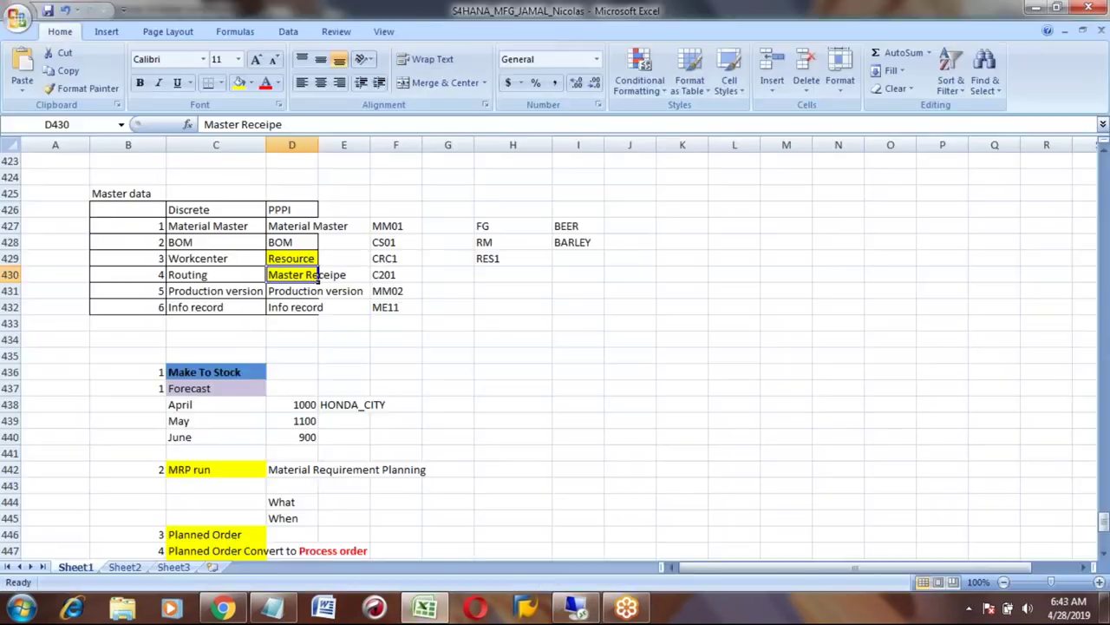
left_click(388, 274)
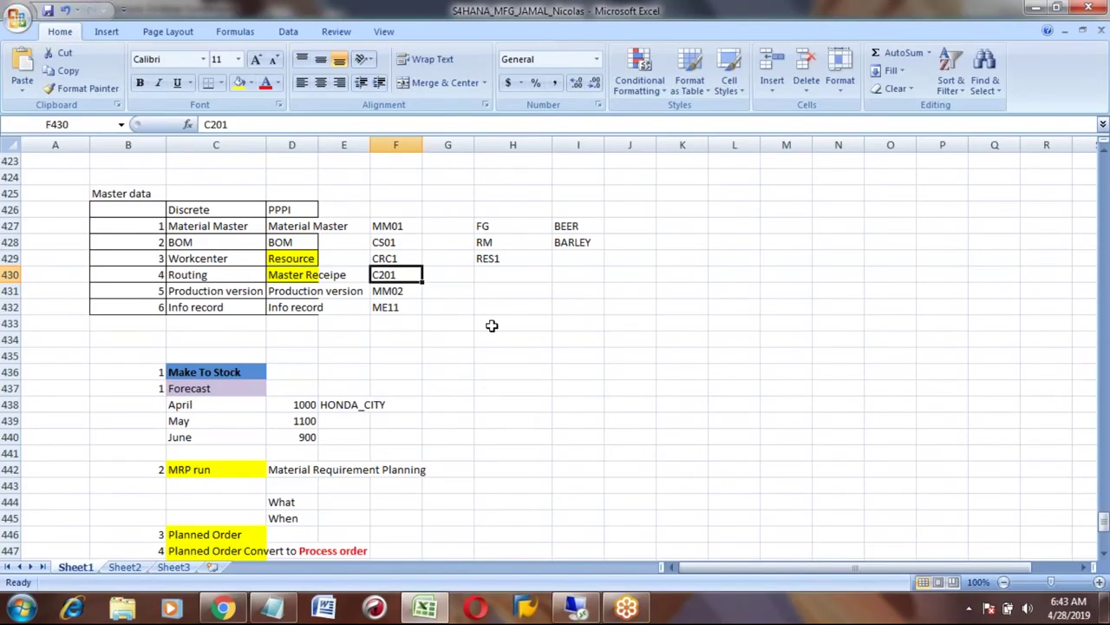
key("alt+Tab")
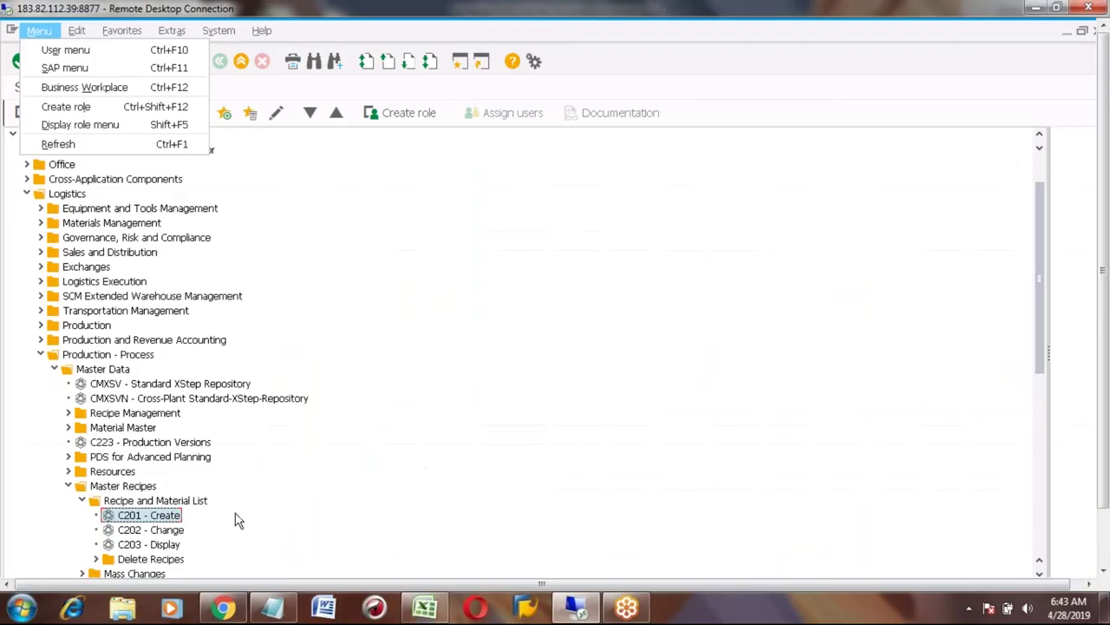
double_click(152, 516)
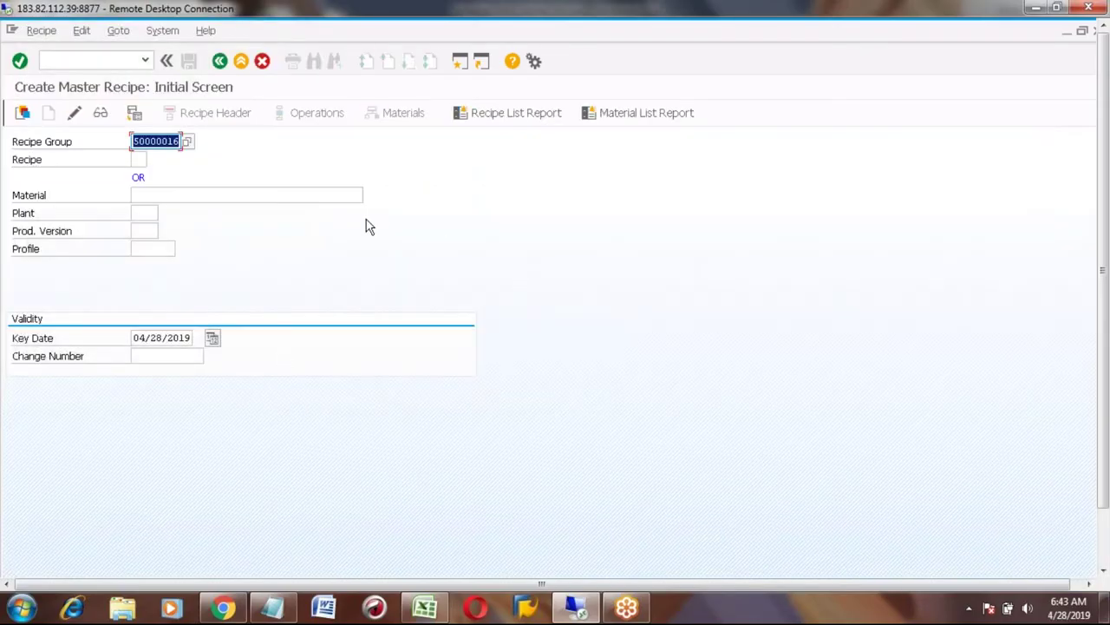
Clear the recipe group, and enter material BEER and plant 3001 for the new master recipe
key("Delete")
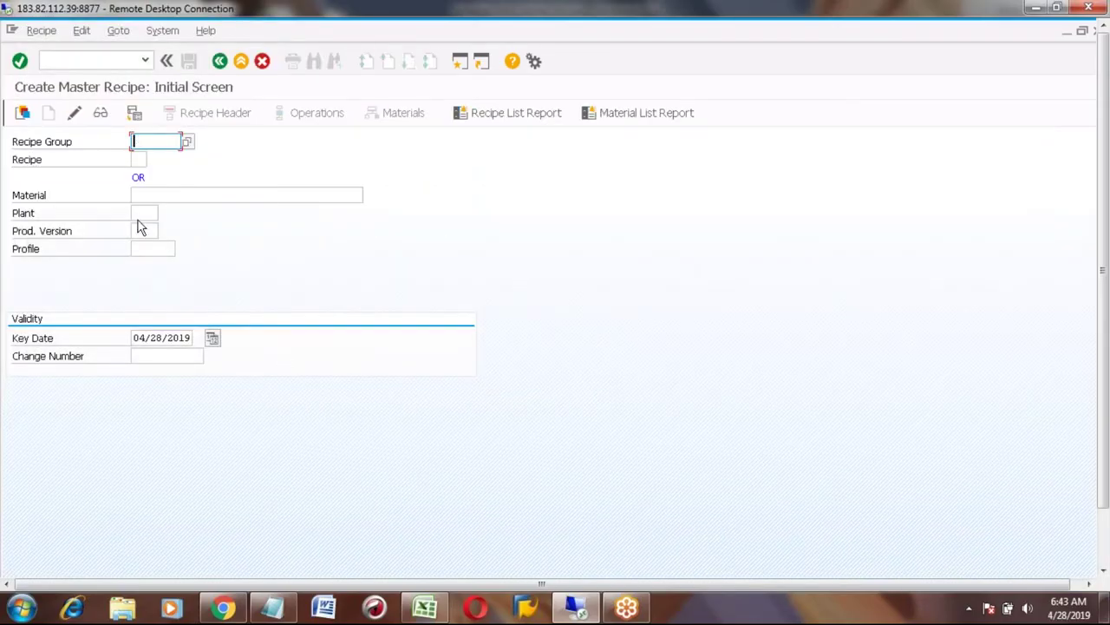
left_click(155, 195)
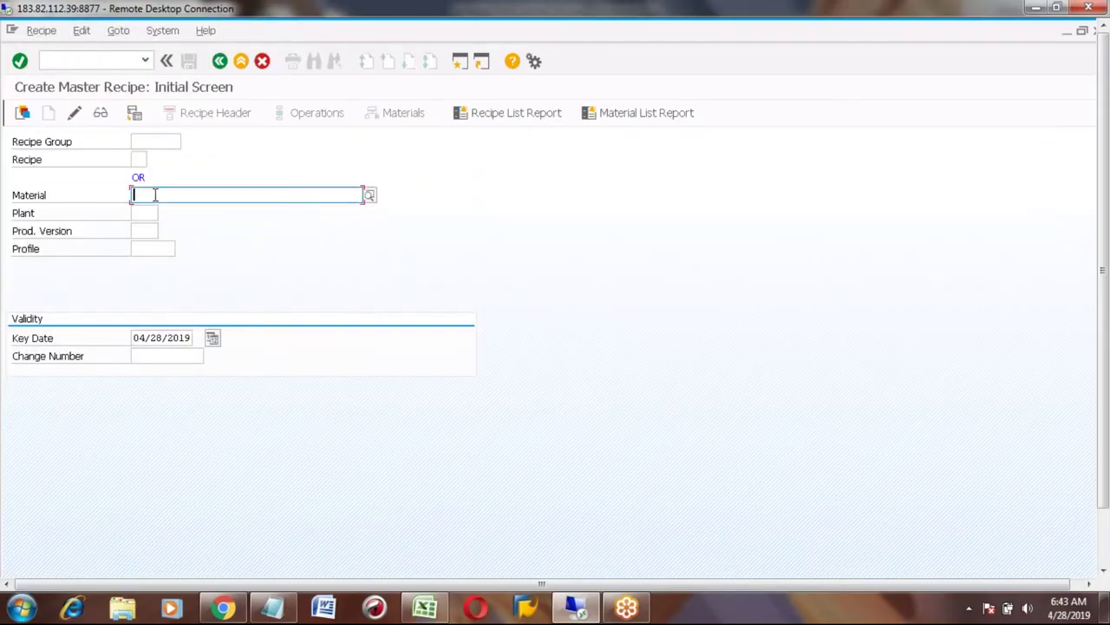
type("beer")
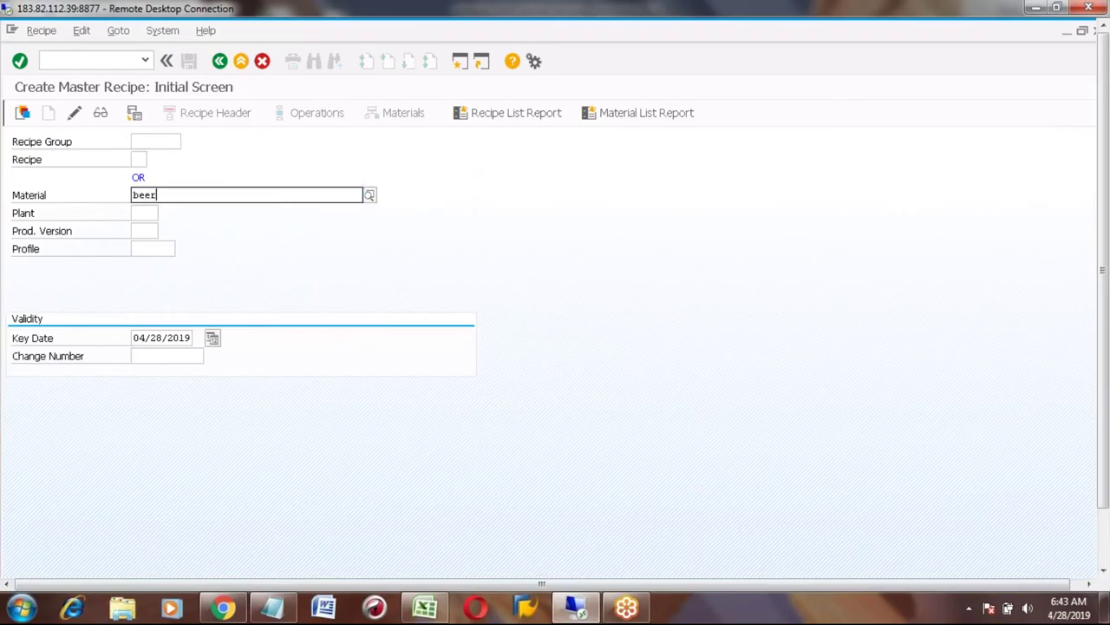
left_click(156, 225)
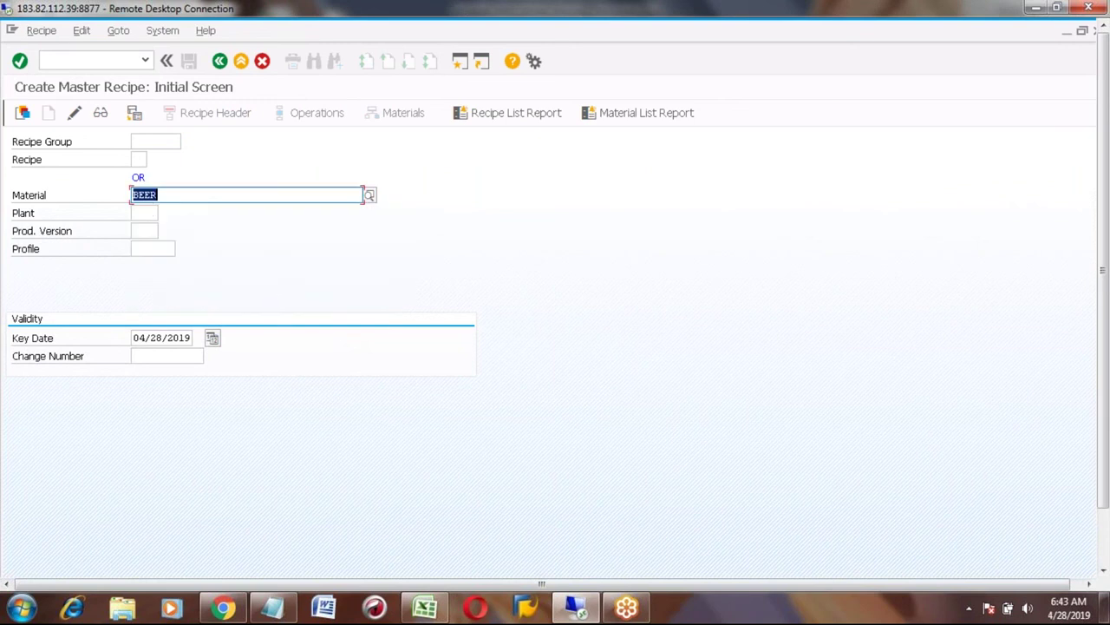
left_click(148, 211)
type("3001")
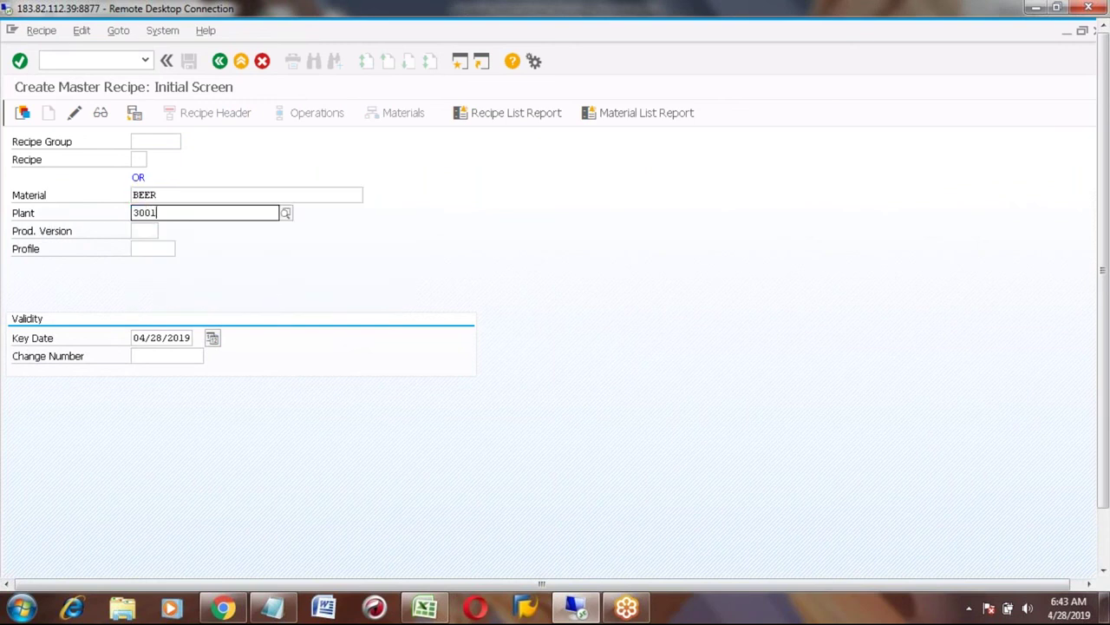
left_click(153, 244)
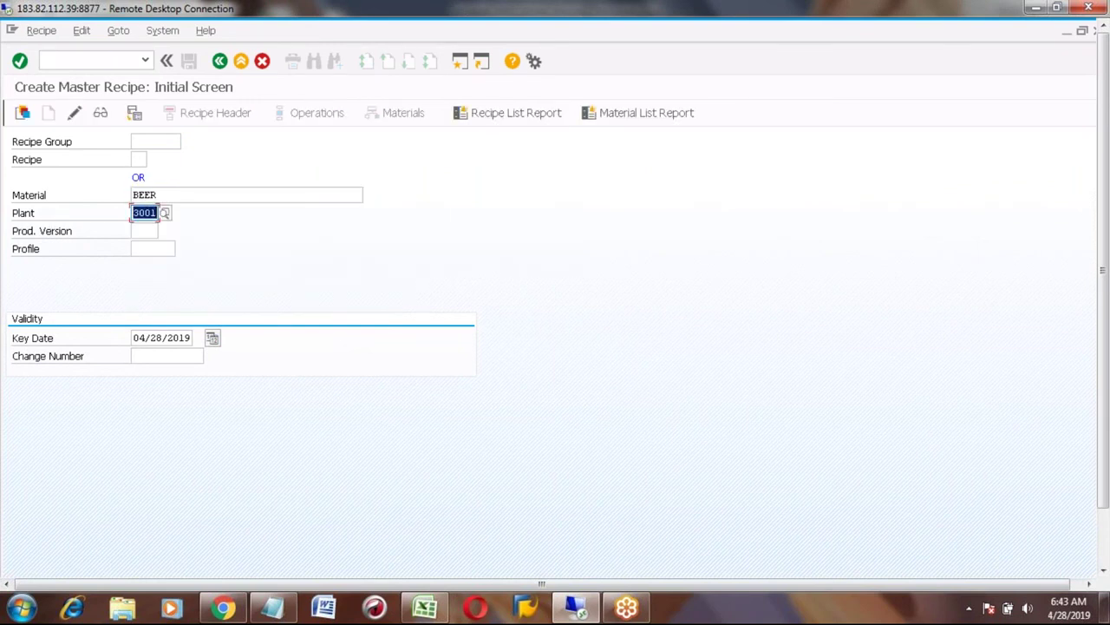
Choose profile PI01, Profile for Process Industry, and continue to the recipe header
left_click(145, 250)
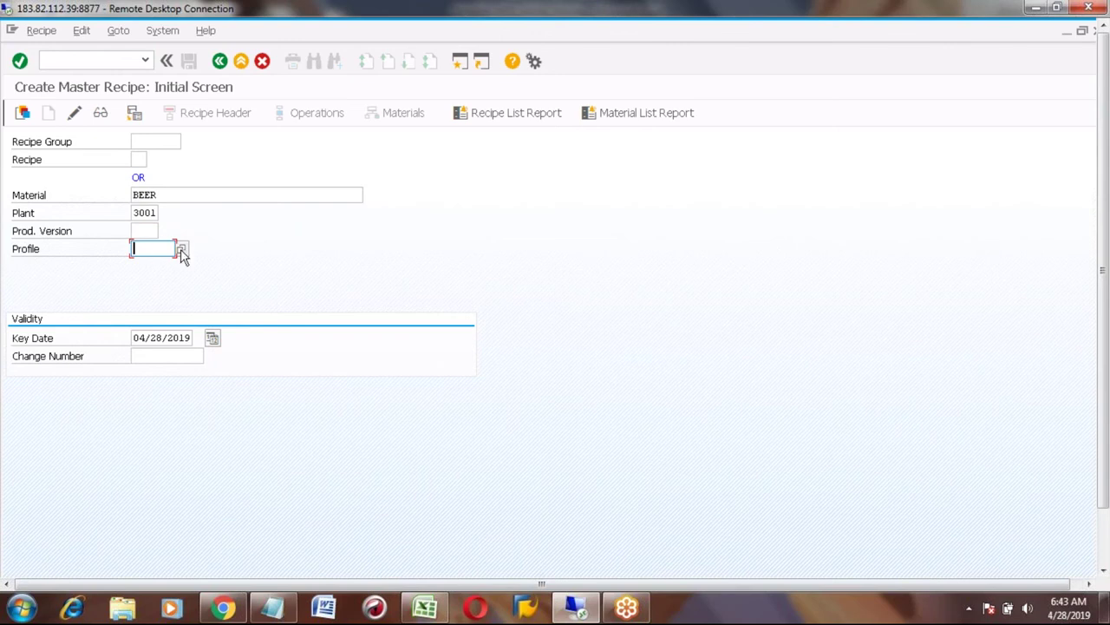
left_click(180, 249)
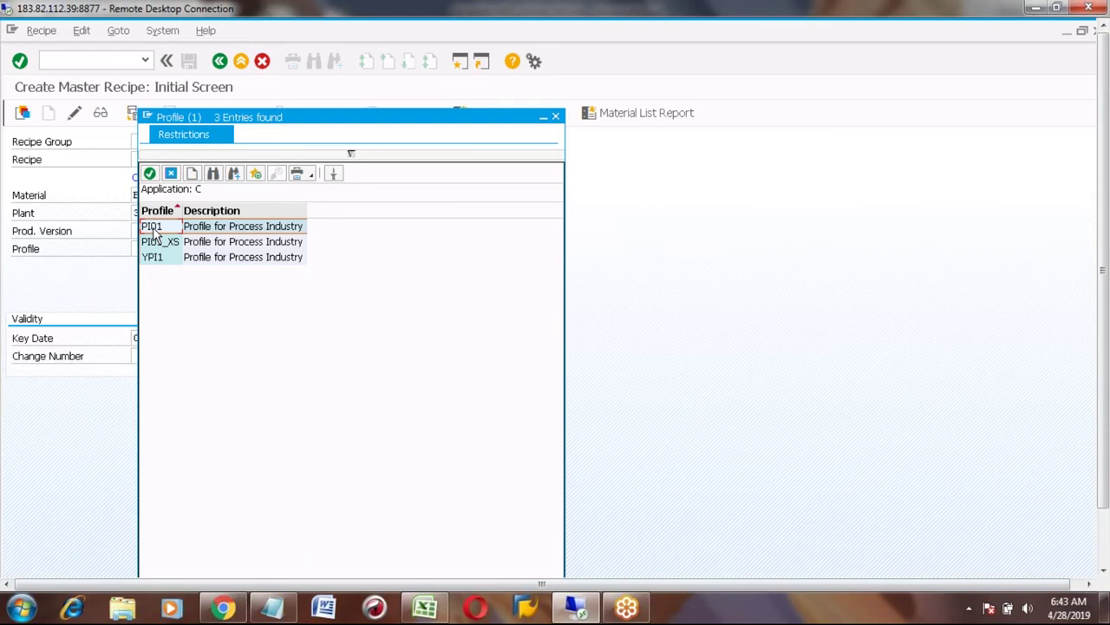
double_click(153, 227)
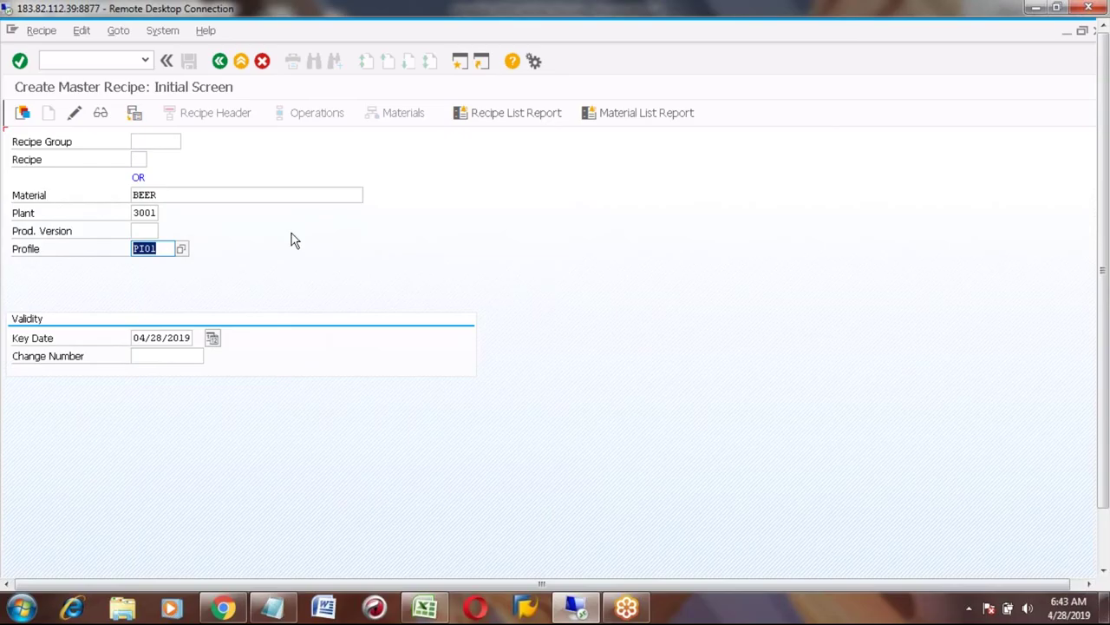
key("Return")
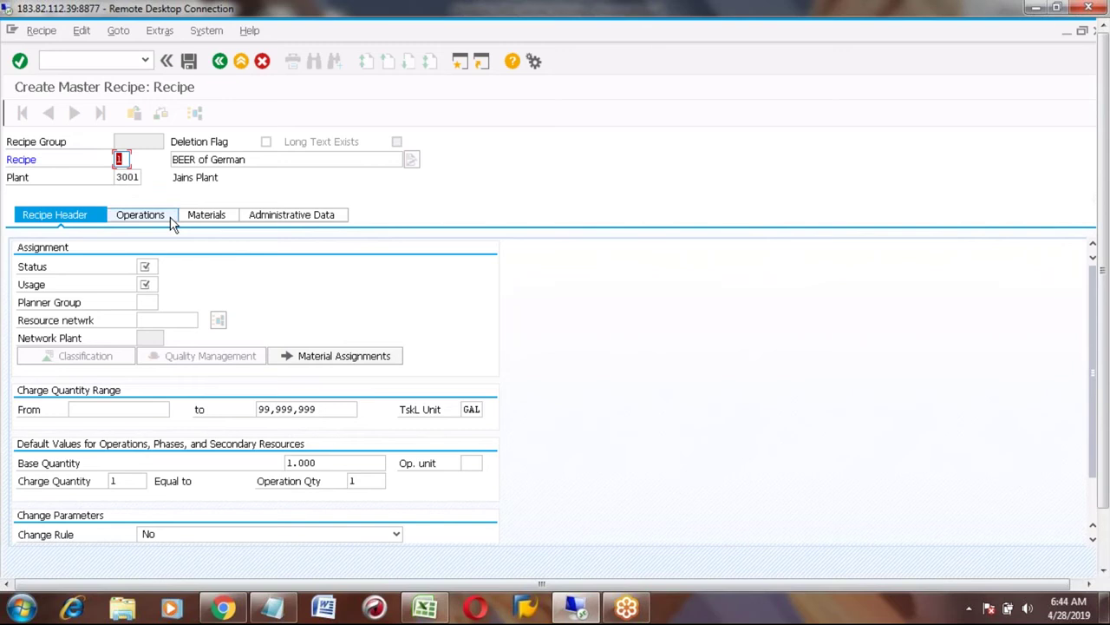
Set the recipe header's status to 4 - Released (general) and its usage to 1 - Production
left_click(141, 142)
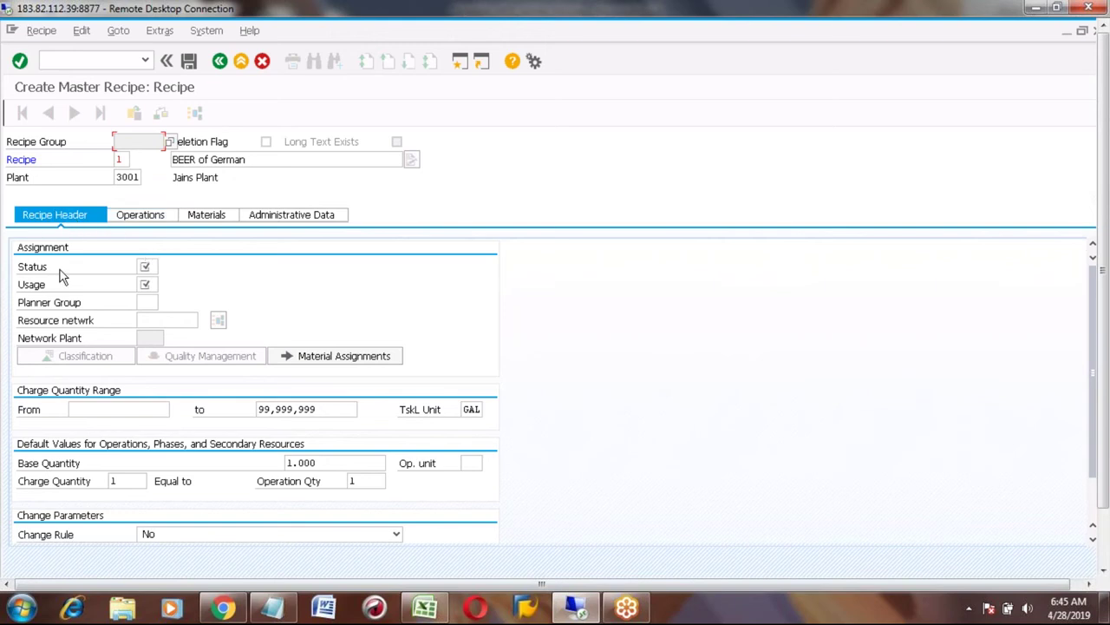
left_click(147, 265)
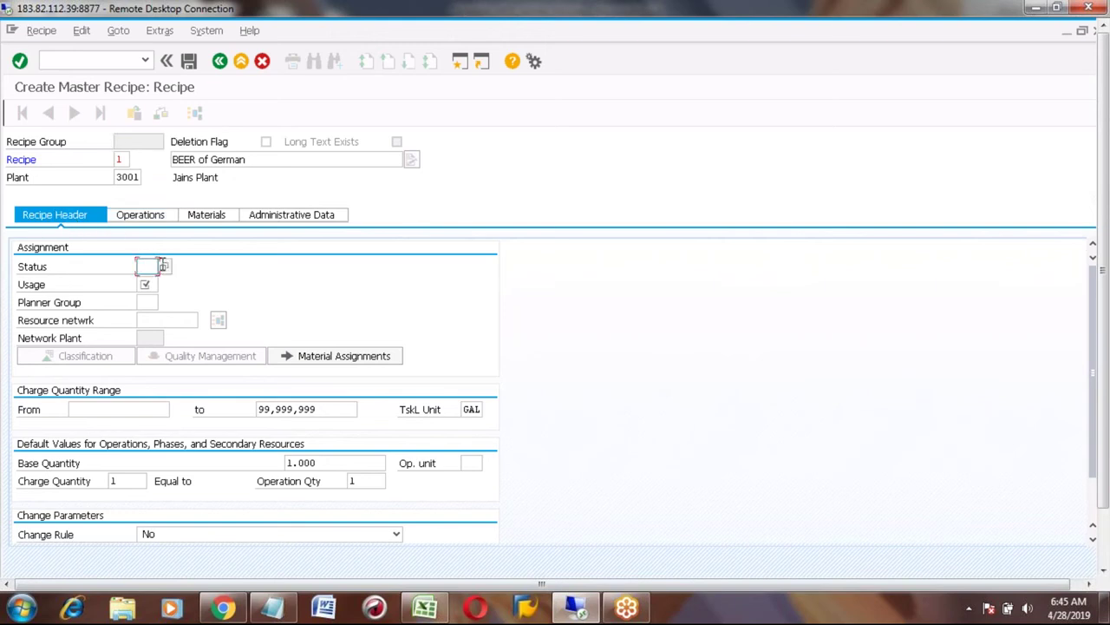
left_click(167, 268)
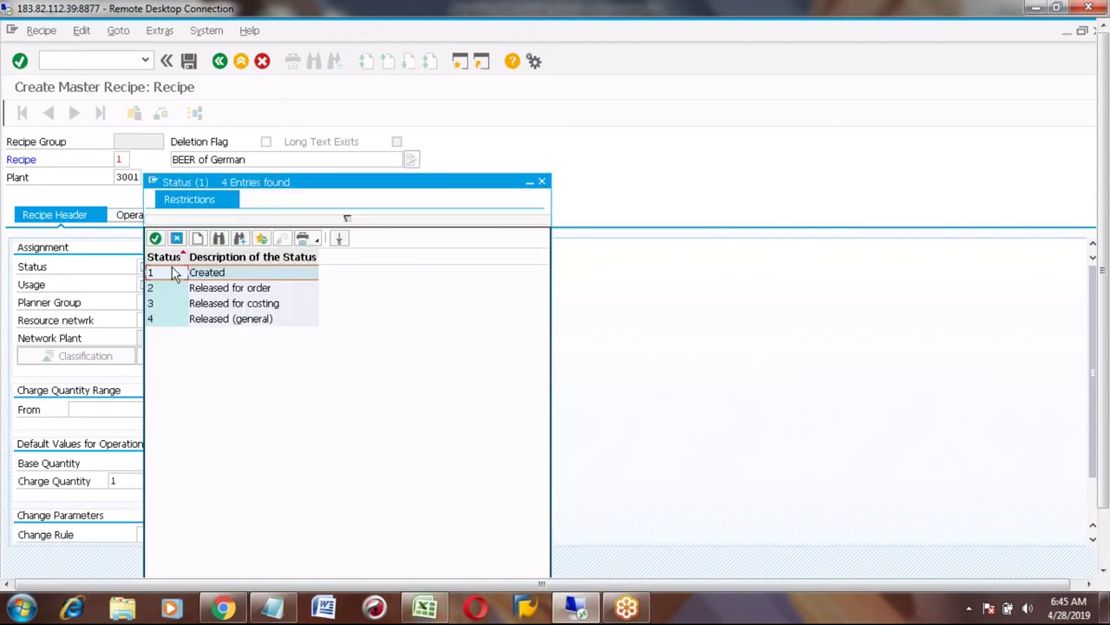
left_click(213, 326)
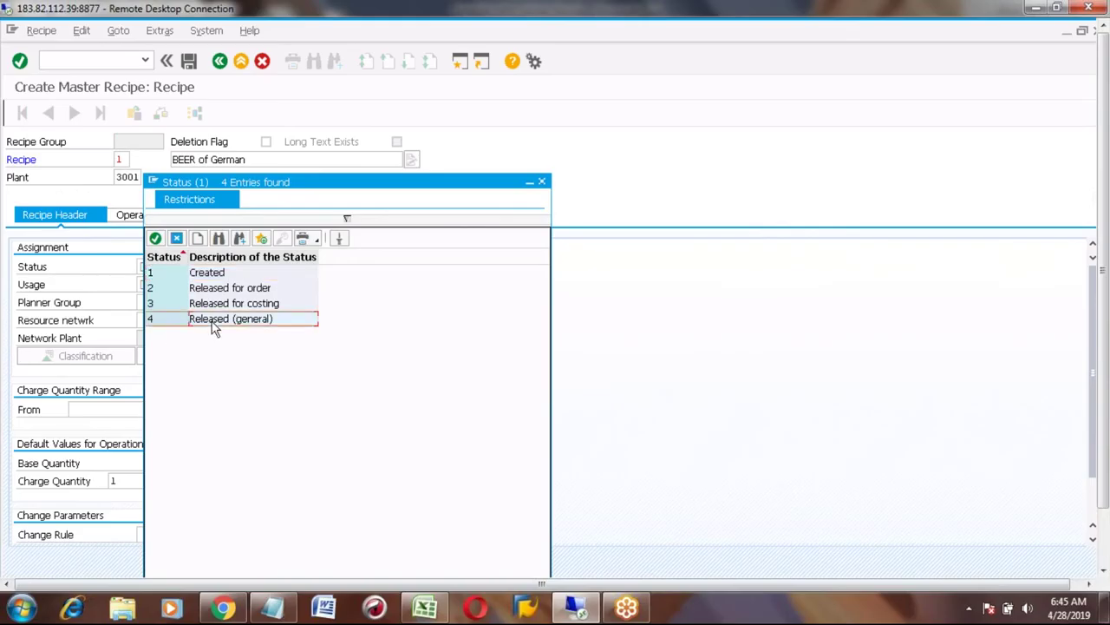
double_click(214, 320)
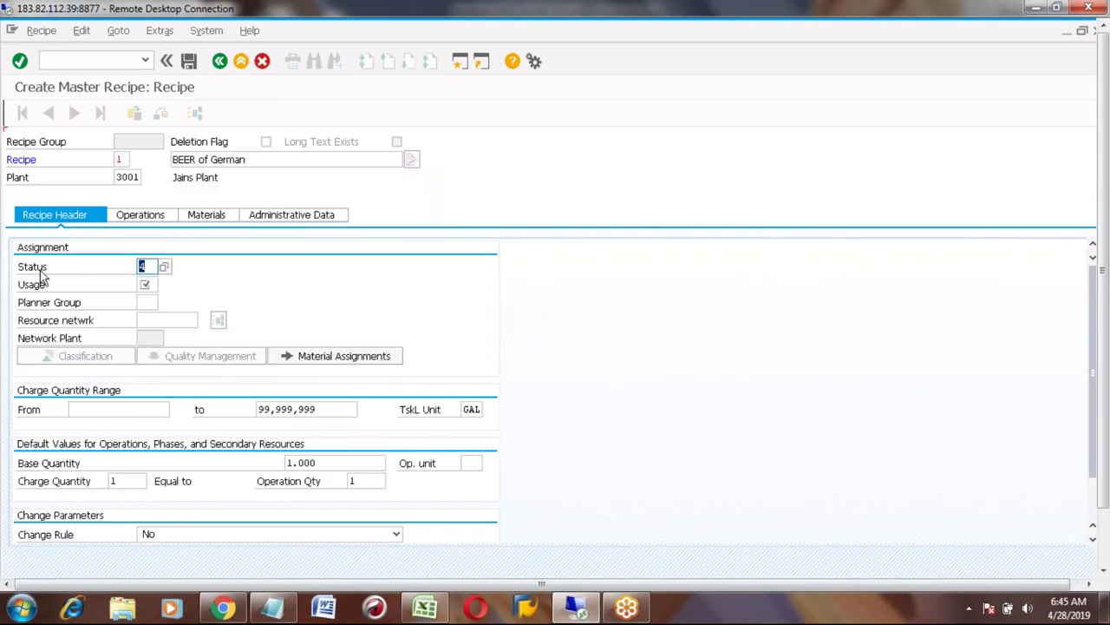
left_click(145, 285)
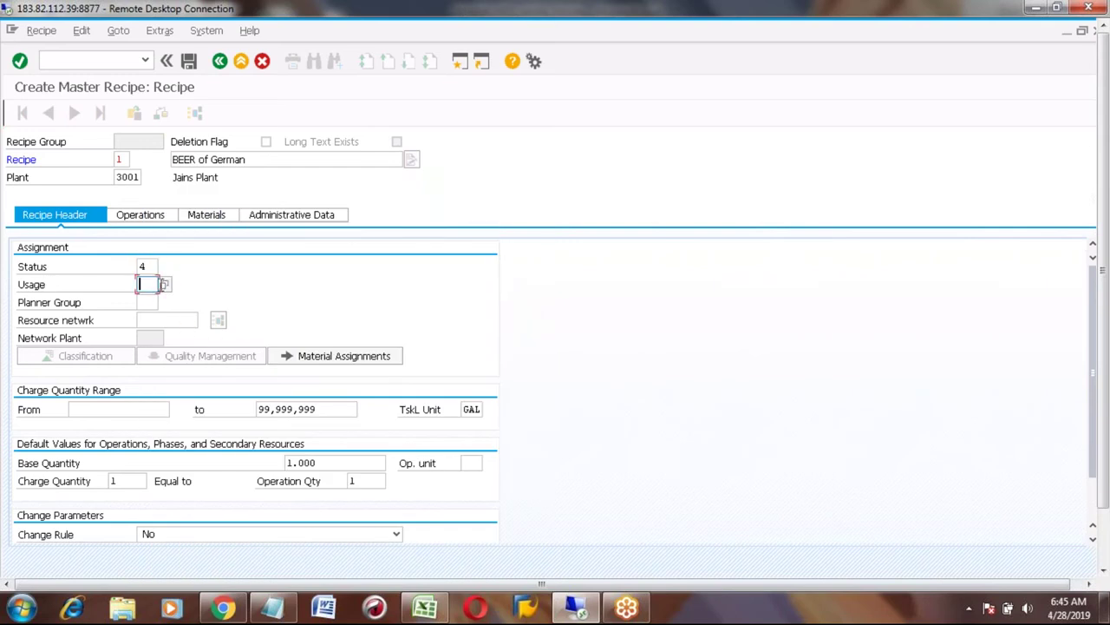
left_click(146, 285)
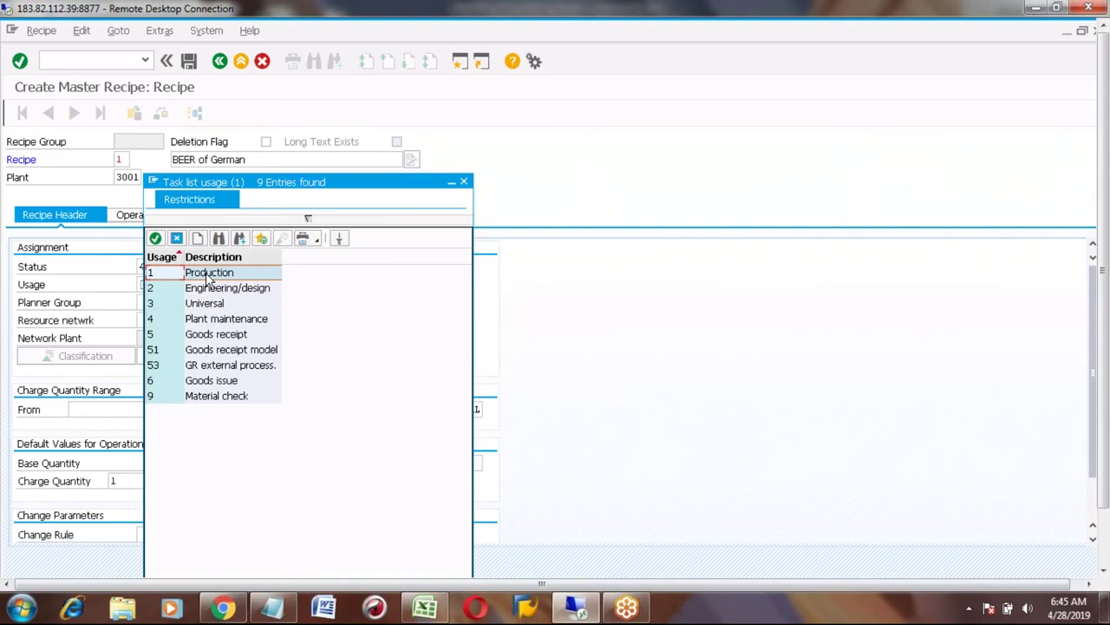
double_click(208, 275)
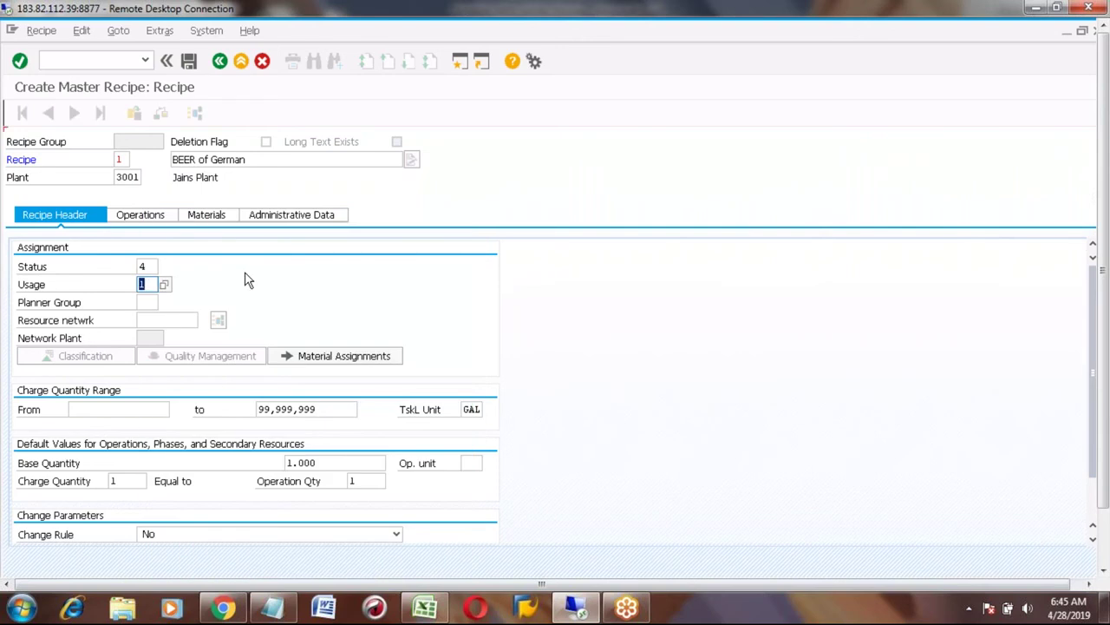
Review the Created, Released for order, Released for costing and Released (general) status options, and pick status 4 again
left_click(149, 266)
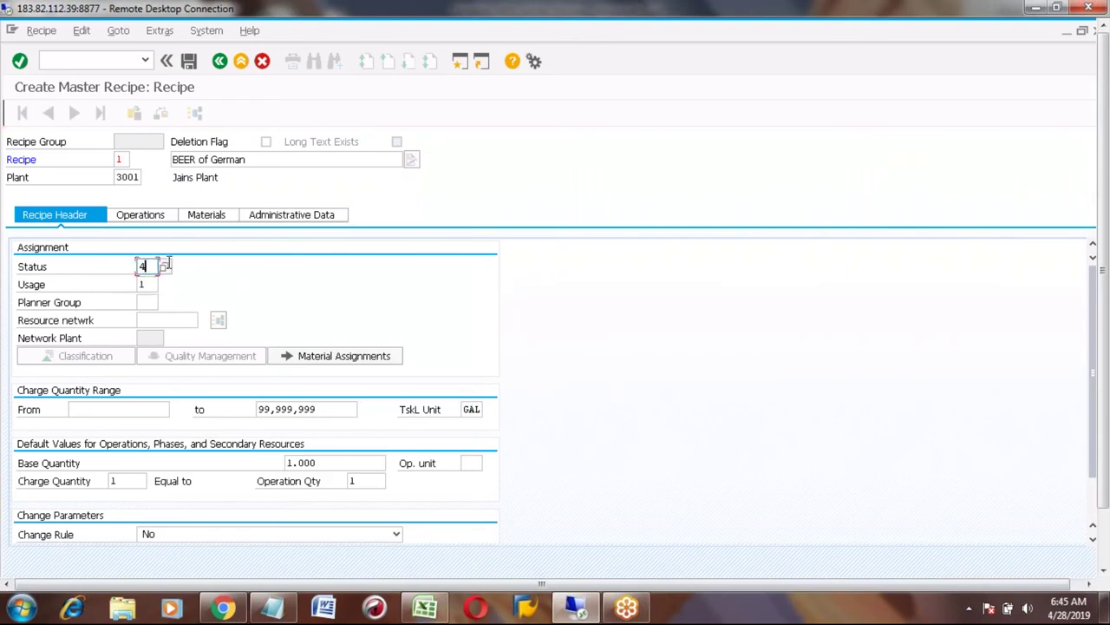
left_click(164, 267)
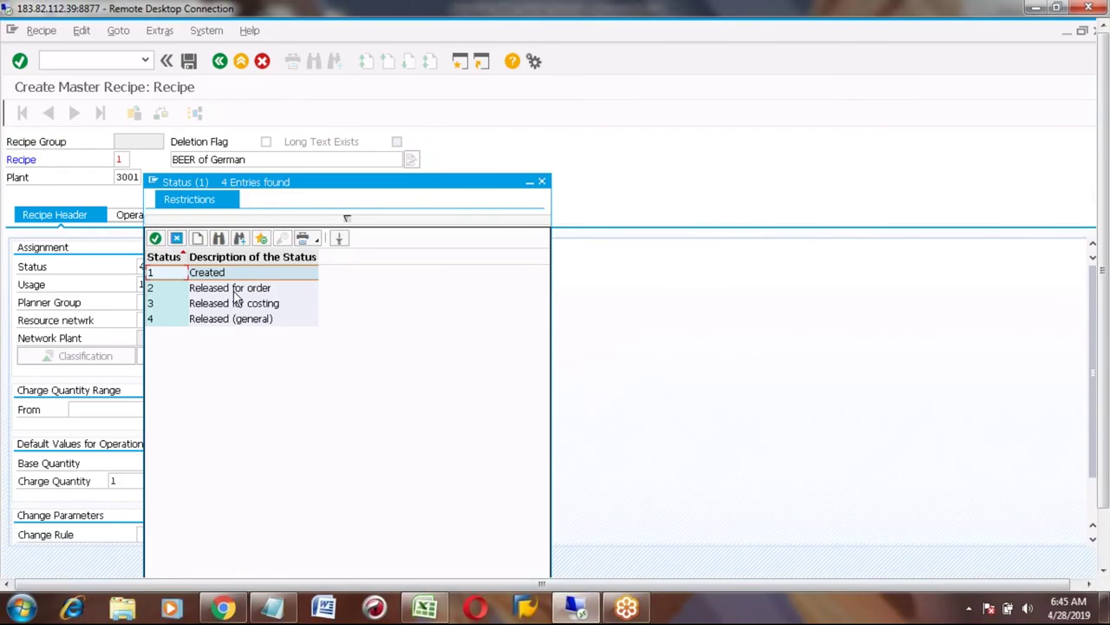
left_click(234, 293)
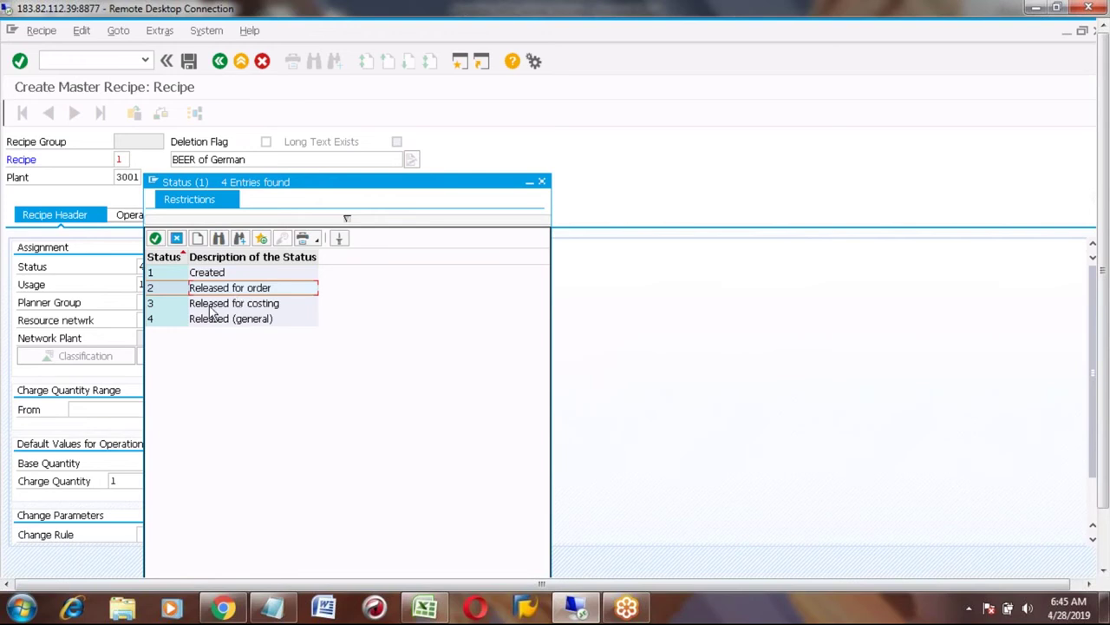
left_click(211, 311)
left_click(230, 291)
left_click(218, 307)
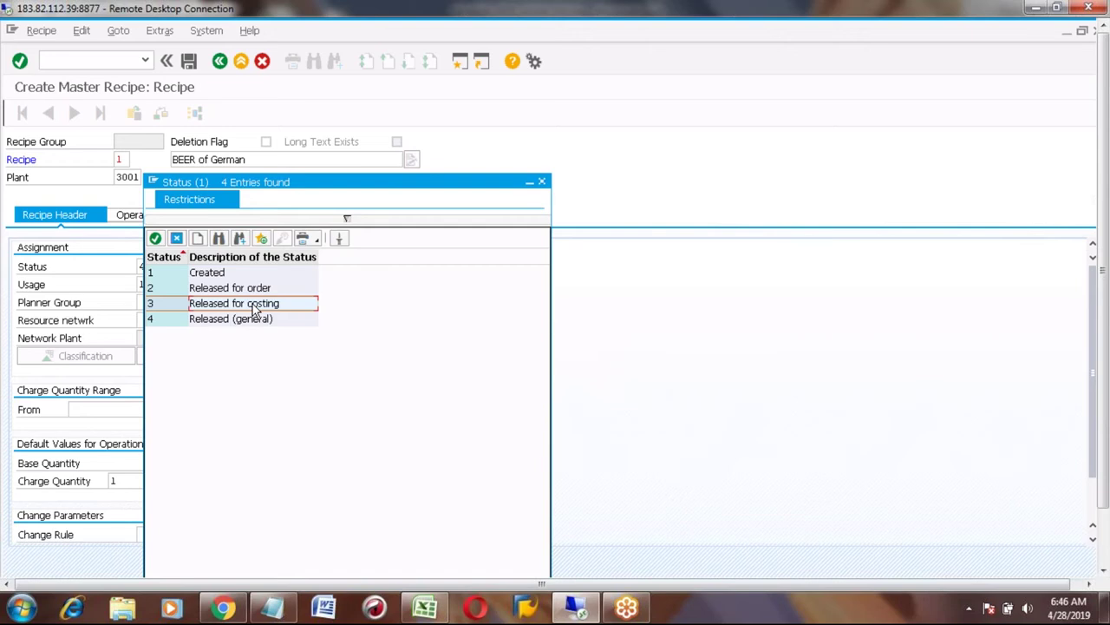
left_click(208, 274)
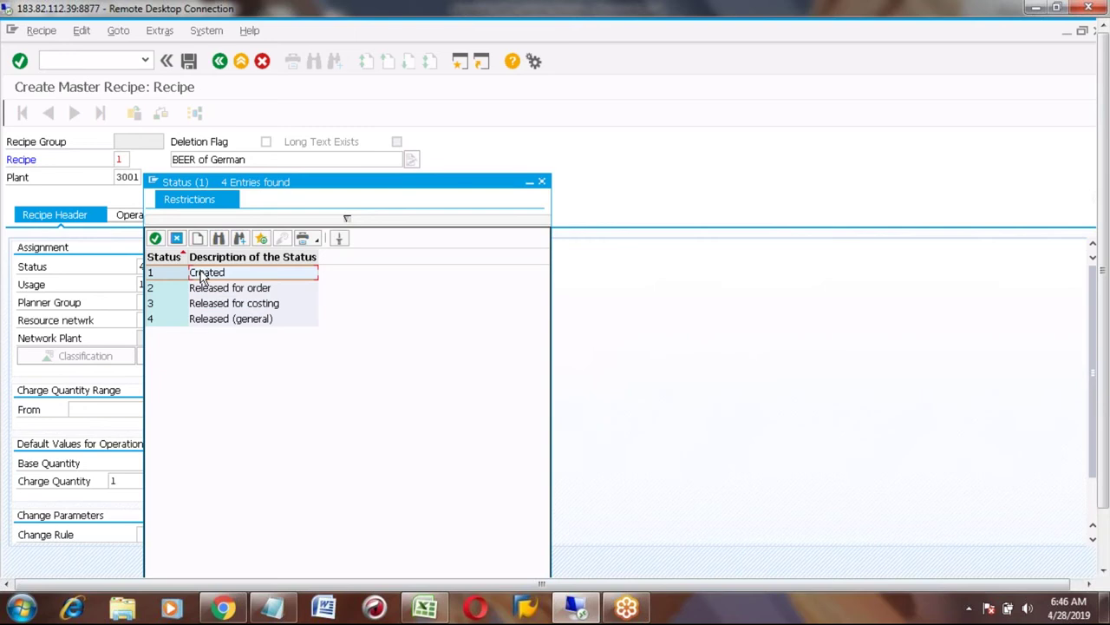
left_click(157, 322)
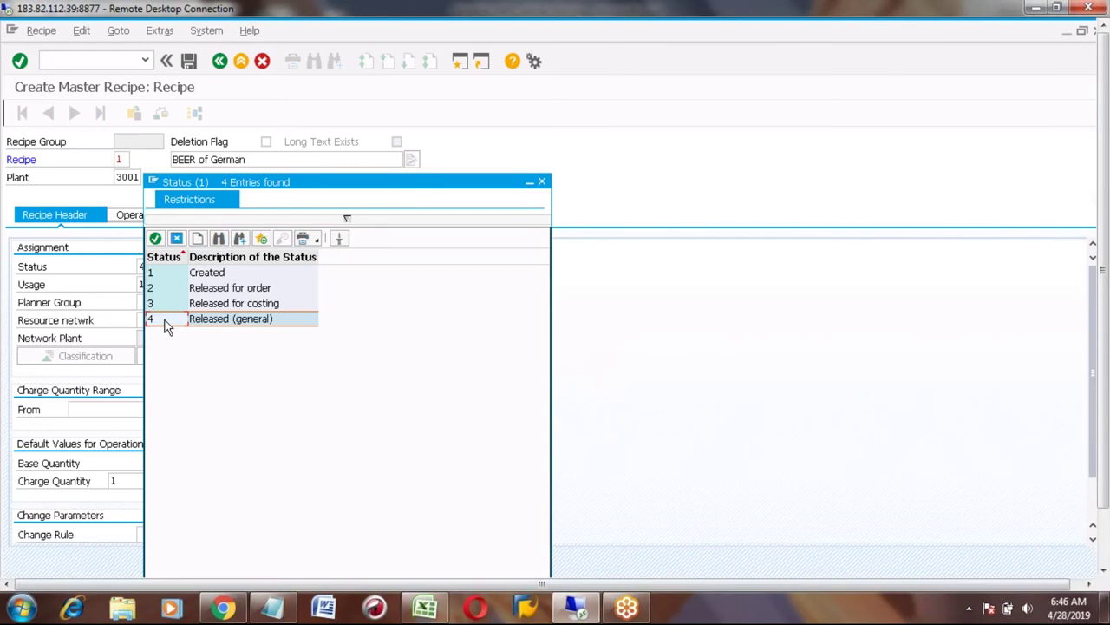
double_click(167, 321)
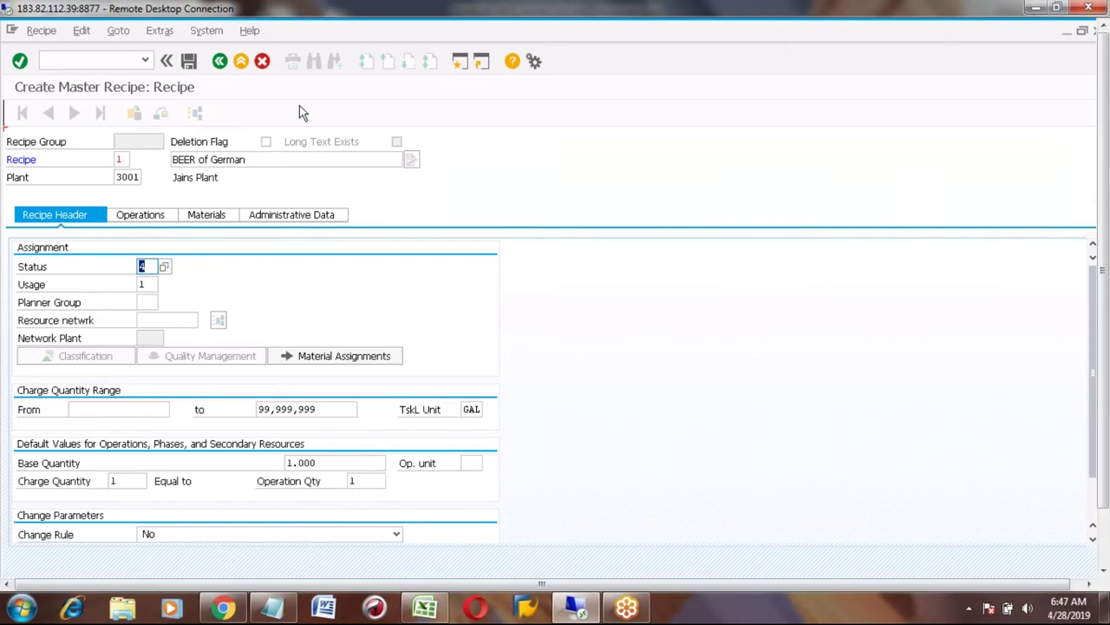
Open the recipe's operations overview and go to the Resource entry of operation 0010
left_click(144, 216)
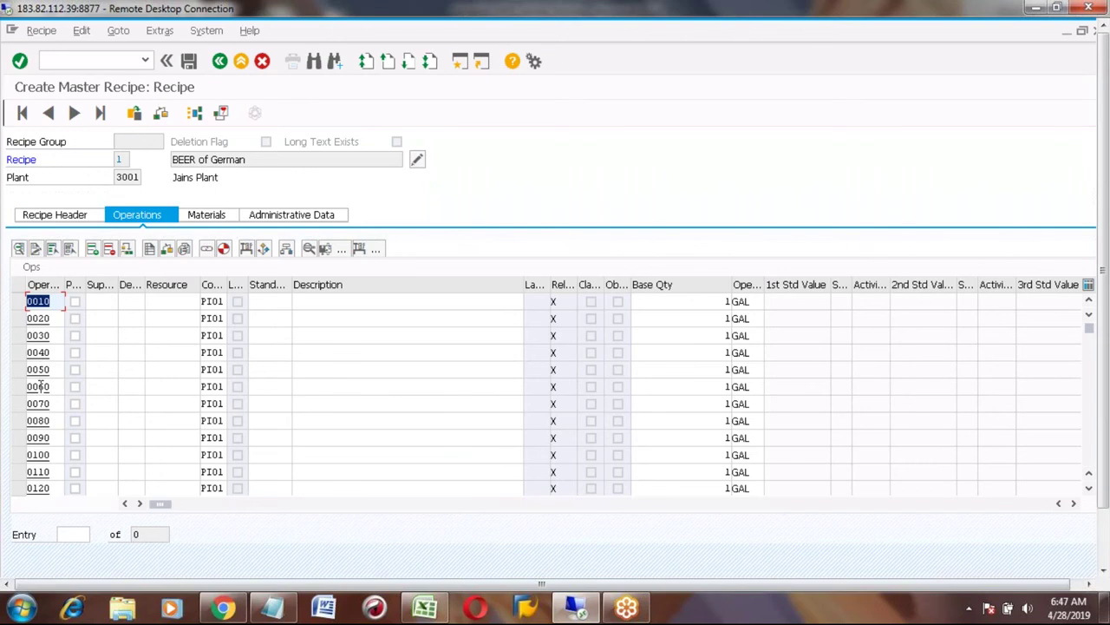
left_click(146, 300)
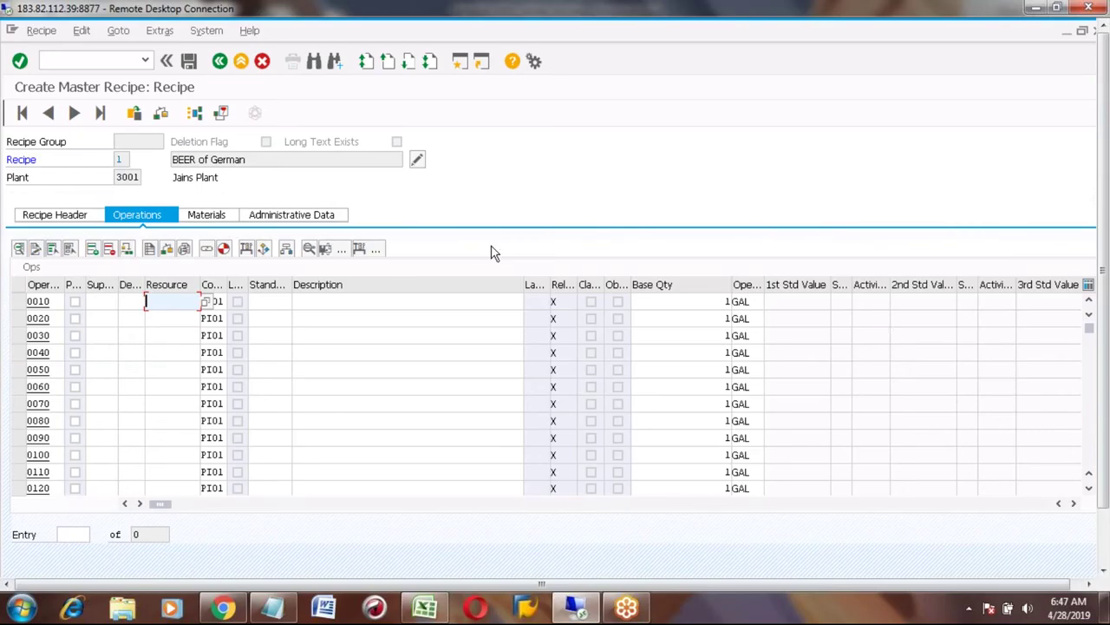
Switch to the Excel workbook and enter the date 04/28 in cell A466, below the Process Messages row
left_click(425, 610)
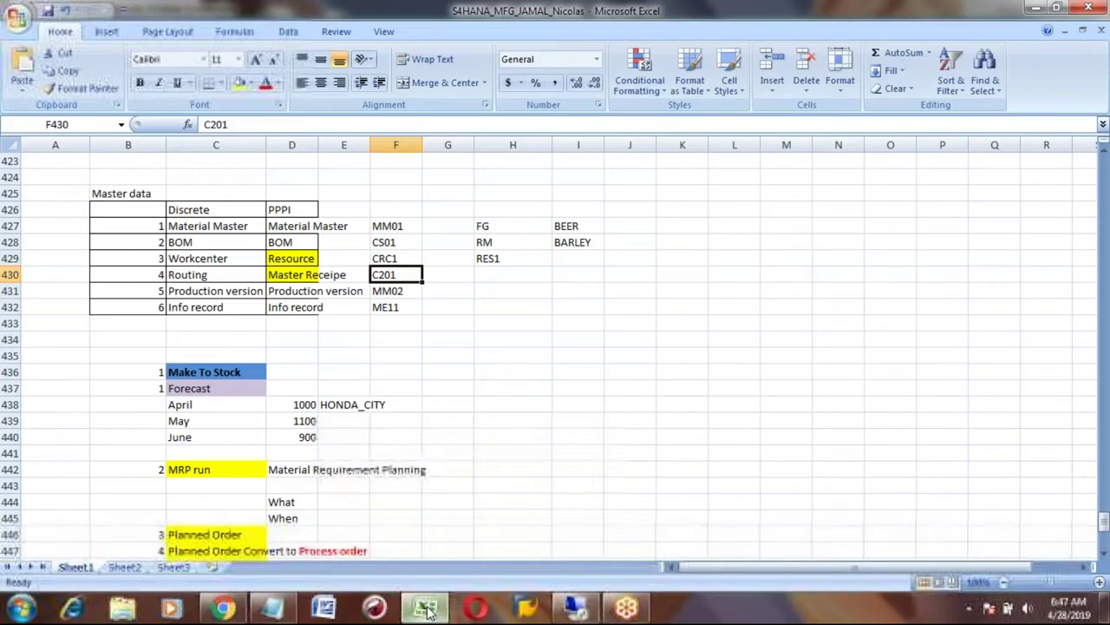
left_click(515, 391)
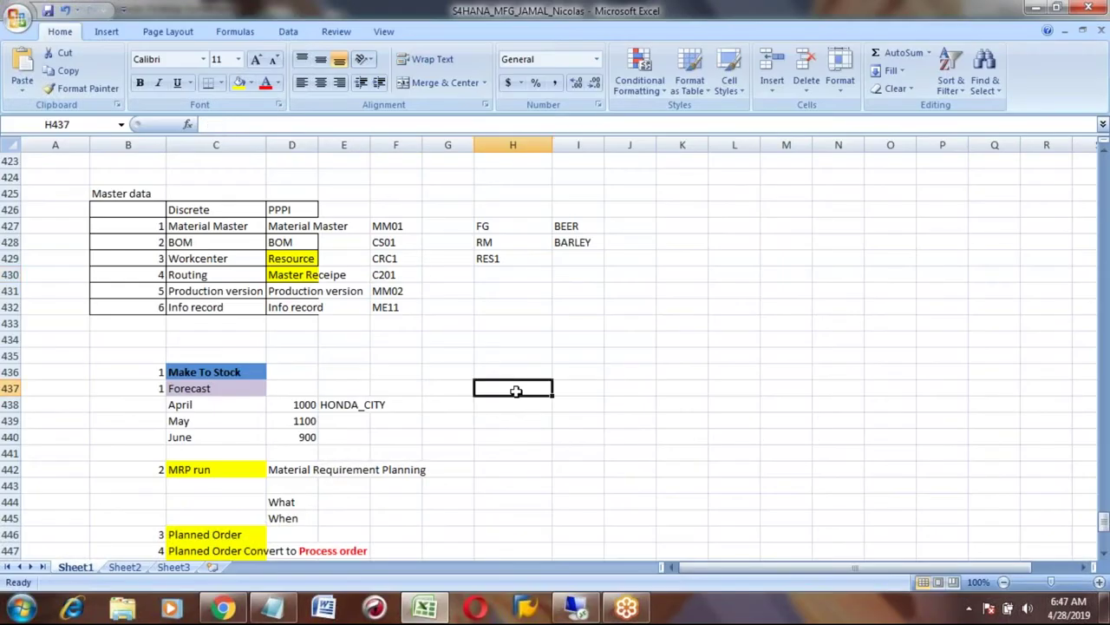
key("Down")
key("Down")
key("Down")
key("Down")
key("Down")
key("Down")
key("Down")
key("Down")
key("Down")
key("Down")
key("Down")
key("Down")
key("Down")
key("Down")
key("Down")
key("Down")
key("Down")
key("Down")
key("Down")
key("Down")
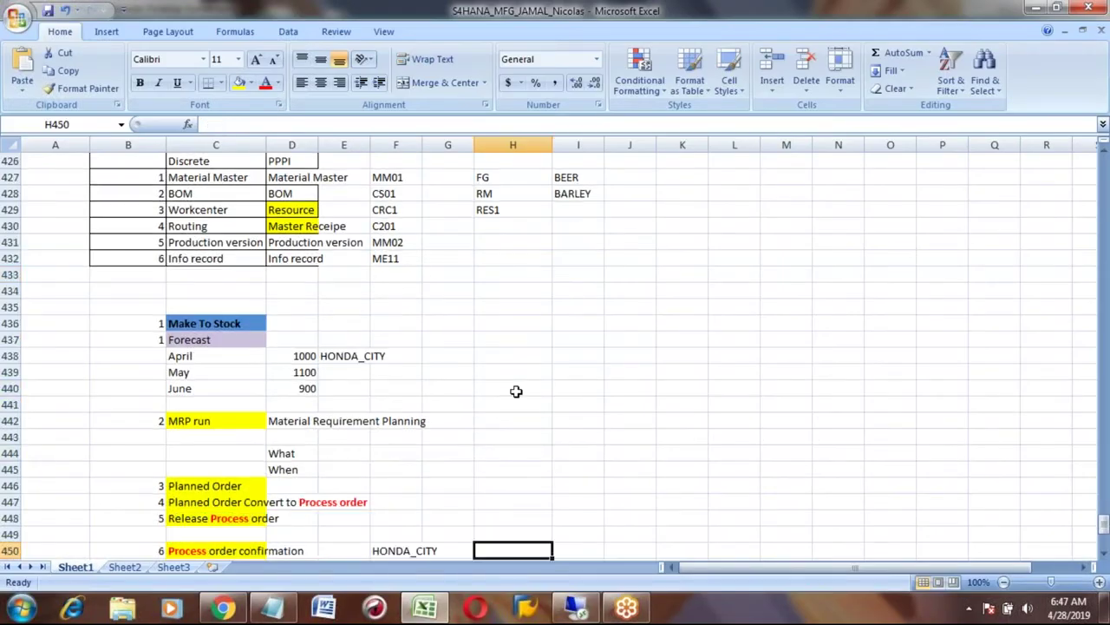
key("Down")
key("Down")
key("Down")
key("Down")
key("Down")
key("Down")
key("Down")
key("Down")
key("Down")
key("Down")
key("Down")
key("Down")
key("Down")
key("Down")
key("Down")
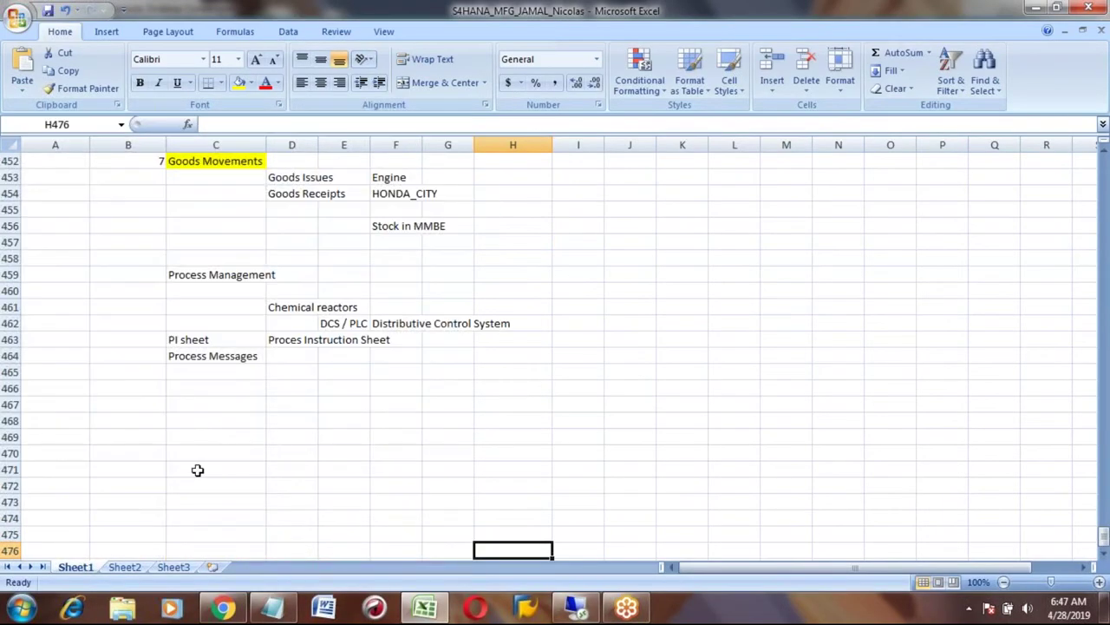
left_click(50, 389)
type("28")
key("BackSpace")
key("BackSpace")
type("04/")
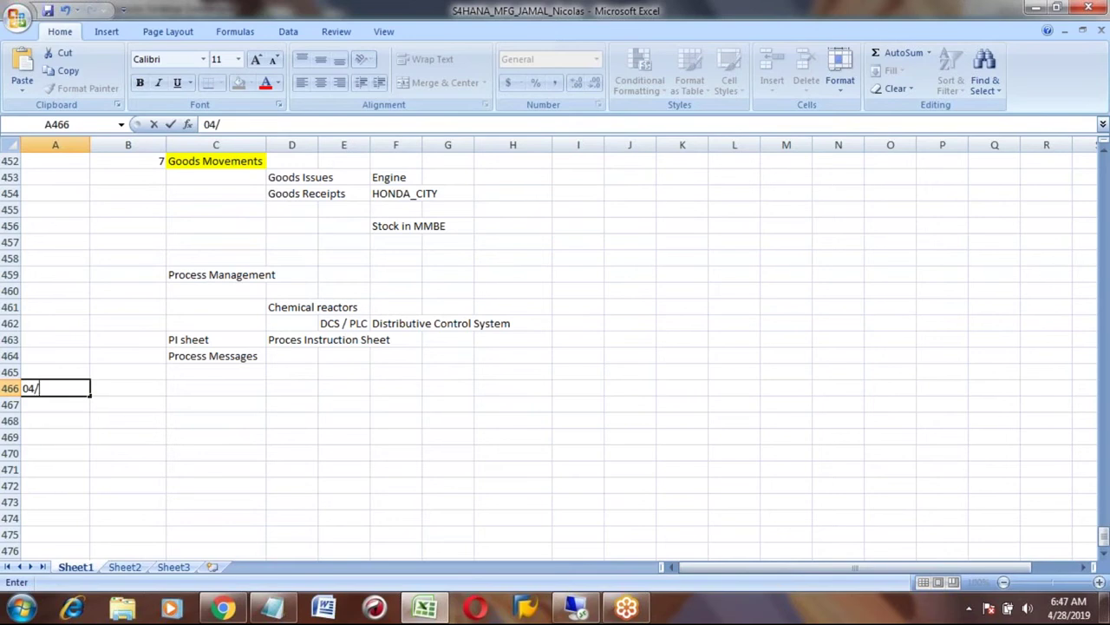
type("28")
key("Return")
key("Up")
Enter Receipe in cell C466, in the same row as the new date
left_click(127, 388)
left_click(216, 388)
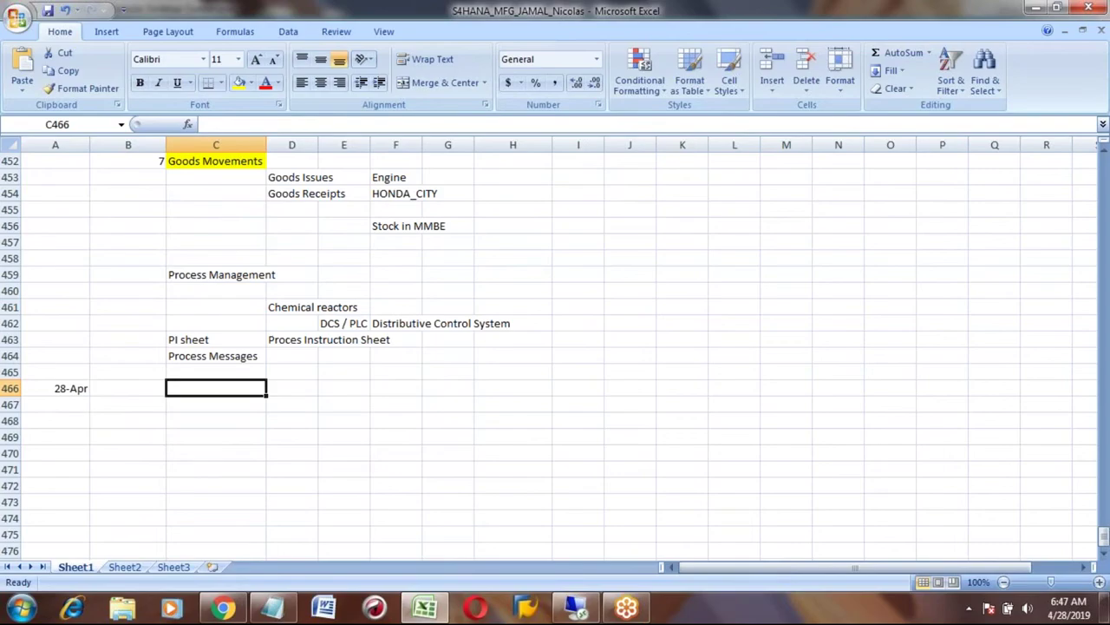
type("Receip")
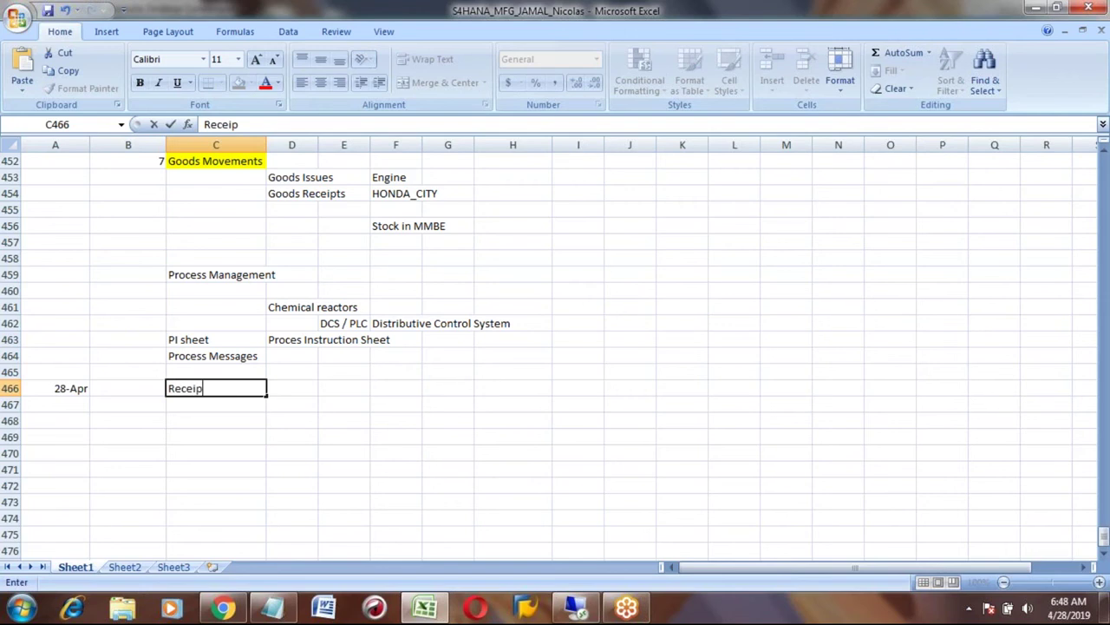
type("e")
key("Return")
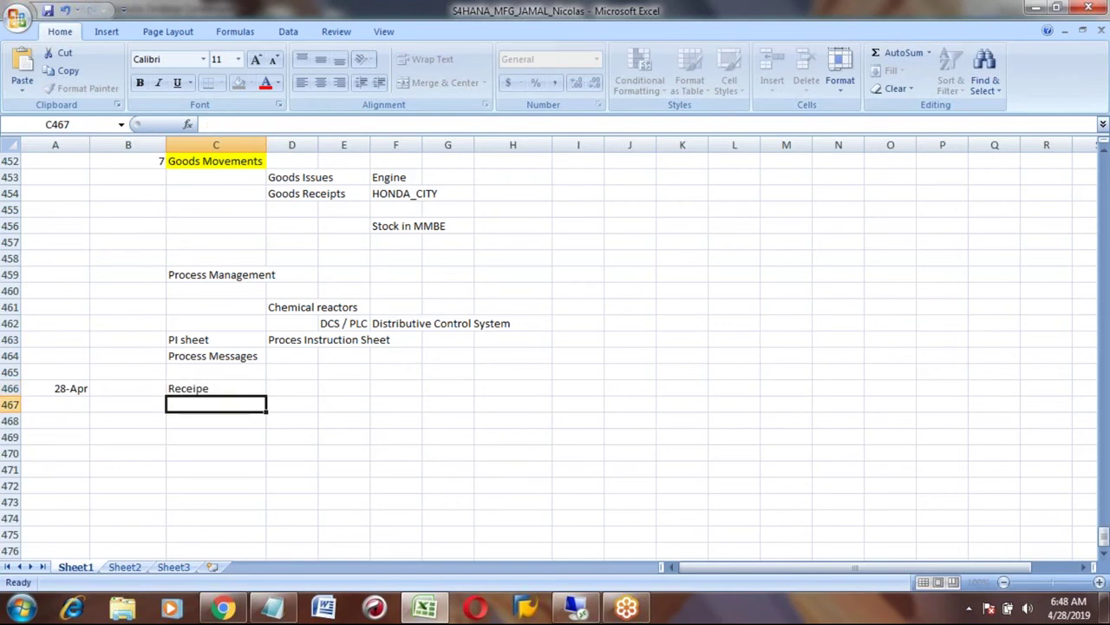
Below the Receipe heading, enter item number 1 in C467 and Operation in D467
type("1")
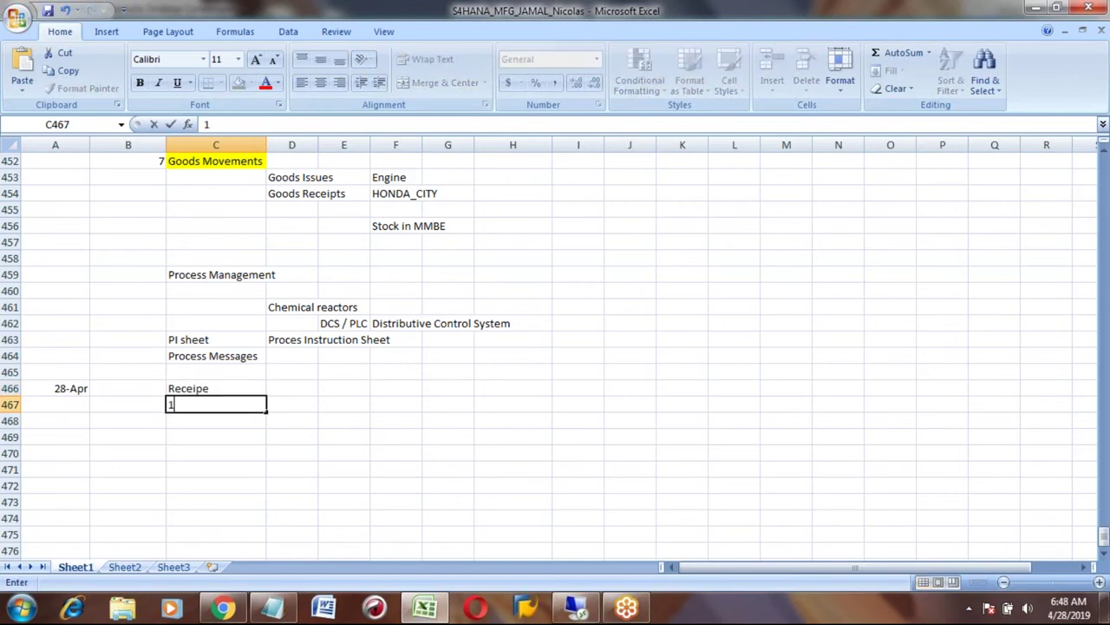
key("Tab")
type("Operation")
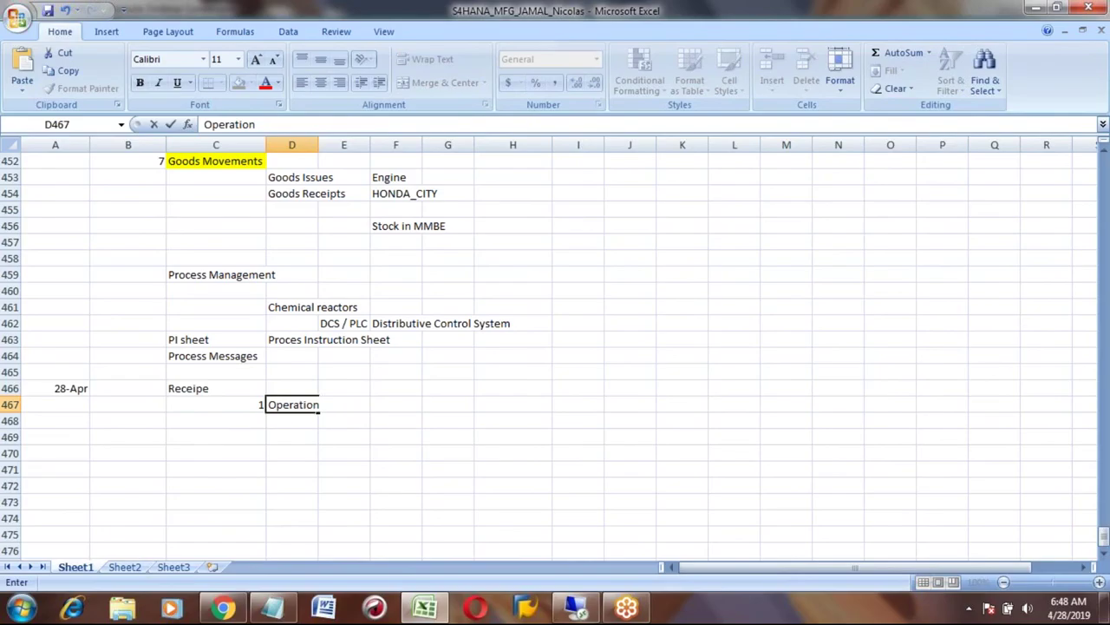
key("Return")
Enter item number 2 in C468 and Phase (suboperation) in D468, under the Operation row
type("2")
key("Tab")
type("S")
key("BackSpace")
type("Phase")
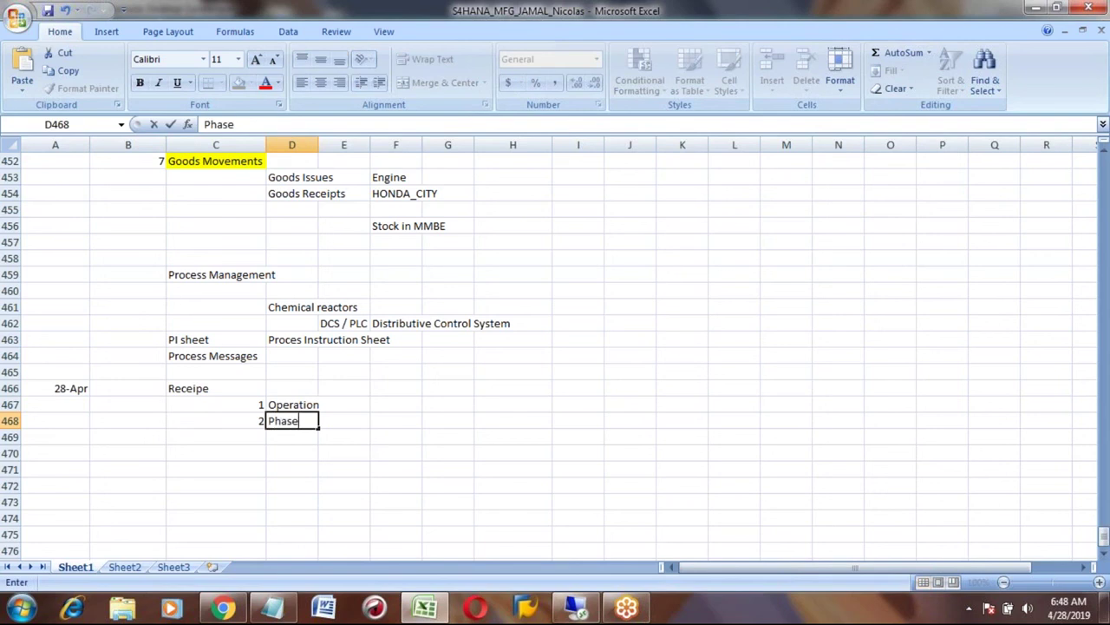
type(" (suborder")
key("BackSpace")
key("BackSpace")
key("BackSpace")
key("BackSpace")
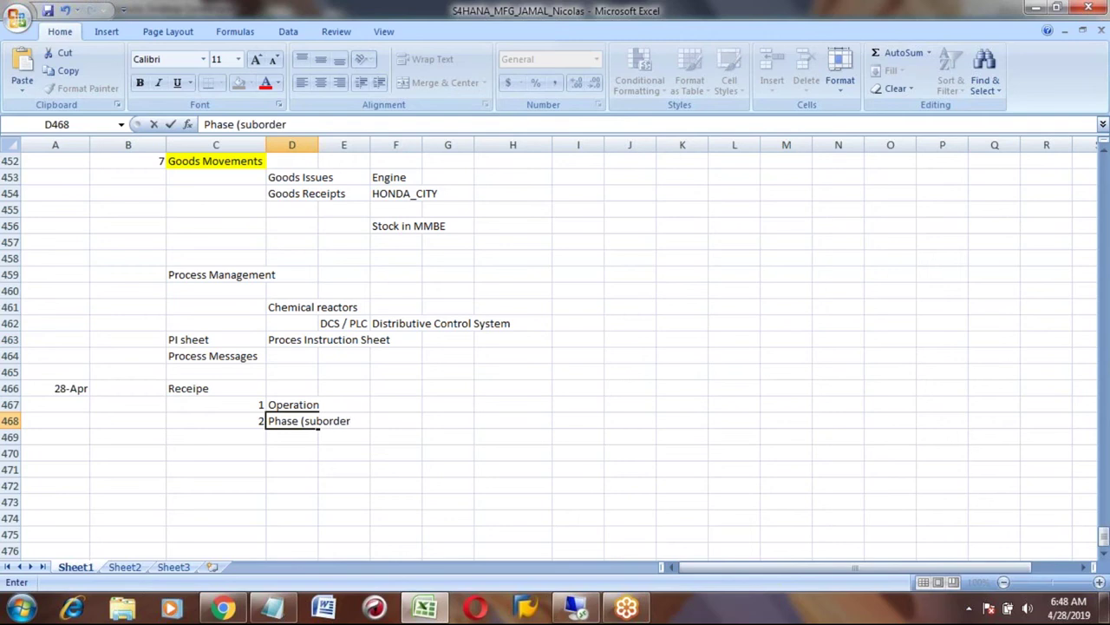
type("peration)")
In the Operation row, enter 1 in G467 and Fermentation in H467 as the example operation
key("Up")
key("Right")
key("Right")
key("Right")
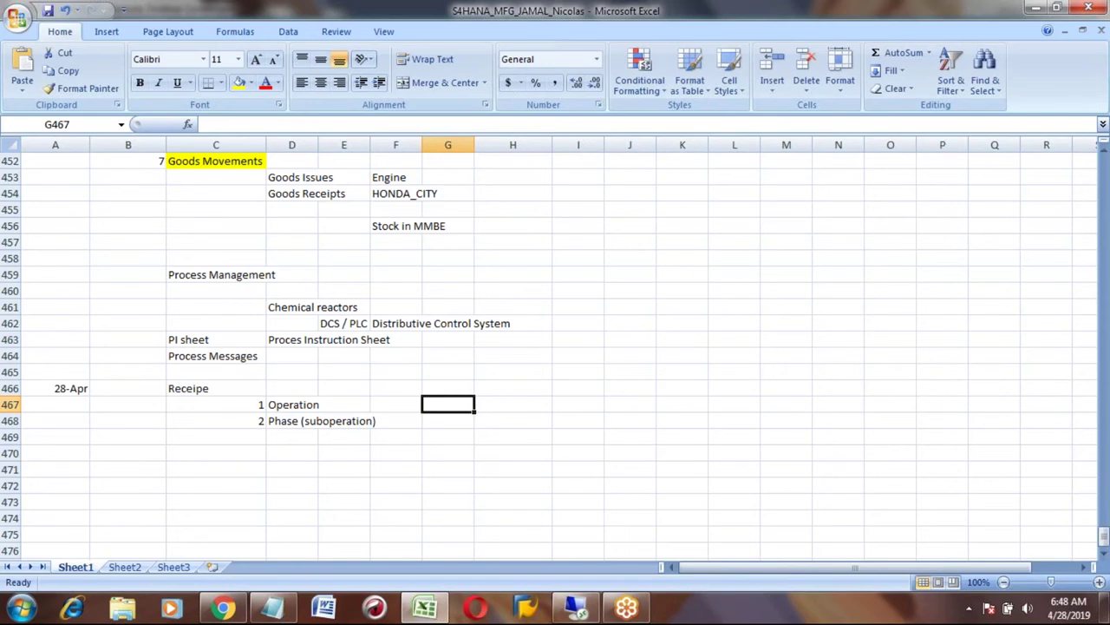
type("1")
key("Right")
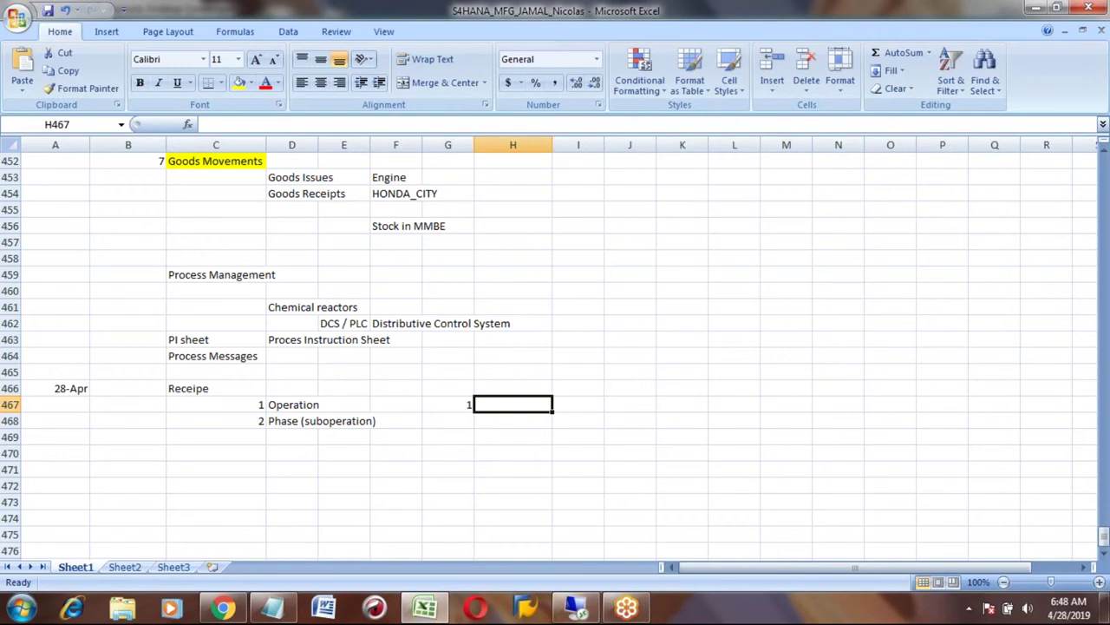
type("Ferma")
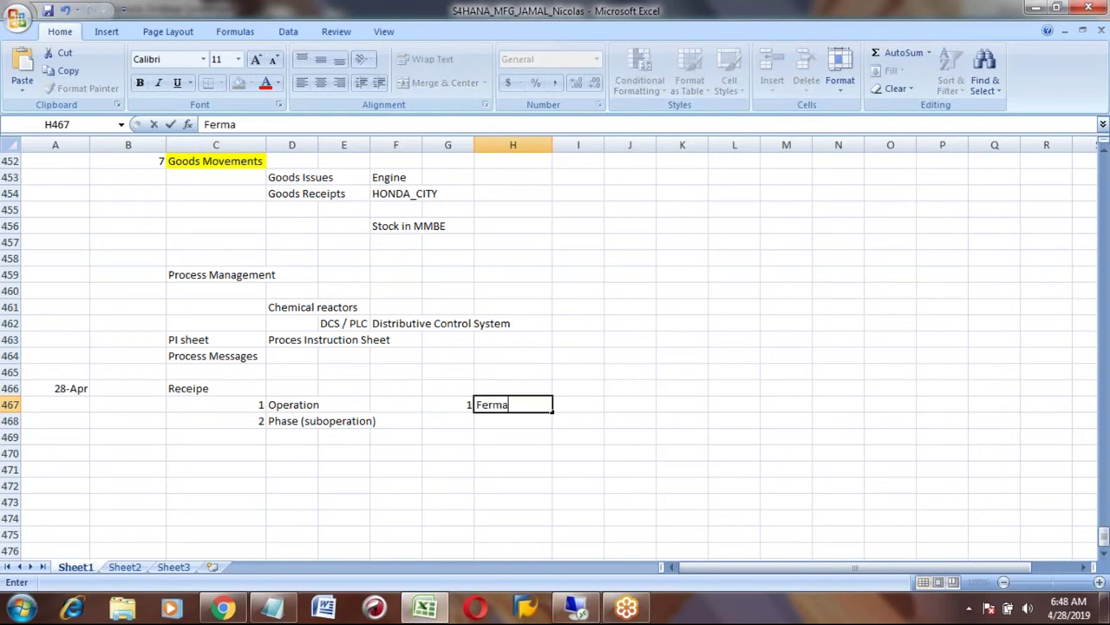
key("BackSpace")
type("entation")
key("Return")
key("Up")
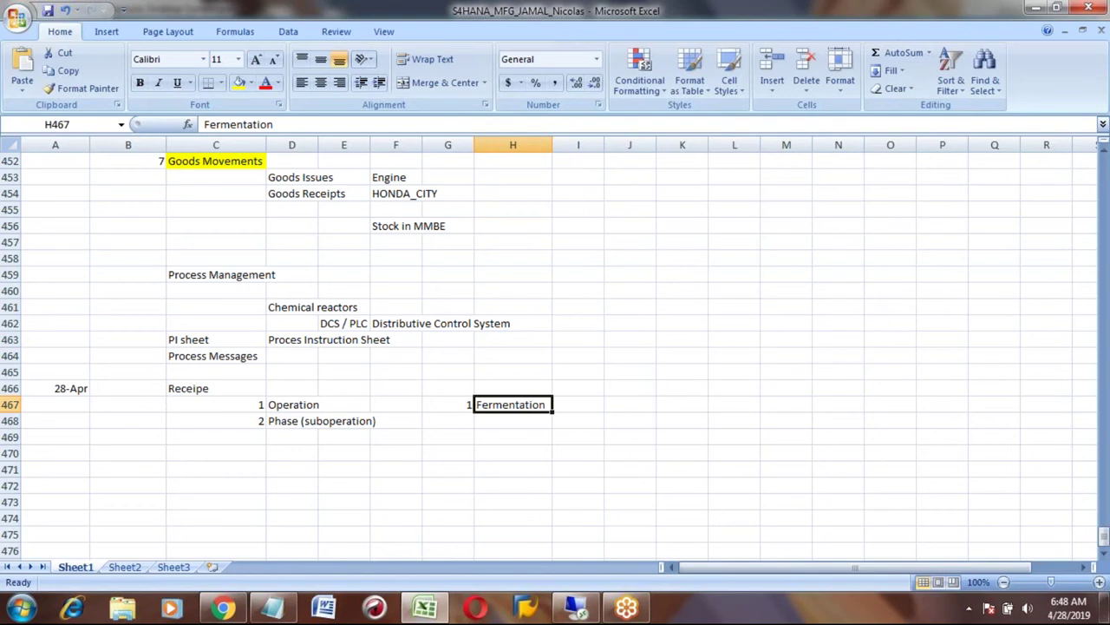
key("Left")
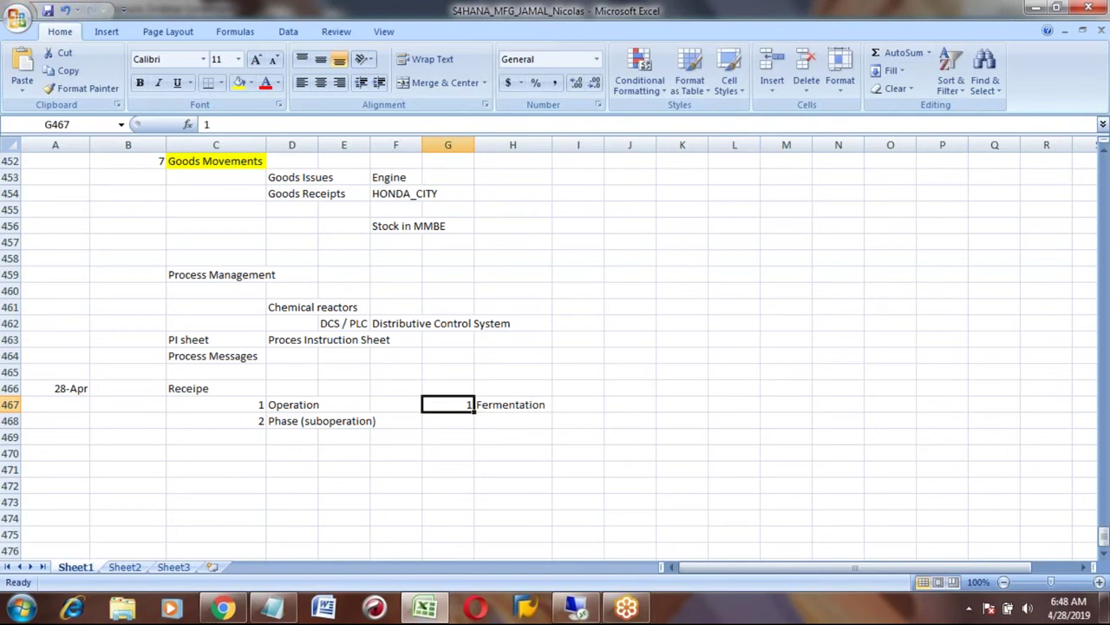
Add the first phase under Fermentation, with 1a in G468 and Fill the Barley in H468
left_click(448, 420)
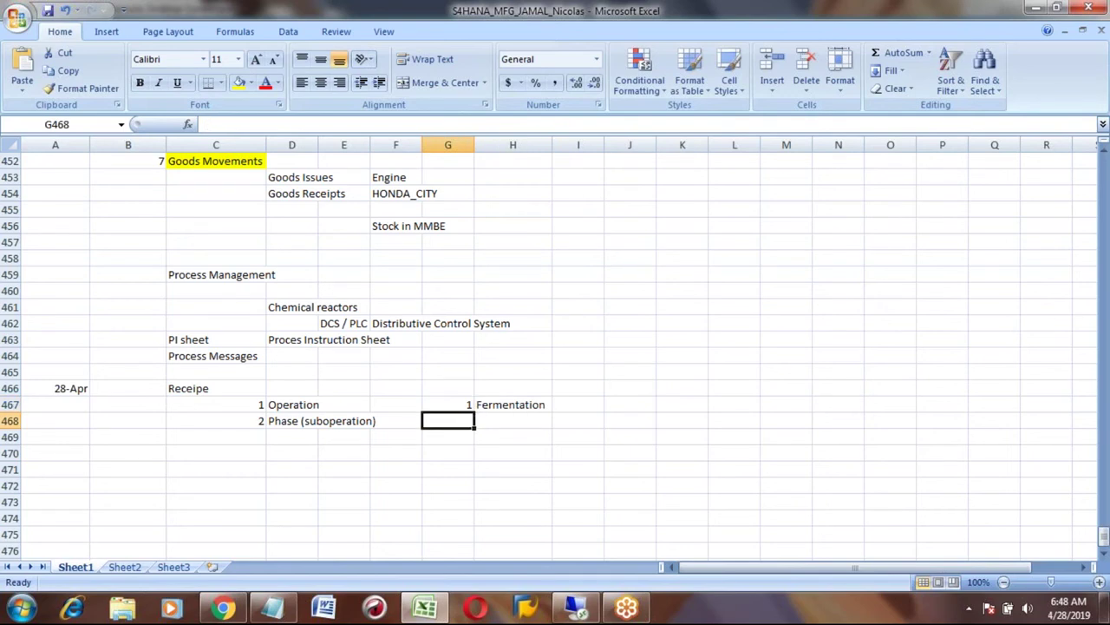
type("1a")
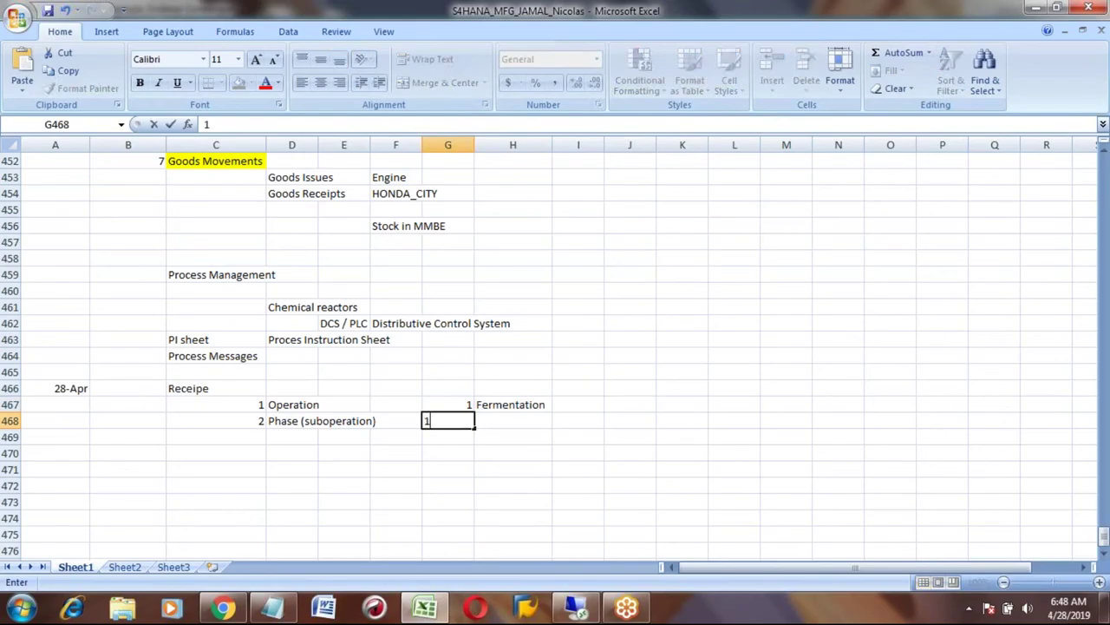
key("Tab")
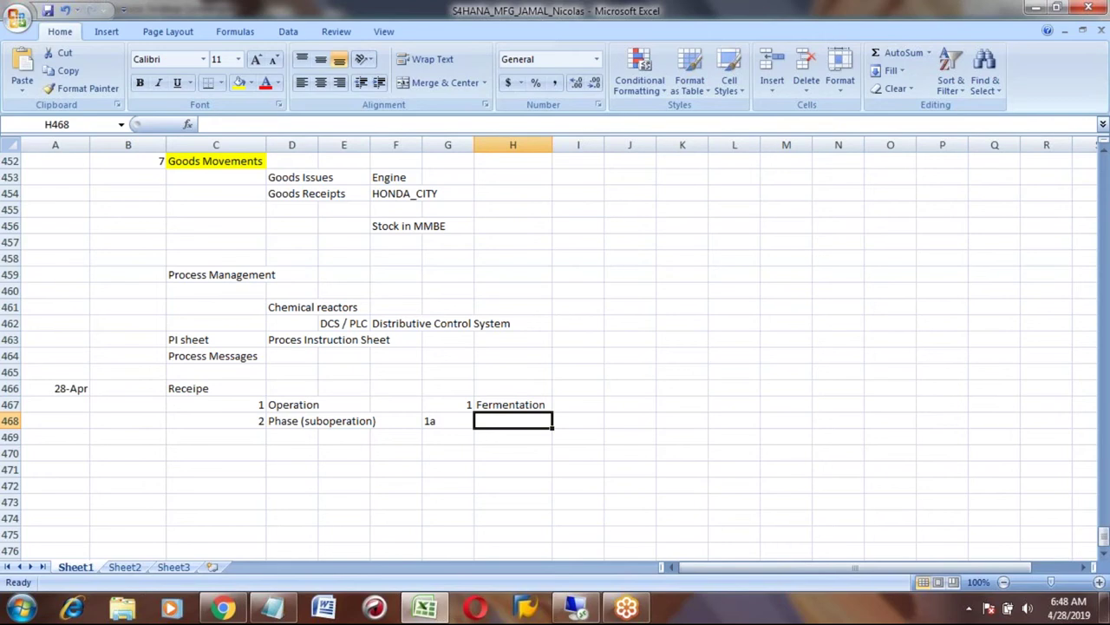
type("Fill")
type("the ")
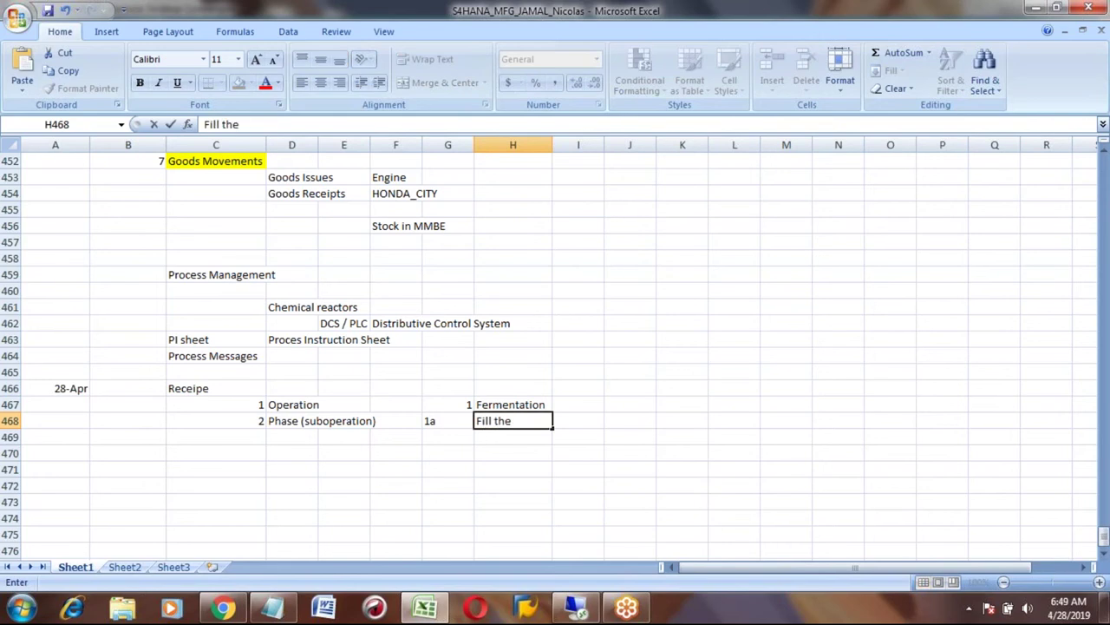
type("Barley")
key("Return")
Add the second phase, with 1b in G469 and Eeast in H469
left_click(447, 436)
type("1")
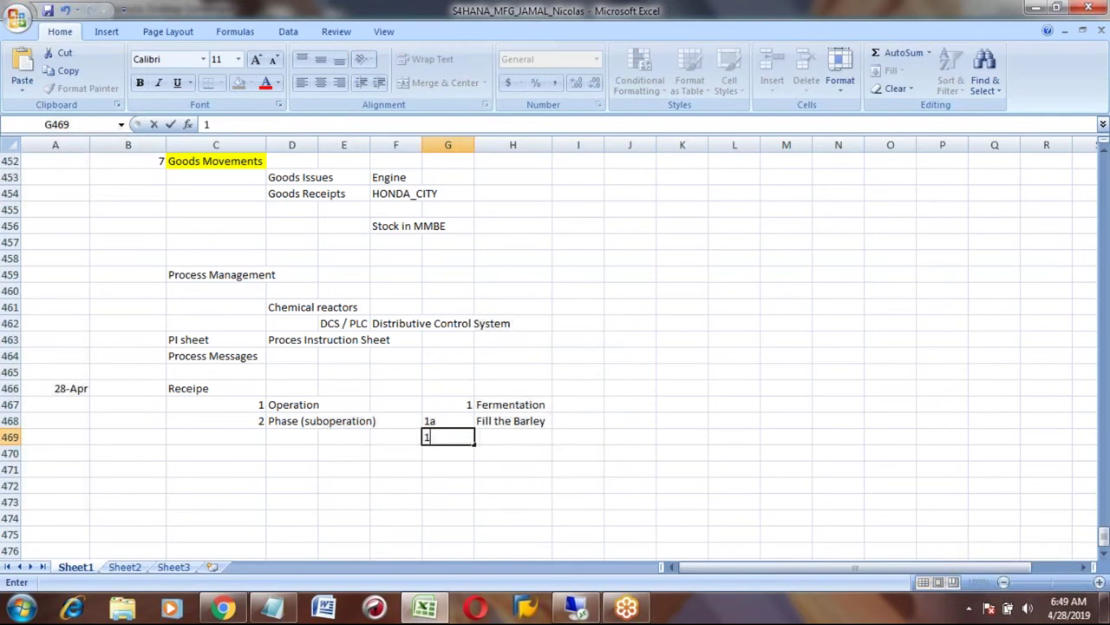
type("2")
key("BackSpace")
type("b")
key("Tab")
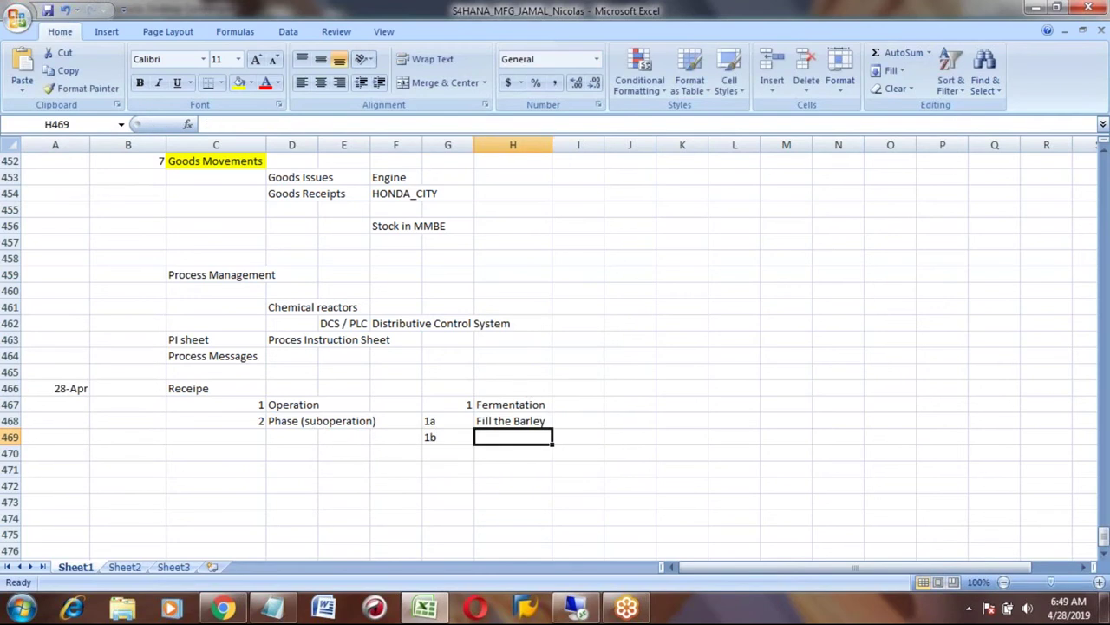
type("Eeast")
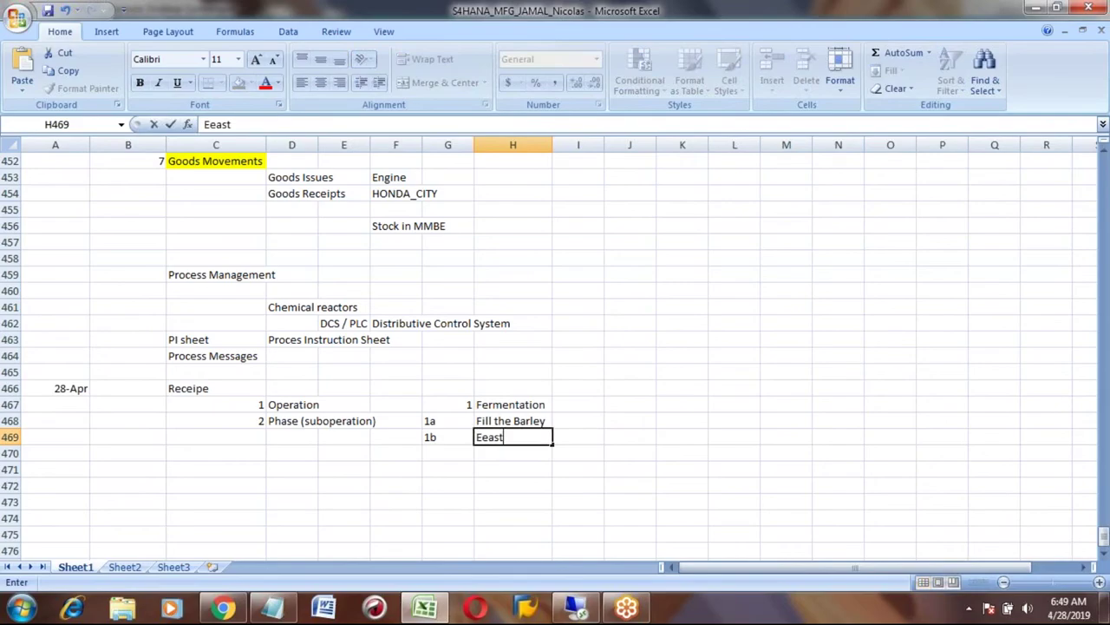
key("Return")
Add the third phase, with 1c in G470 and Retension time in H470
key("Left")
type("1")
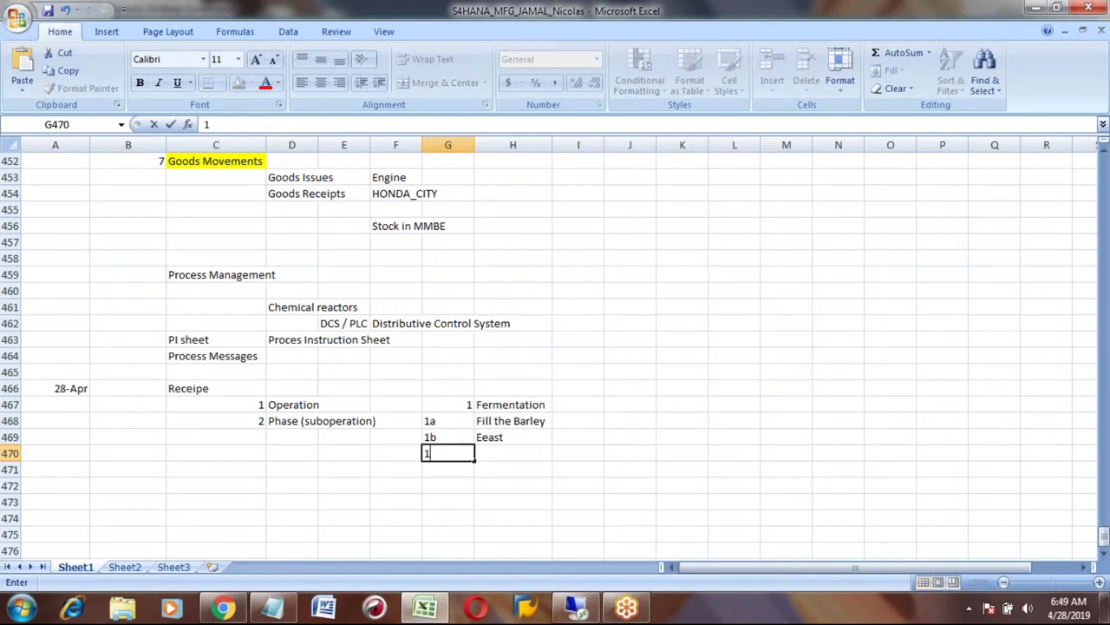
type("c")
key("Tab")
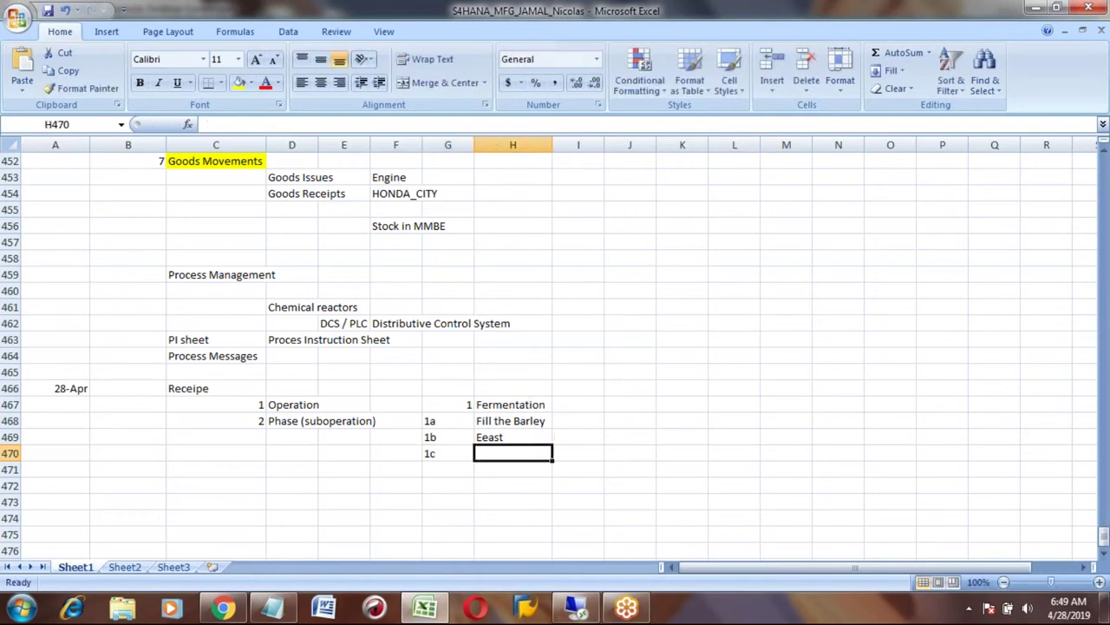
type("R")
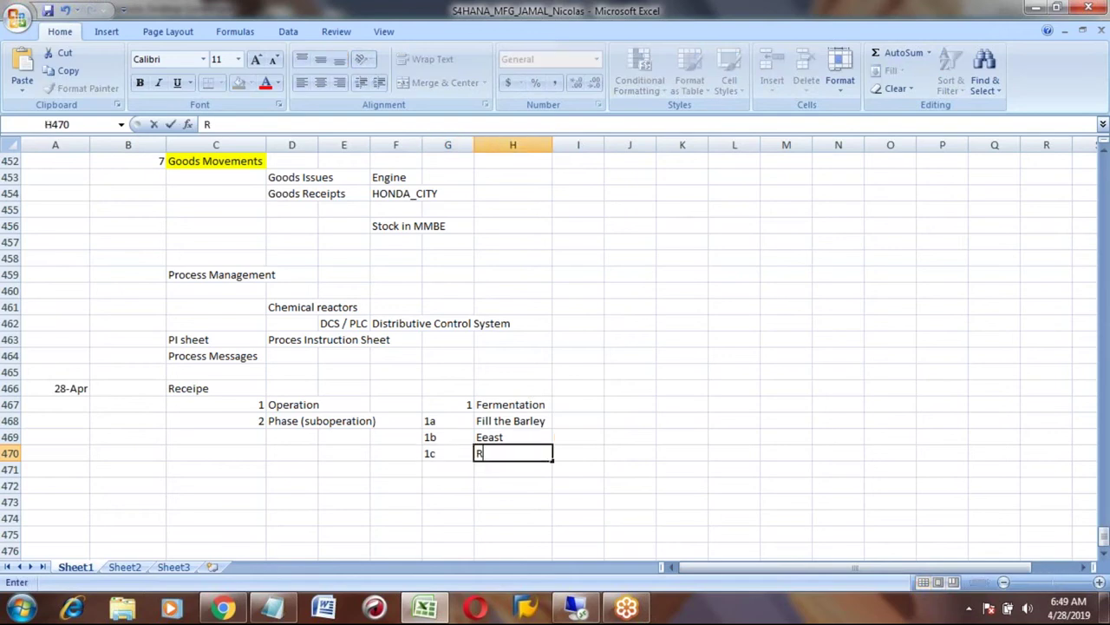
type("etension time")
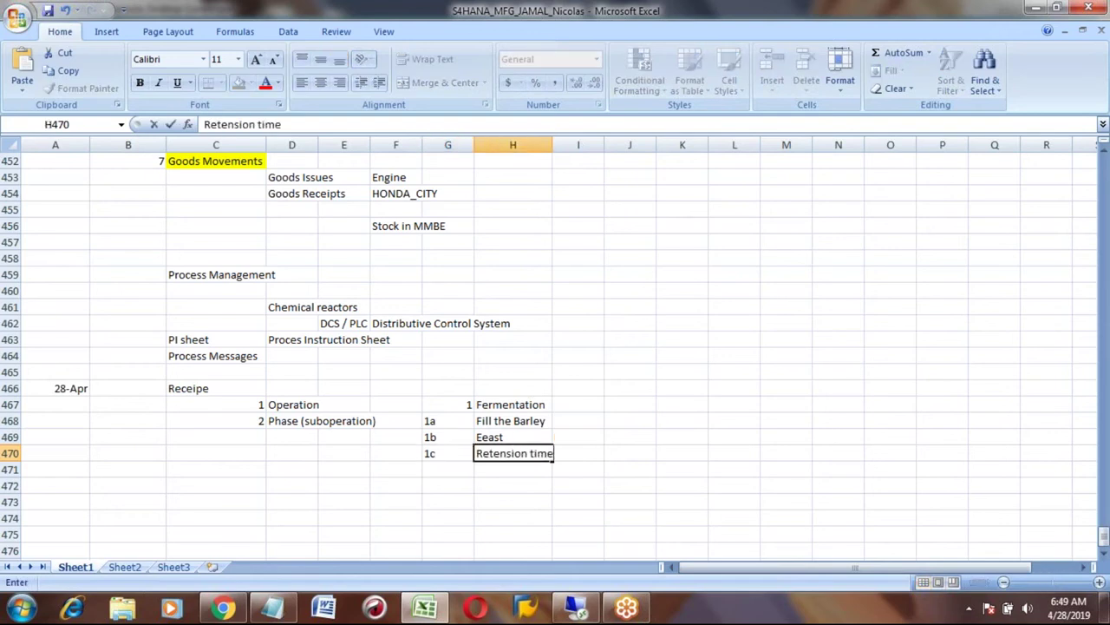
key("ctrl+Return")
left_click(513, 421)
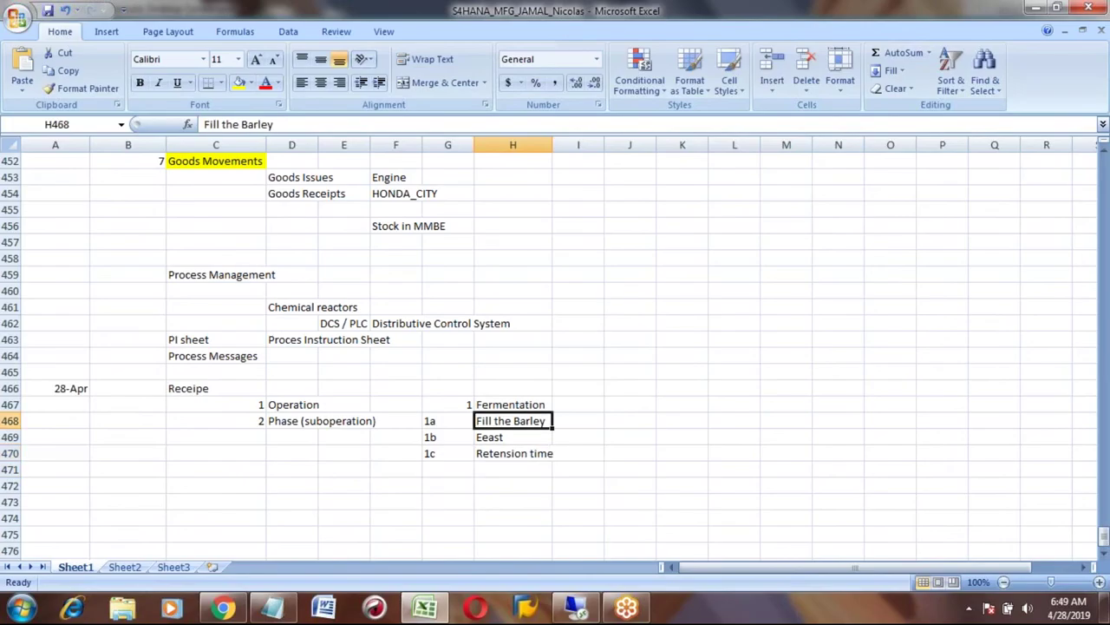
left_click(448, 421)
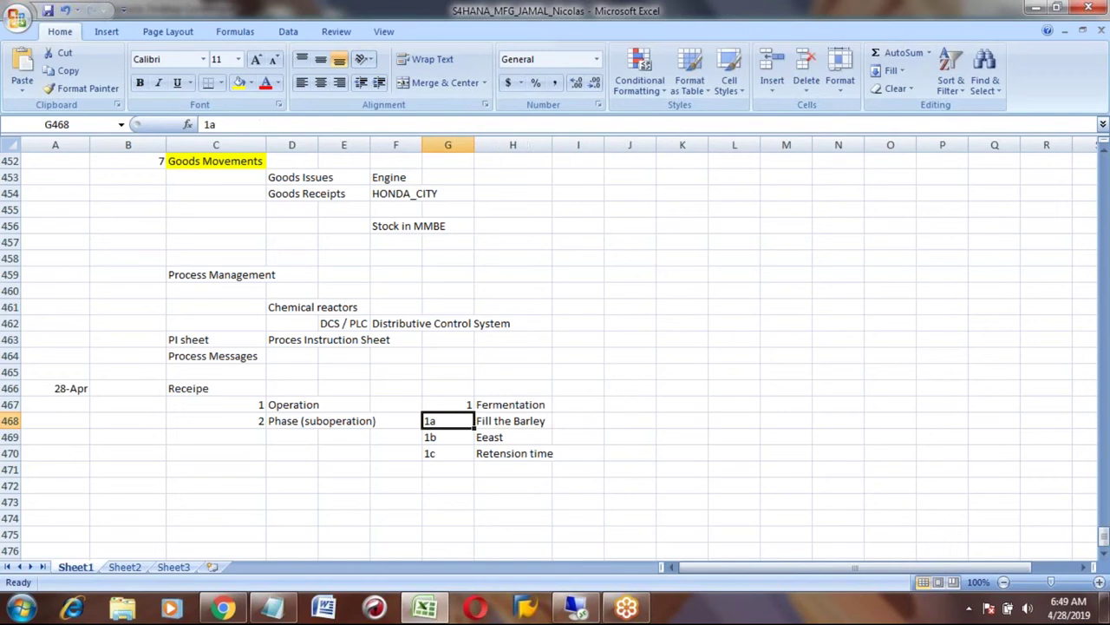
left_click(447, 437)
left_click(447, 470)
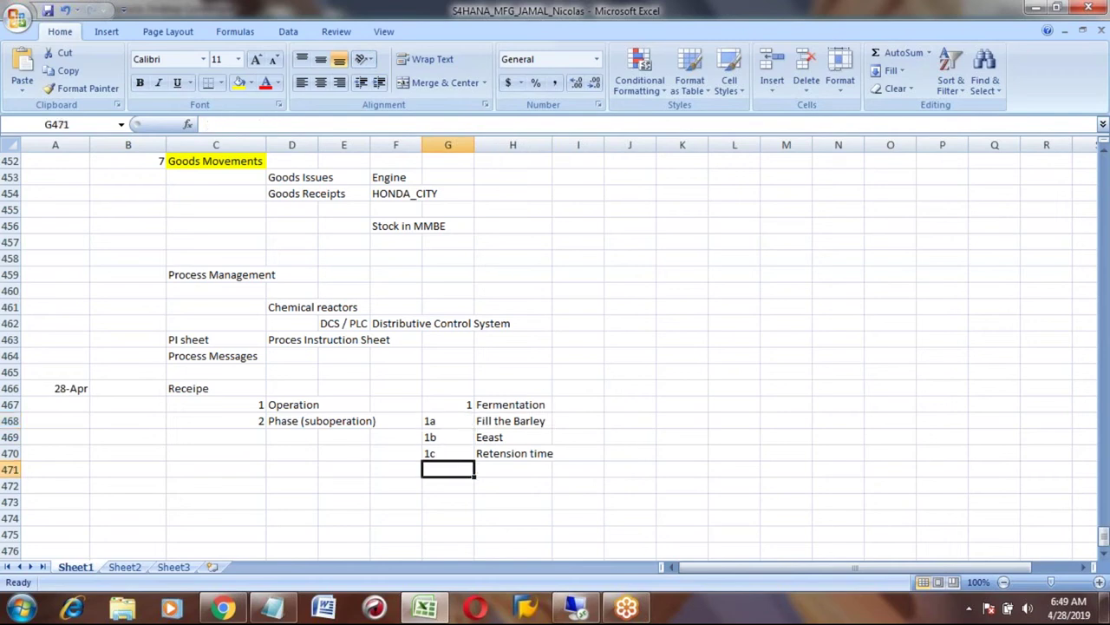
key("Up")
key("Up")
key("Up")
key("Left")
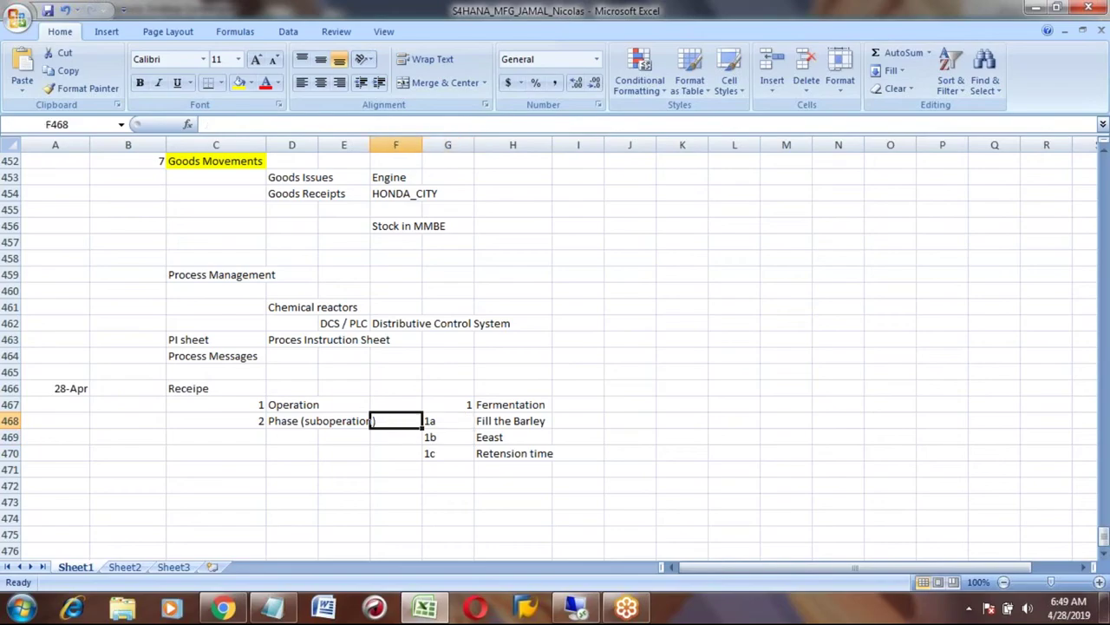
key("Left")
key("Left")
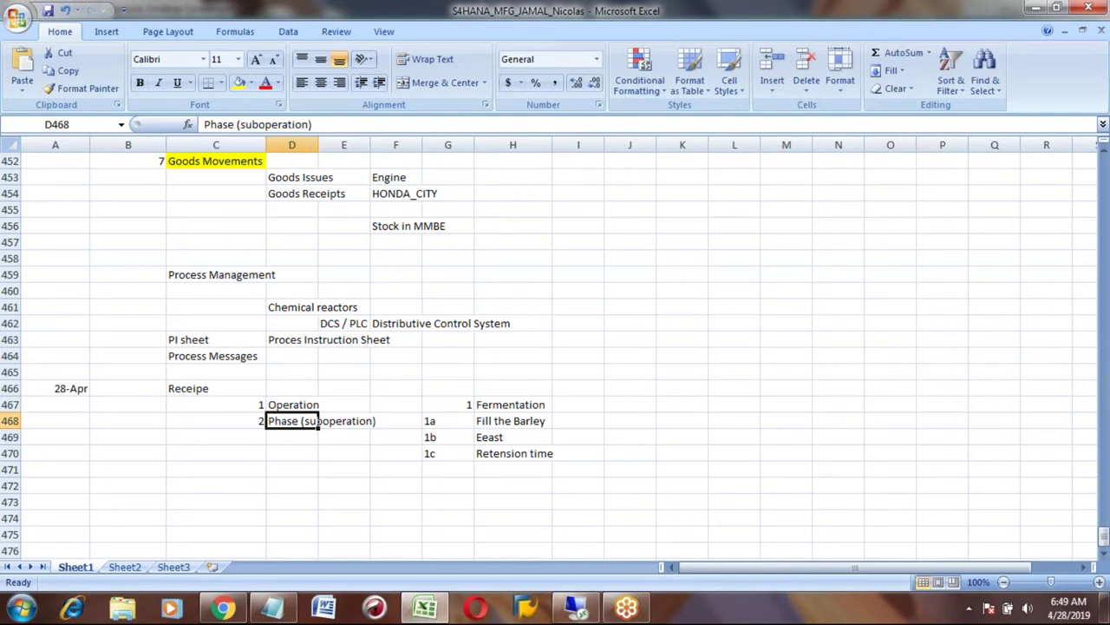
Enter the column heading Machine hr in J466, above and beside the Fermentation phases
key("Right")
key("Right")
key("Right")
key("Right")
key("Right")
key("Right")
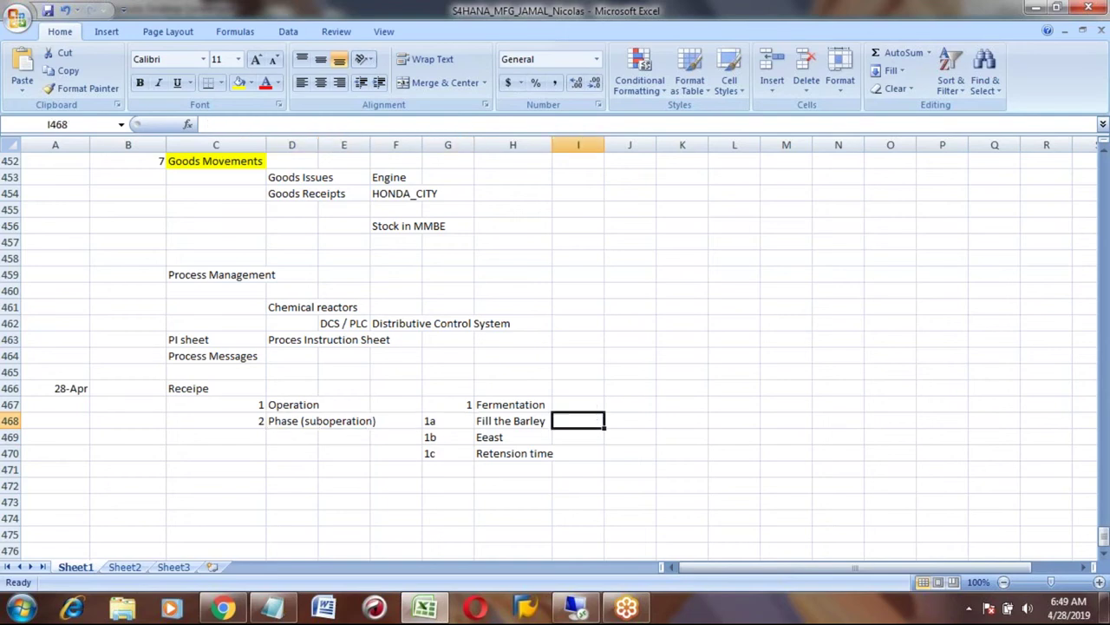
key("Up")
key("Up")
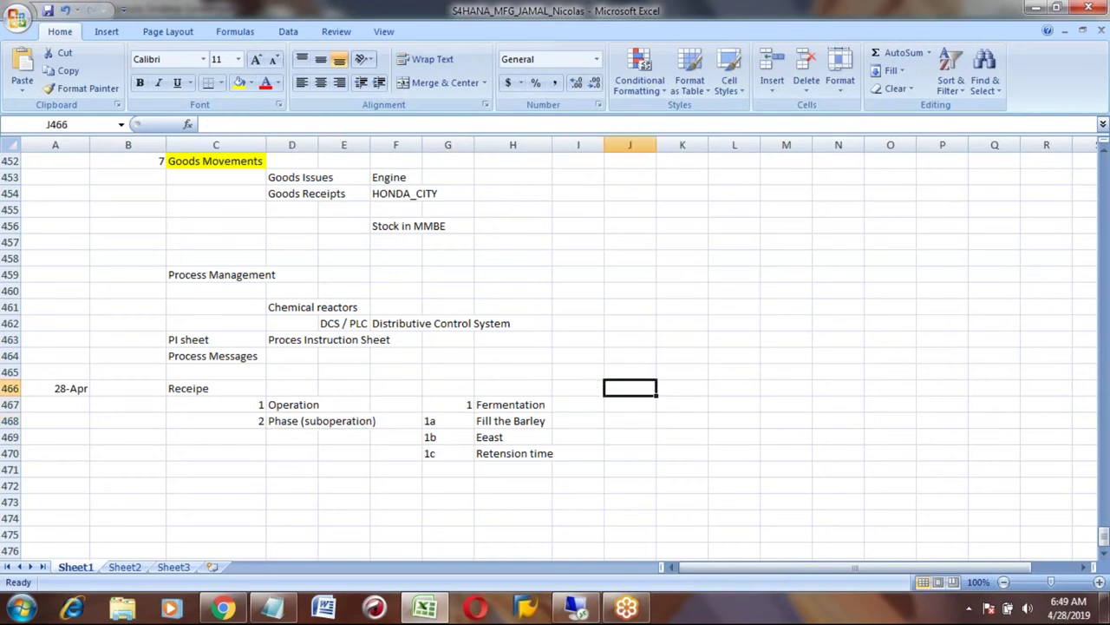
type("Ma")
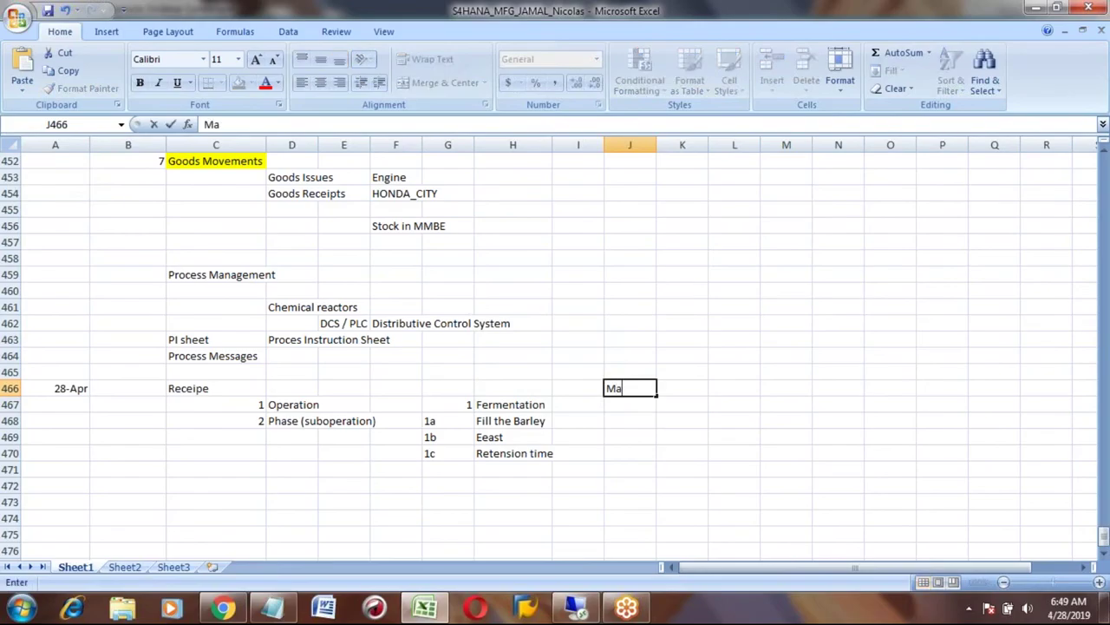
type("chine hr")
key("Return")
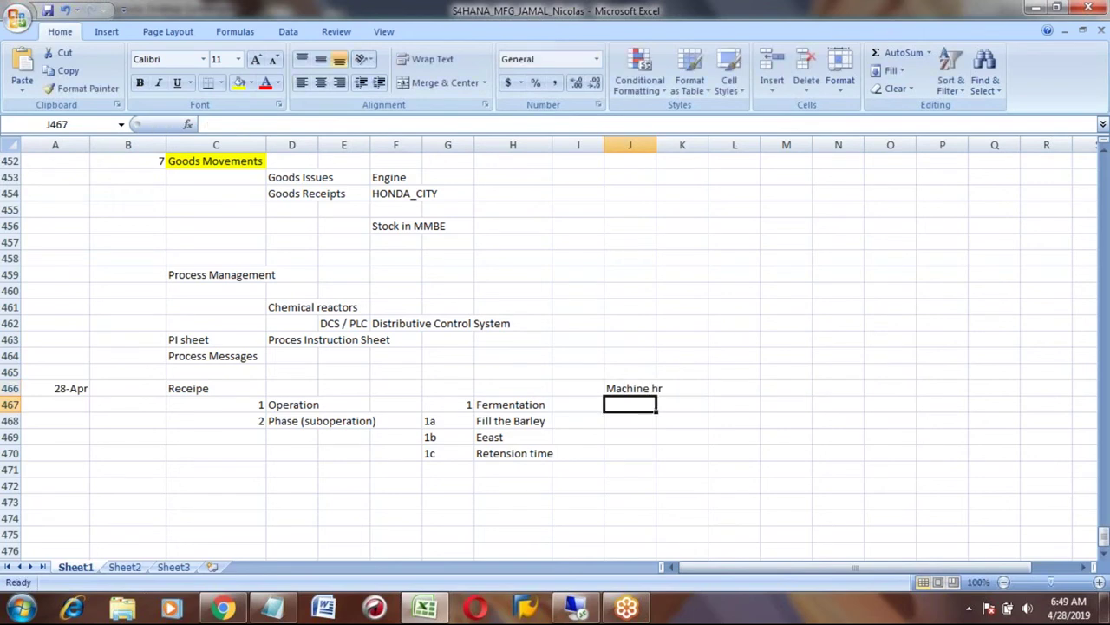
key("Down")
key("Left")
key("Left")
key("Left")
key("Left")
key("Left")
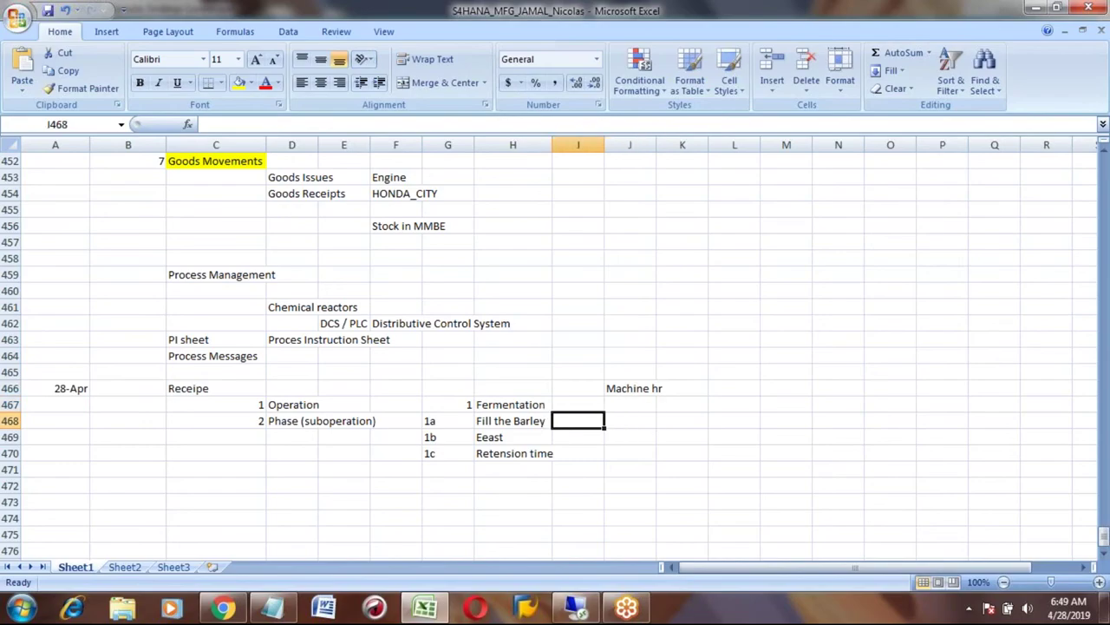
key("Left")
key("Right")
key("Right")
key("Right")
key("Right")
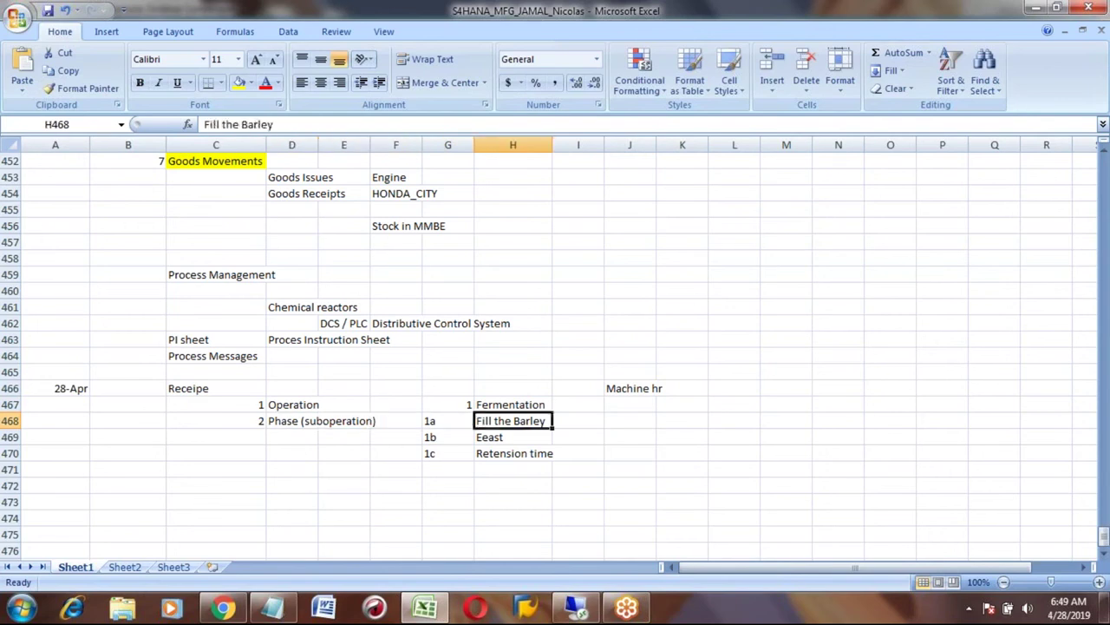
key("Up")
key("Down")
Enter 1 hr in J468 as the machine time for the Fill the Barley phase
key("Right")
key("Right")
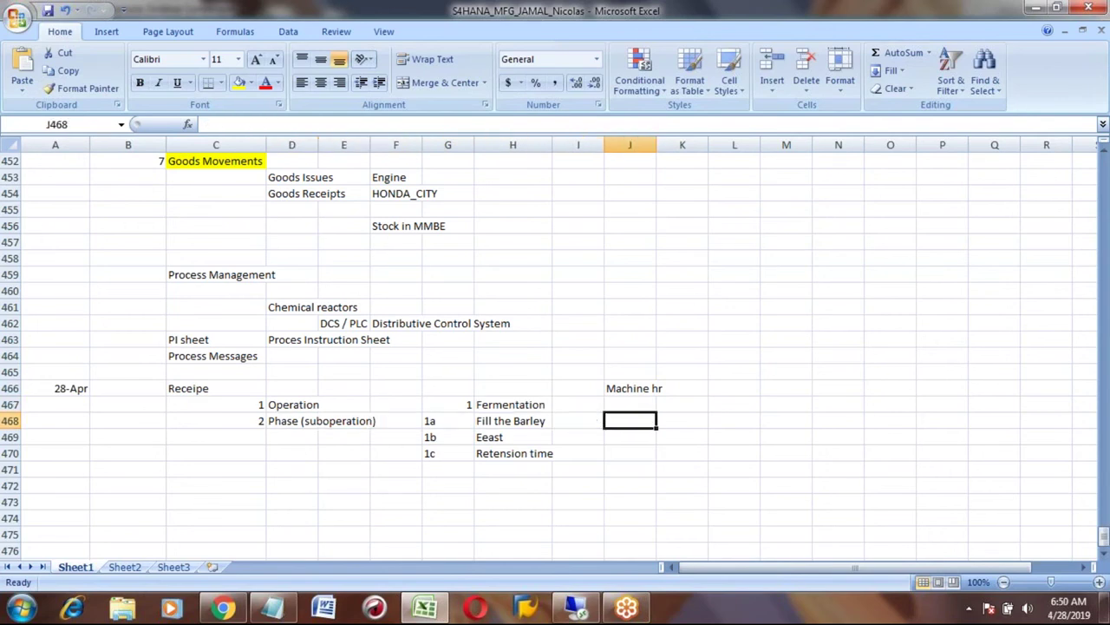
type("1")
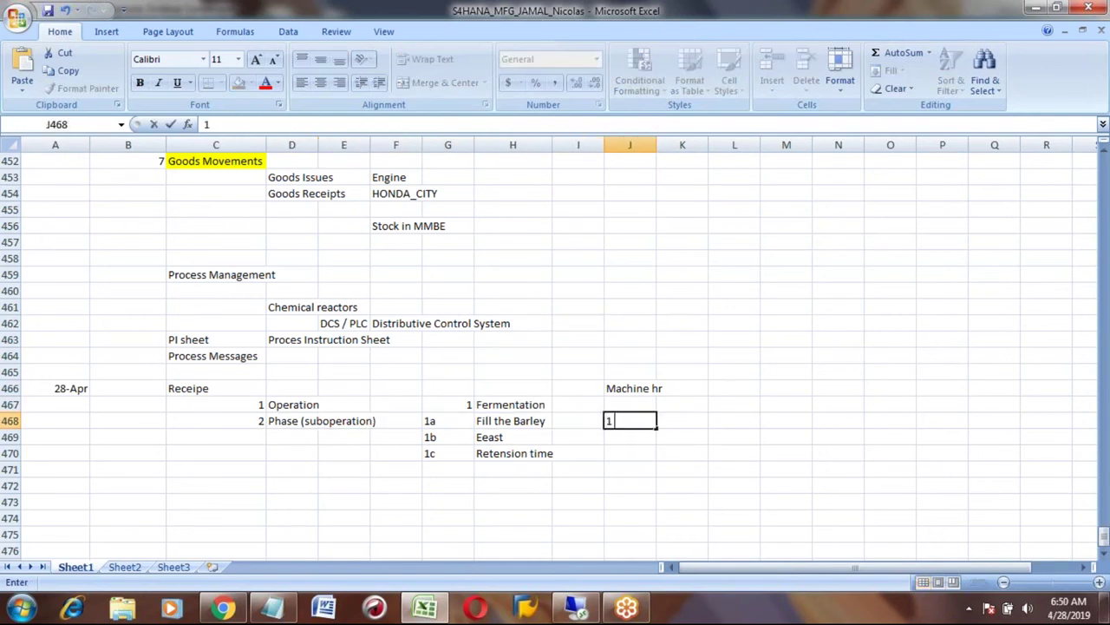
type(" hr")
key("Return")
key("Left")
key("Left")
key("Left")
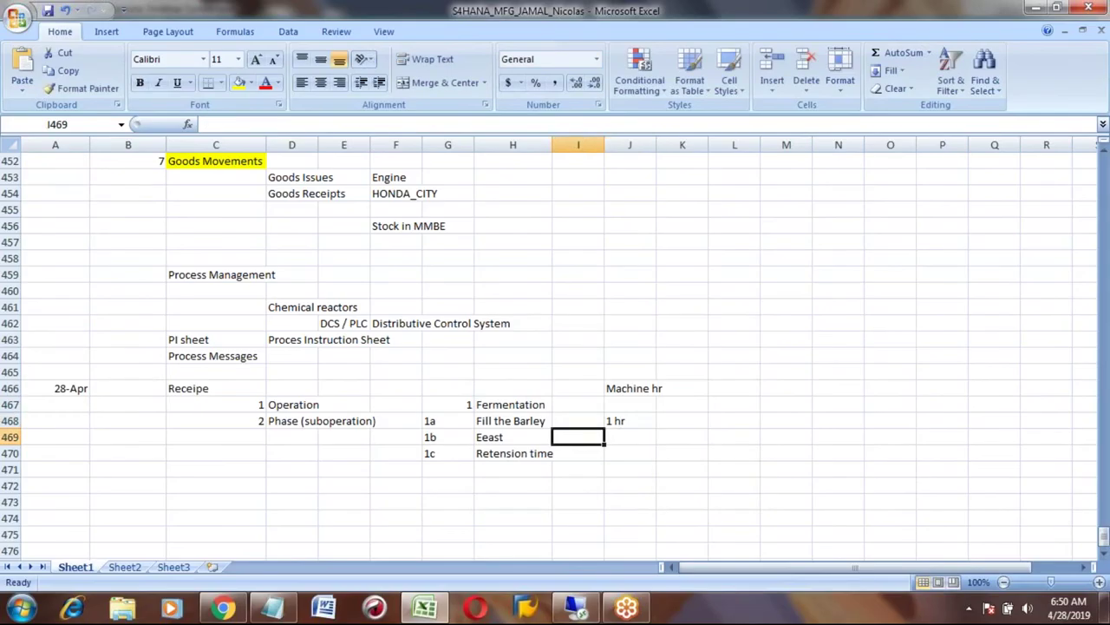
key("Right")
key("Right")
key("Right")
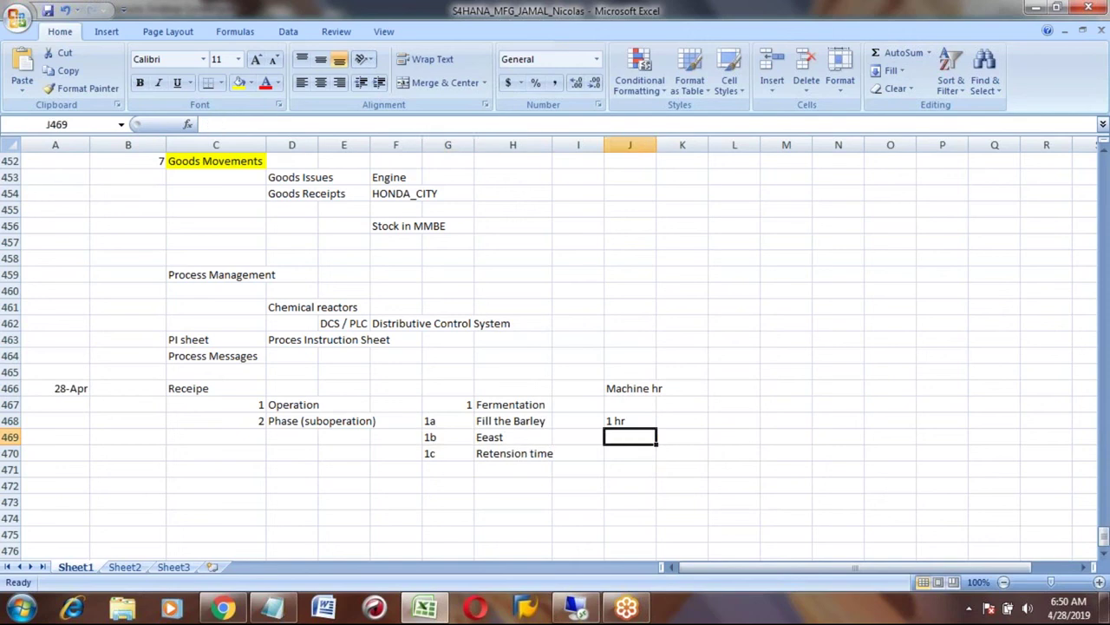
Enter the machine hours for the other two phases: 1 hr in J469 for Eeast and 10 hr in J470 for Retension time
type("1 hr")
key("Return")
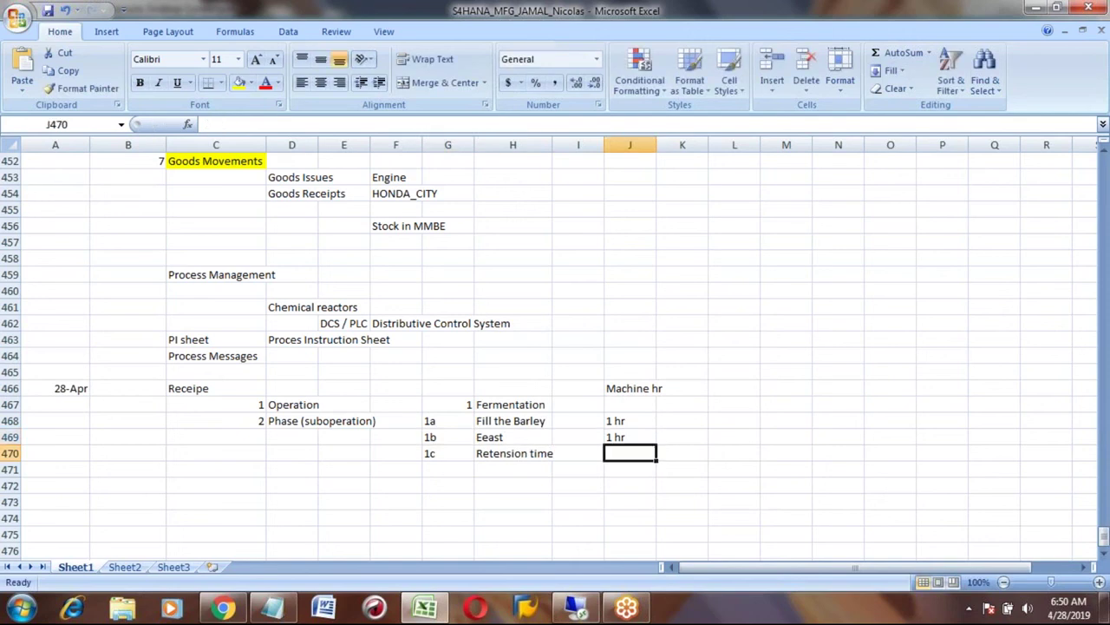
key("Left")
key("Left")
key("Left")
key("Right")
key("Right")
key("Right")
type("10 hr")
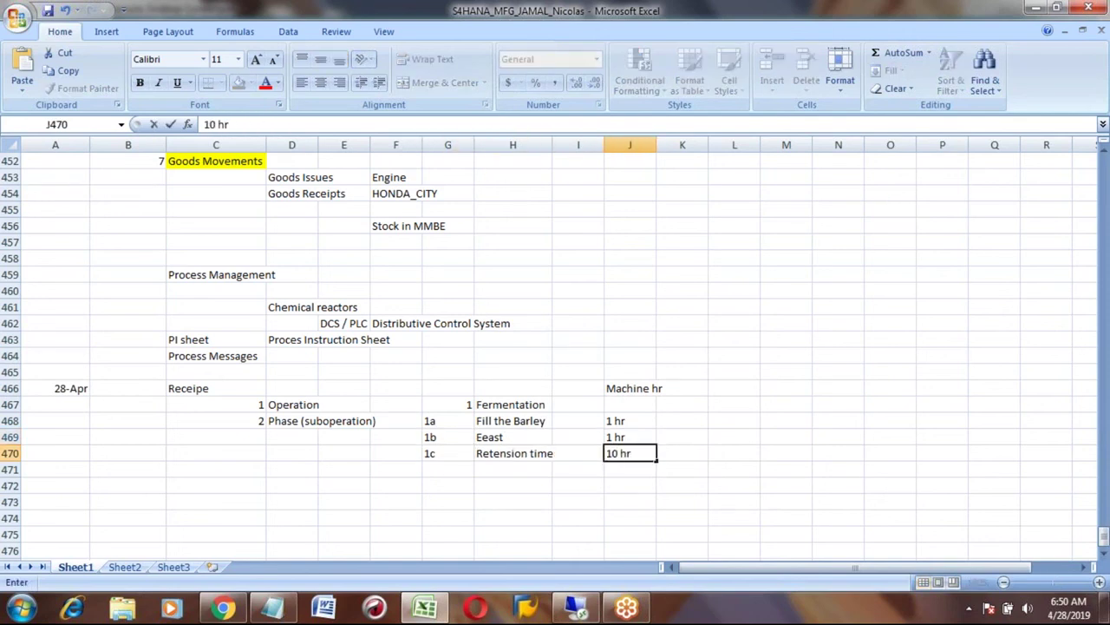
key("Return")
Examine the Fermentation operation with its phases and machine hours, highlighting G468:H470, G467:H467 and the Operation and Phase labels
key("Up")
key("Up")
key("Up")
key("Up")
key("Up")
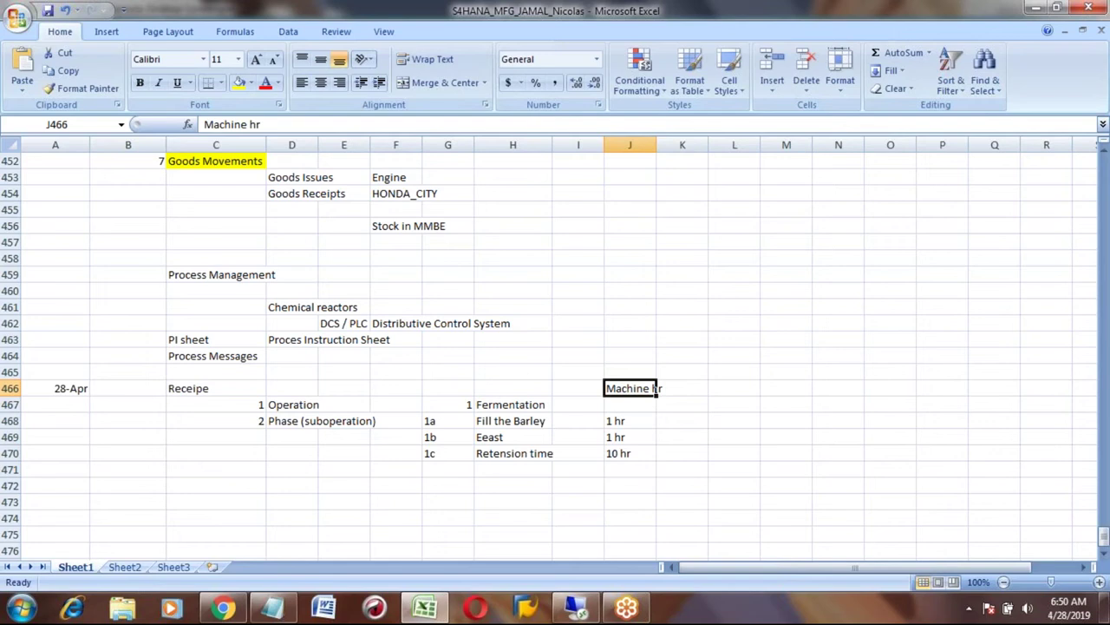
key("Down")
key("Down")
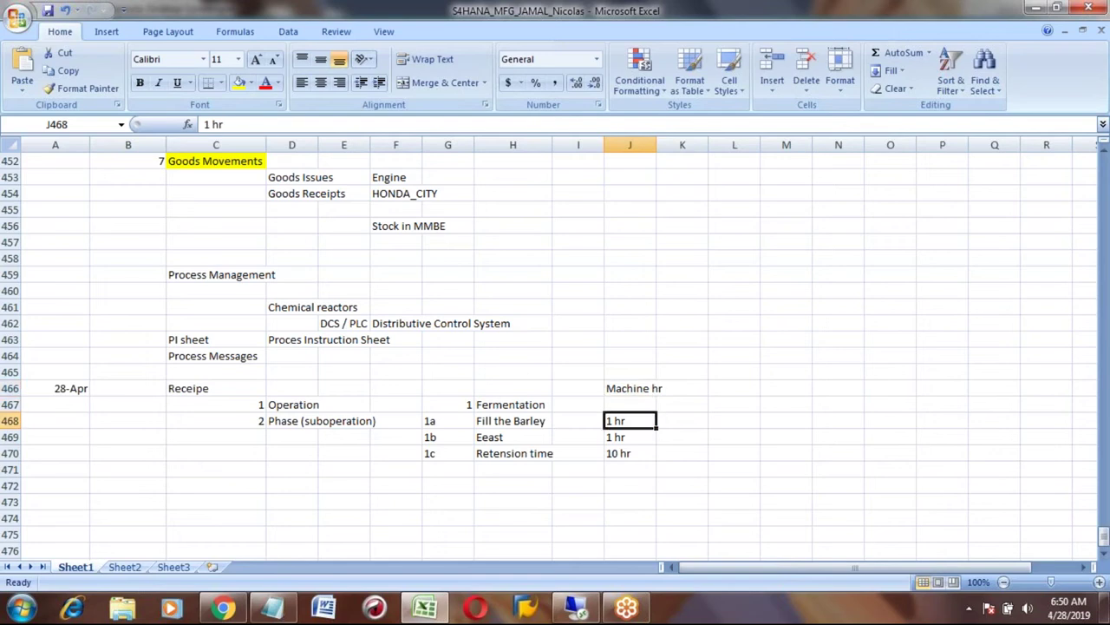
key("Left")
key("Left")
key("Left")
key("Left")
key("Right")
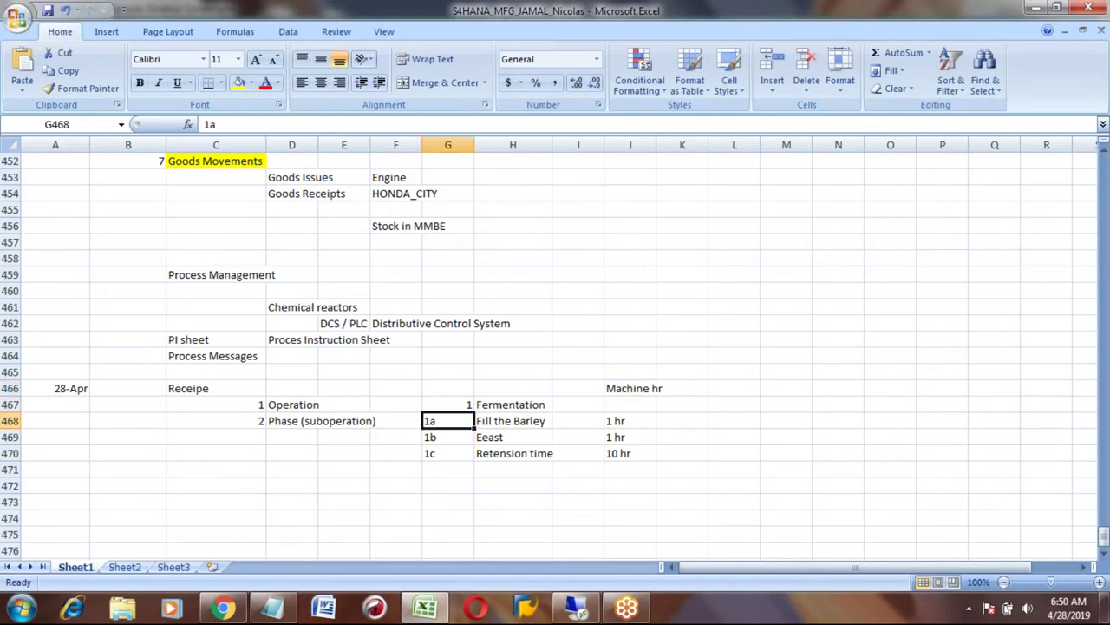
key("shift+Right")
key("shift+Down")
key("shift+Down")
key("shift+Down")
key("Up")
key("Up")
key("Down")
key("Down")
key("shift+Right")
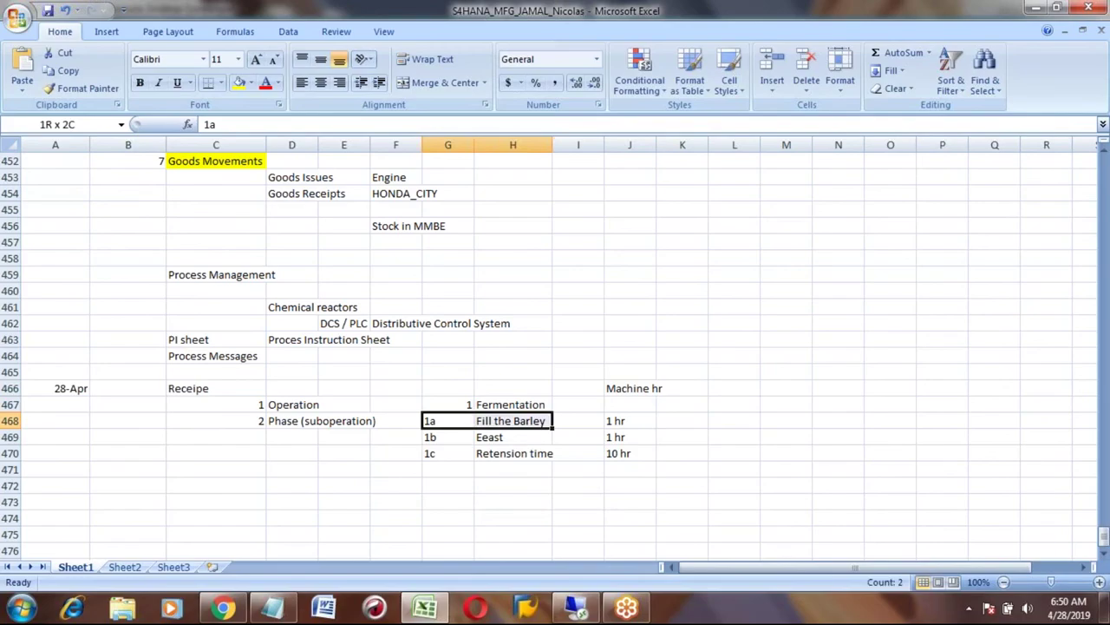
key("shift+Down")
key("shift+Down")
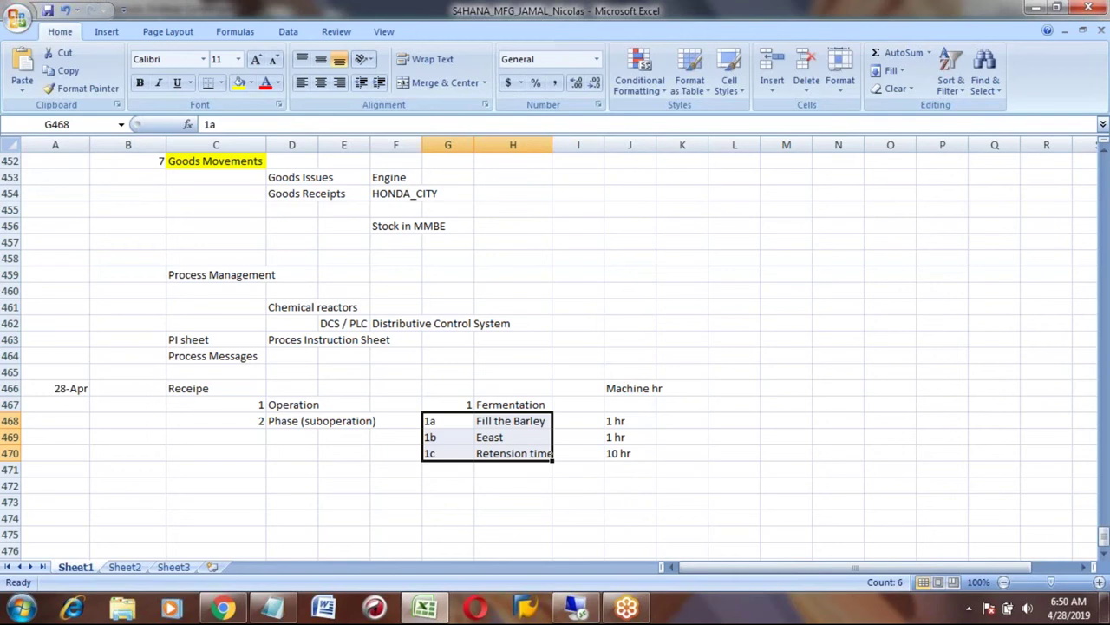
key("Up")
key("shift+Right")
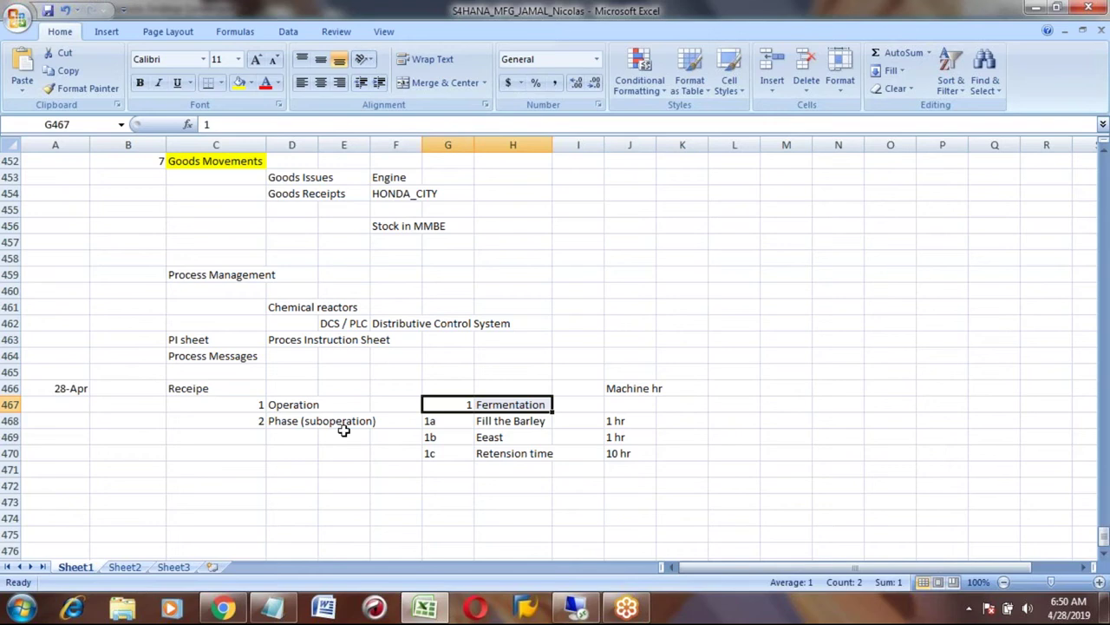
key("Left")
key("Left")
key("Left")
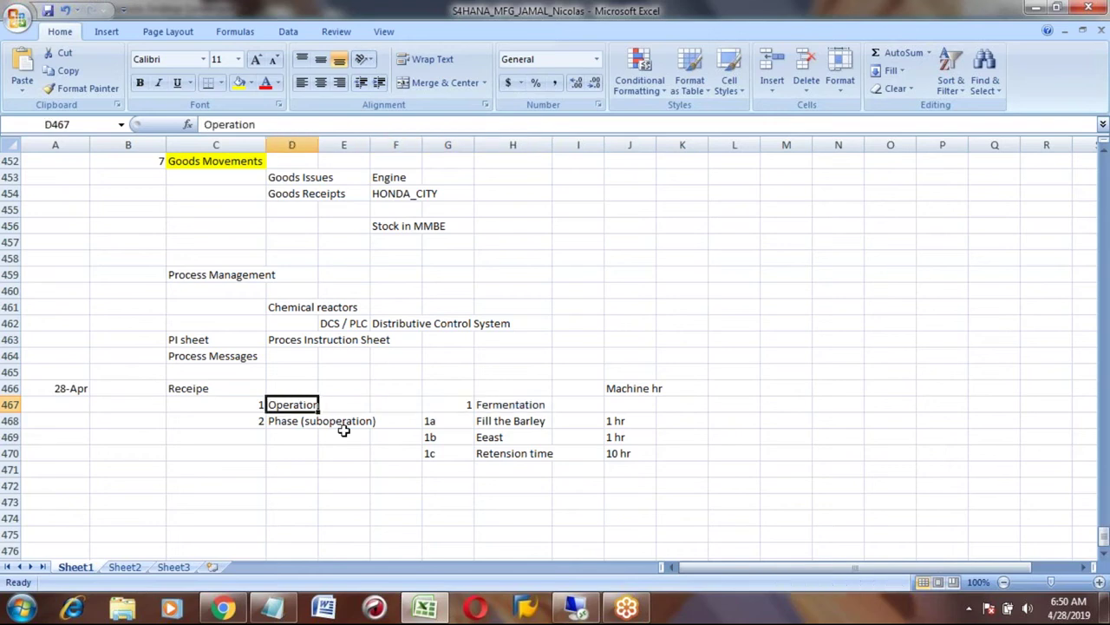
key("shift+Down")
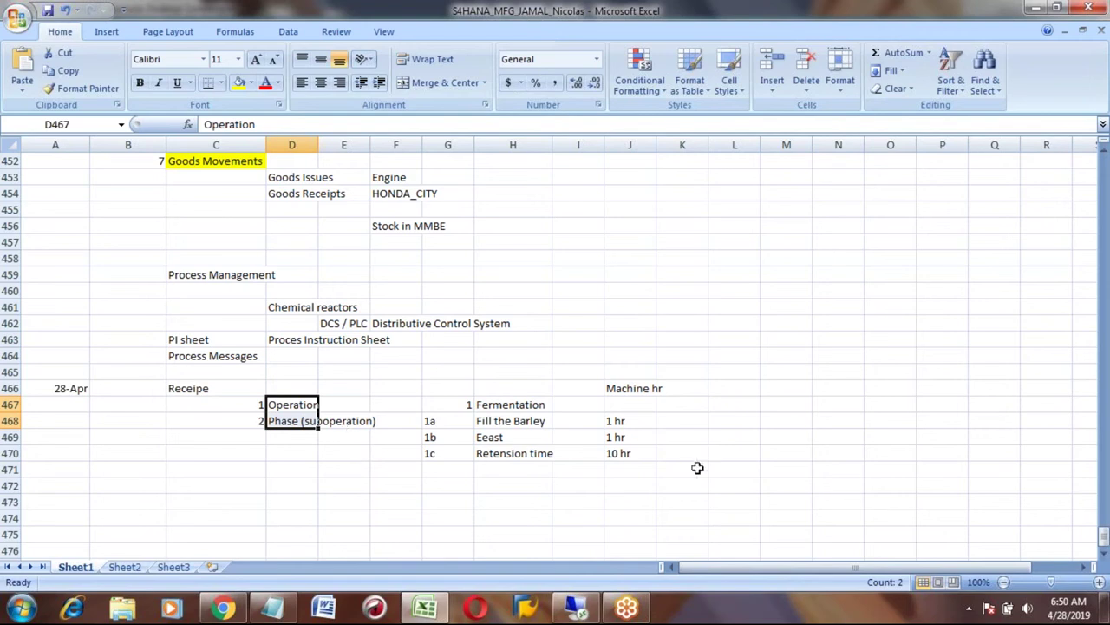
Switch to the SAP master recipe and give operation 0010 the resource RES1 and the description Fermentation
key("alt+Tab")
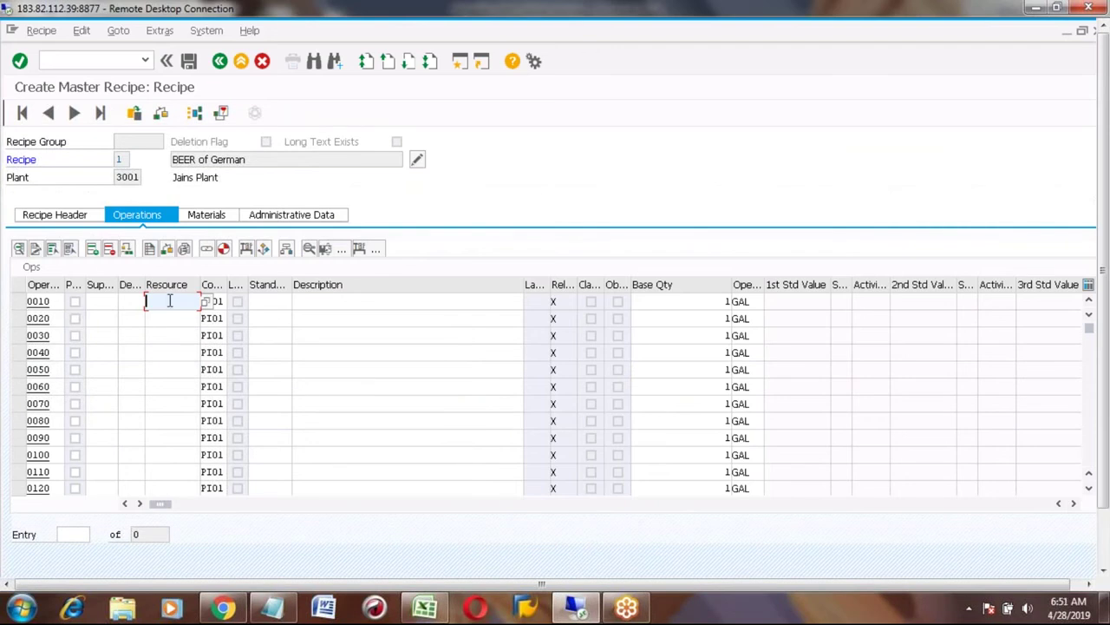
type("RES1")
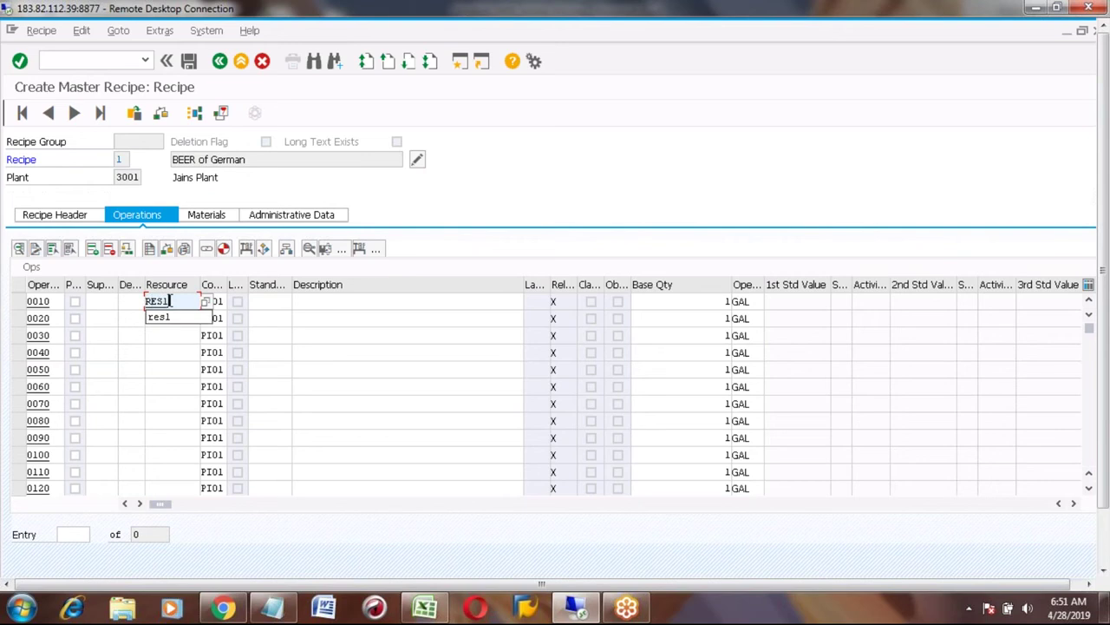
key("Return")
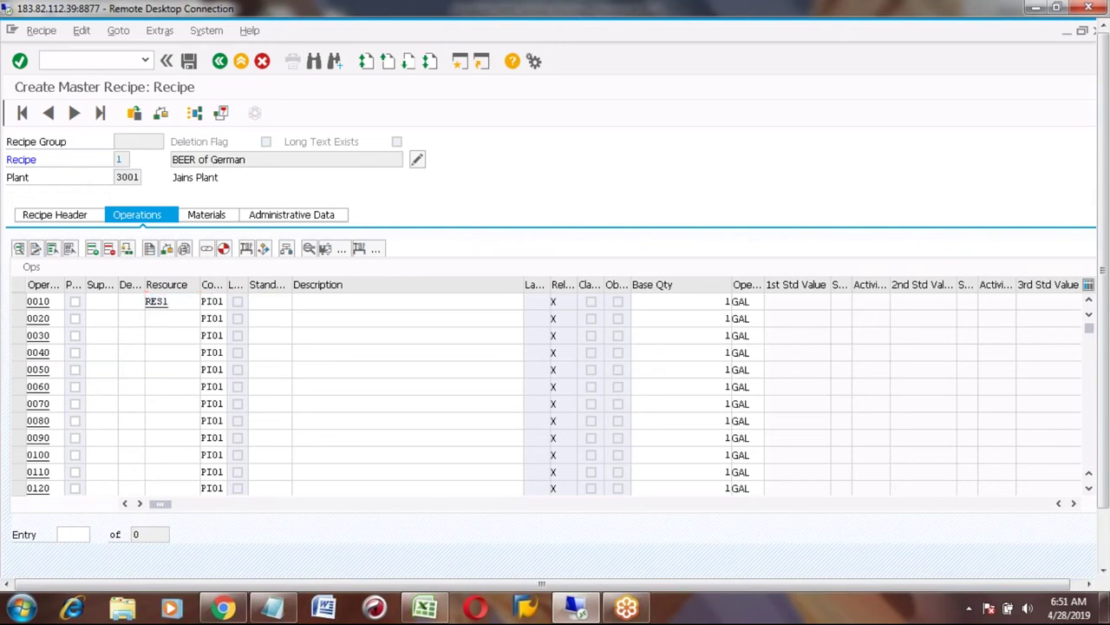
left_click(338, 300)
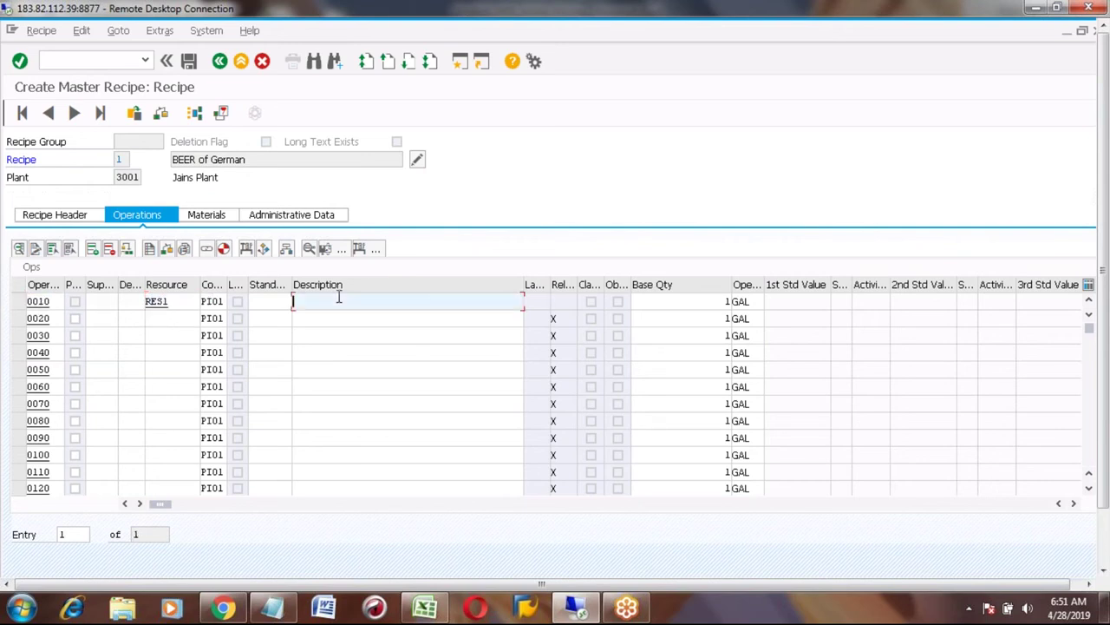
left_click(338, 298)
type("Fermentation")
key("Return")
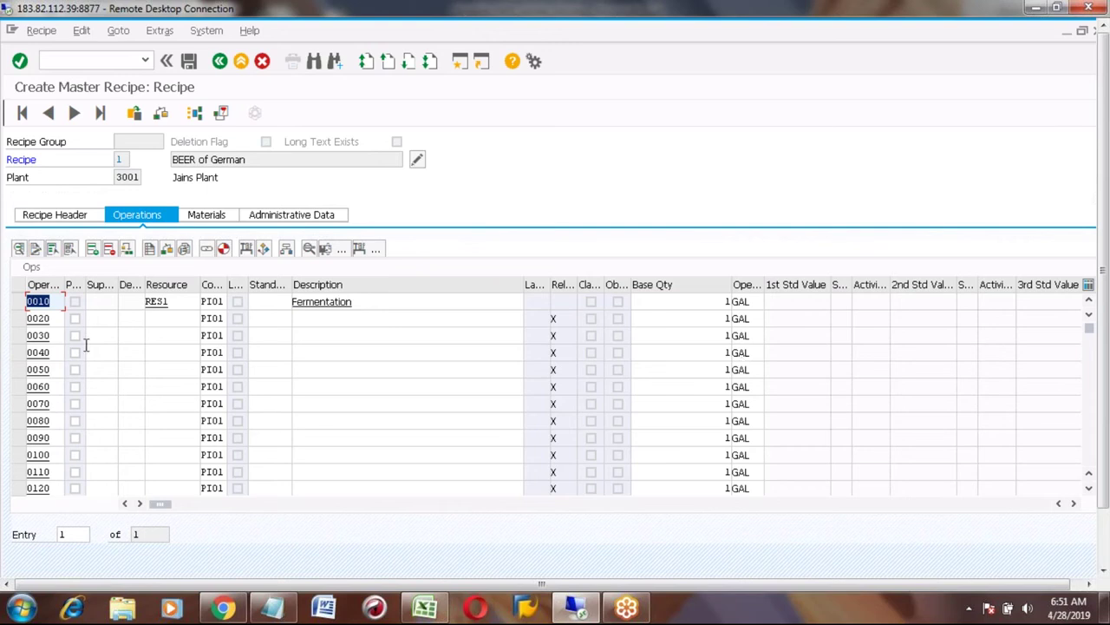
Mark line 0020 as a phase and assign it control recipe destination 01, PI sheet for group 1
left_click(19, 319)
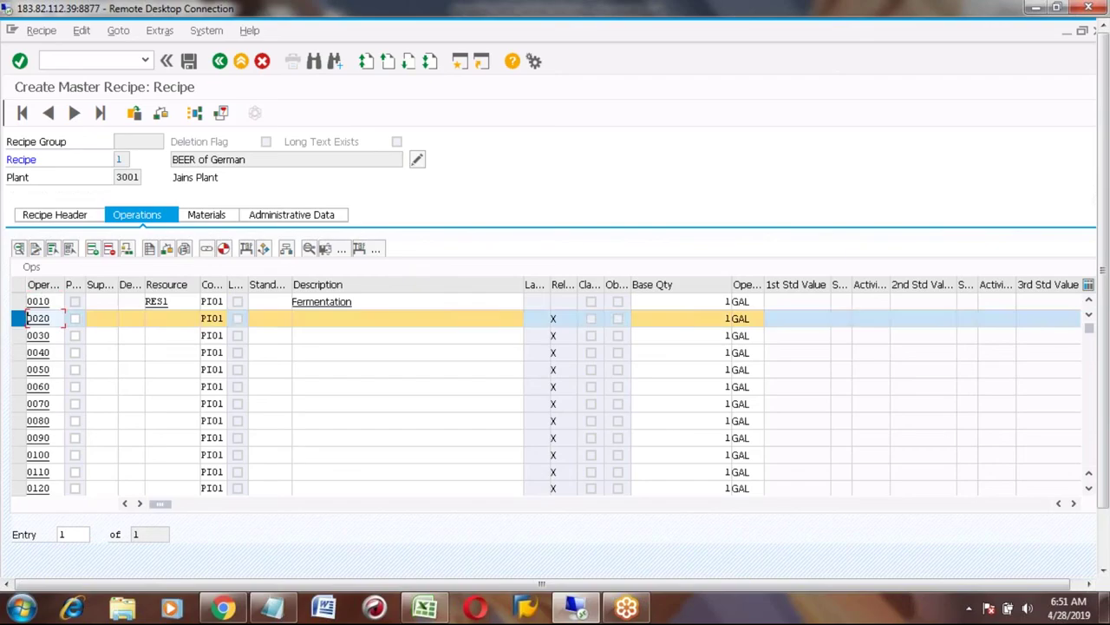
left_click(74, 319)
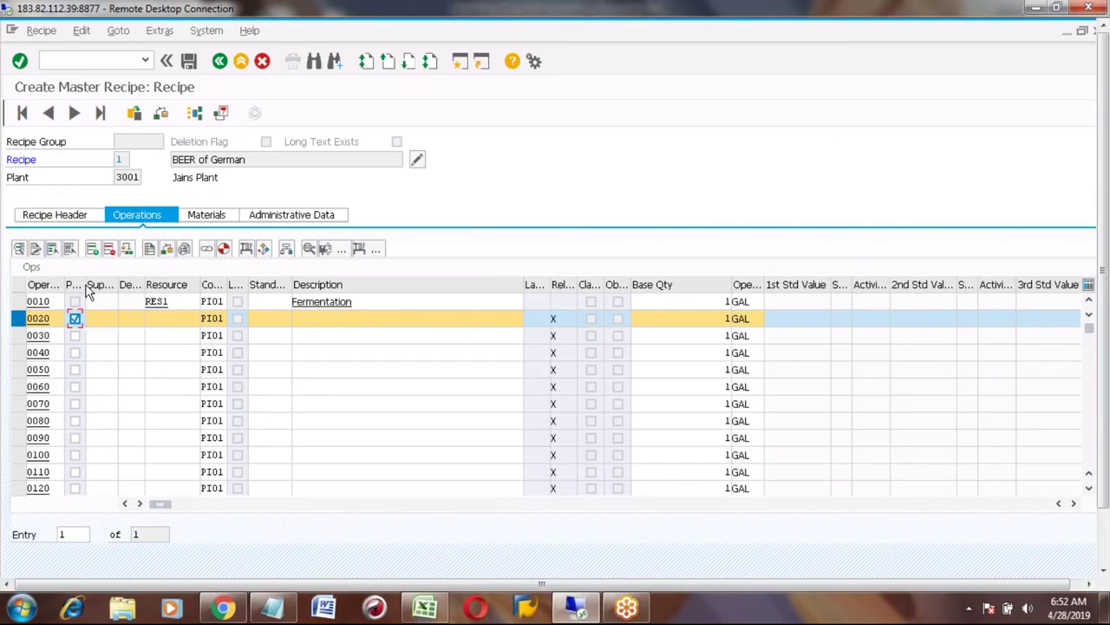
left_click_drag(84, 286, 98, 310)
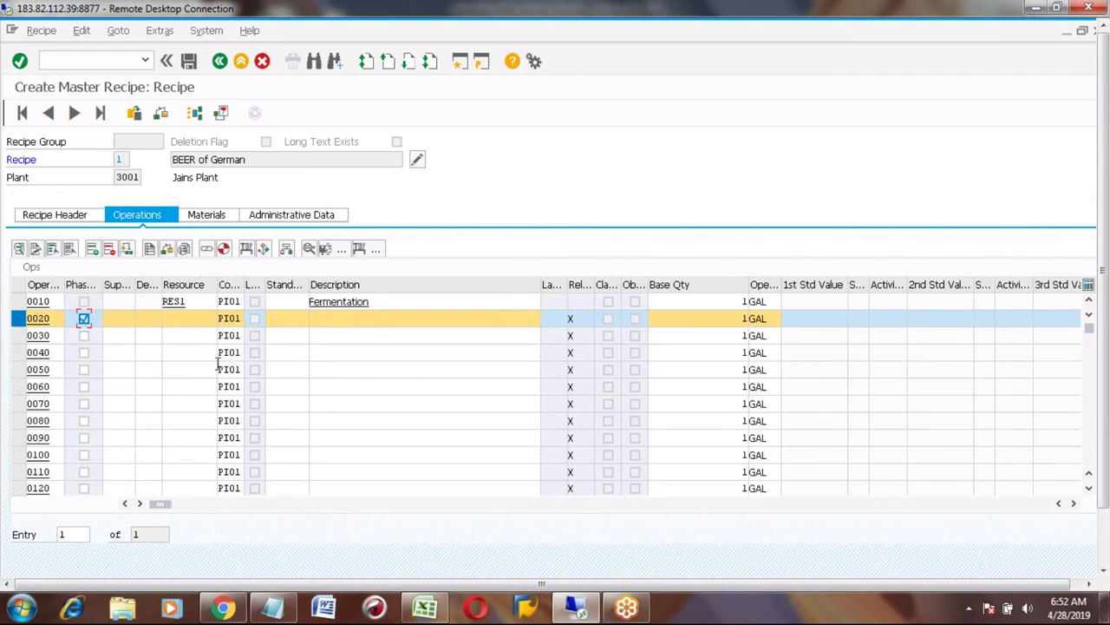
left_click(18, 320)
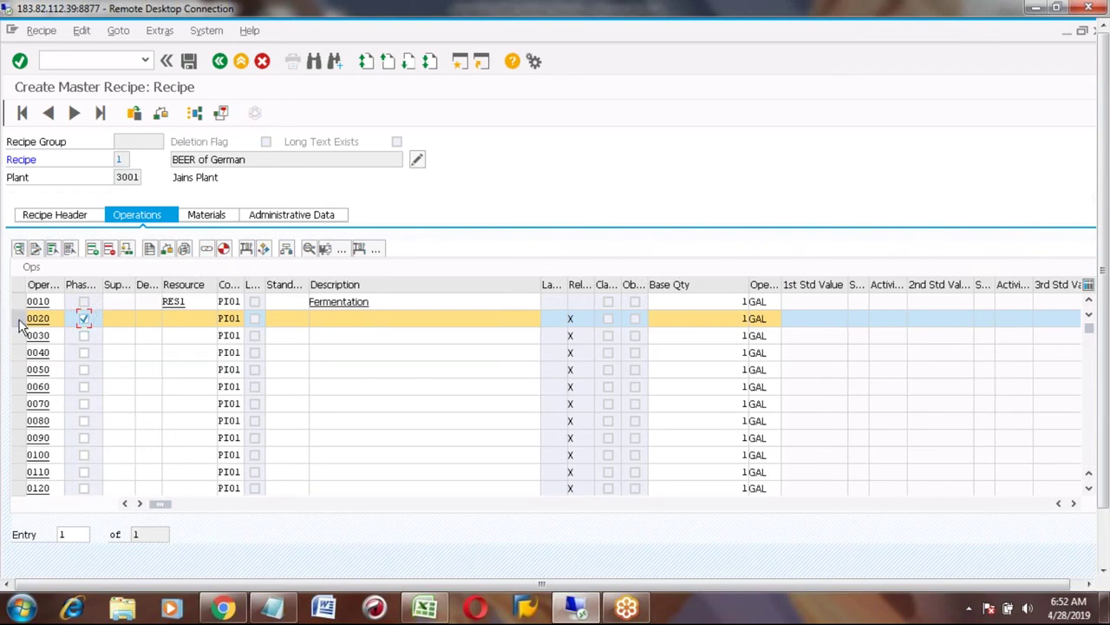
left_click(138, 318)
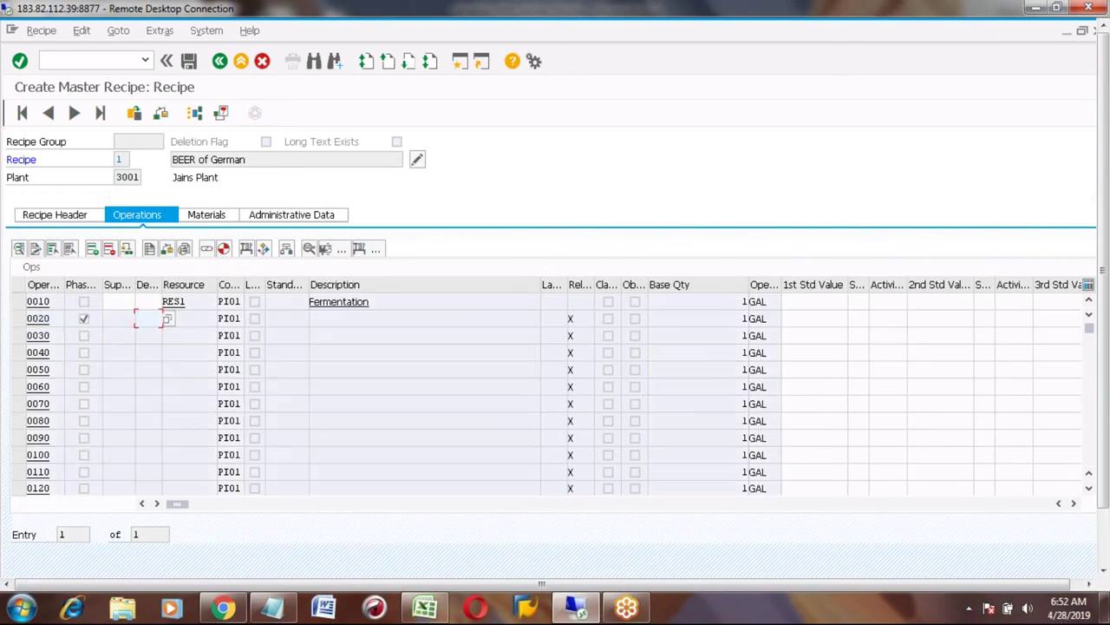
left_click(168, 321)
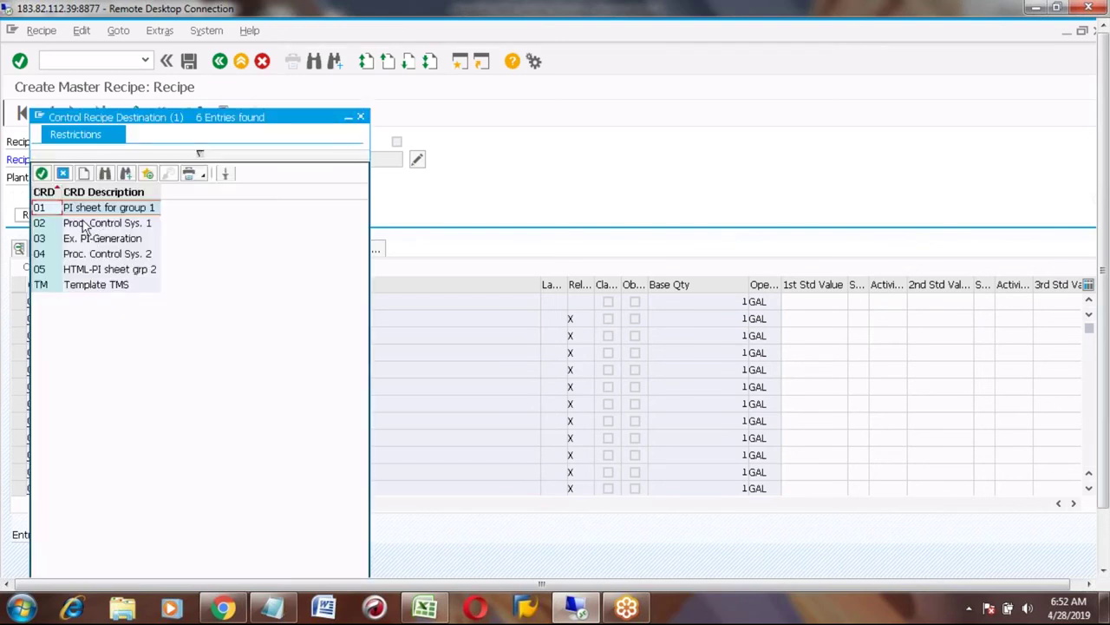
double_click(49, 209)
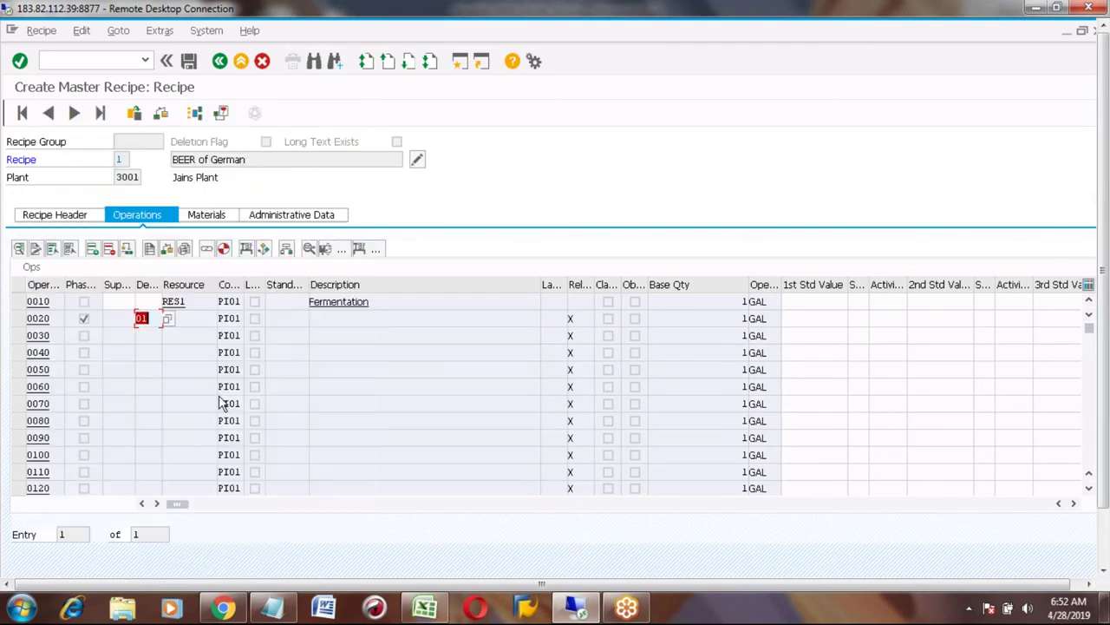
key("Return")
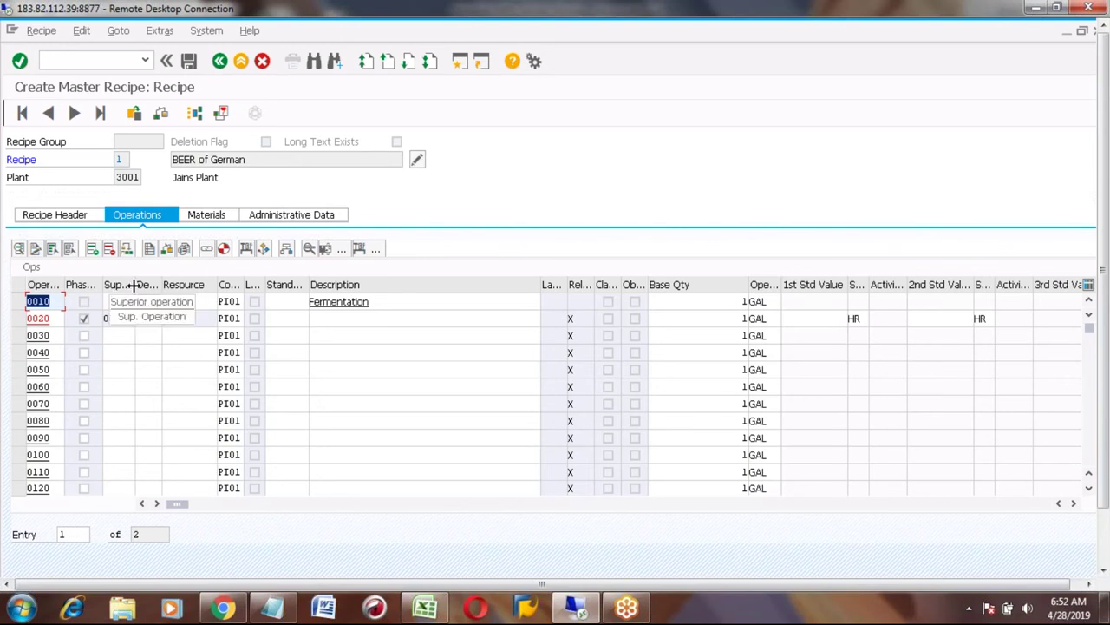
Widen the superior operation column and select the superior operation field of phase 0020
left_click_drag(134, 285, 147, 286)
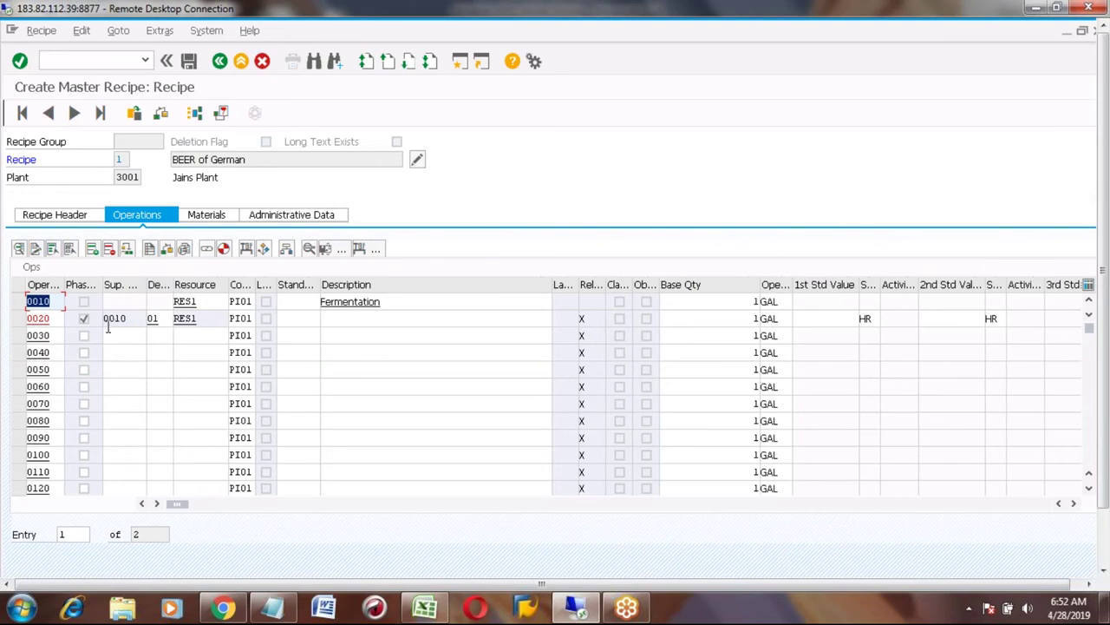
left_click(115, 318)
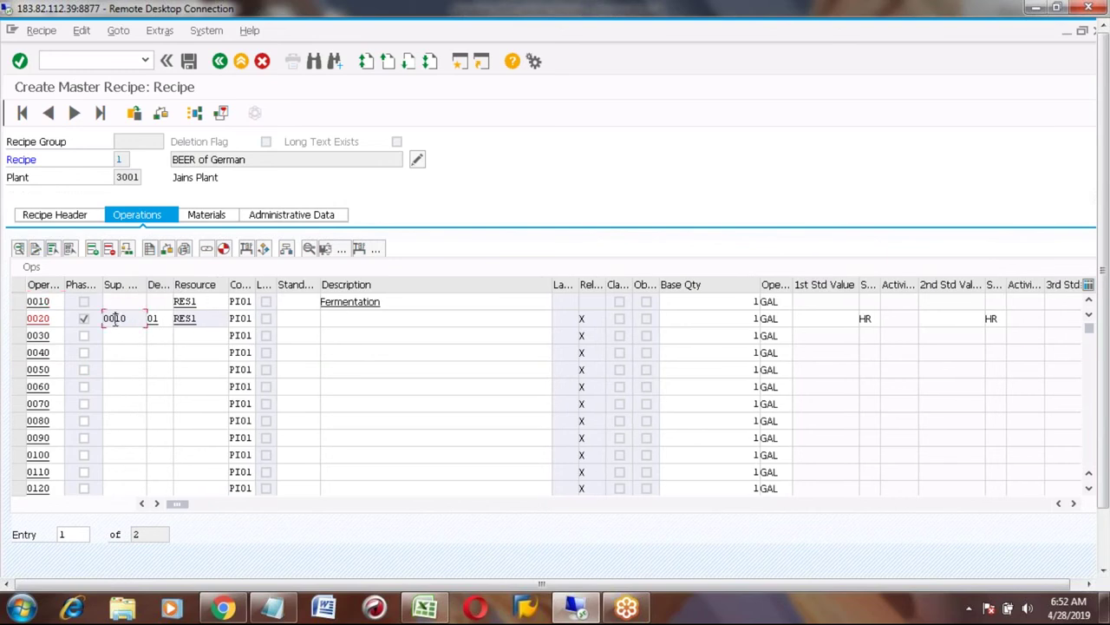
left_click(19, 319)
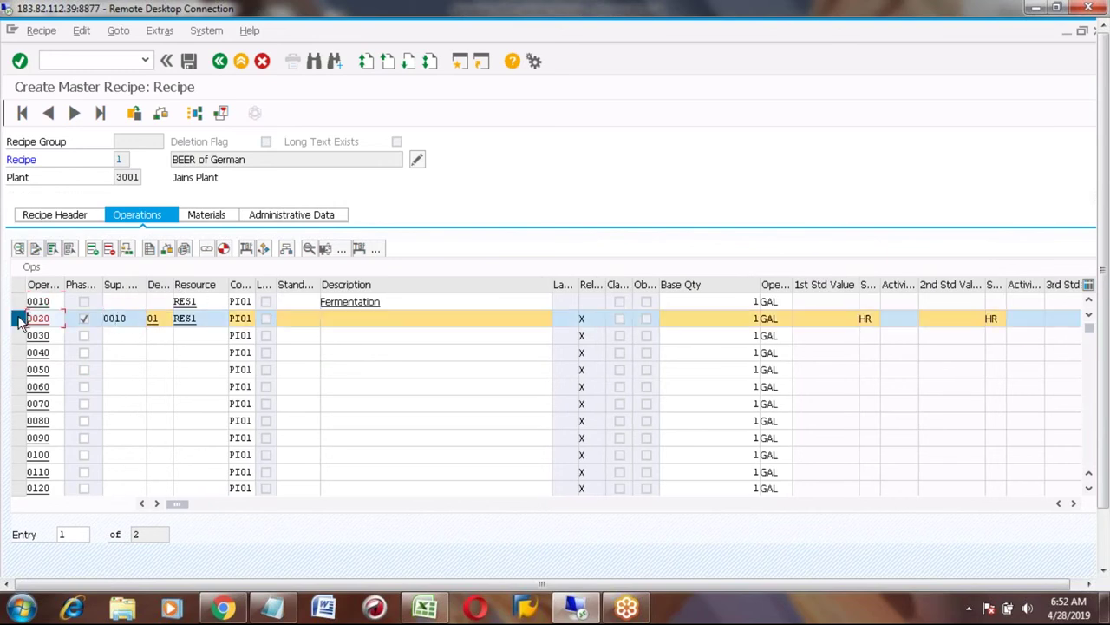
left_click(114, 318)
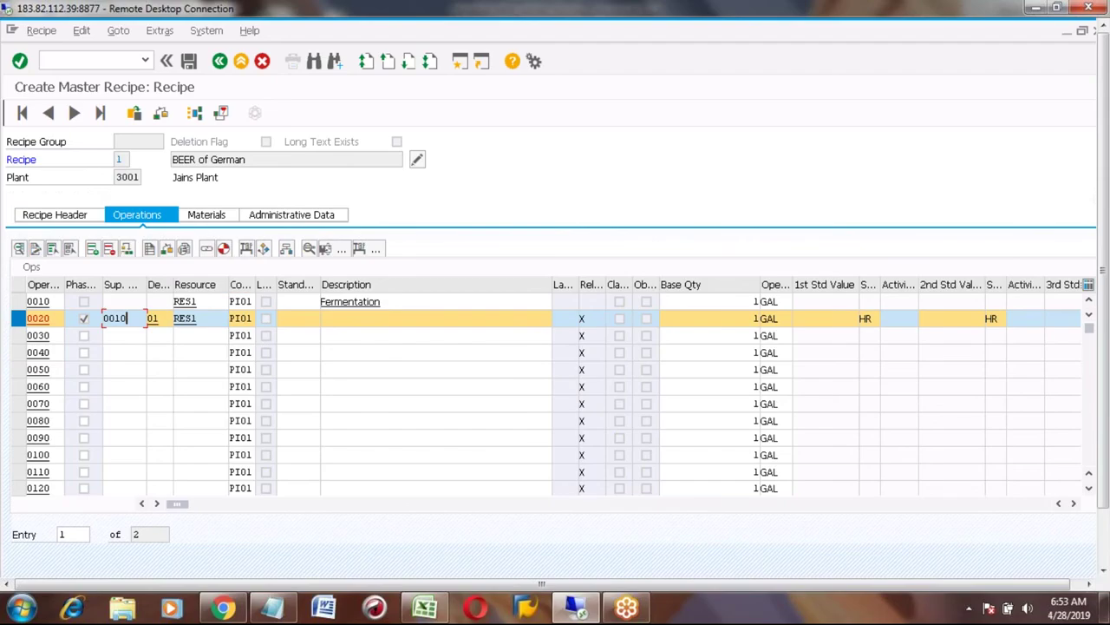
Switch to the Excel notes and examine the Process Management section, highlighting C459:D464 and the DCS / PLC entry
left_click(425, 611)
left_click(389, 466)
left_click(263, 468)
key("Up")
key("Up")
key("Up")
key("Up")
key("Up")
key("Up")
key("Up")
key("Up")
key("Up")
key("Up")
key("Up")
key("Up")
key("Up")
key("Up")
key("Up")
key("Up")
key("Up")
key("Up")
key("Up")
key("Up")
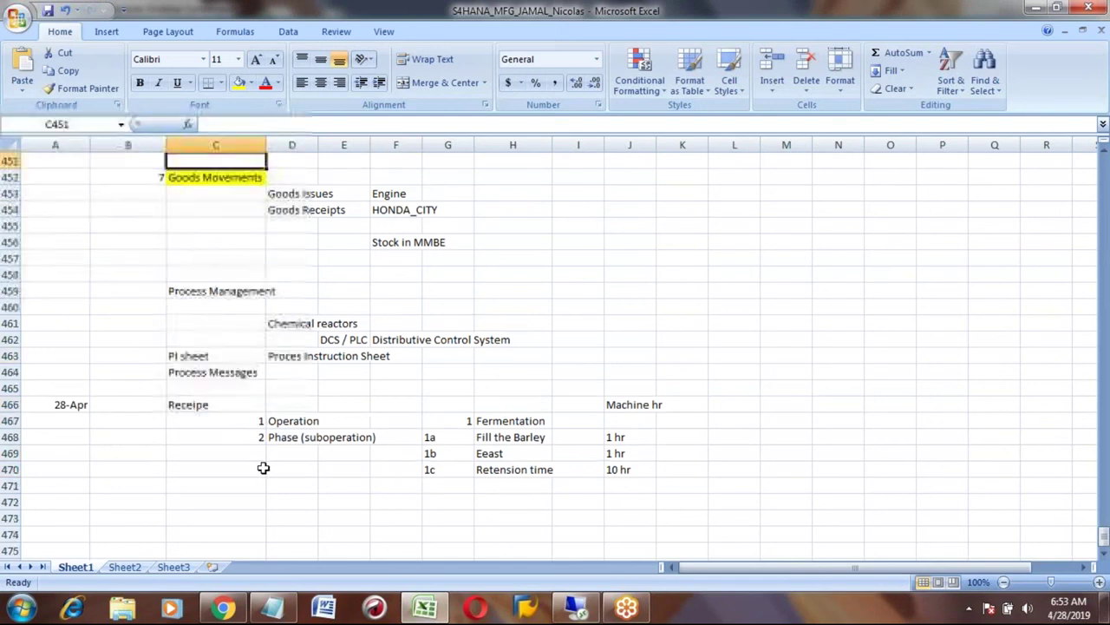
key("Up")
key("Up")
key("Up")
key("Up")
key("Up")
key("Up")
key("Up")
left_click(209, 421)
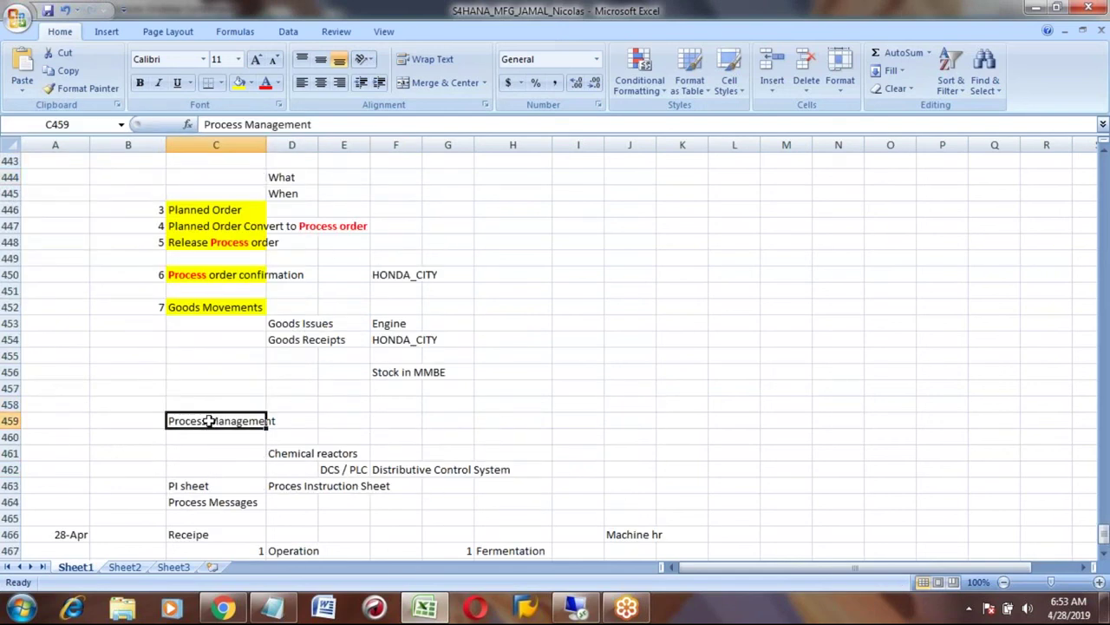
key("shift+Right")
key("shift+Down")
key("shift+Down")
key("shift+Down")
key("shift+Down")
key("shift+Down")
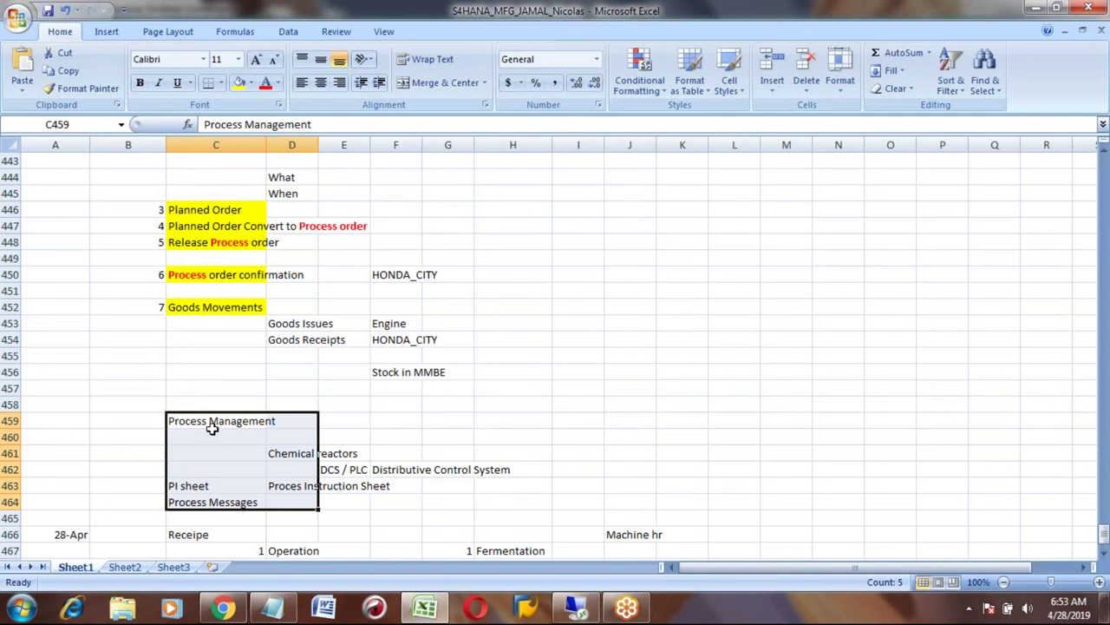
left_click(338, 468)
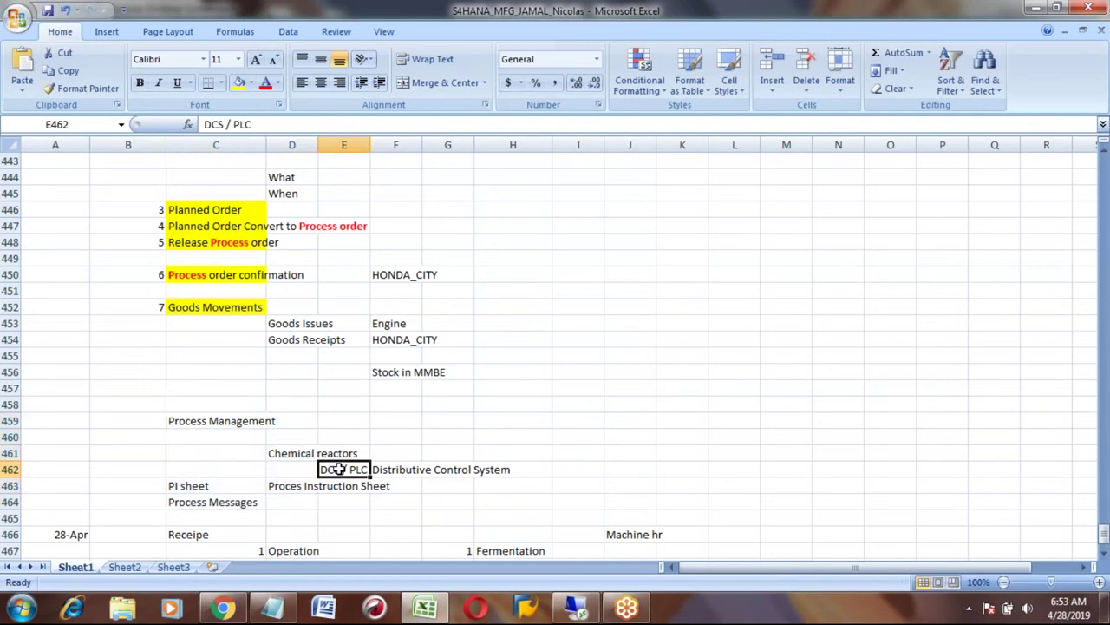
Review the recipe operation and phase notes against the DCS / PLC entry, and return to the SAP master recipe
key("Down")
key("Down")
key("Down")
key("Down")
key("Down")
key("Down")
key("Down")
key("Down")
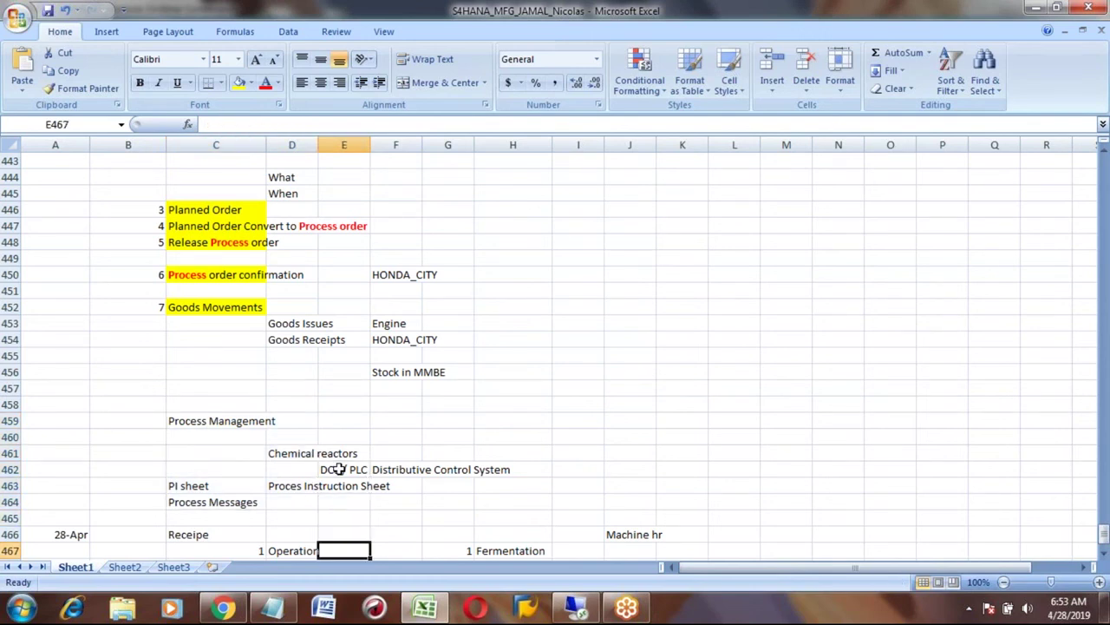
key("Down")
key("Down")
key("Down")
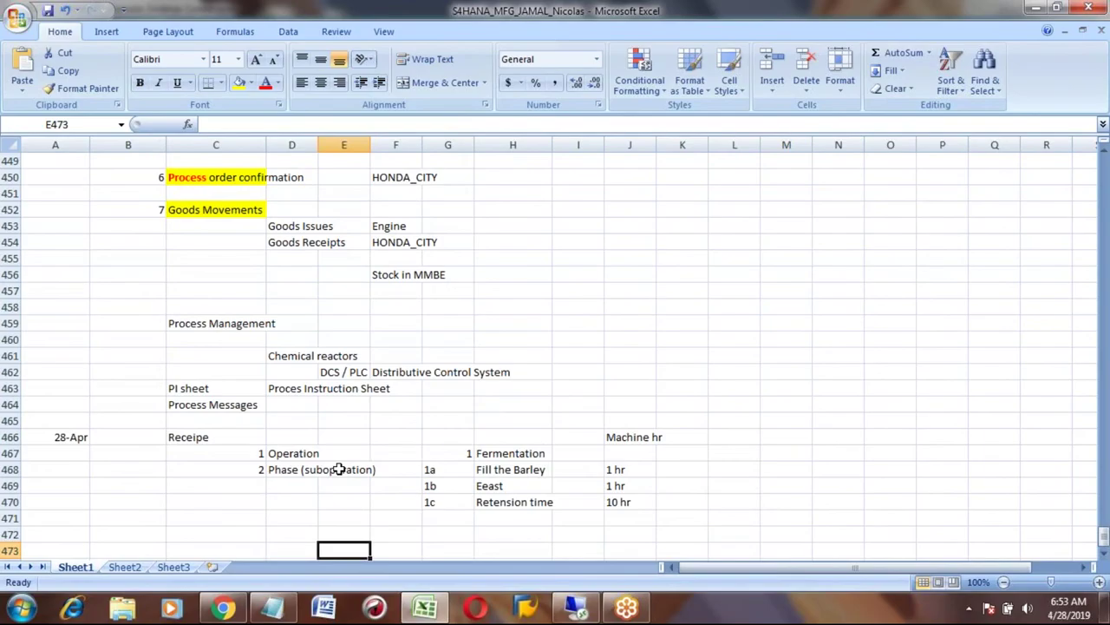
key("Up")
key("Up")
key("Up")
key("Up")
key("Up")
key("Up")
key("Up")
key("Up")
key("Up")
key("Up")
key("Up")
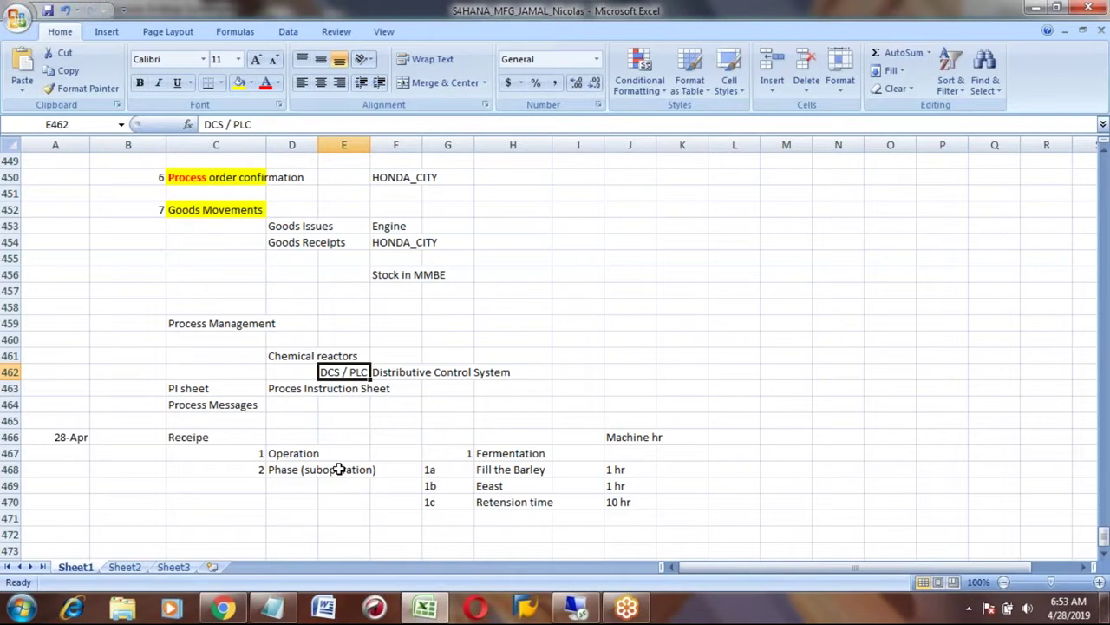
key("alt+Tab")
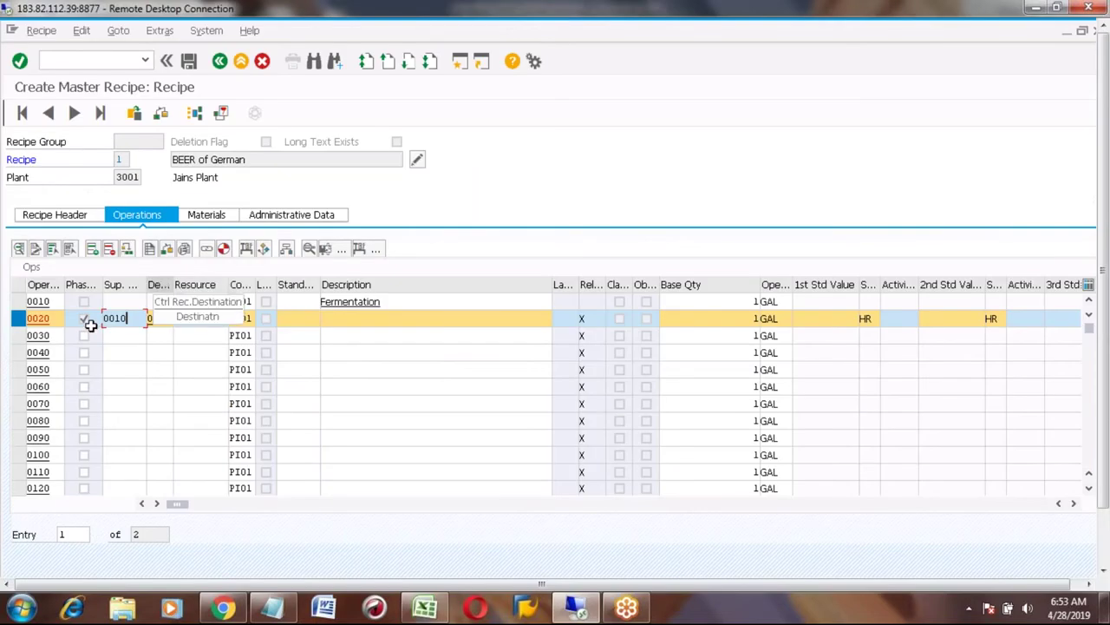
Assign phase 0020 to superior operation 0010 and select control recipe destination 01, PI sheet for group 1
key("Return")
left_click(160, 319)
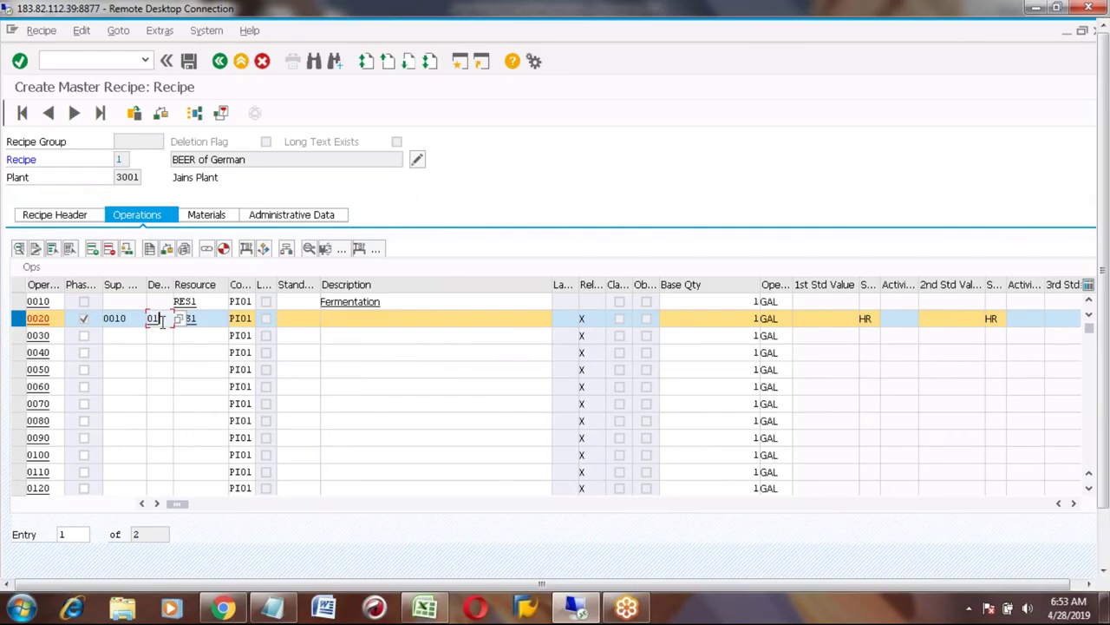
left_click(180, 320)
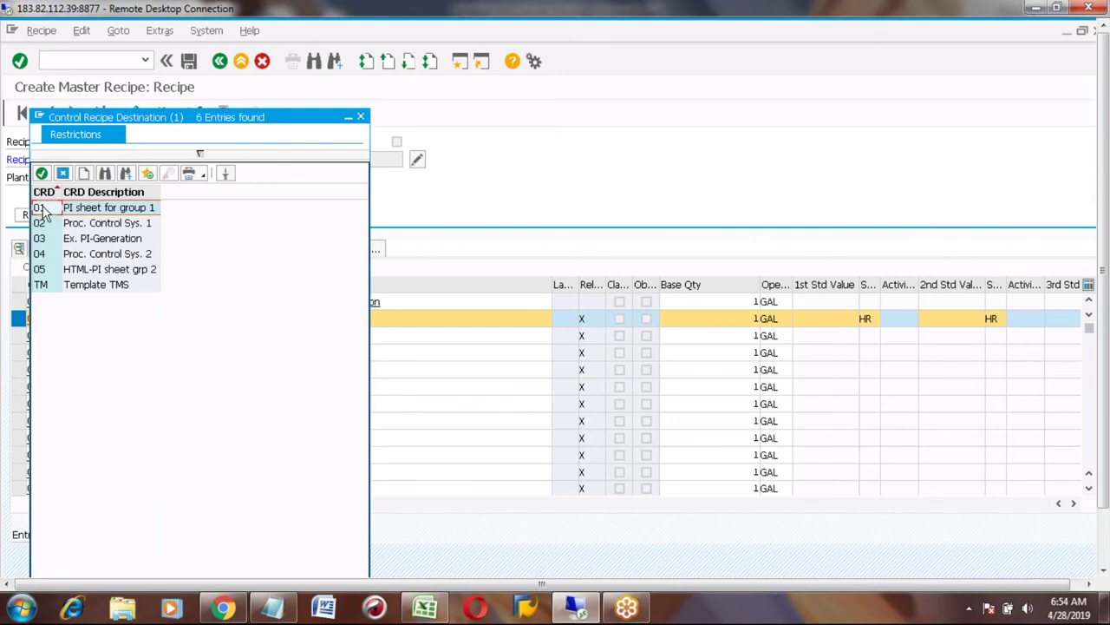
double_click(42, 209)
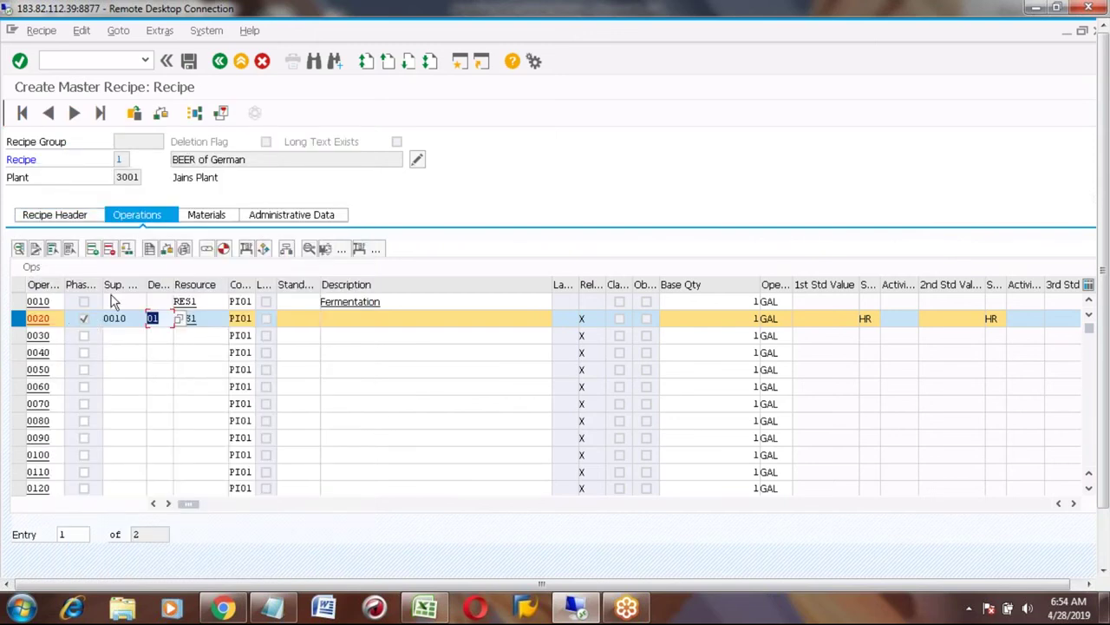
left_click(126, 318)
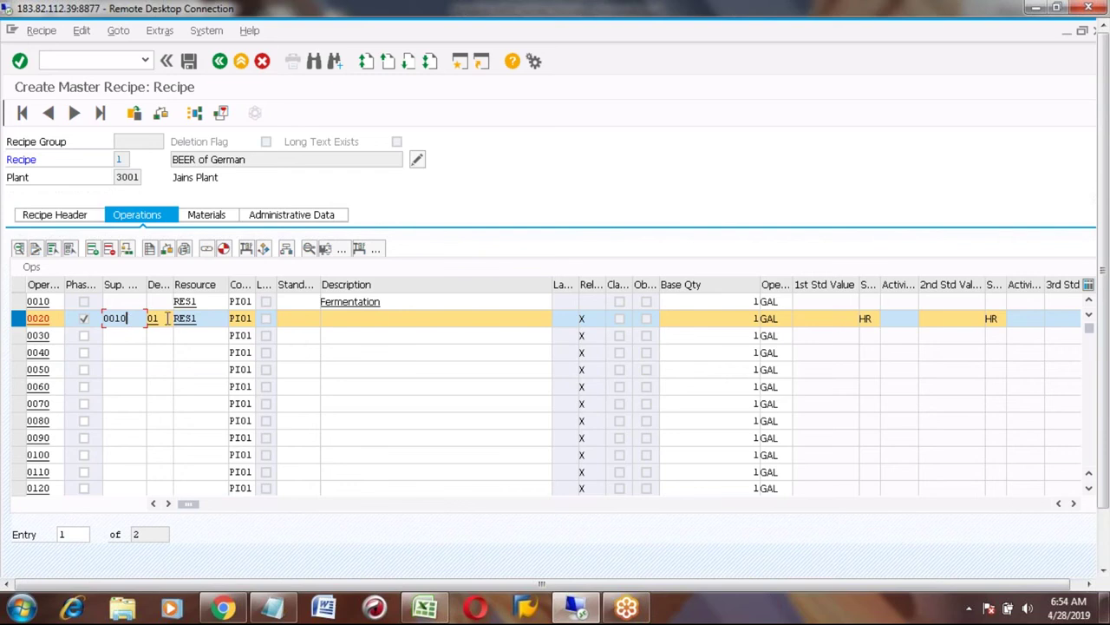
left_click(165, 319)
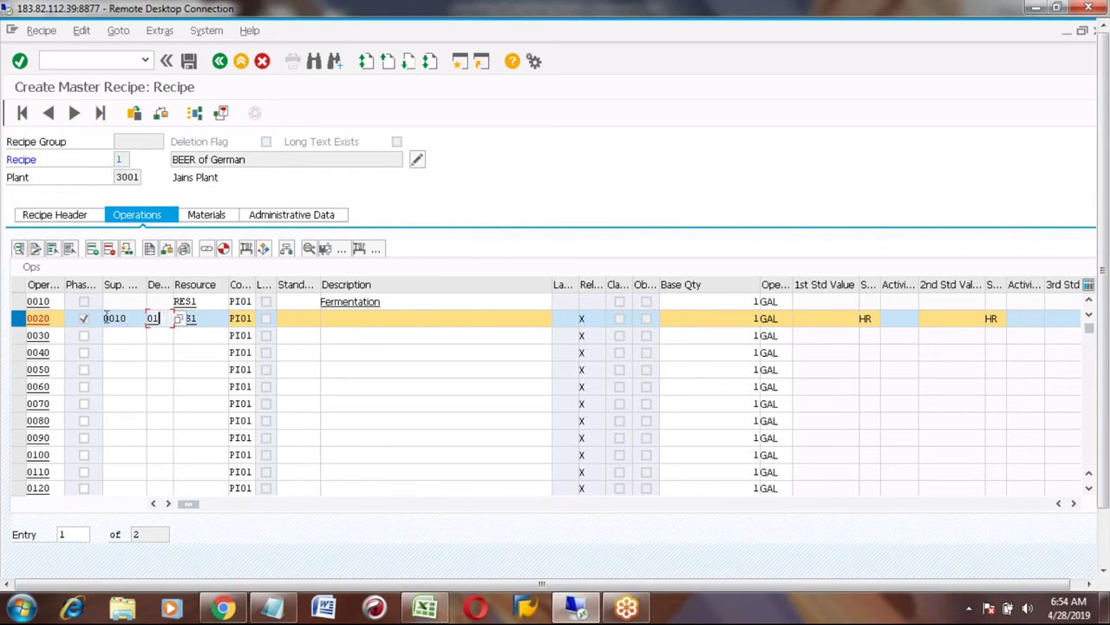
left_click(17, 321)
Enter "Fill Barley" as the description of phase 0020
left_click(206, 319)
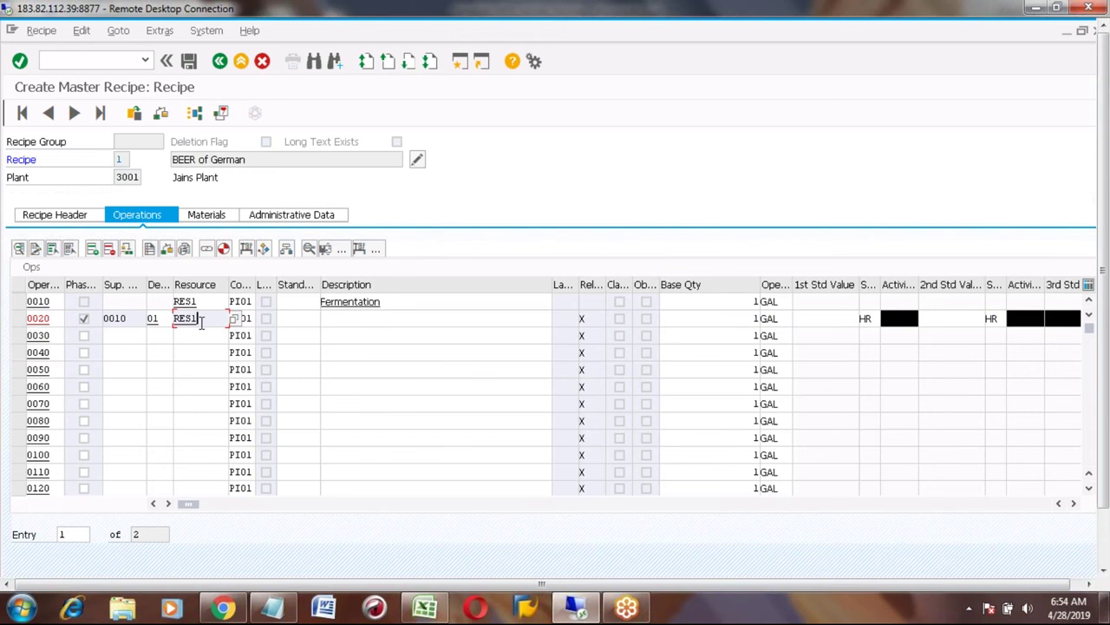
left_click(343, 317)
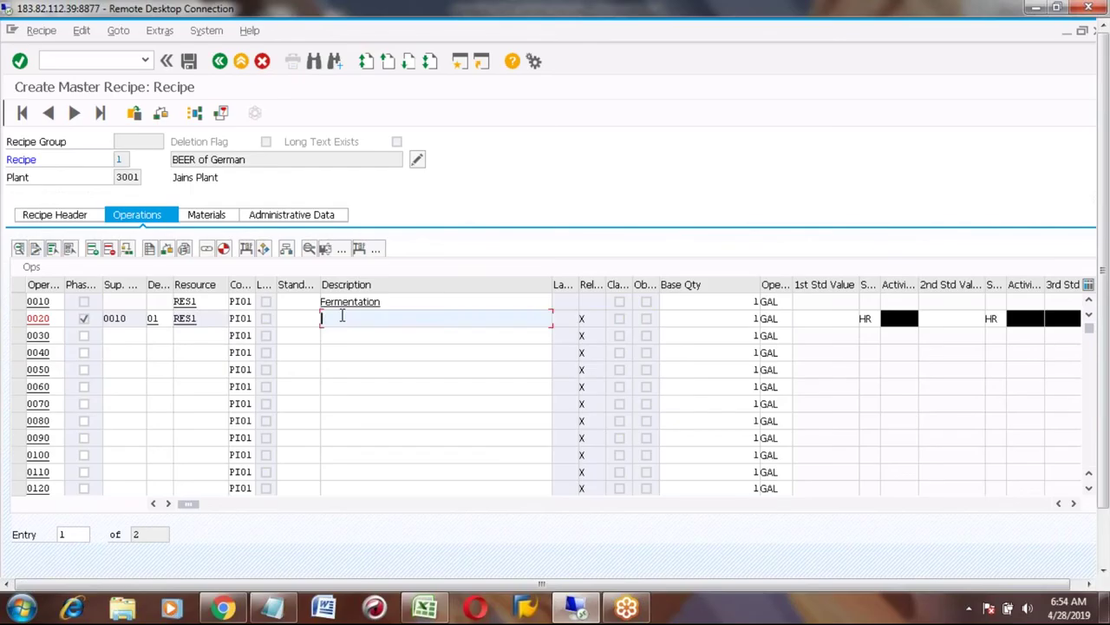
type("Fill Barley")
Set both the first and second standard values of the Fill Barley phase to 1 HR
left_click(830, 318)
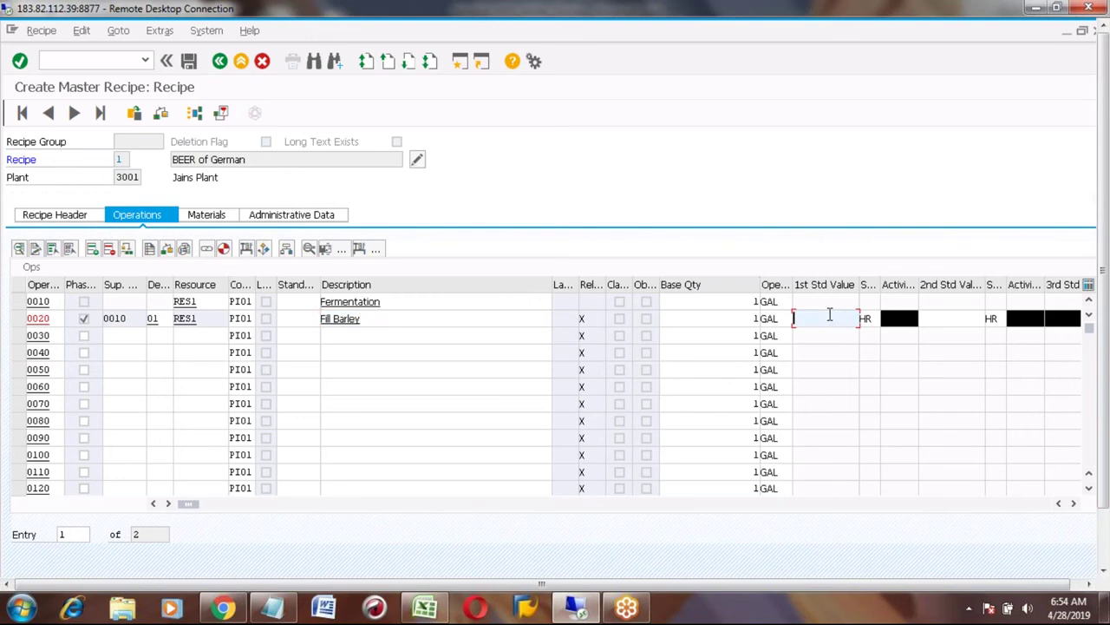
left_click(956, 320)
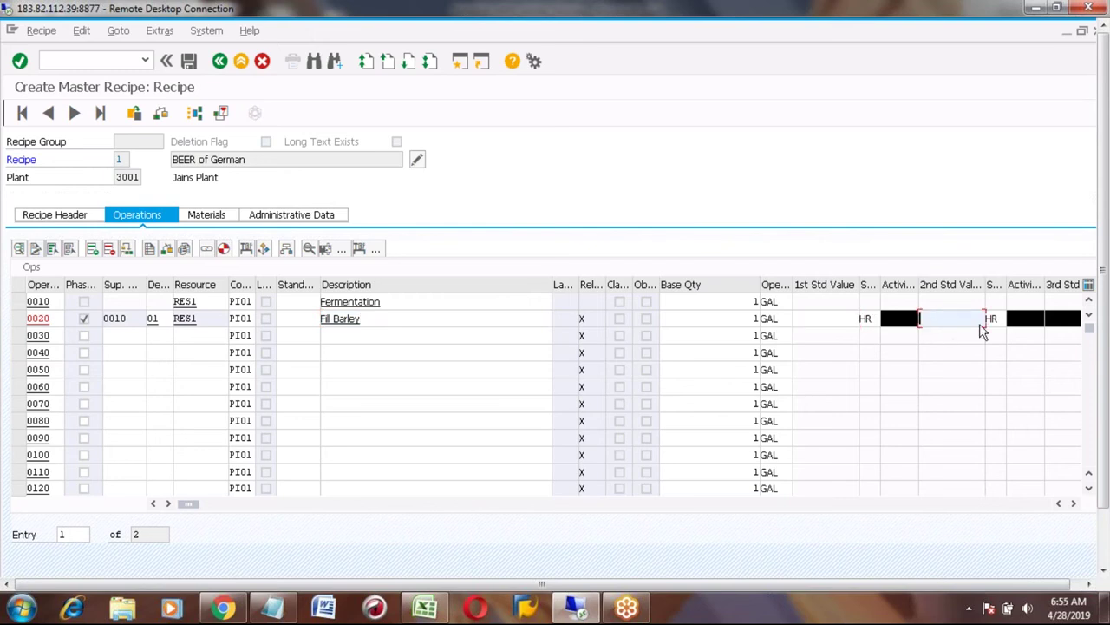
left_click(813, 314)
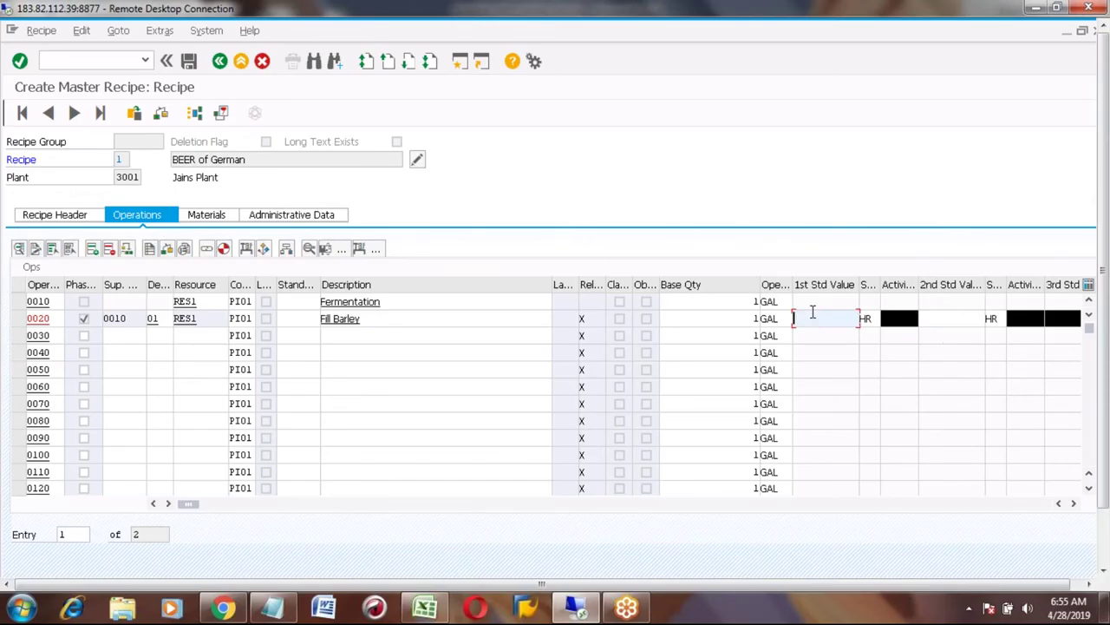
type("1")
left_click(945, 318)
type("1")
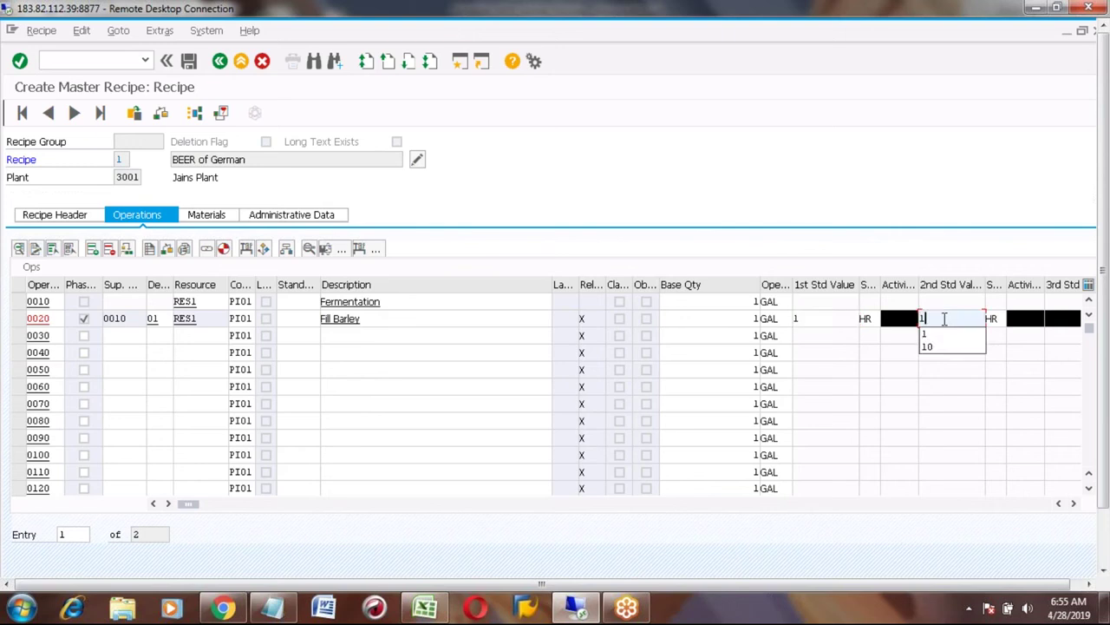
key("Return")
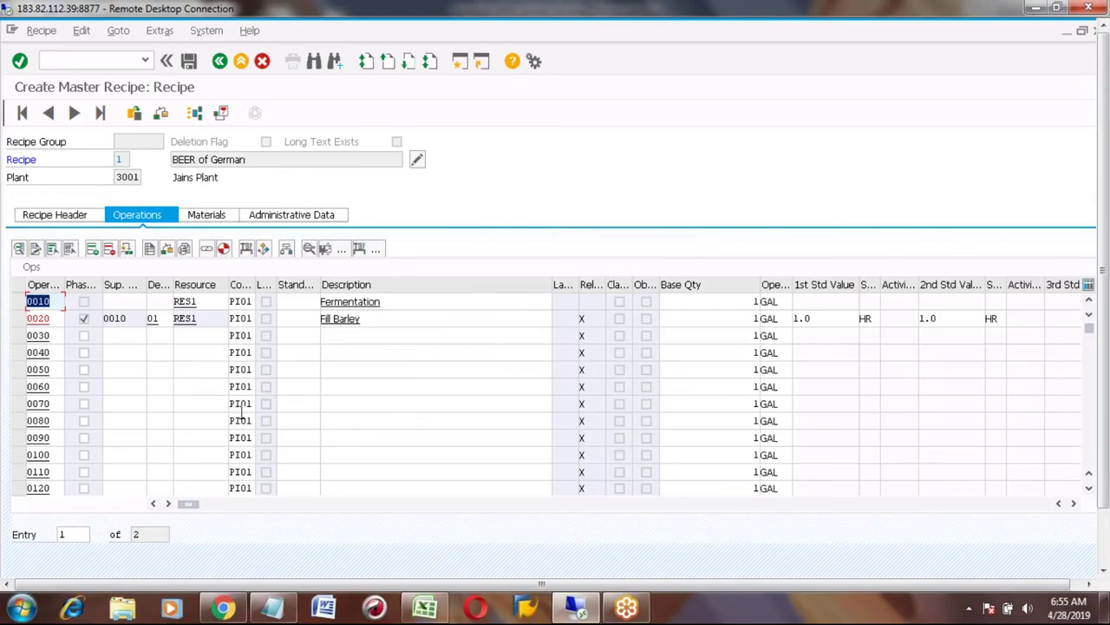
Mark line 0030 as a phase of superior operation 0010 with destination 01, and describe it as "Retension time"
left_click(183, 421)
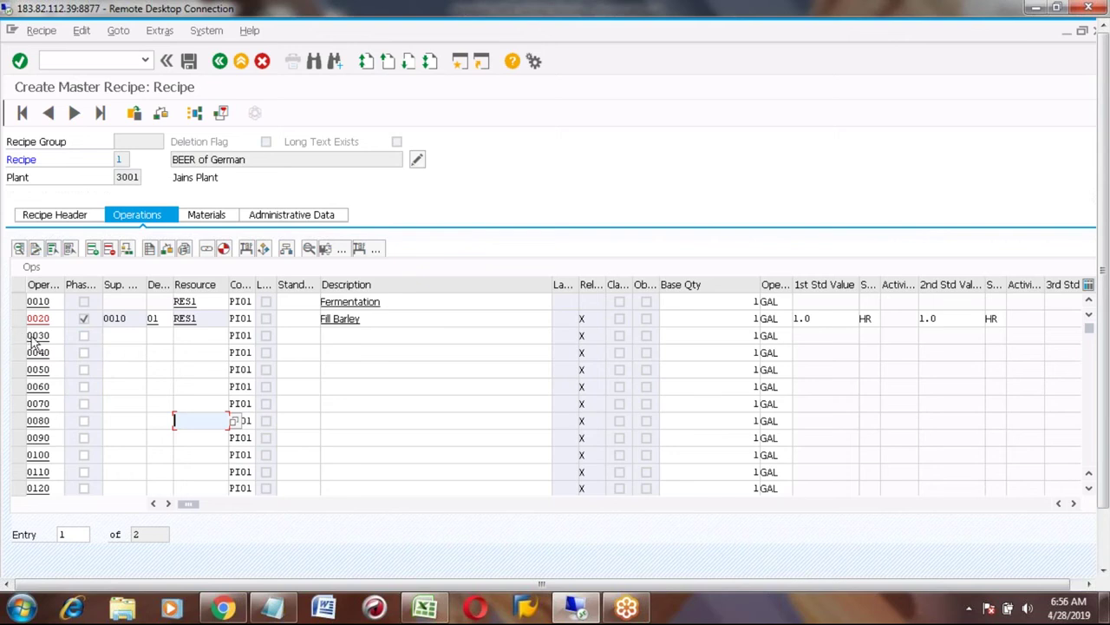
left_click(83, 338)
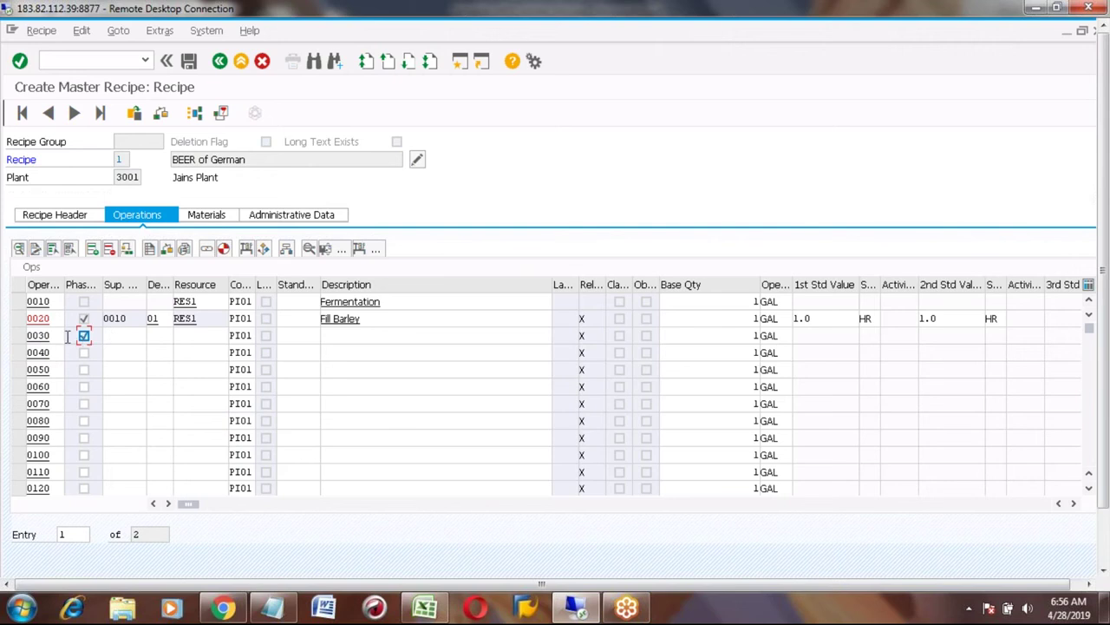
left_click(123, 338)
type("0010")
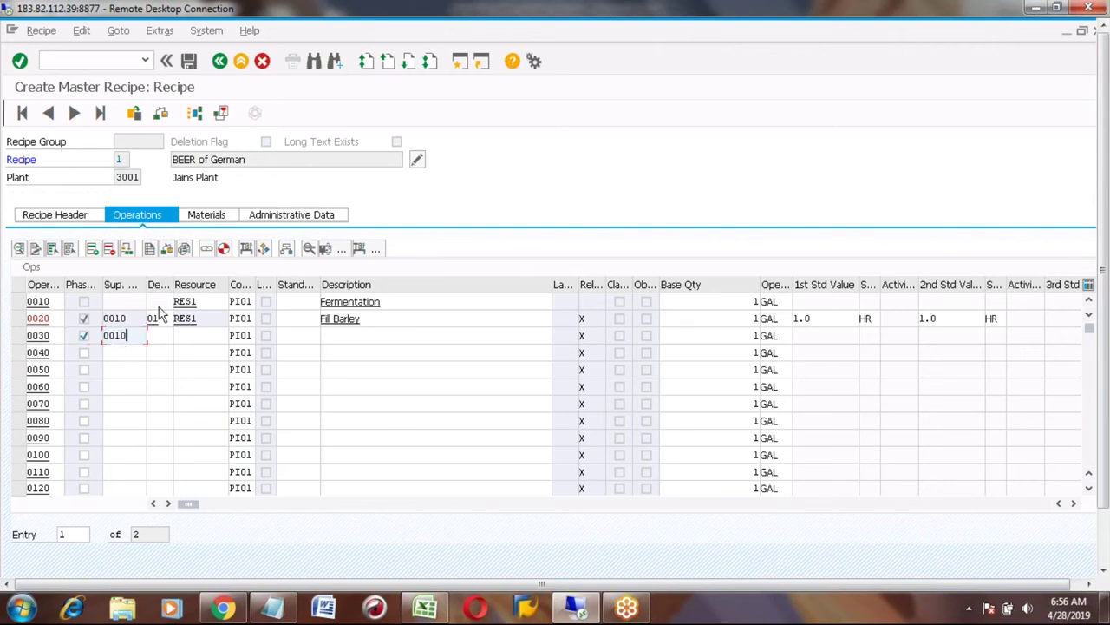
left_click(160, 336)
type("01")
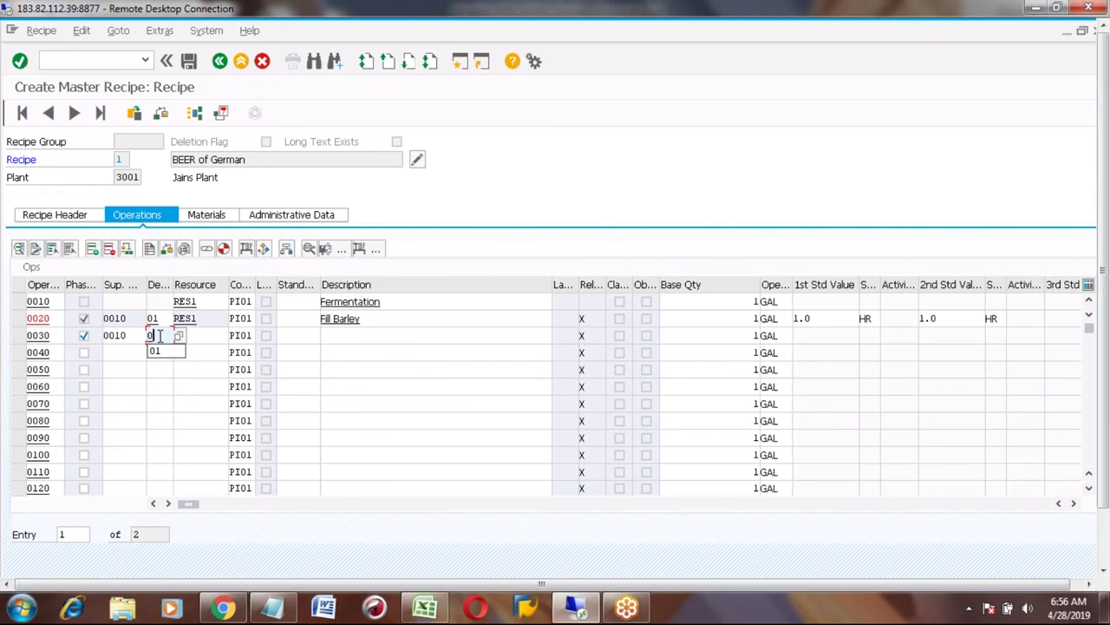
key("Return")
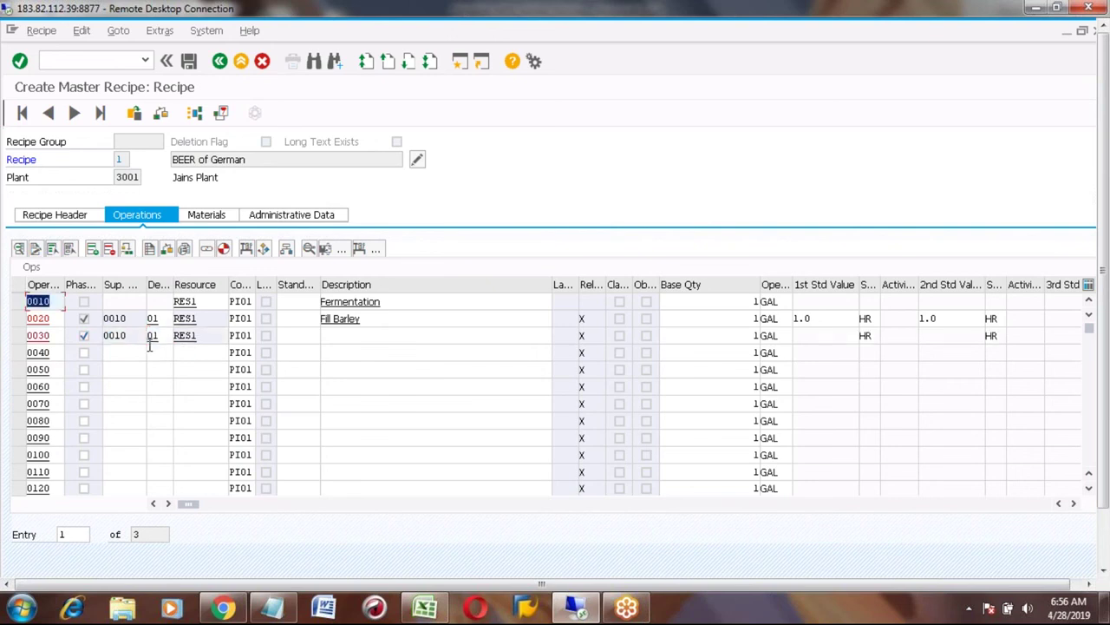
left_click(343, 335)
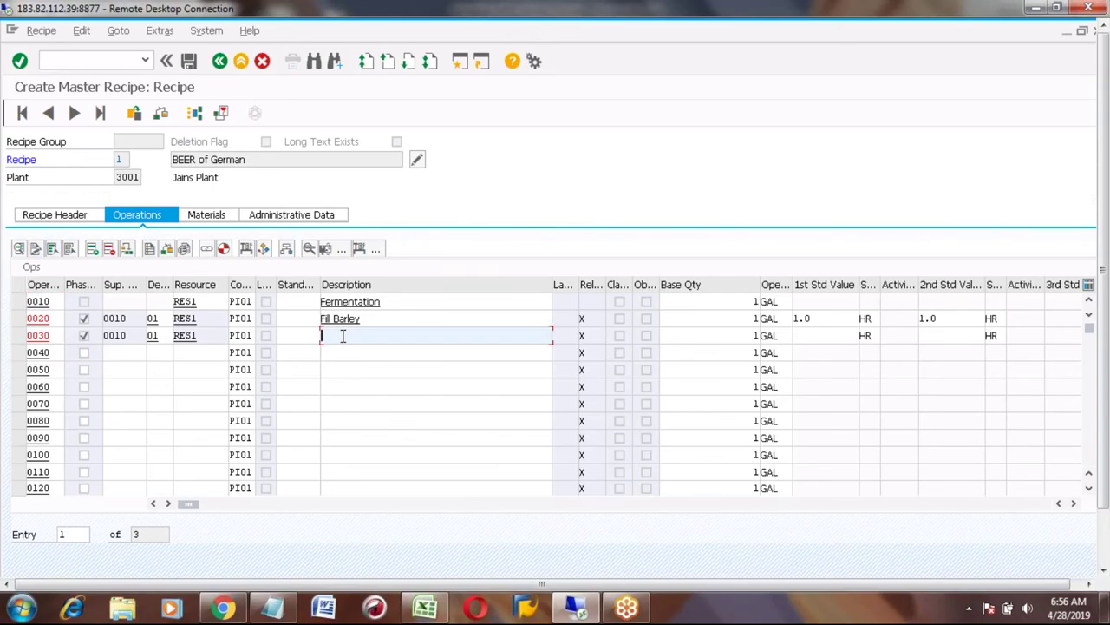
type("Retension time")
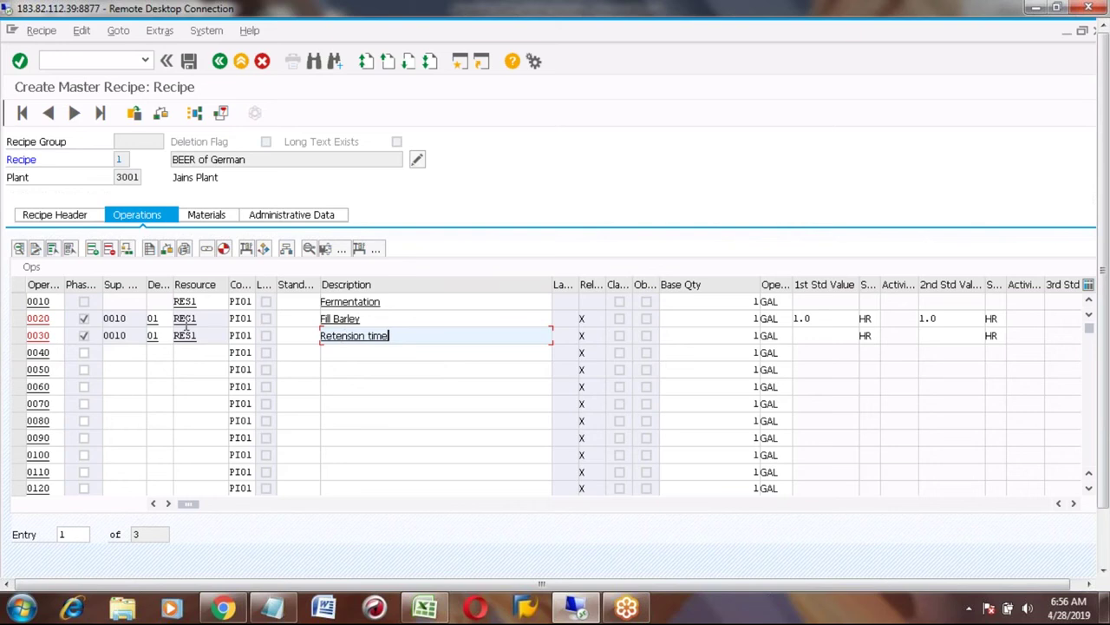
left_click(18, 301)
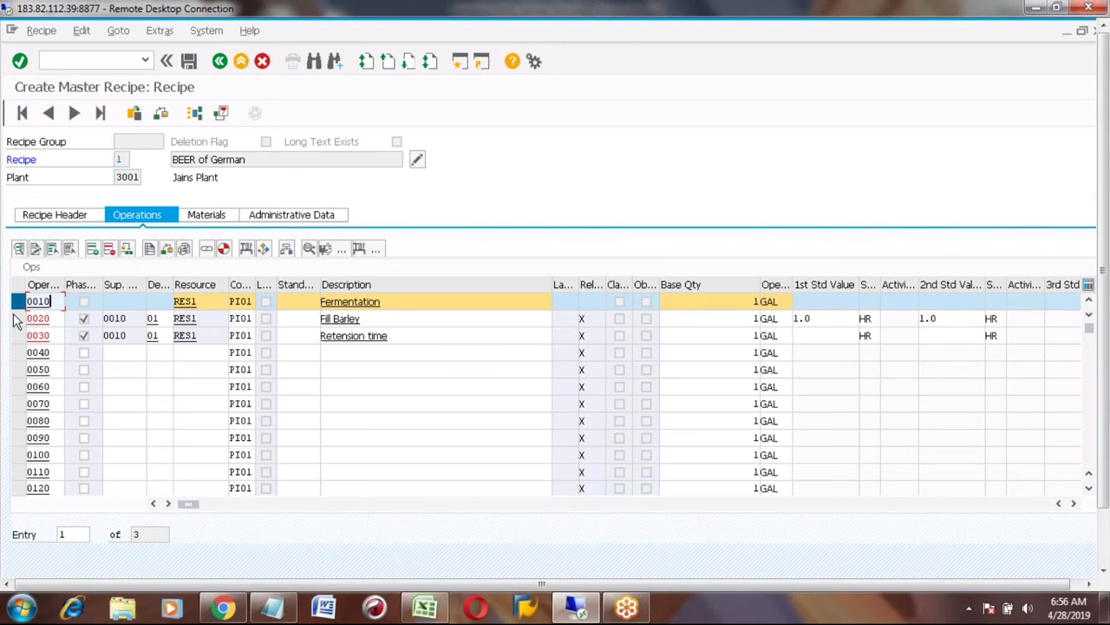
left_click(19, 319, "ctrl")
left_click(18, 301, "ctrl")
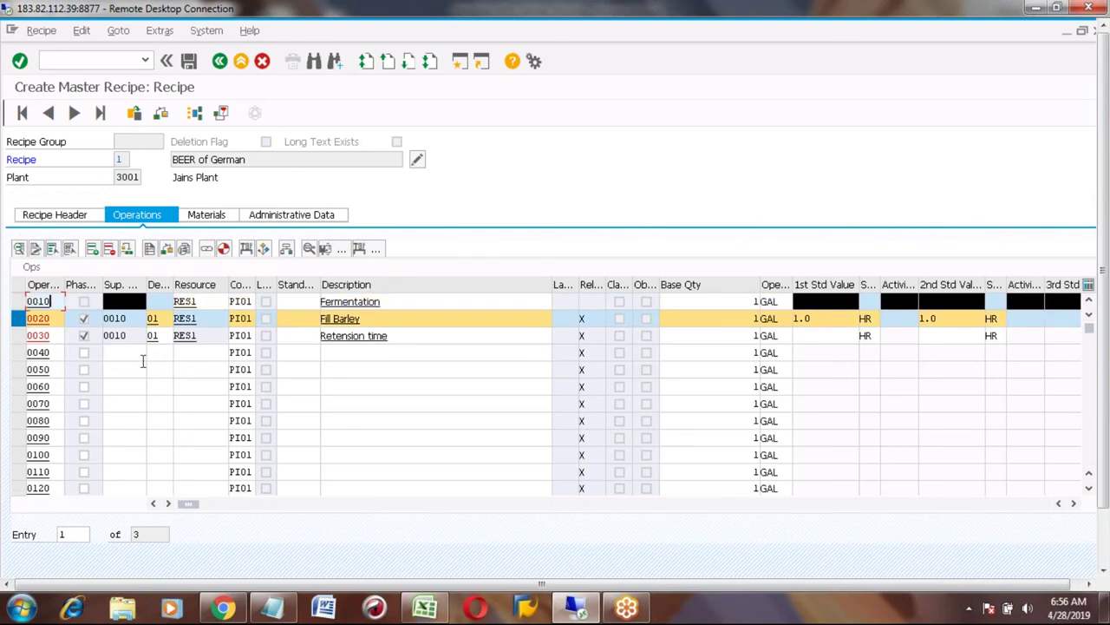
left_click(18, 318, "ctrl")
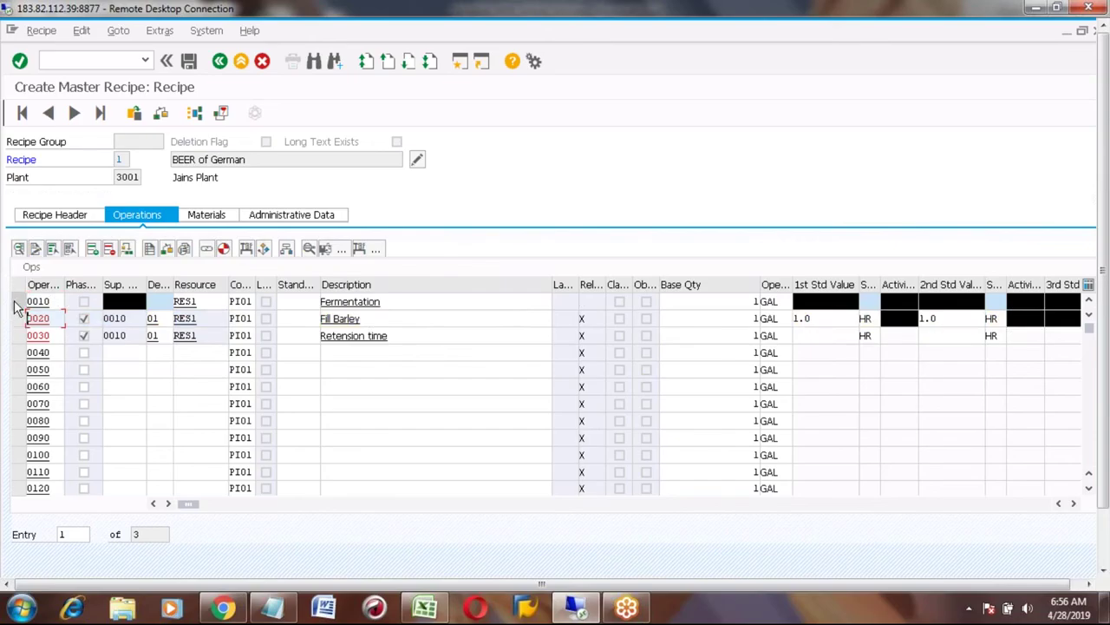
left_click(19, 301)
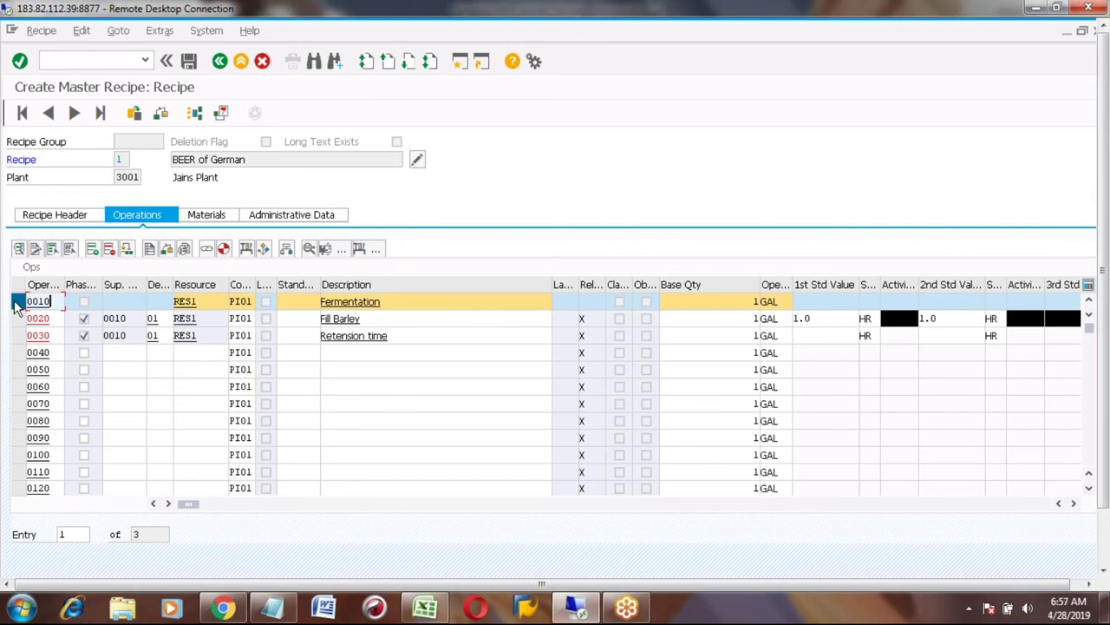
left_click(17, 304)
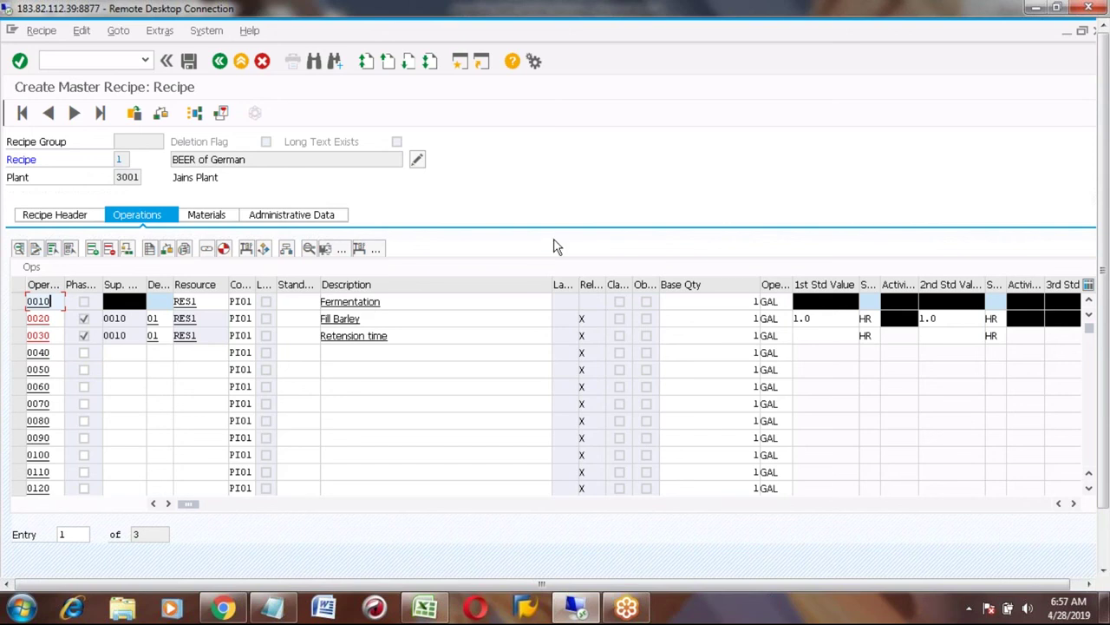
Set the Retension time phase's first standard value to 5 HR and its second standard value to 1 HR
left_click(810, 340)
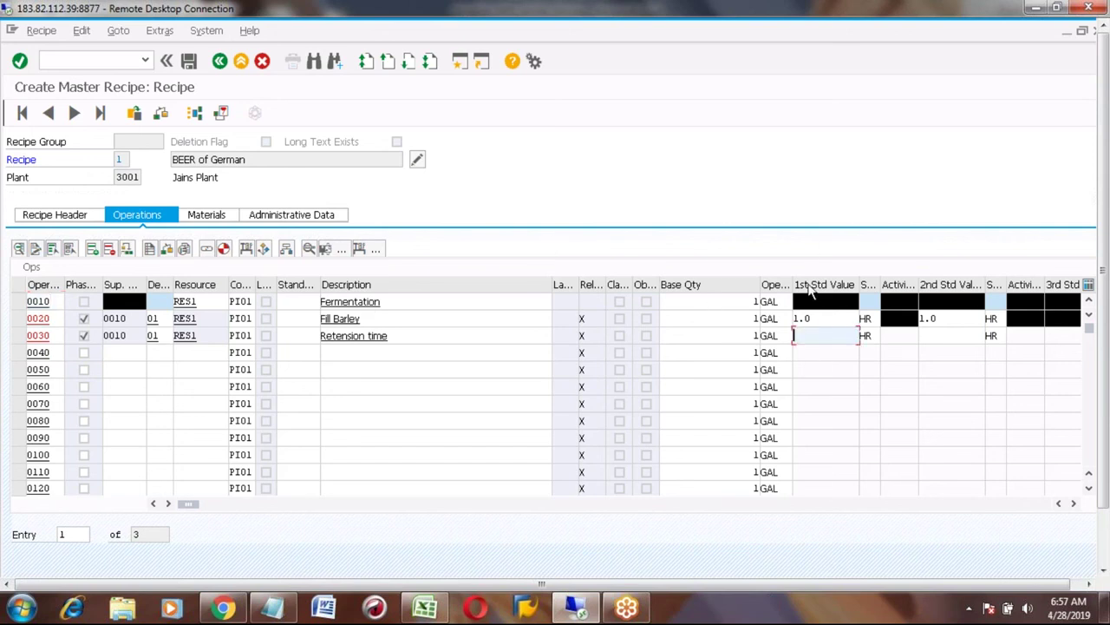
type("5")
left_click(937, 339)
type("1")
key("Return")
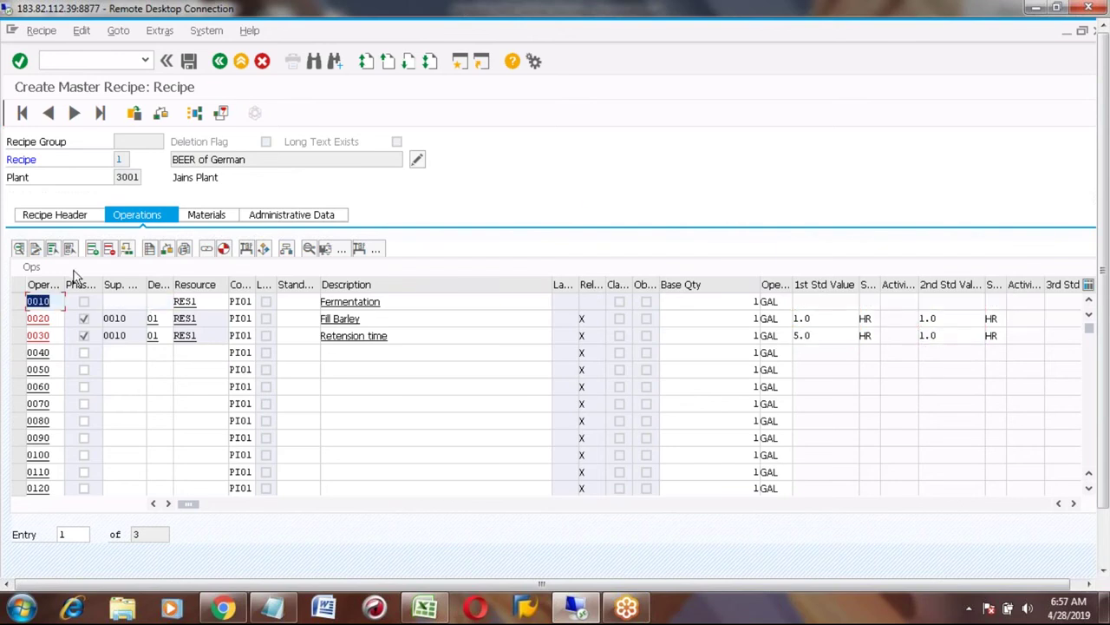
Switch to the Excel notes and add operation 2, Filtering, in G472:H472 below the fermentation phases
left_click(431, 612)
left_click(460, 454)
key("Down")
key("Down")
key("Down")
key("Down")
key("Down")
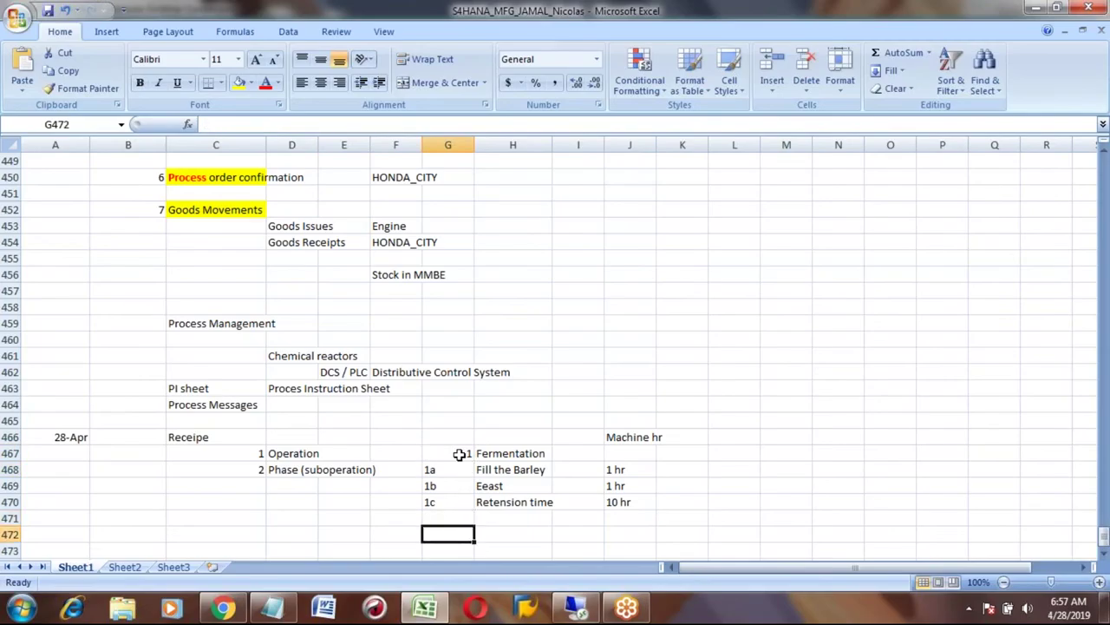
type("2")
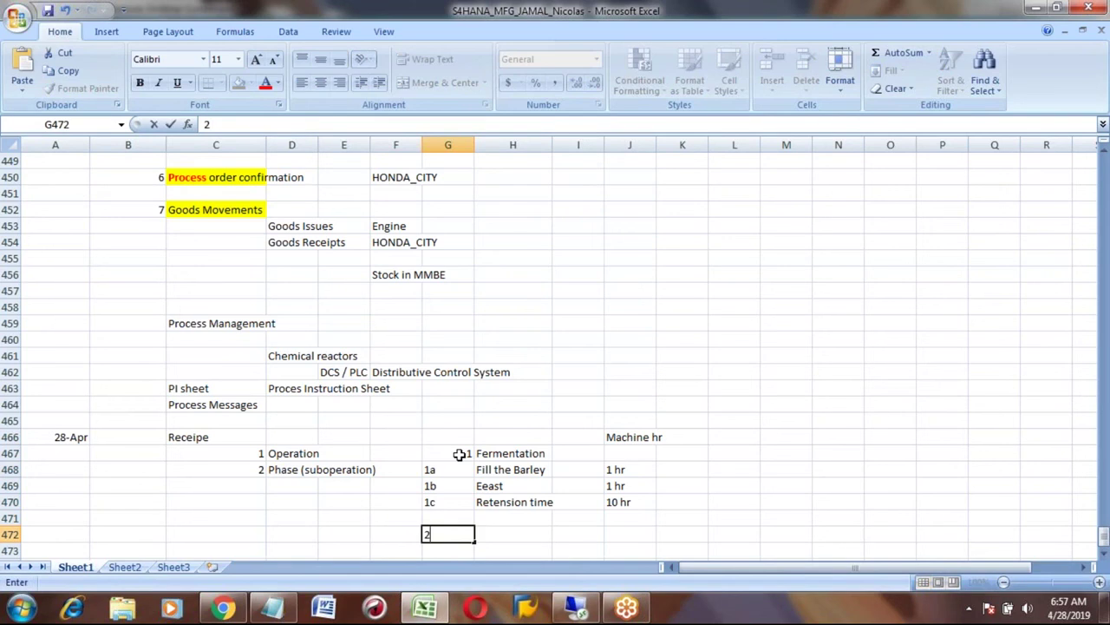
key("Tab")
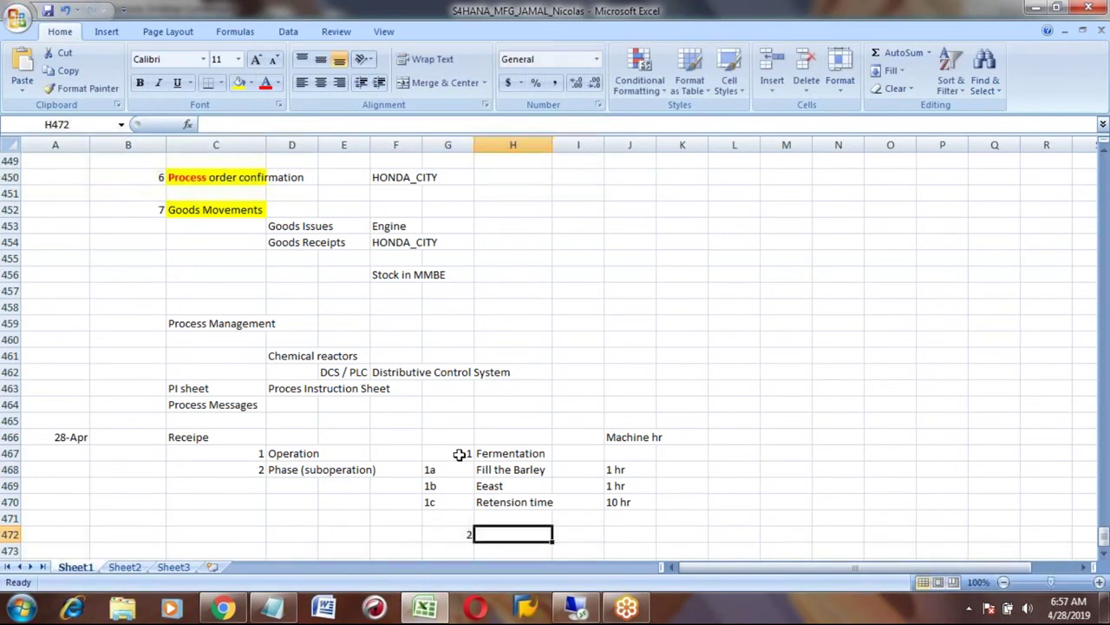
type("F")
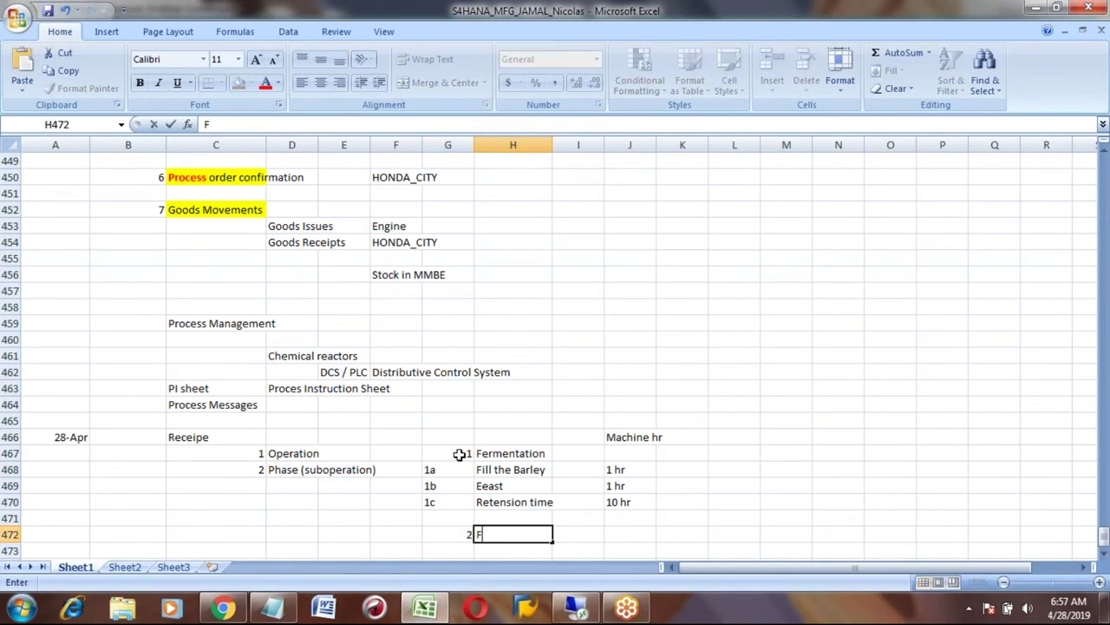
type("iltering")
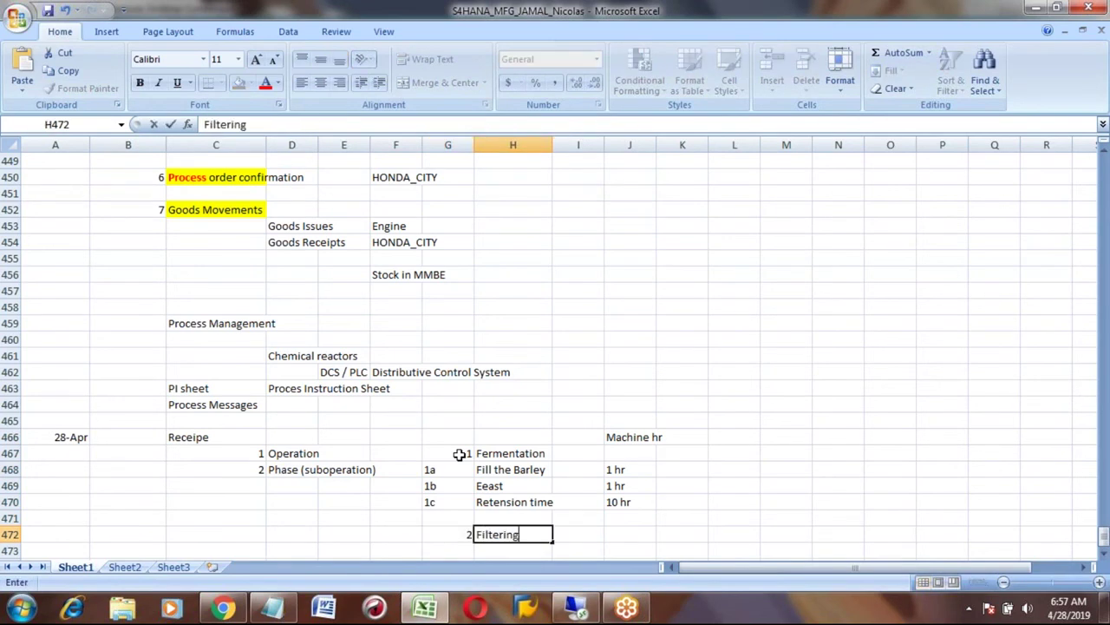
key("Return")
key("Return")
scroll(459, 453, "down", 1)
key("Up")
key("Up")
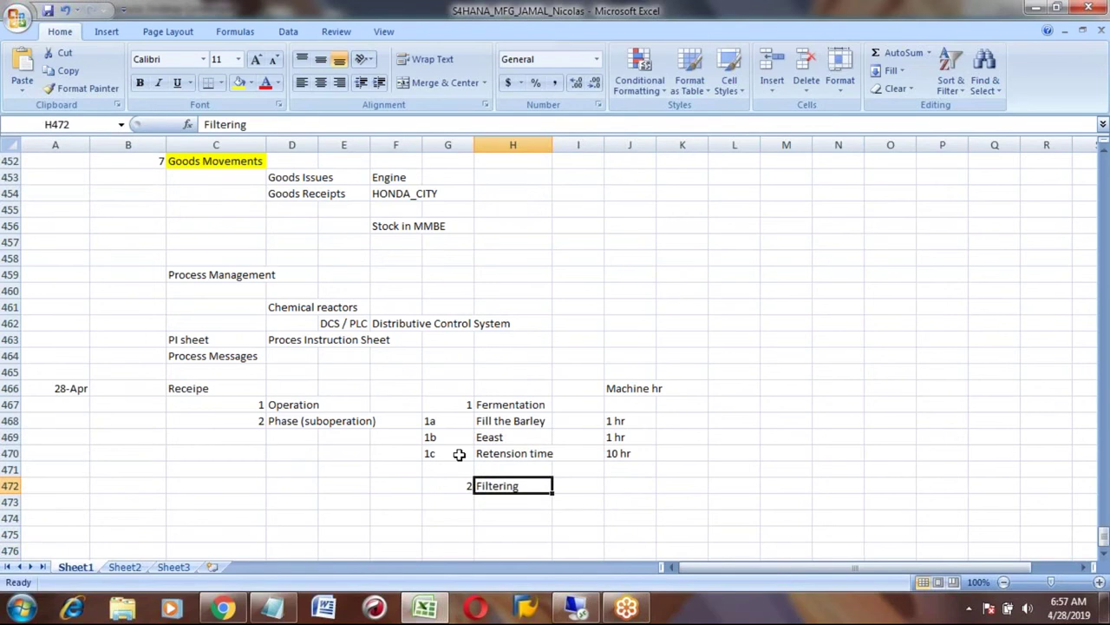
Return to the SAP master recipe and assign resource RES1 to operation 0040
key("alt+Tab")
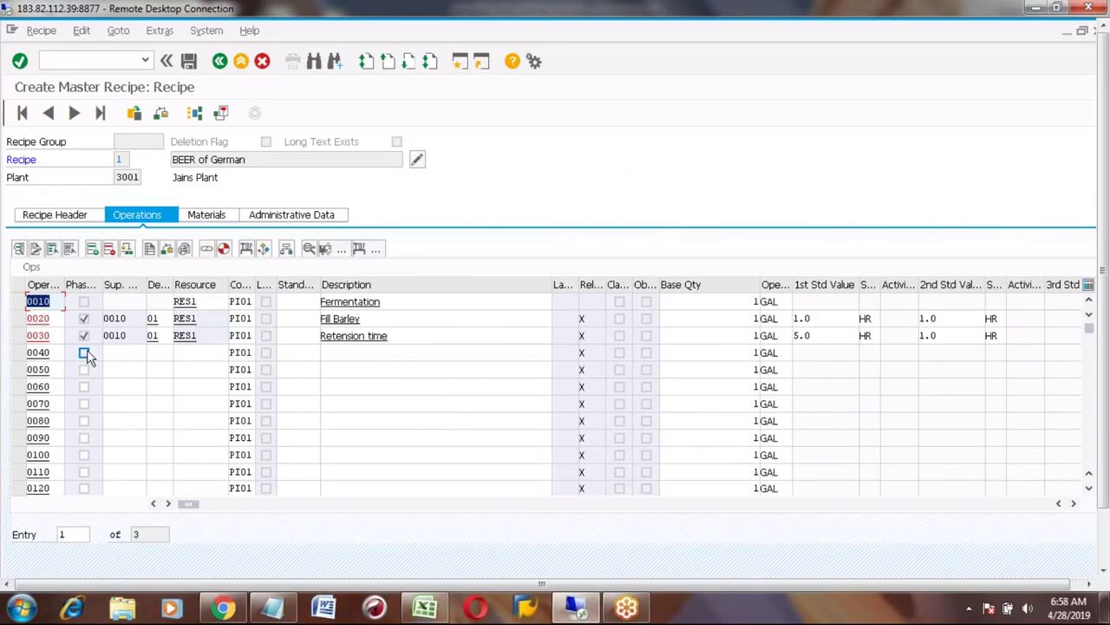
left_click(193, 353)
type("RES")
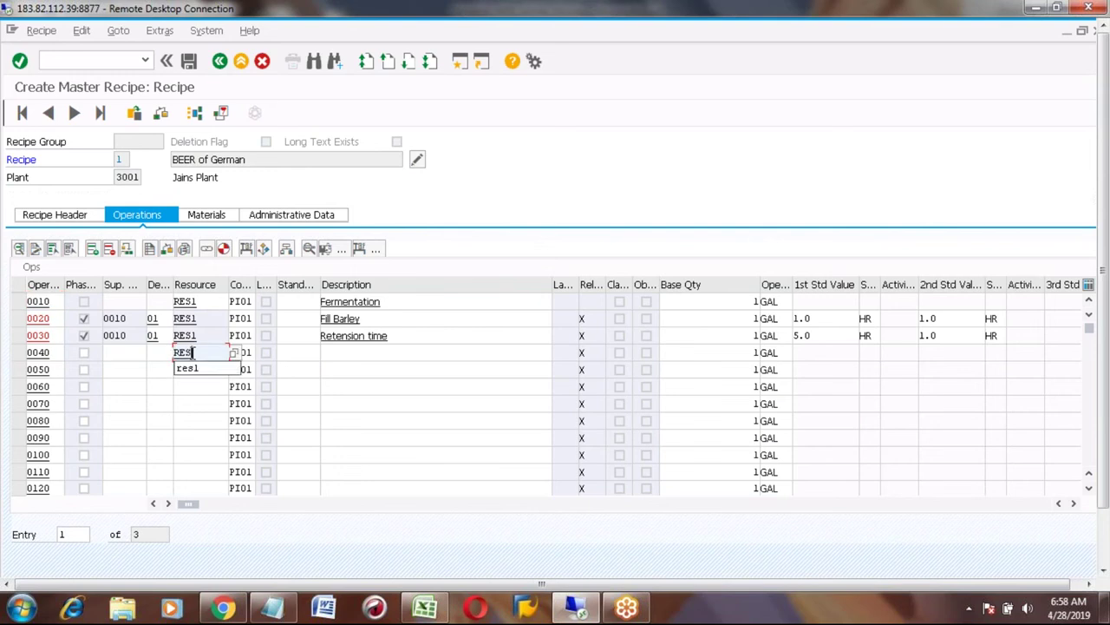
type("1")
key("Return")
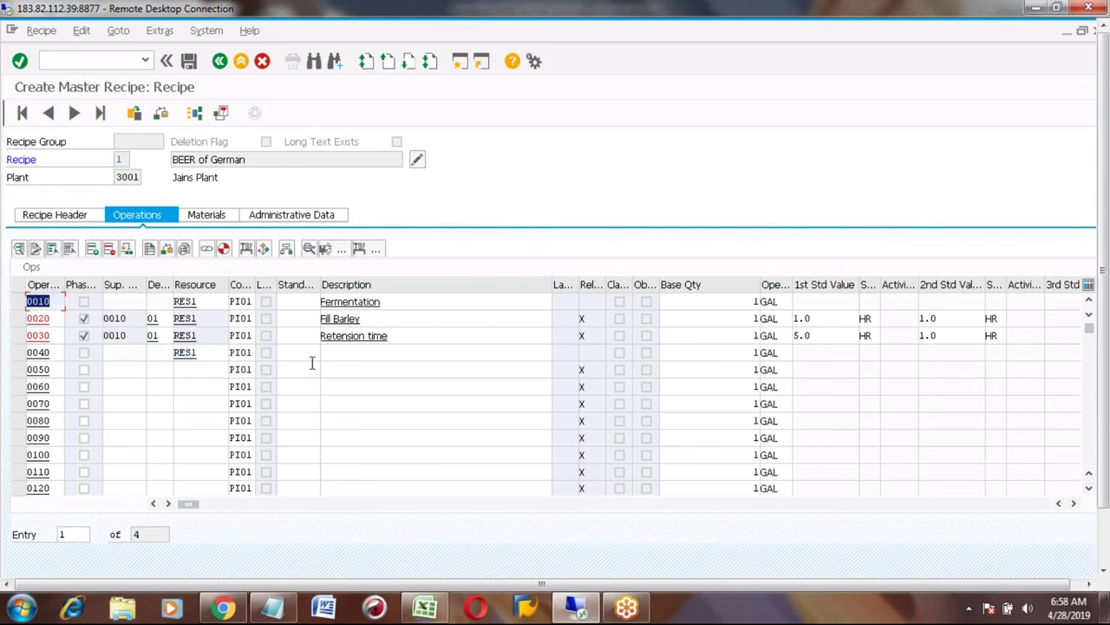
Describe operation 0040 as "Filtering"
left_click(347, 356)
type("fi")
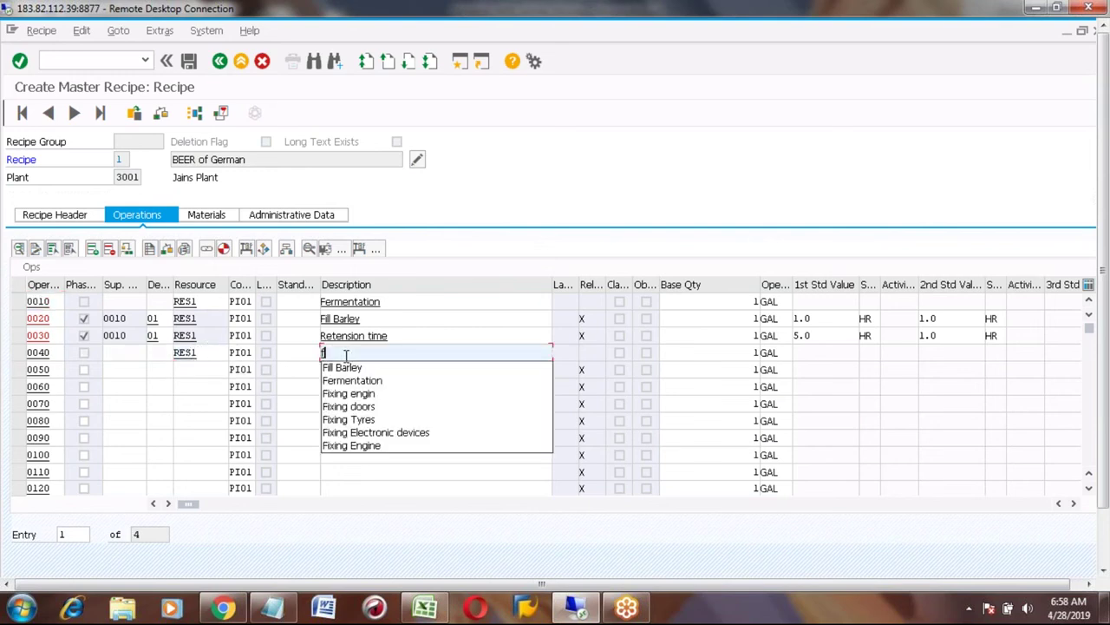
key("BackSpace")
key("BackSpace")
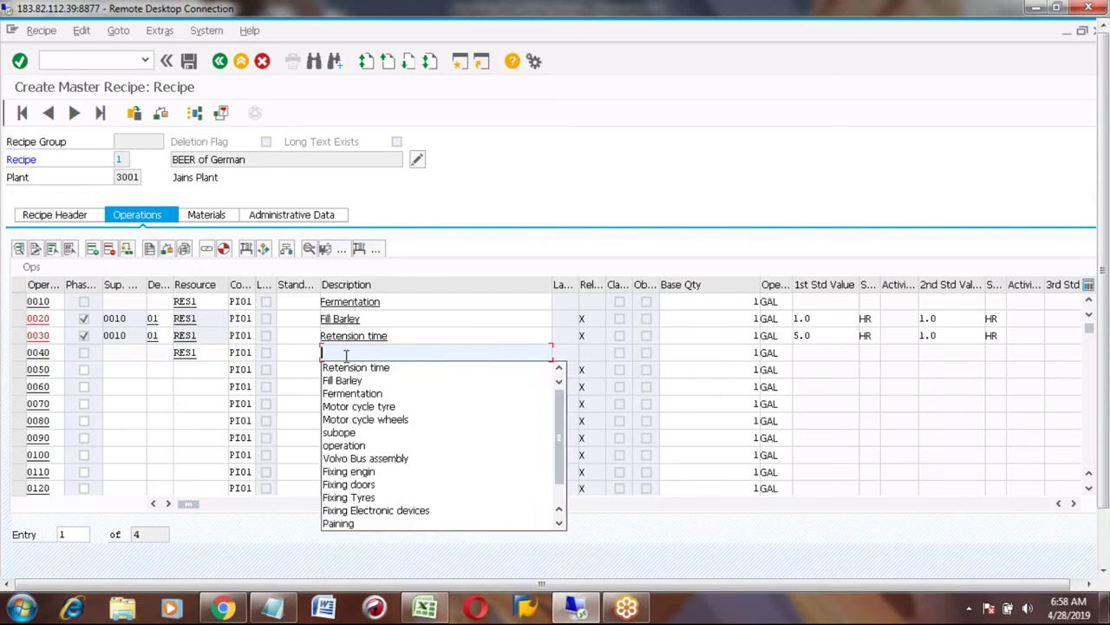
type("Fil")
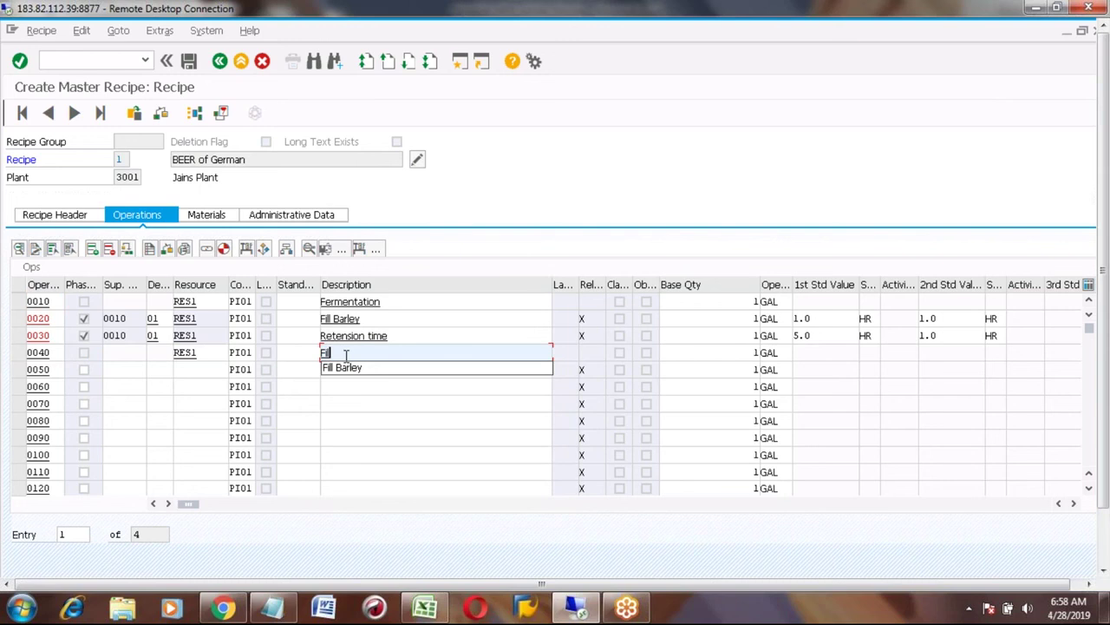
type("tering")
key("Return")
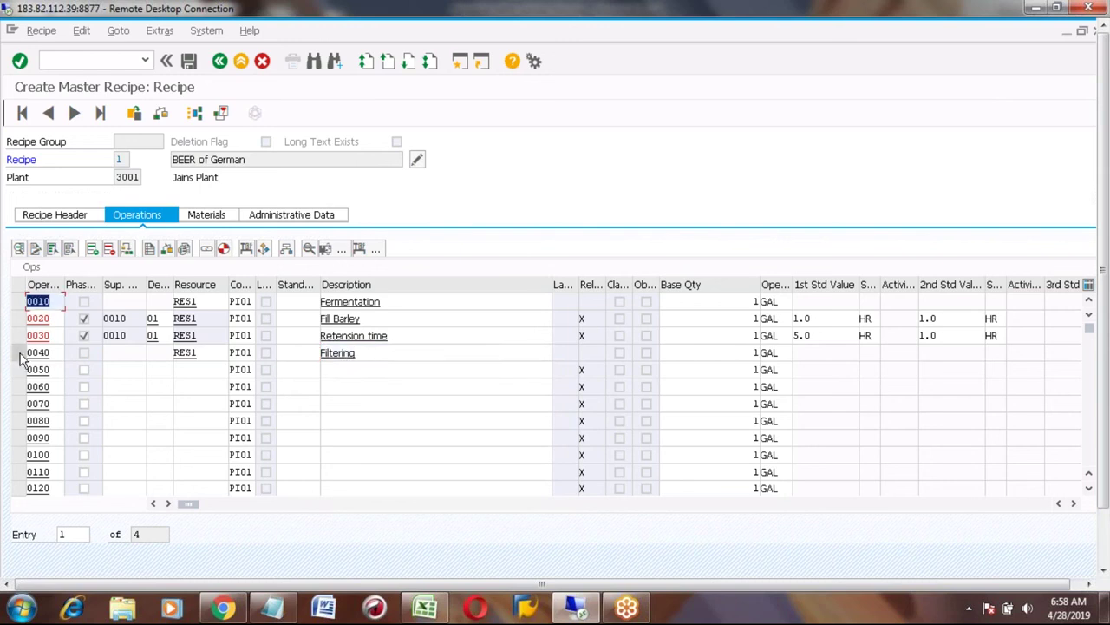
Mark line 0050 as a phase of superior operation 0040 with control recipe destination 01
left_click(84, 371)
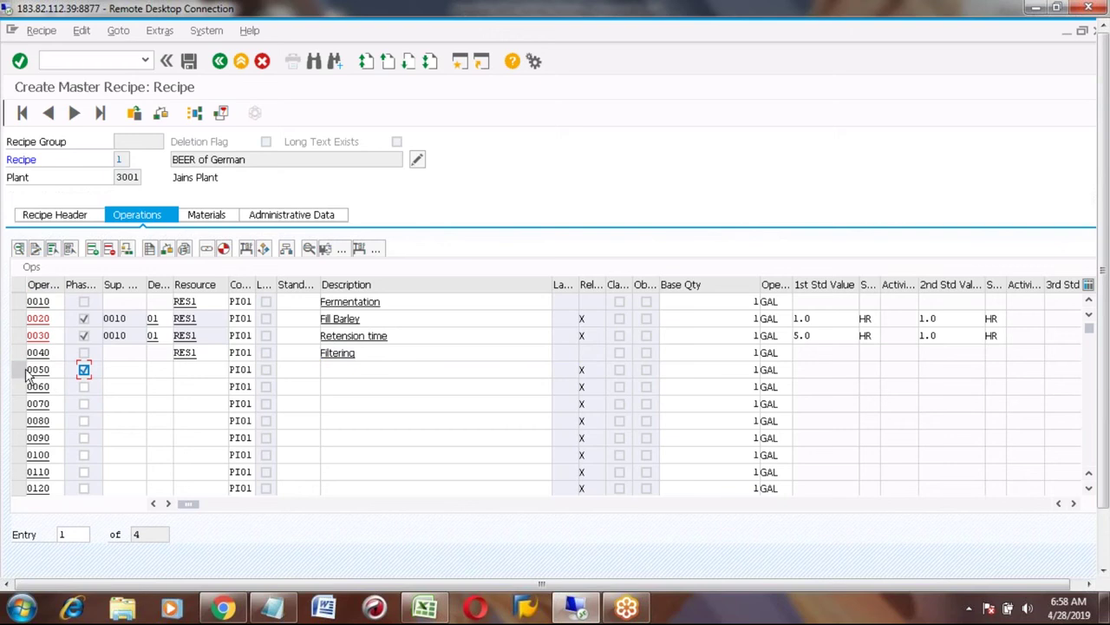
left_click(124, 372)
type("0040")
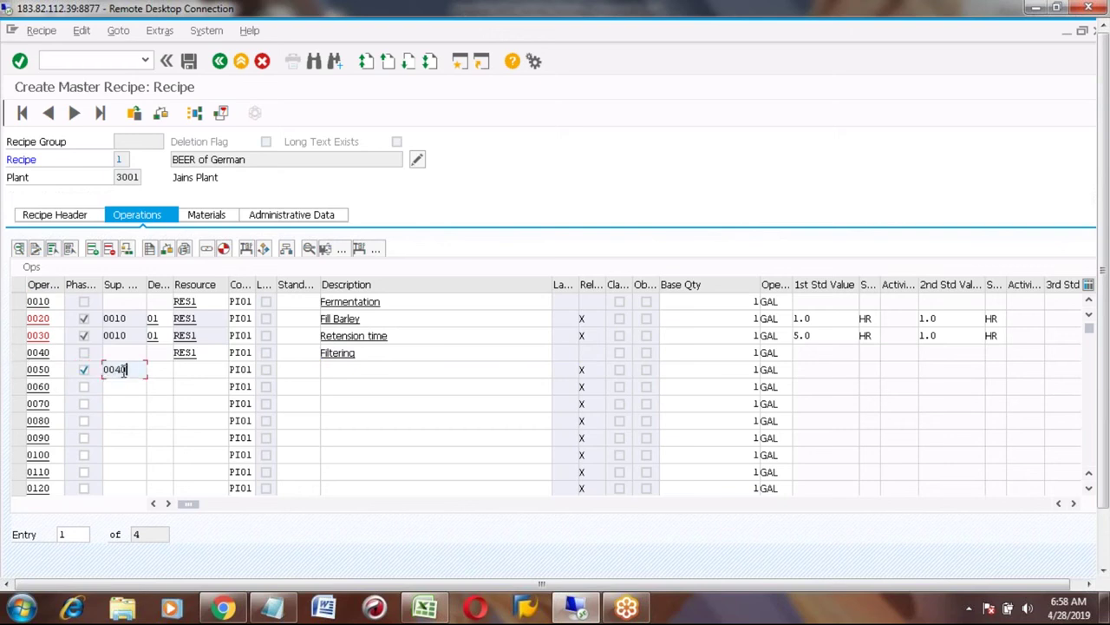
key("Tab")
type("01")
key("Tab")
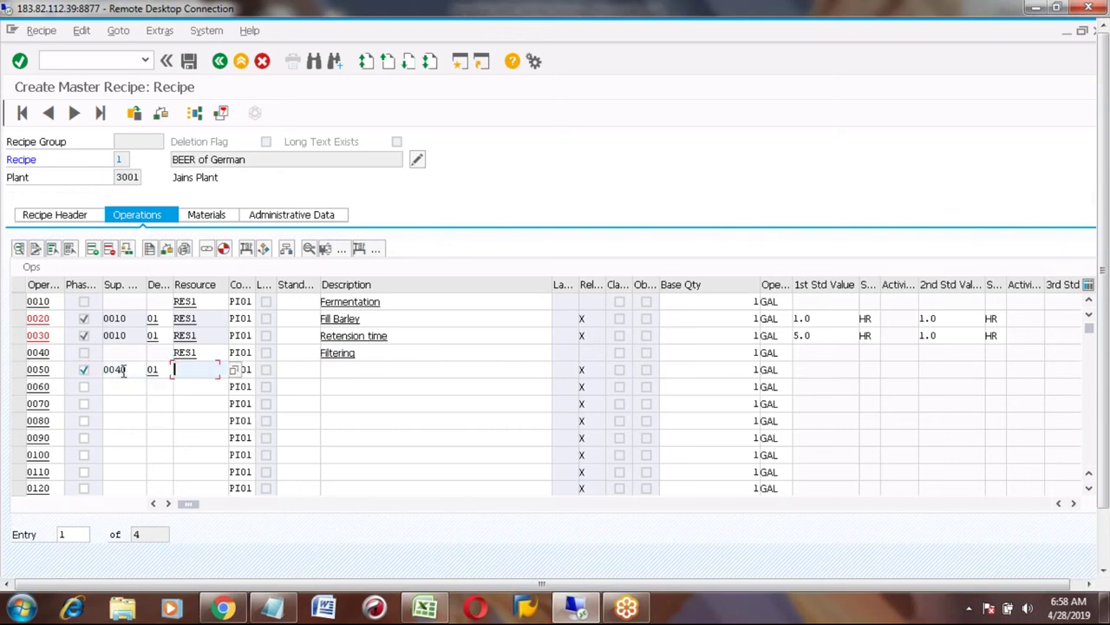
key("Return")
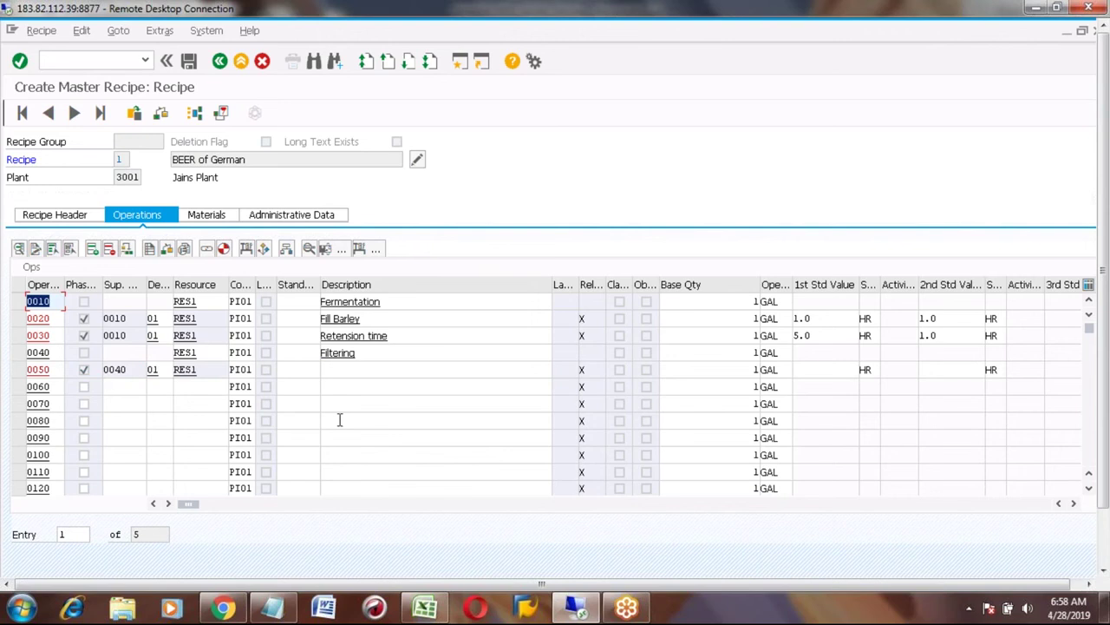
Describe phase 0050 as "Transfer" and set its first and second standard values to 1 HR each
left_click(338, 371)
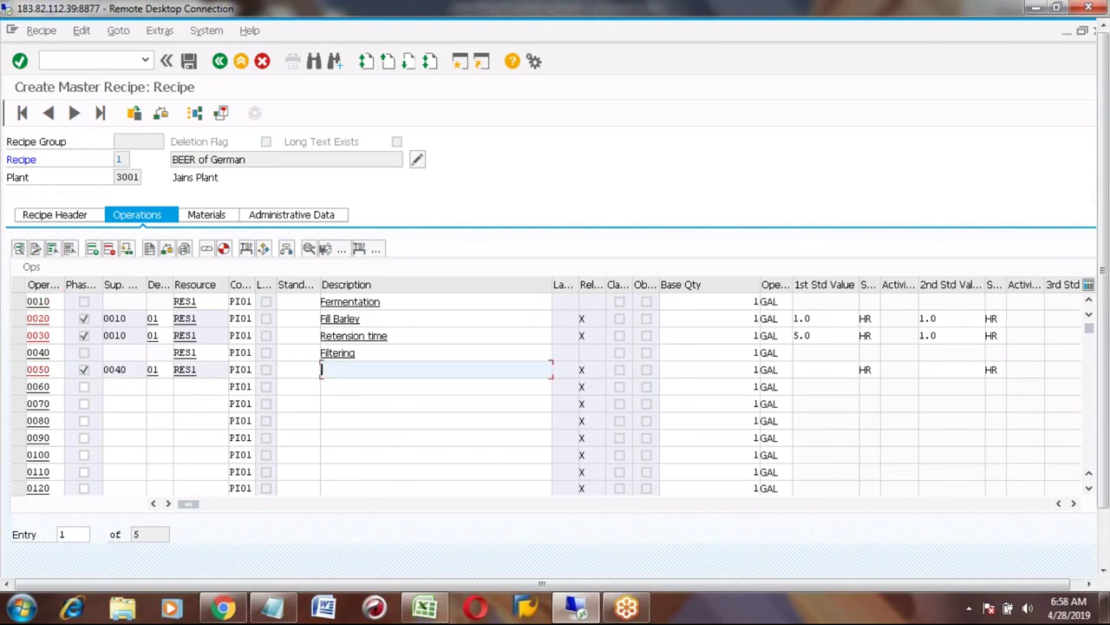
type("Transfer")
left_click(822, 368)
type("1.0")
key("Return")
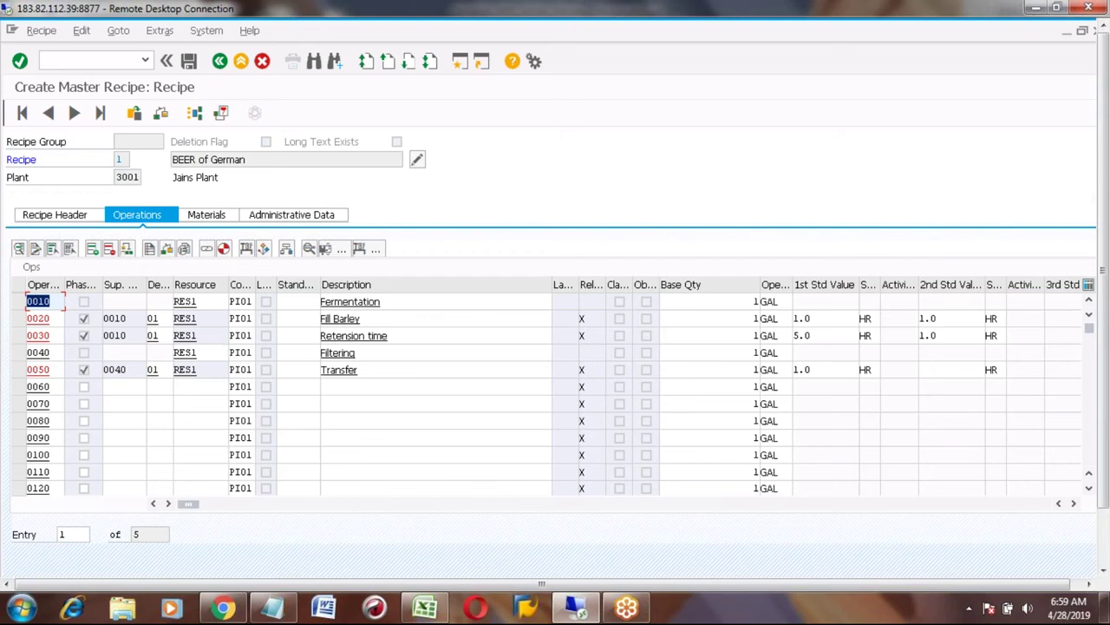
left_click(943, 371)
type("1")
key("Return")
Select the Transfer phase 0050 in the recipe's operations list
left_click(19, 319)
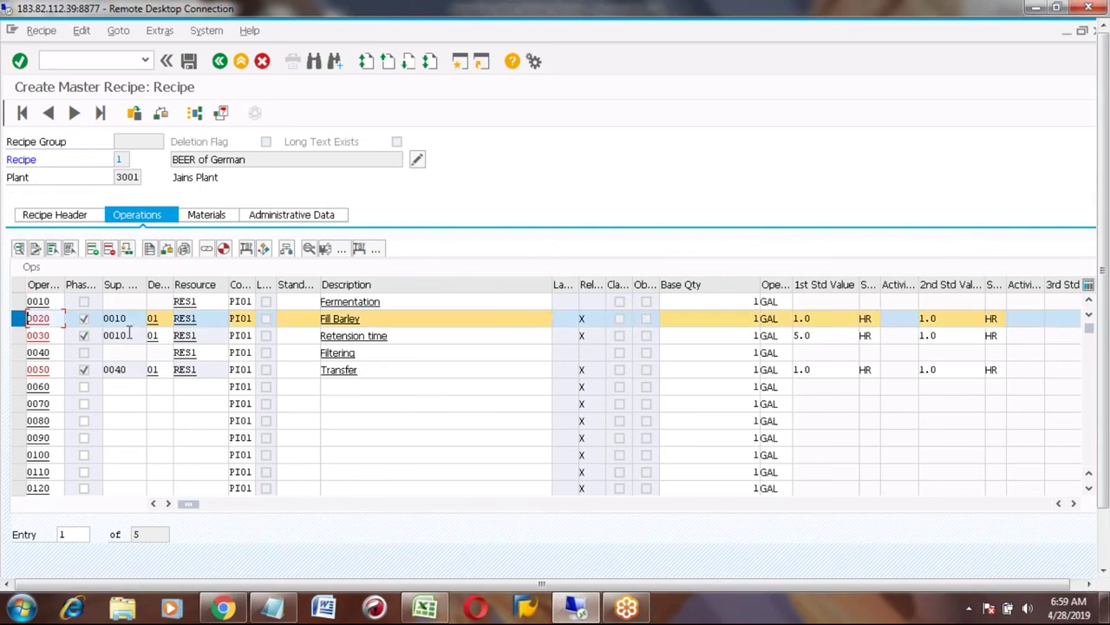
left_click(19, 318)
left_click(19, 370)
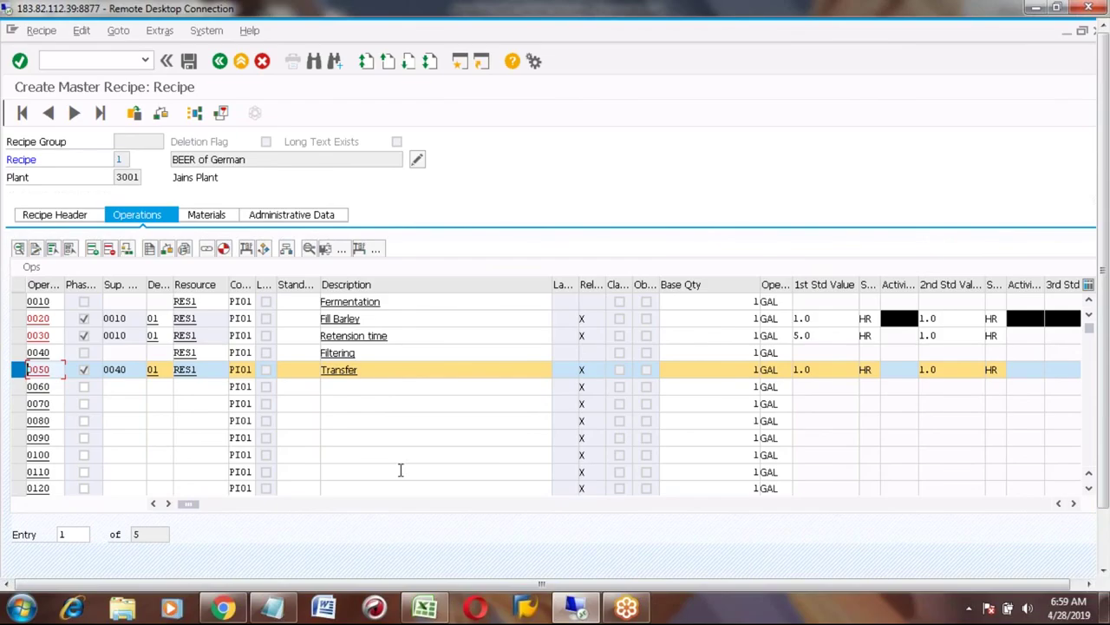
Switch to the Excel notes, review the PI sheet entry in C463, and return to the SAP master recipe
left_click(425, 609)
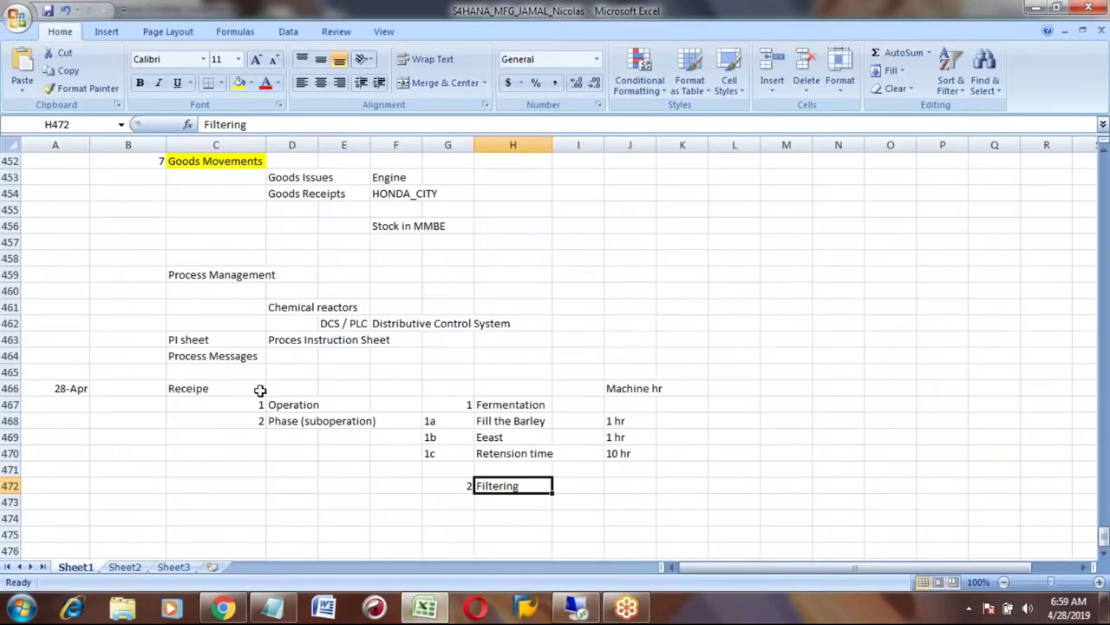
left_click(194, 343)
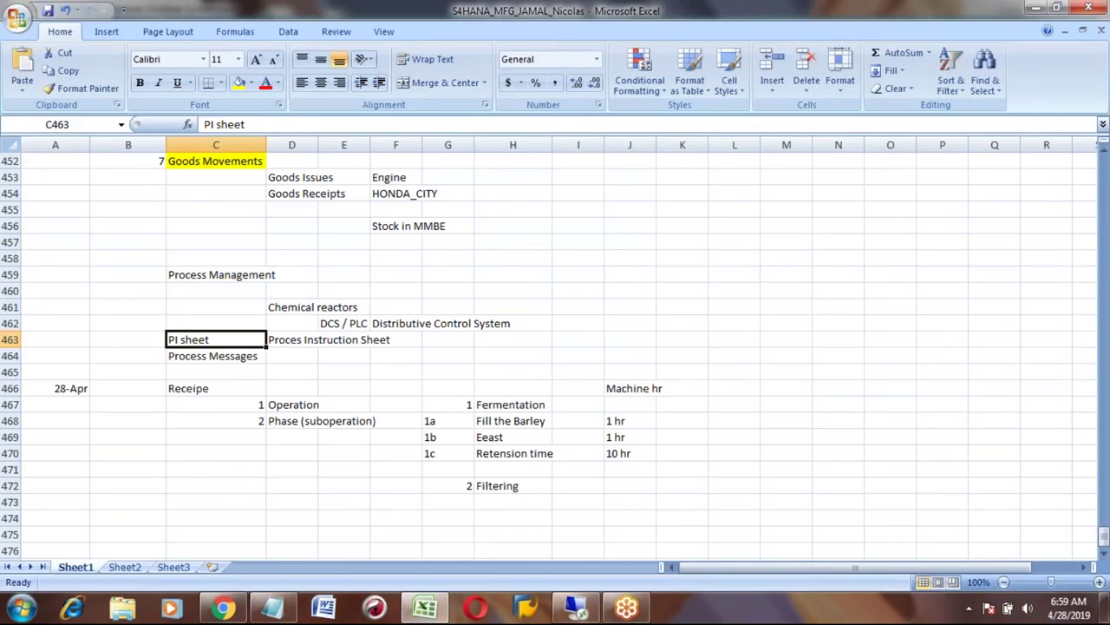
key("alt+Tab")
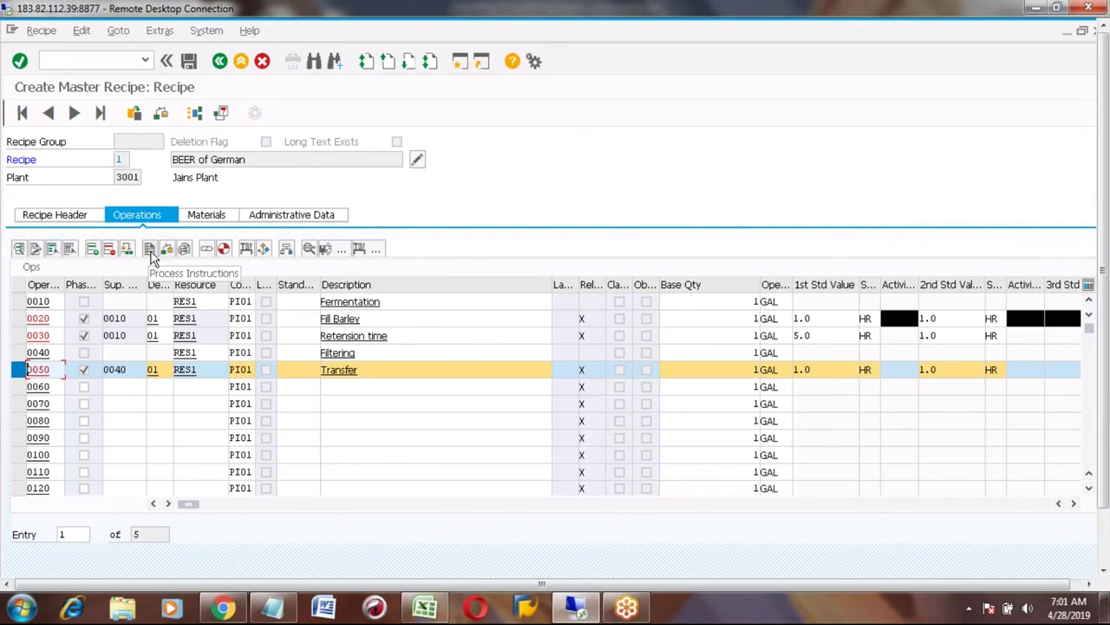
Open the Transfer phase's process instructions and bring up the available categories for line 0010
left_click(151, 251)
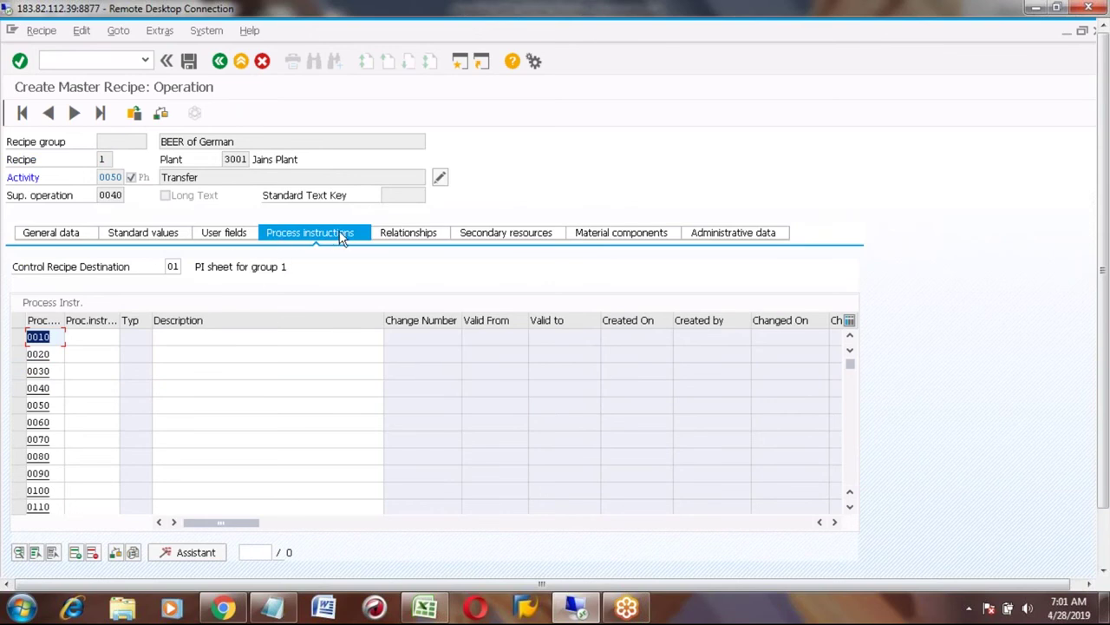
left_click(90, 336)
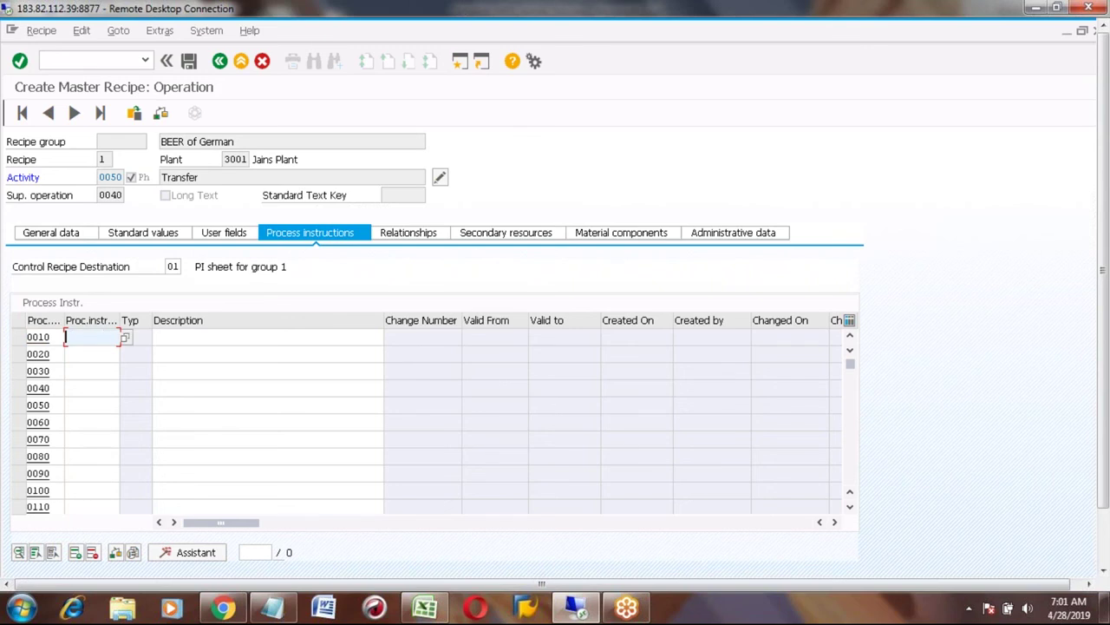
left_click(125, 337)
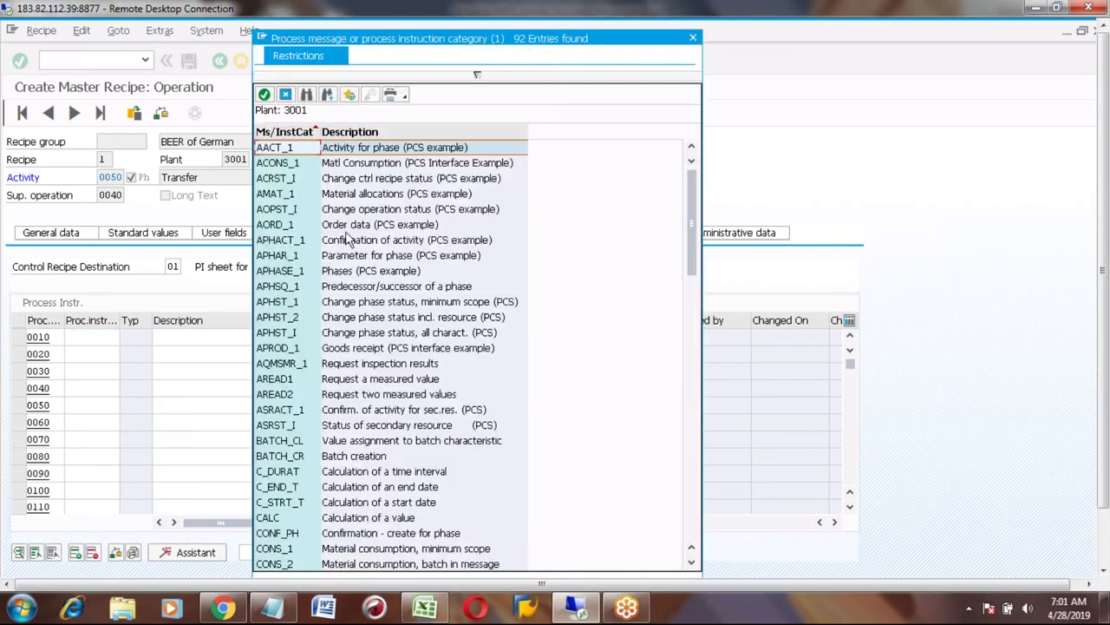
Assign category CONS_1 (Material consumption, minimum scope) to process instruction line 0010
left_click(345, 230)
key("Down")
key("Down")
key("Down")
key("Down")
key("Down")
key("Down")
key("Down")
key("Down")
key("Down")
key("Down")
key("Down")
key("Down")
key("Down")
key("Down")
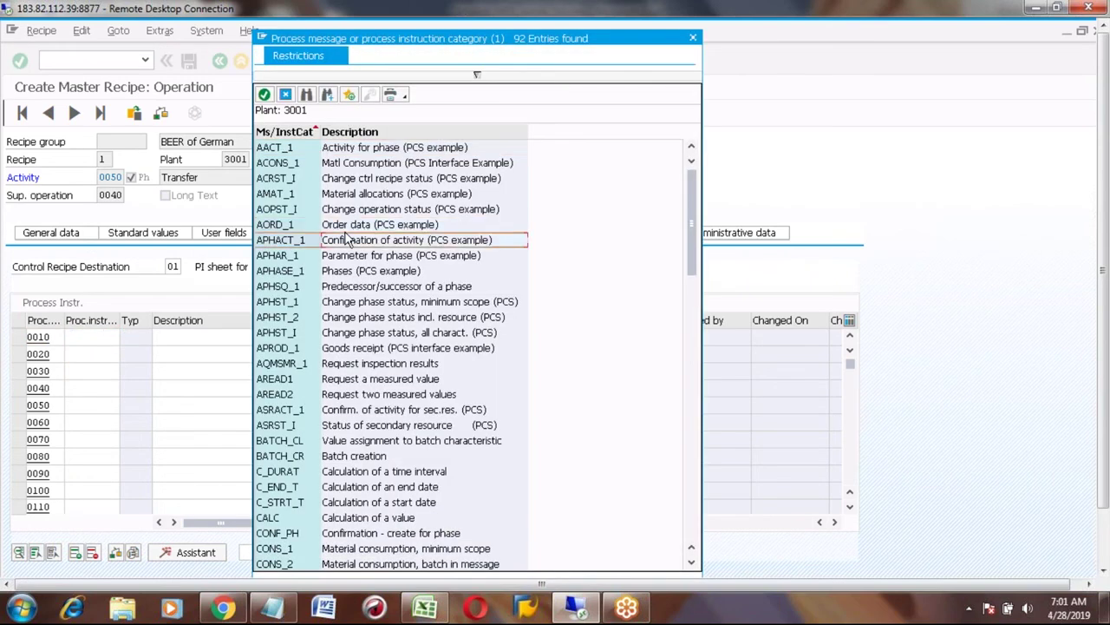
key("Down")
key("Down")
key("Down")
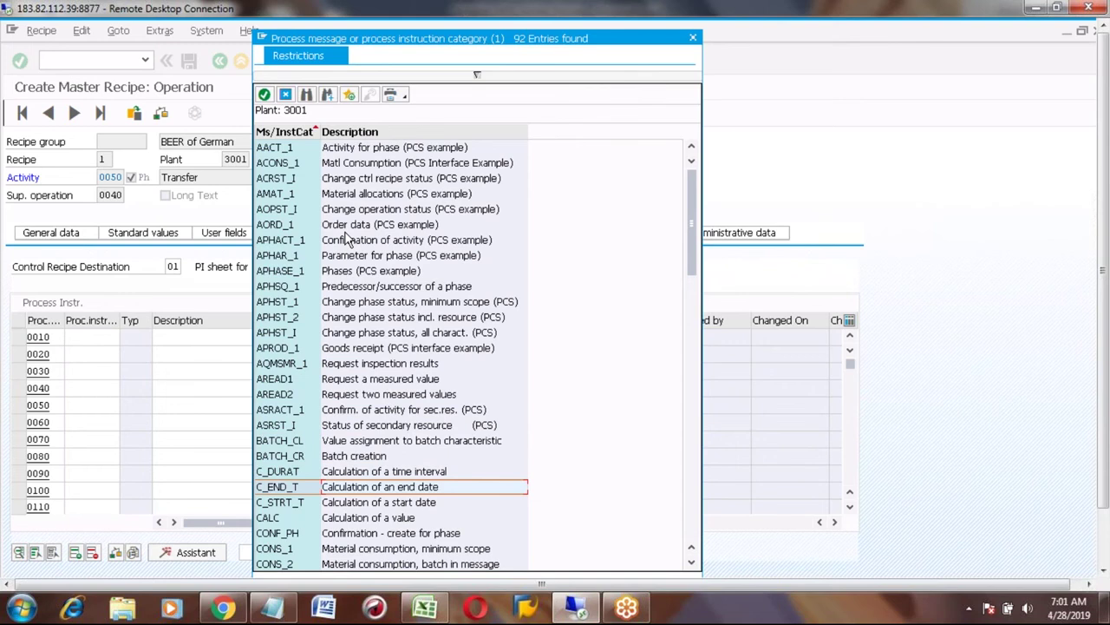
key("Up")
key("Up")
key("Up")
key("Up")
key("Up")
key("Up")
key("Up")
key("Up")
key("Up")
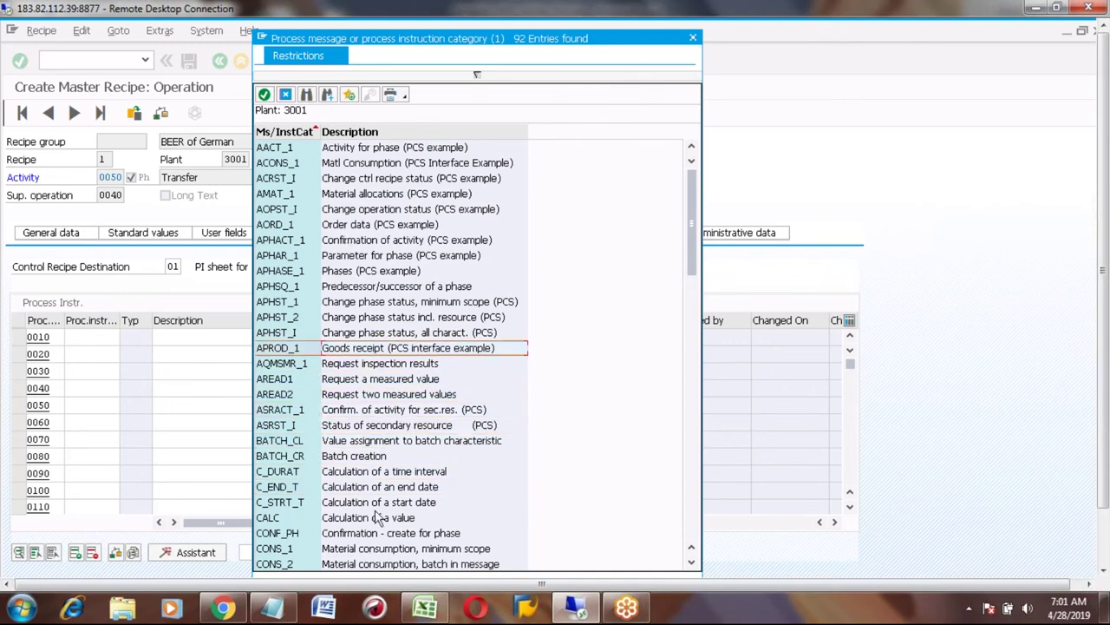
left_click(350, 550)
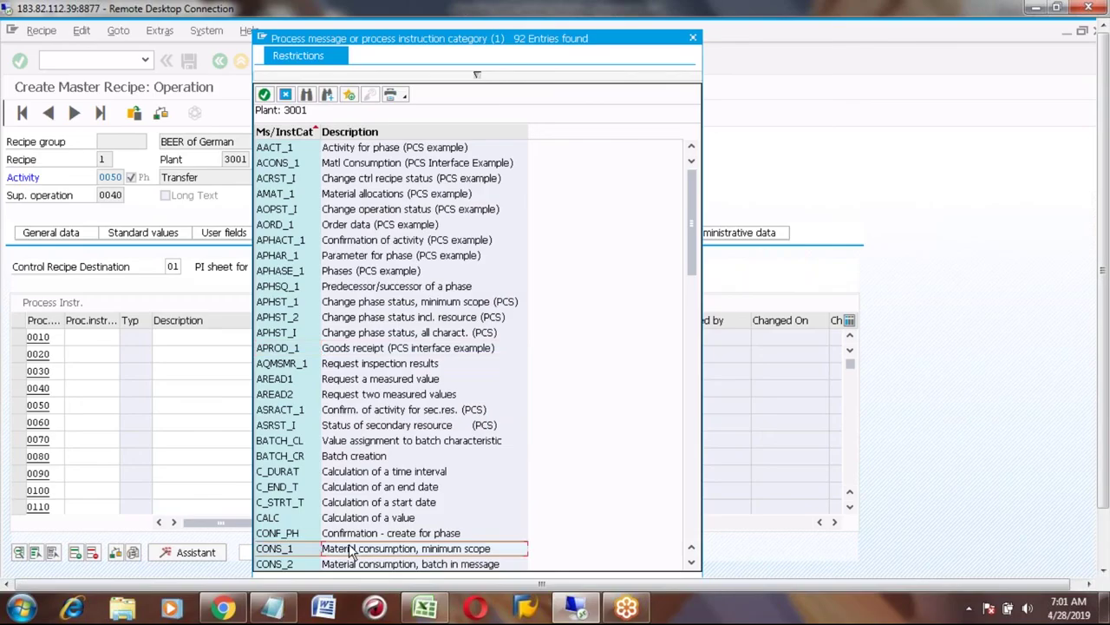
scroll(350, 550, "down", 2)
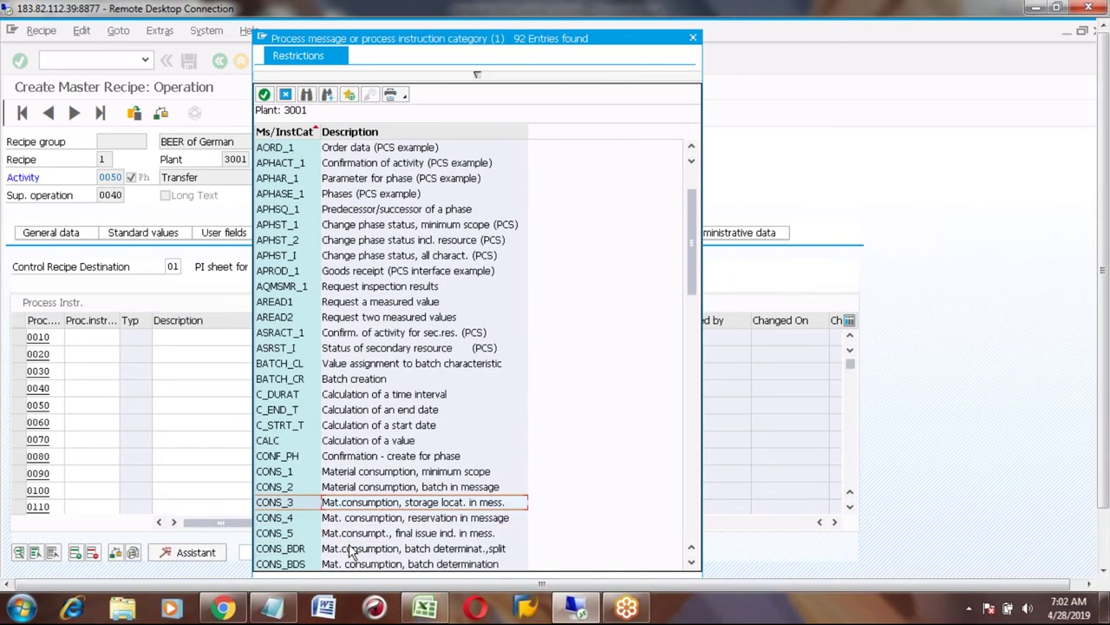
key("Up")
key("Up")
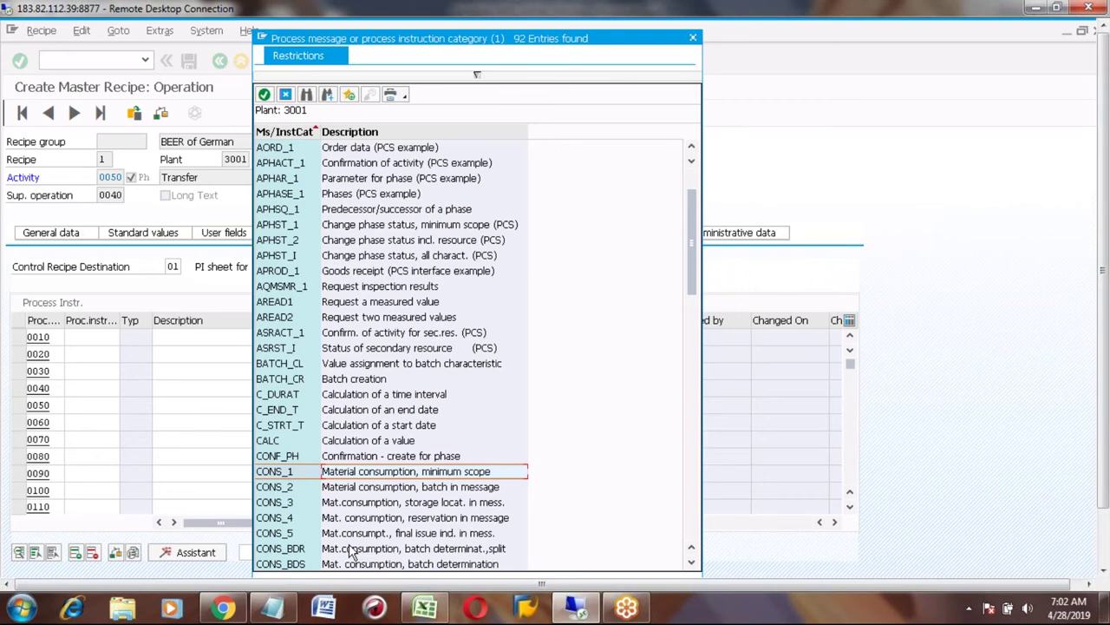
double_click(282, 471)
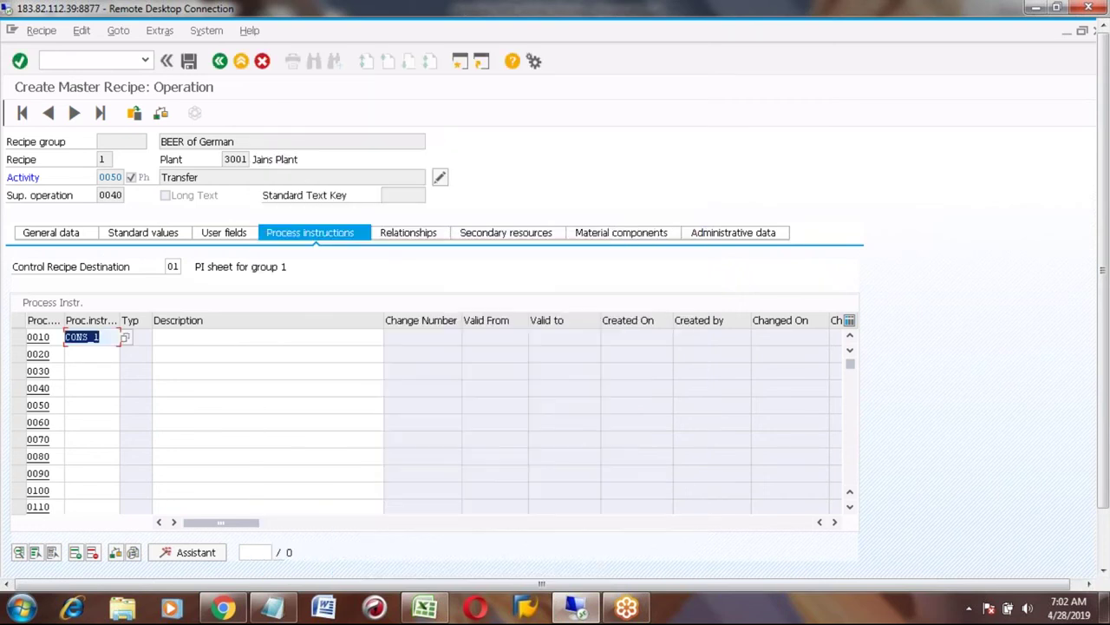
key("Return")
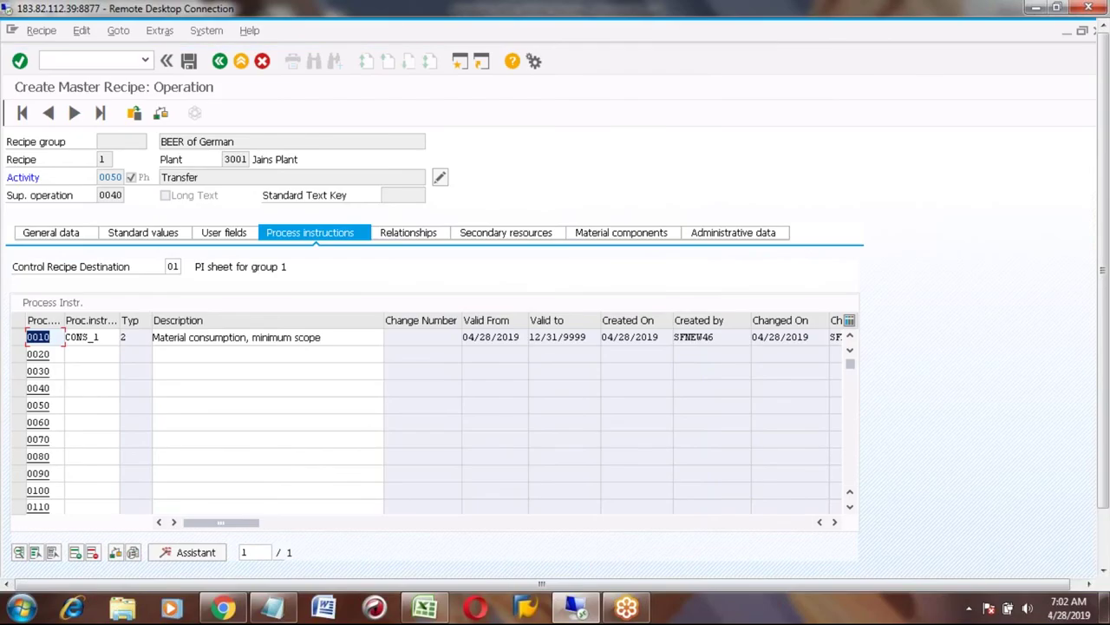
For process instruction line 0020, select category PROD_1 (Goods receipt, minimum scope) from the available categories
left_click(93, 353)
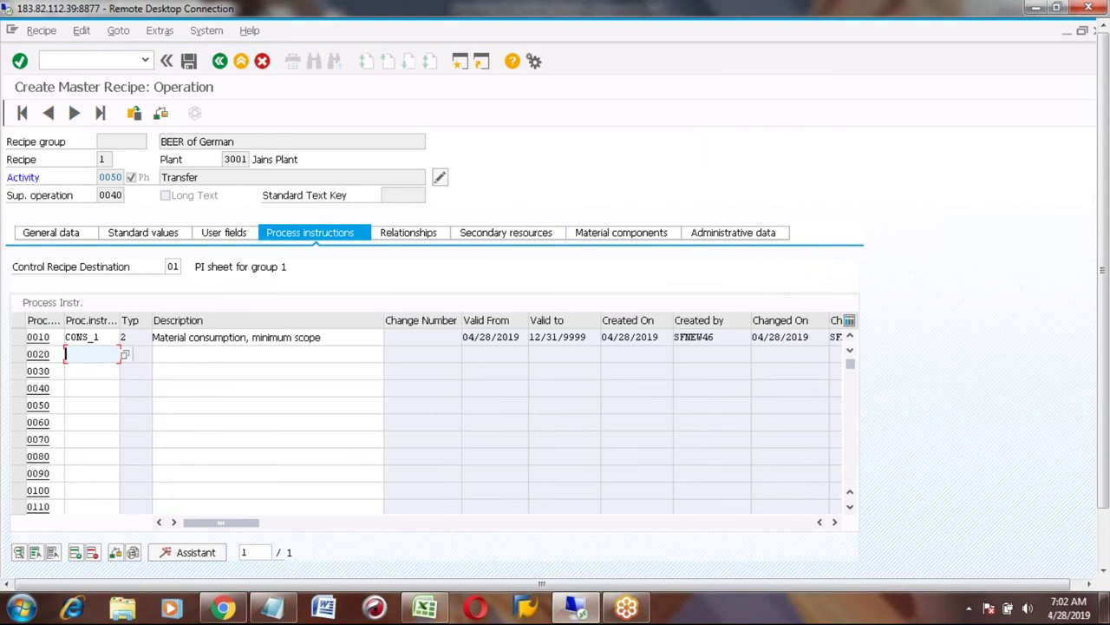
left_click(125, 355)
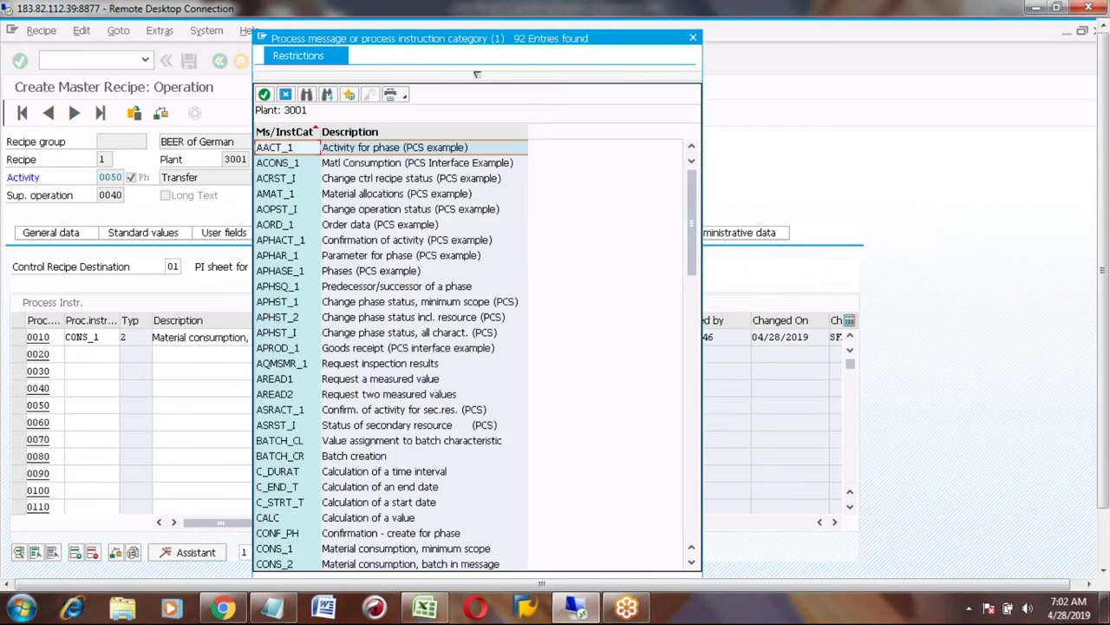
left_click(299, 440)
key("Down")
key("Down")
key("Down")
key("Down")
key("Down")
key("Down")
key("Down")
key("Down")
key("Down")
key("Down")
key("Down")
key("Down")
key("Down")
key("Down")
key("Down")
key("Down")
key("Down")
key("Down")
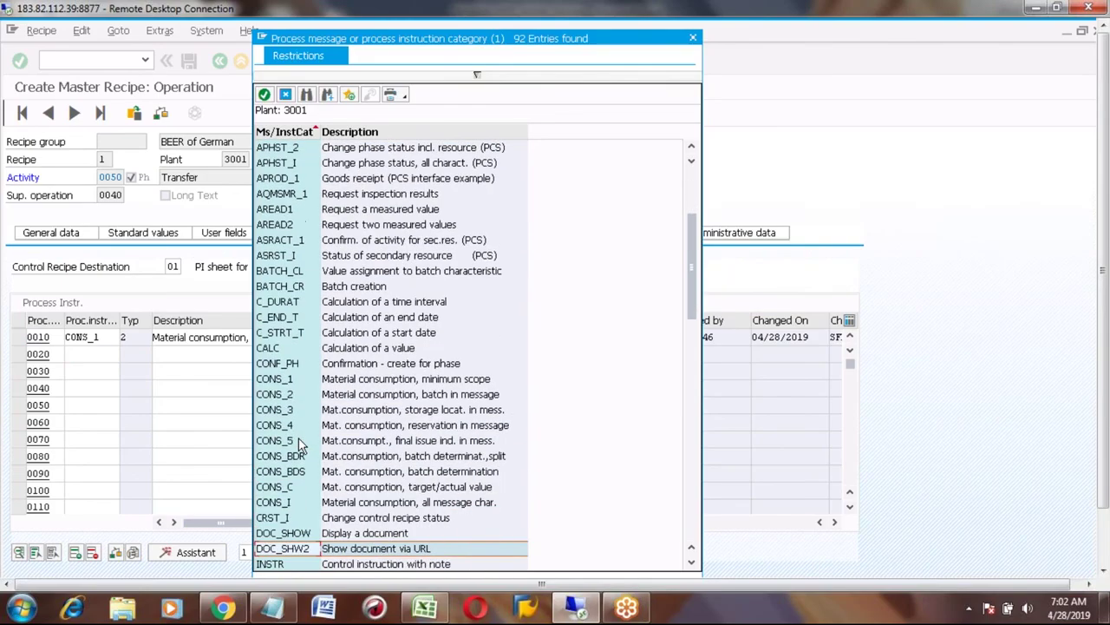
key("Down")
key("Down")
key("Down")
key("Down")
key("Down")
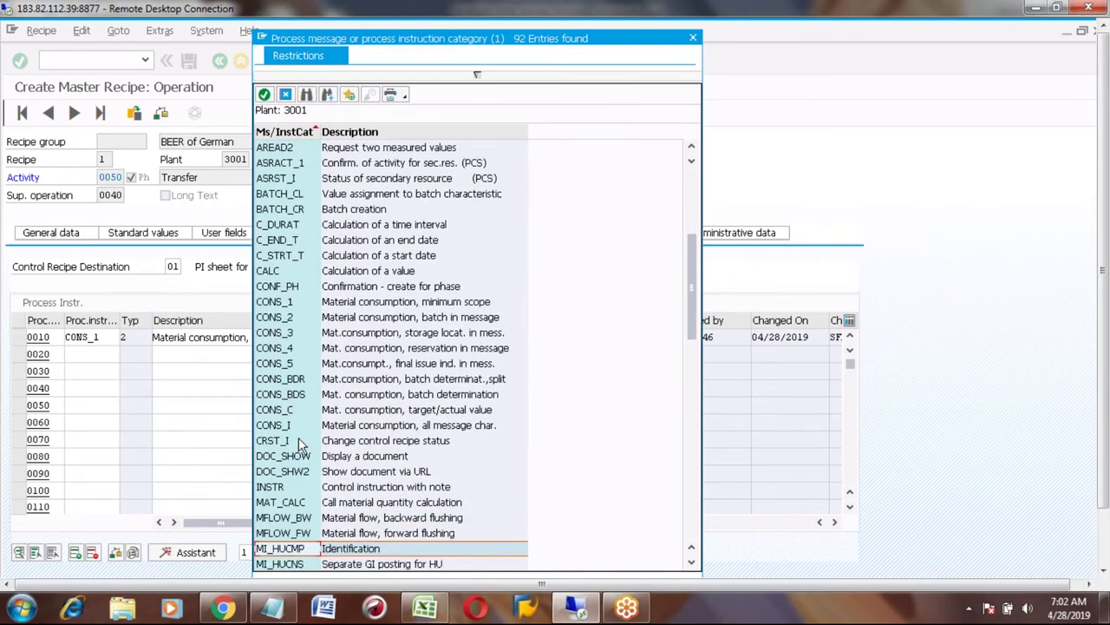
key("Down")
key("Down")
key("Down")
key("Down")
key("Down")
key("Down")
key("Down")
key("Down")
key("Down")
key("Down")
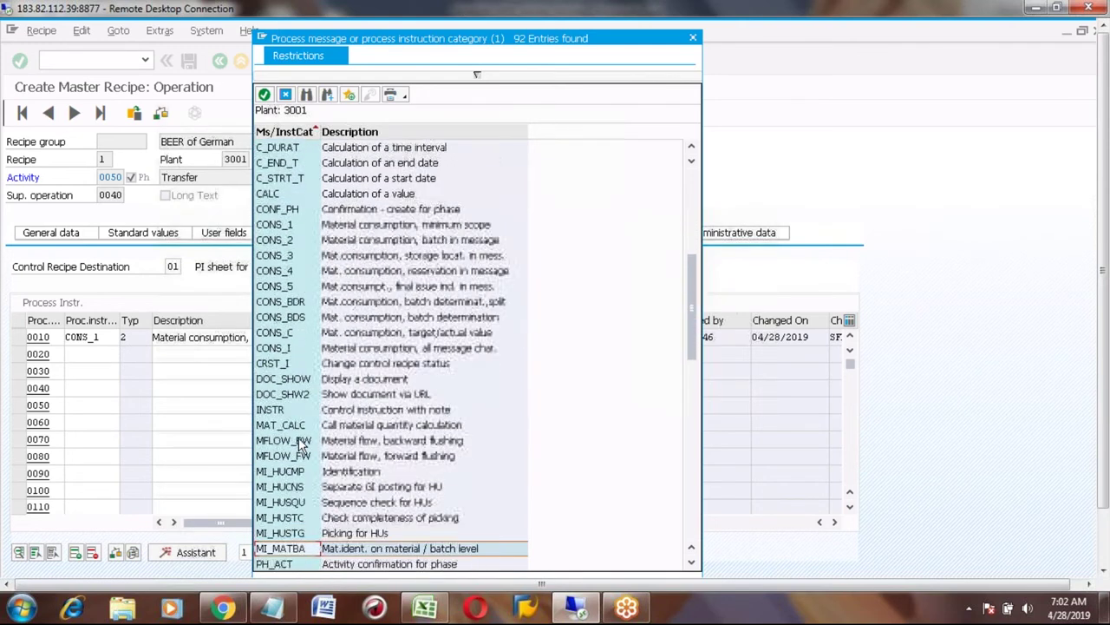
key("Down")
key("Down")
key("Down")
key("Down")
key("Down")
key("Down")
key("Down")
key("Down")
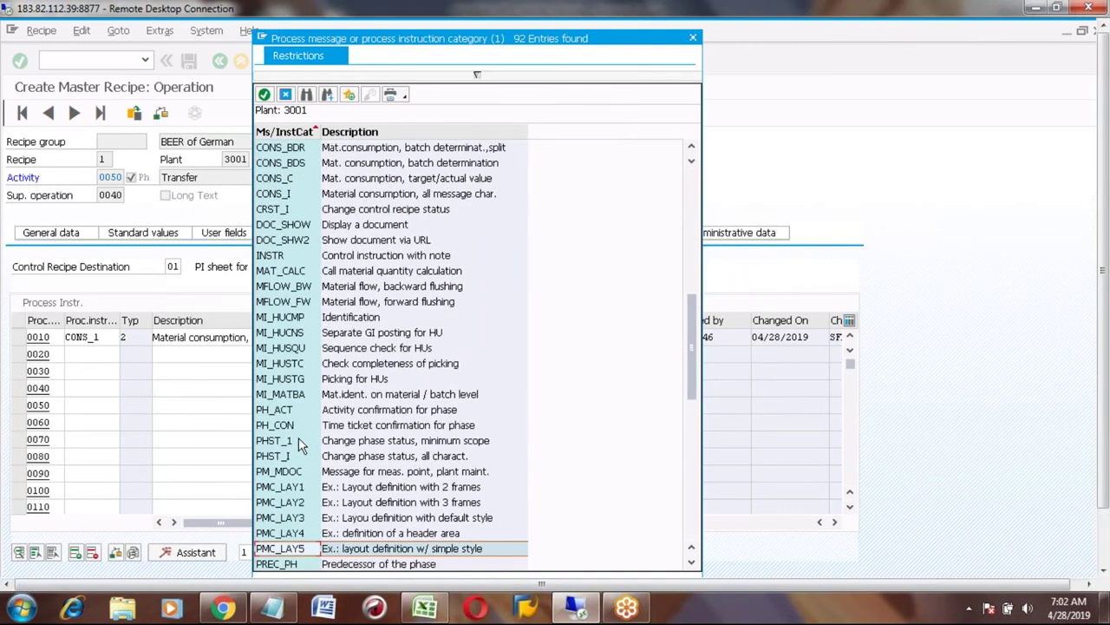
key("Down")
key("Down")
key("Down")
key("Down")
key("Down")
key("Down")
key("Down")
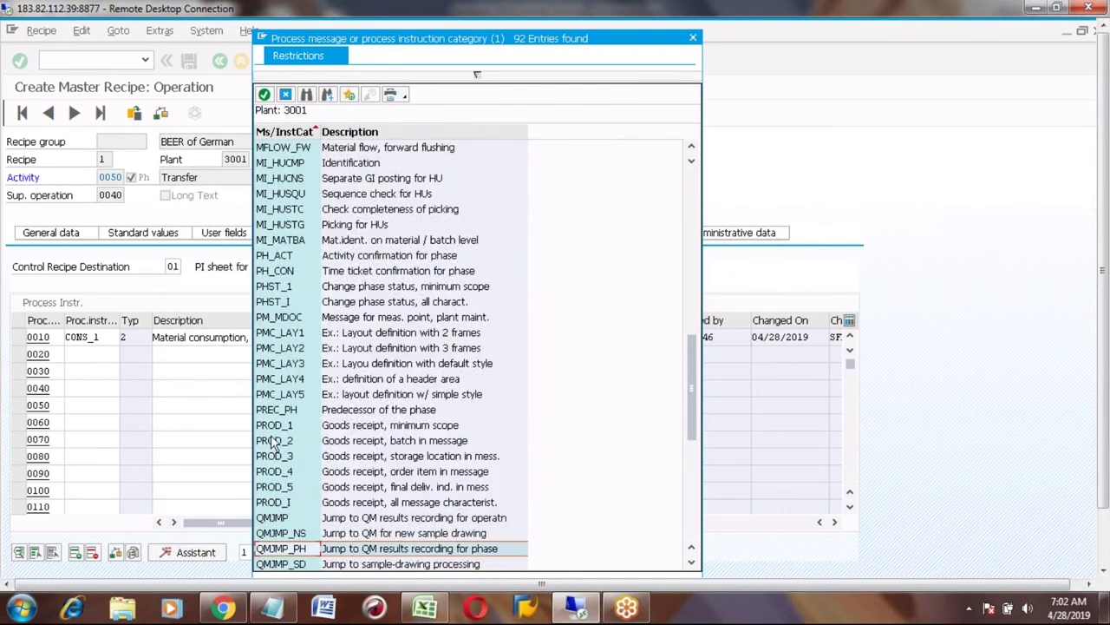
left_click(272, 425)
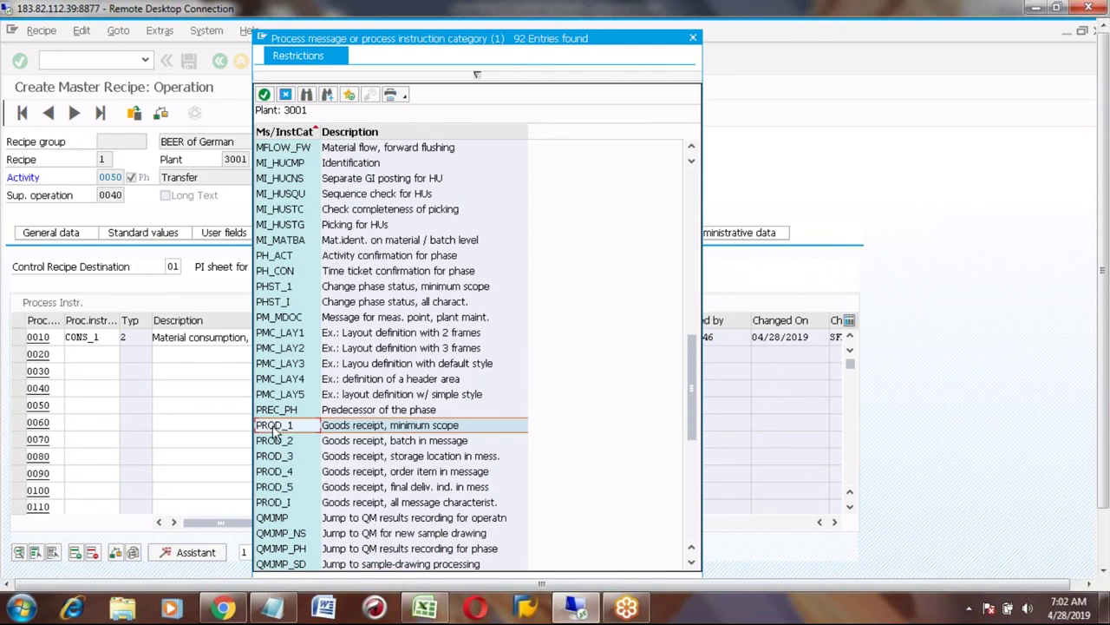
Add PROD_1 (Goods receipt, minimum scope) as process instruction 0020 for the Transfer phase 0050
double_click(274, 427)
key("Return")
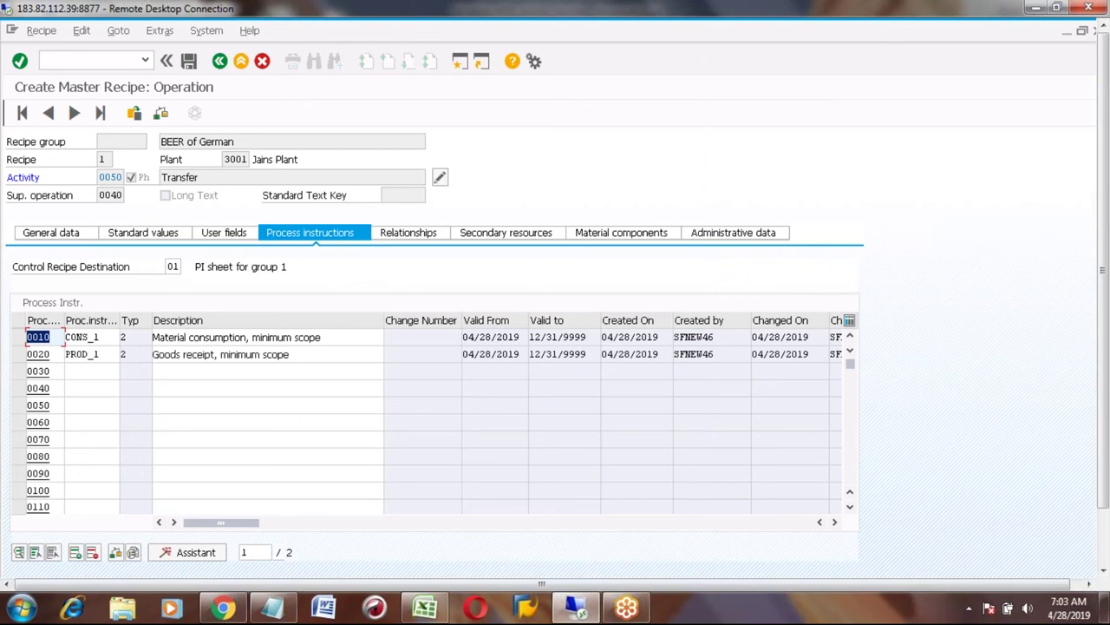
Browse the available process instruction categories for line 0030 and close the list without choosing one
left_click(92, 370)
left_click(124, 370)
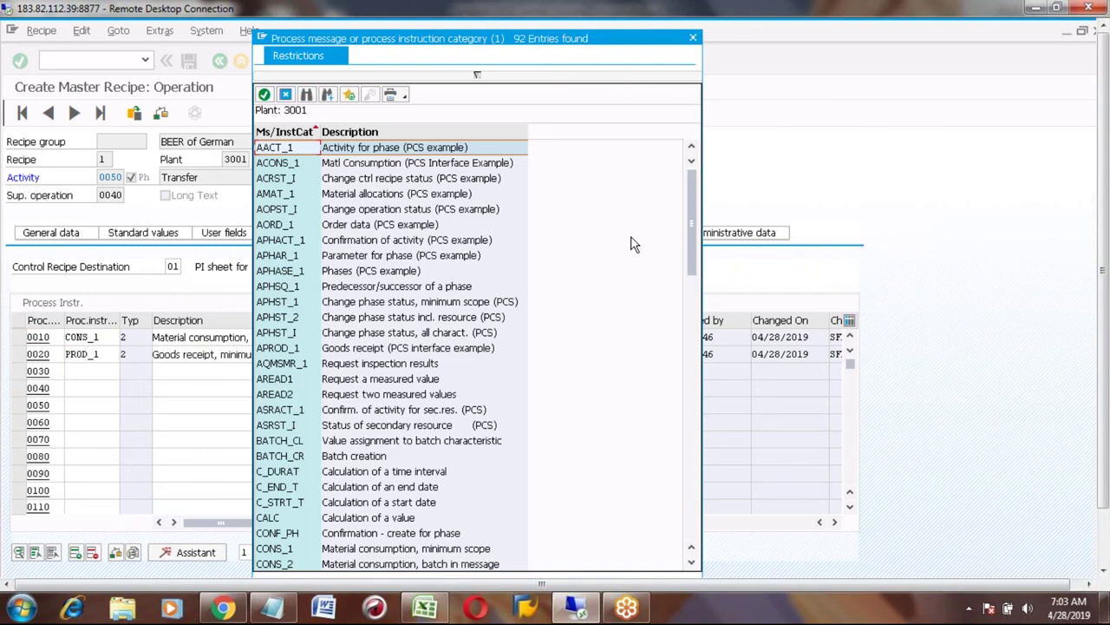
left_click(691, 515)
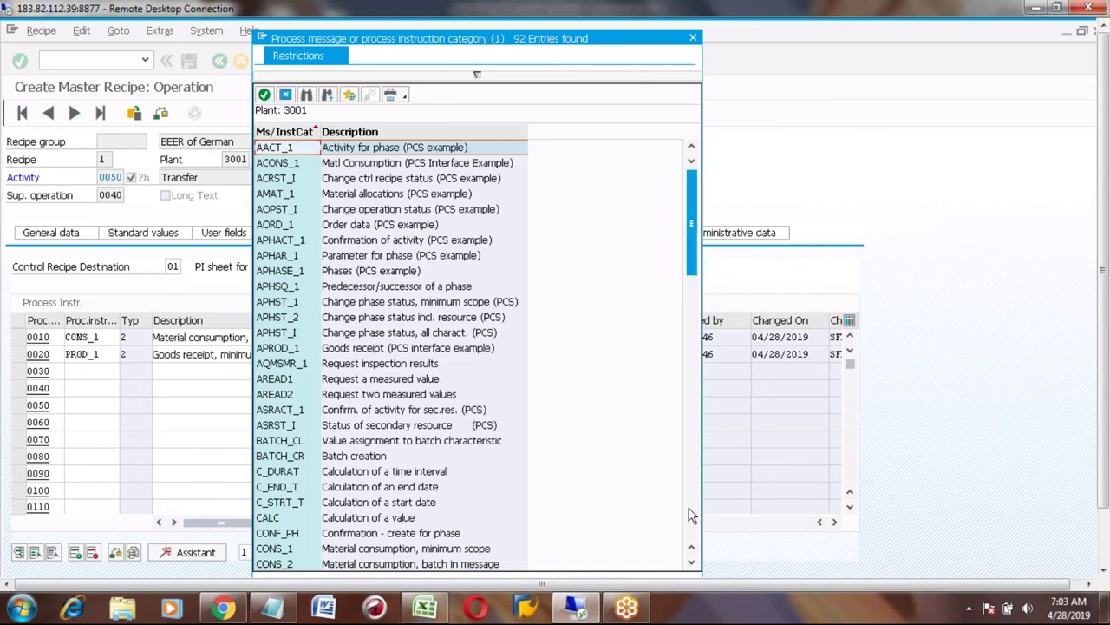
left_click(691, 515)
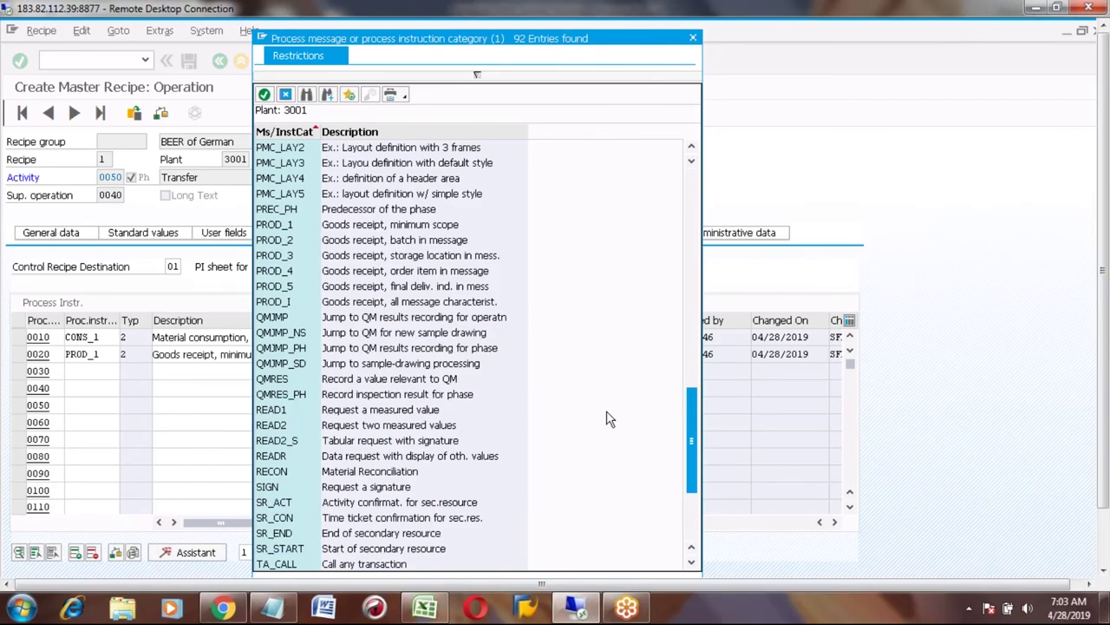
left_click(691, 529)
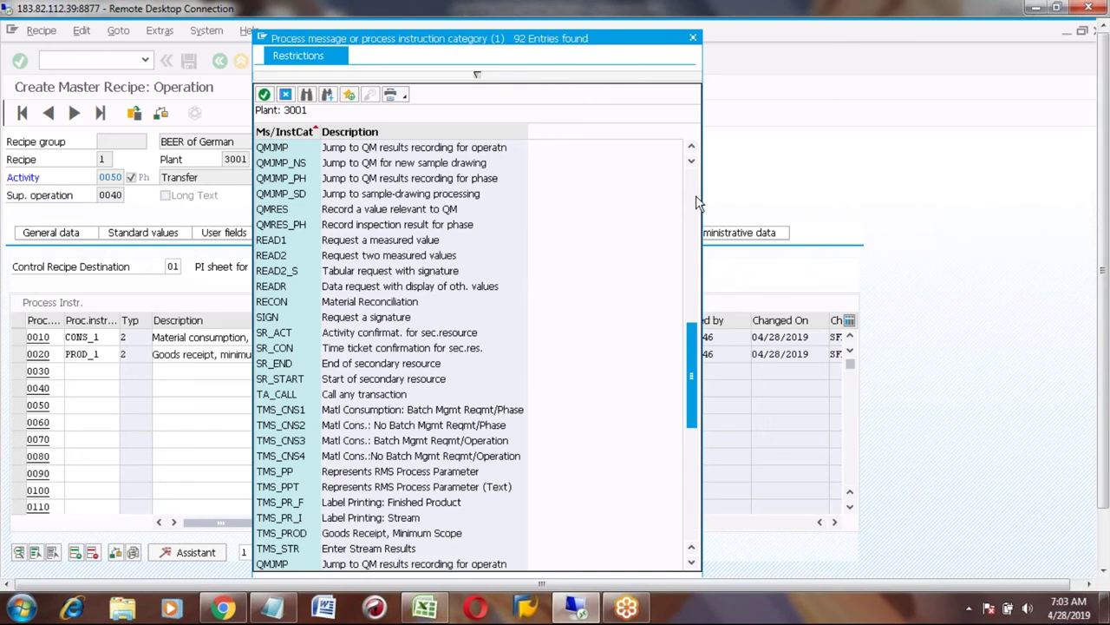
scroll(698, 202, "up", 20)
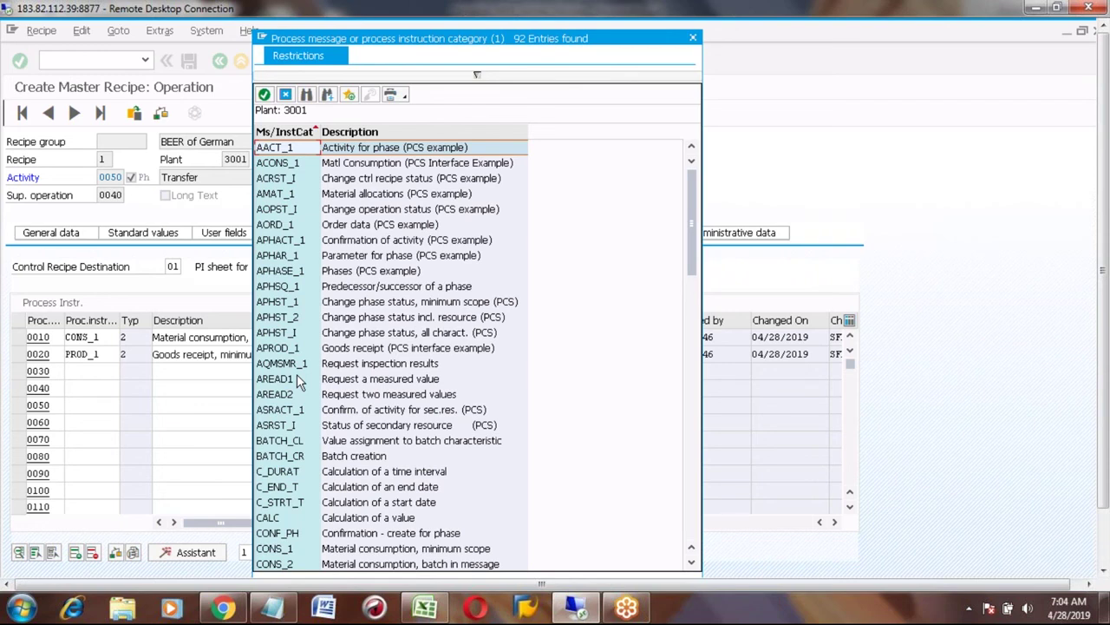
left_click(693, 39)
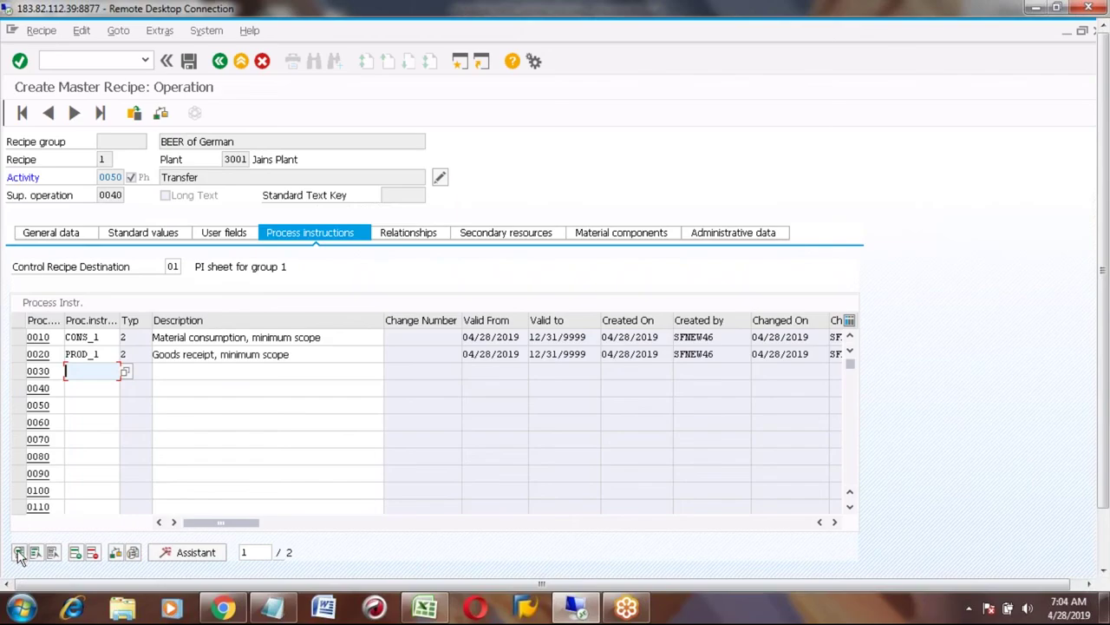
Open the details of process instruction CONS_1 and examine its process order, operation, phase and material characteristics
left_click(17, 338)
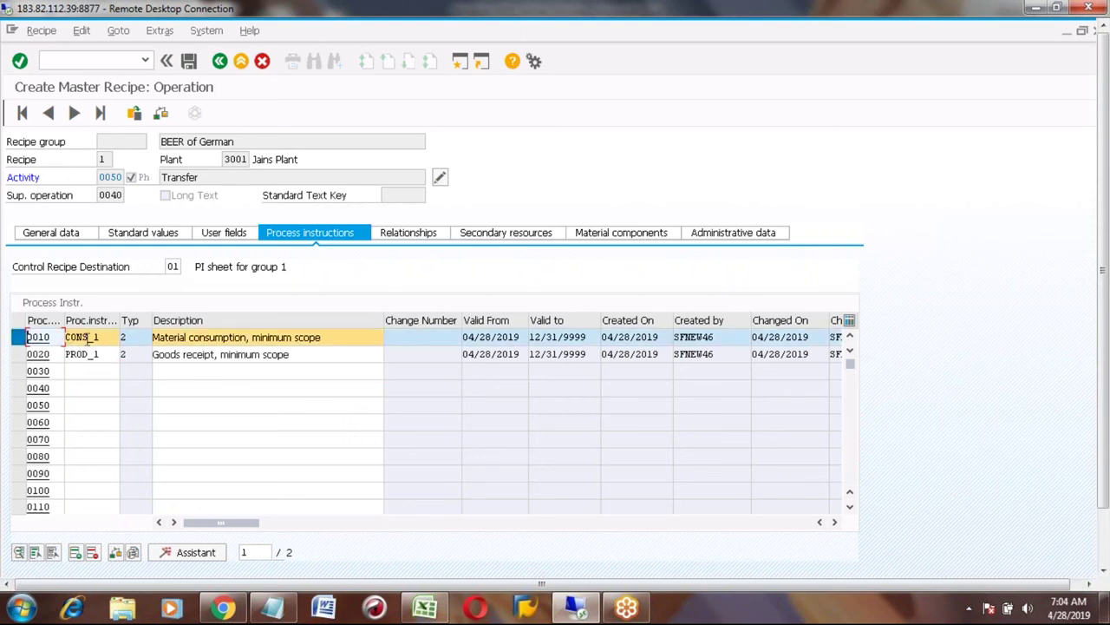
left_click(19, 554)
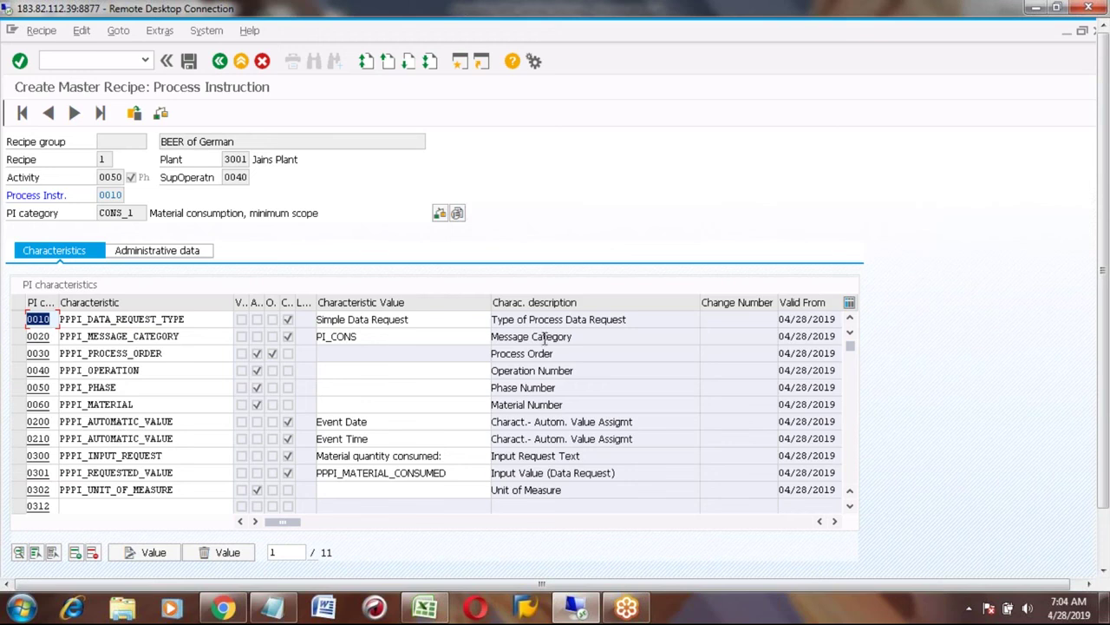
left_click(506, 353)
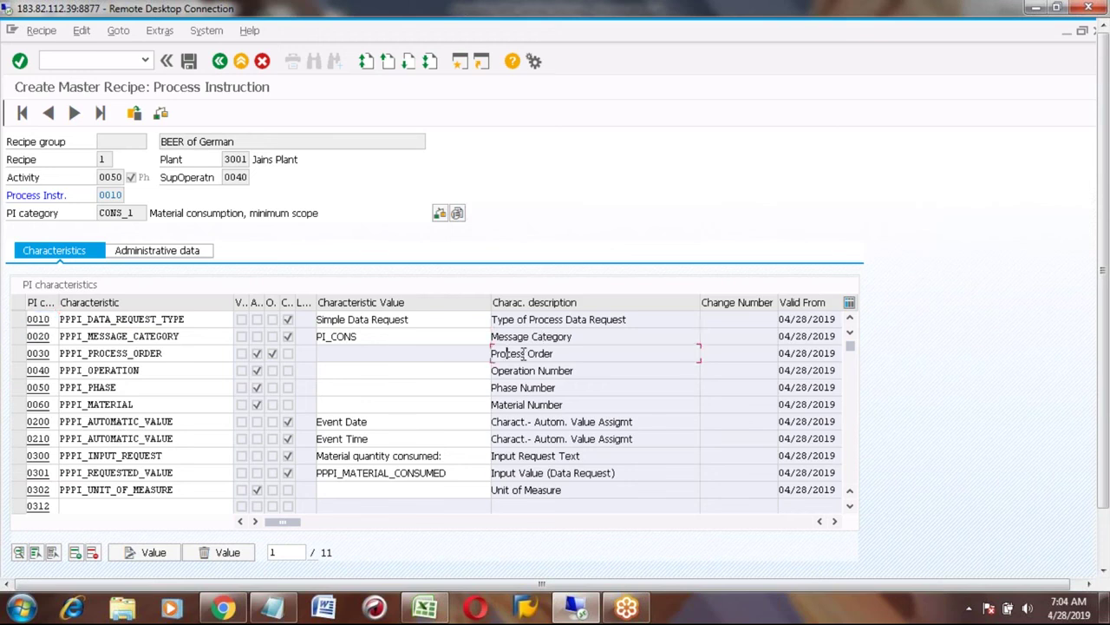
left_click(407, 353)
left_click(445, 370)
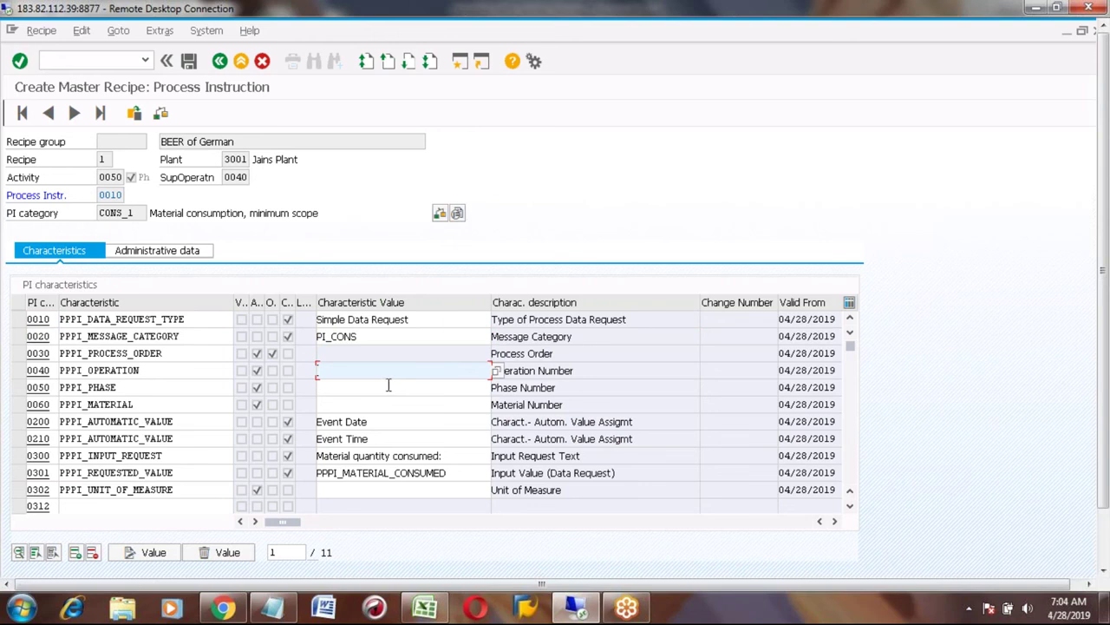
left_click(388, 384)
left_click(383, 402)
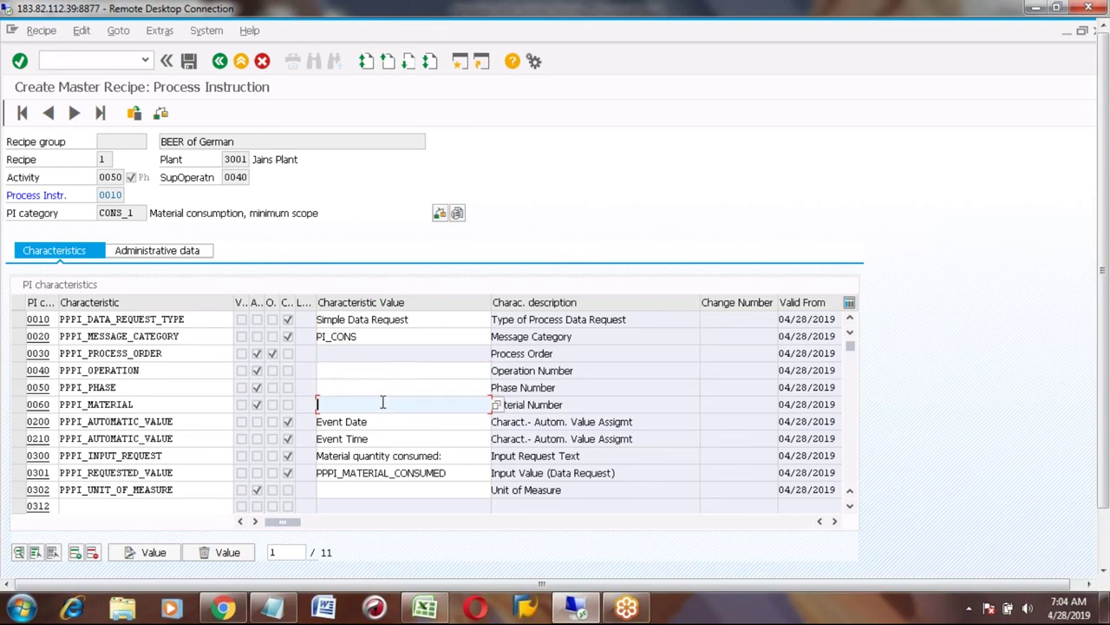
Examine the CONS_1 automatic values, input request, requested value and unit of measure, and return to the phase's process instructions
left_click(380, 423)
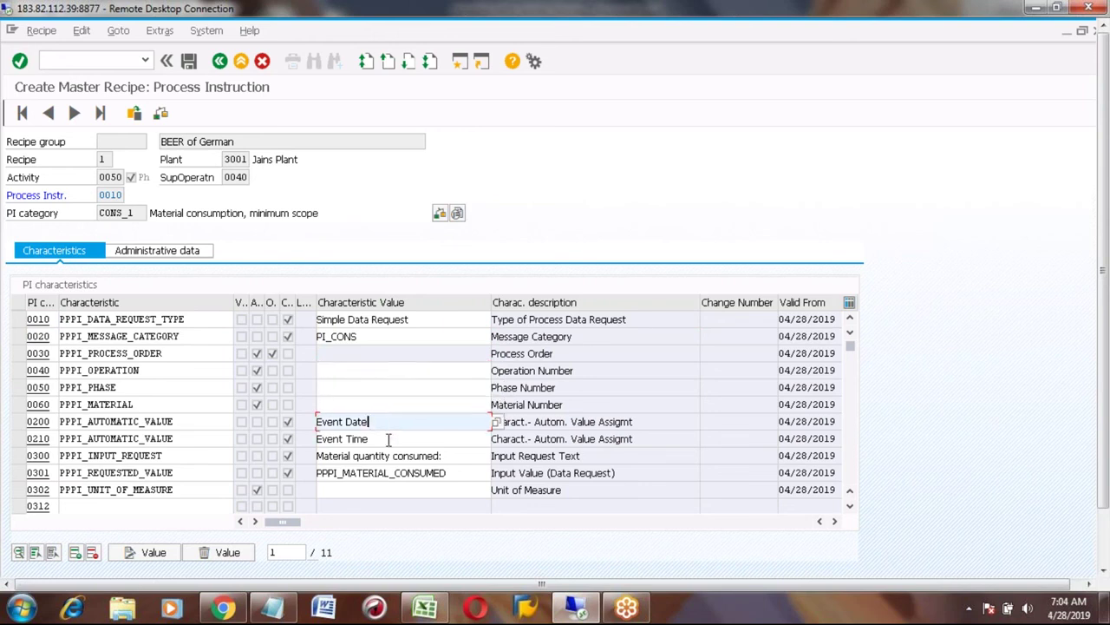
left_click(387, 439)
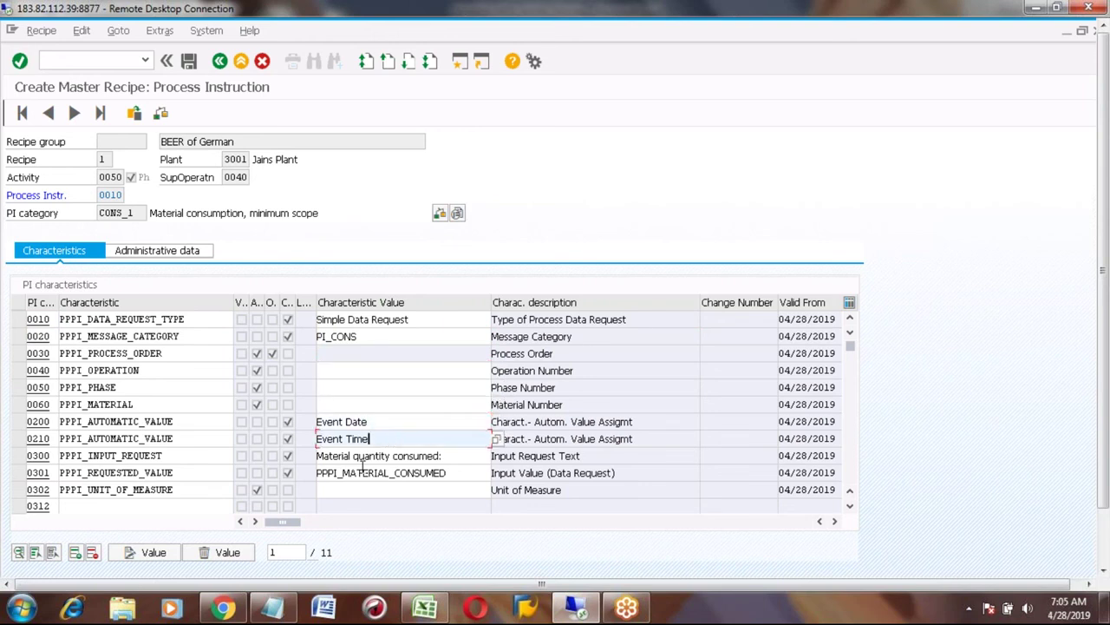
left_click(452, 457)
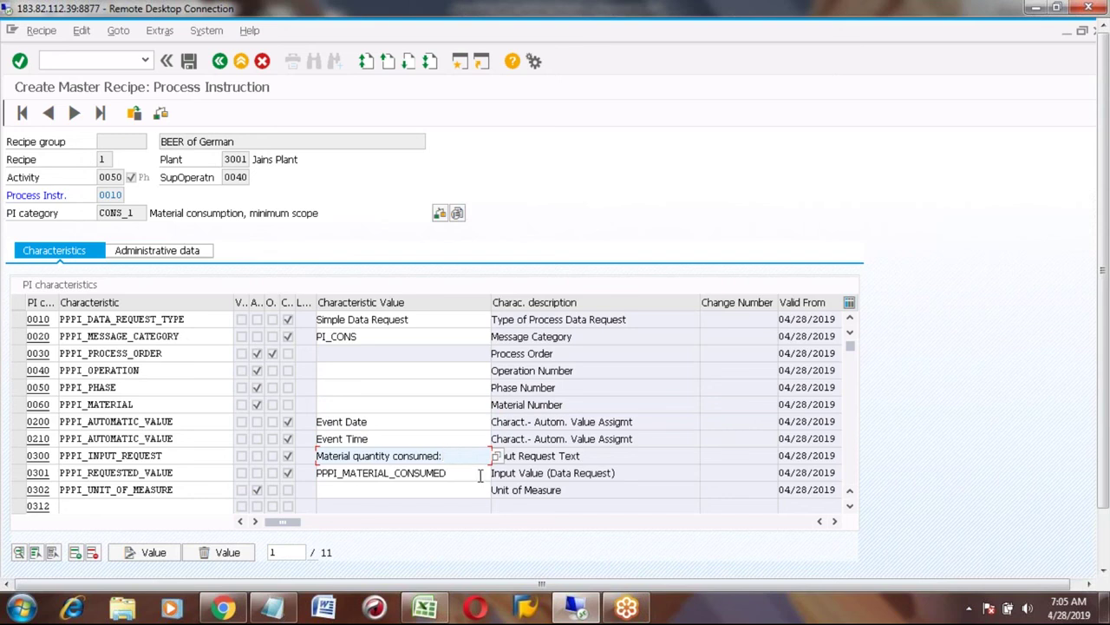
left_click(524, 456)
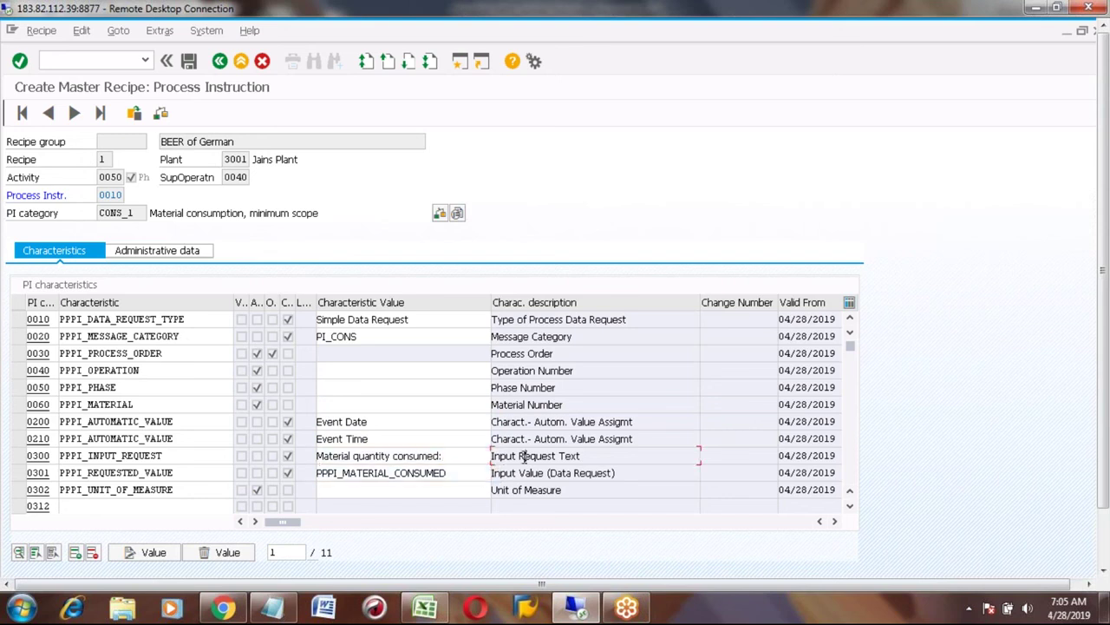
left_click(455, 472)
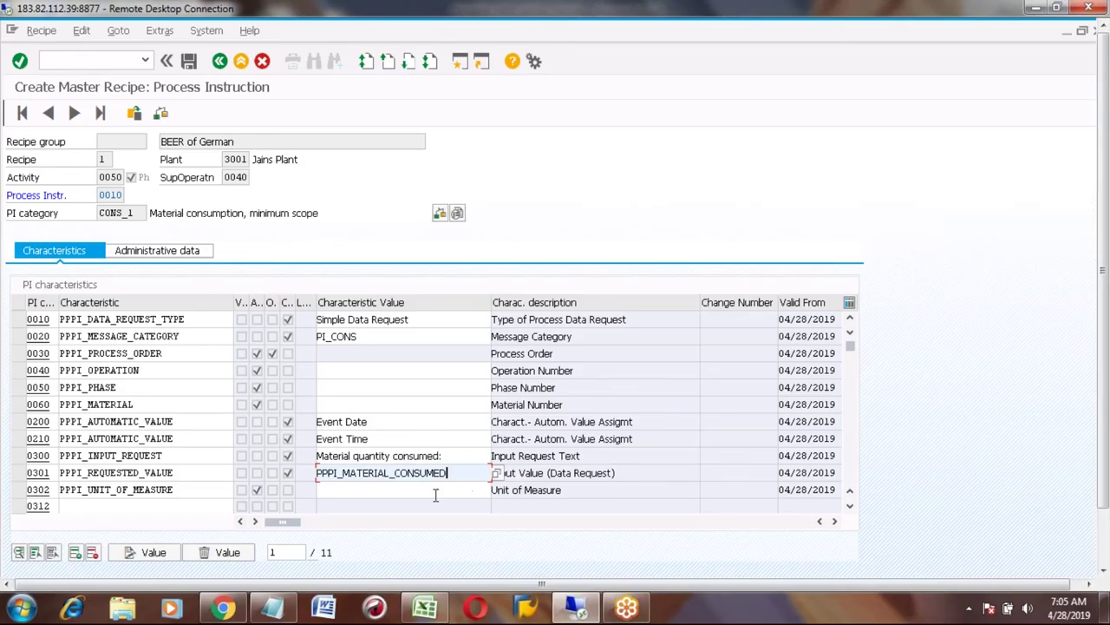
left_click(409, 491)
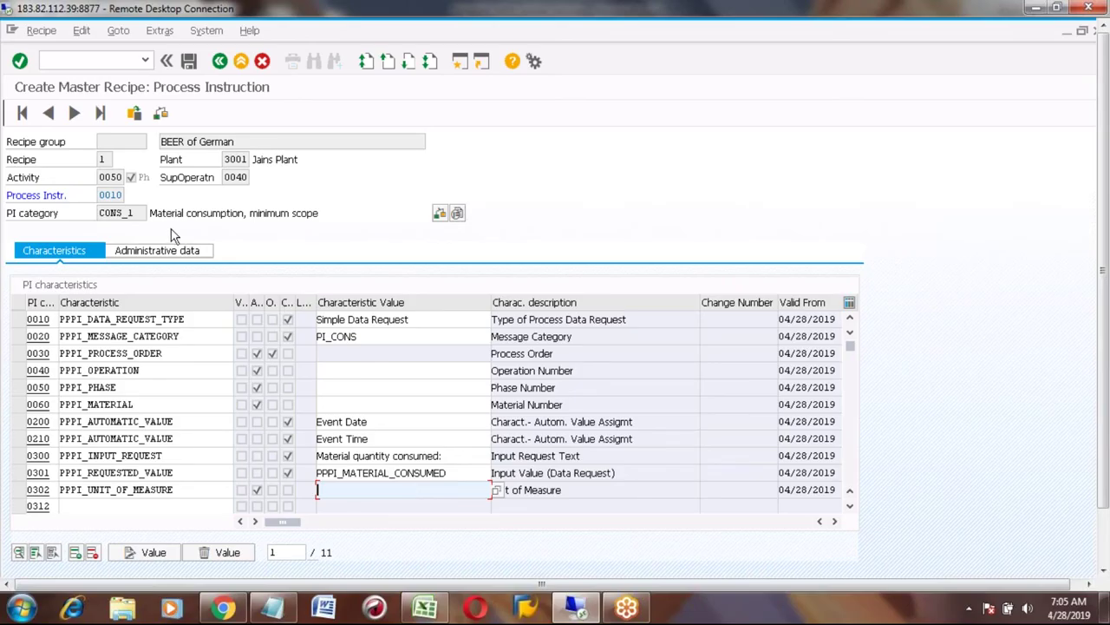
left_click(145, 217)
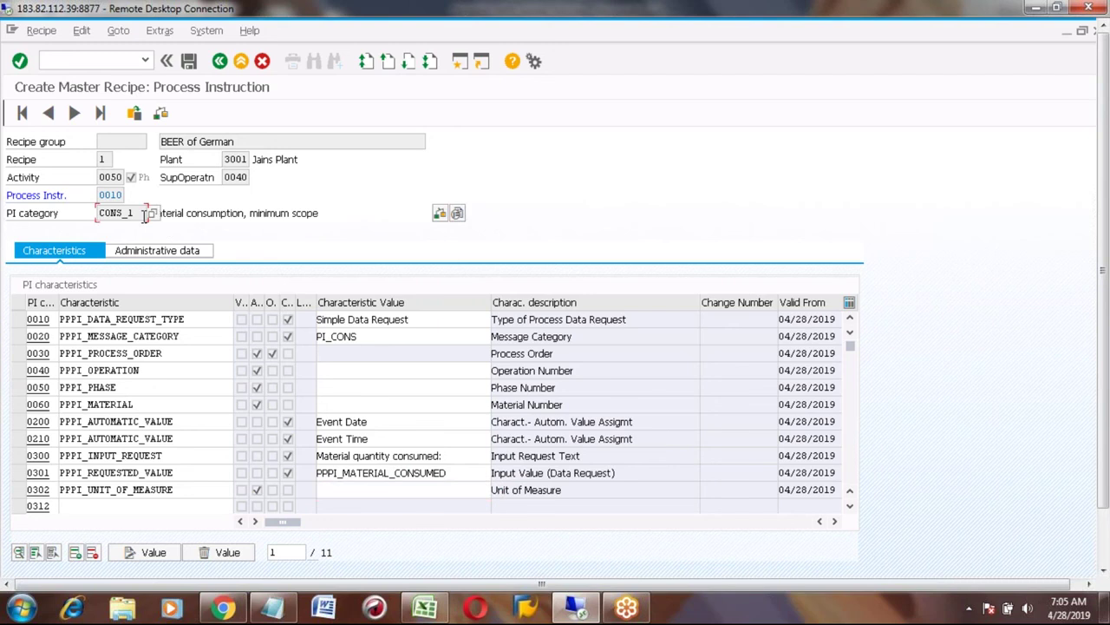
left_click(221, 61)
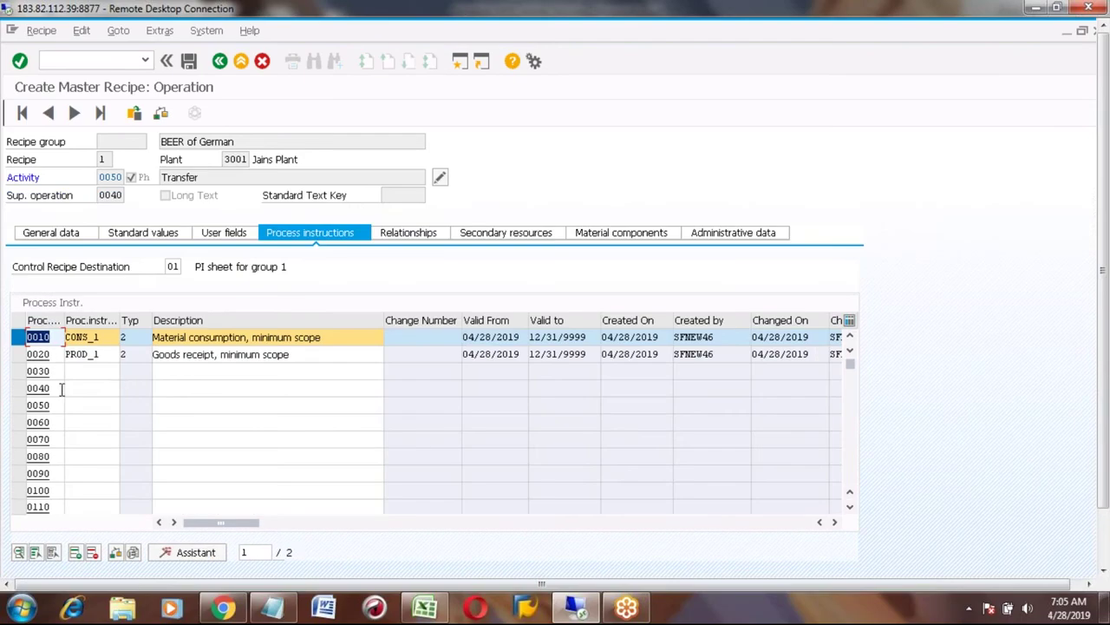
Open the details of process instruction PROD_1 to examine its characteristics, and return to the phase's process instructions
left_click(19, 354)
left_click(17, 337)
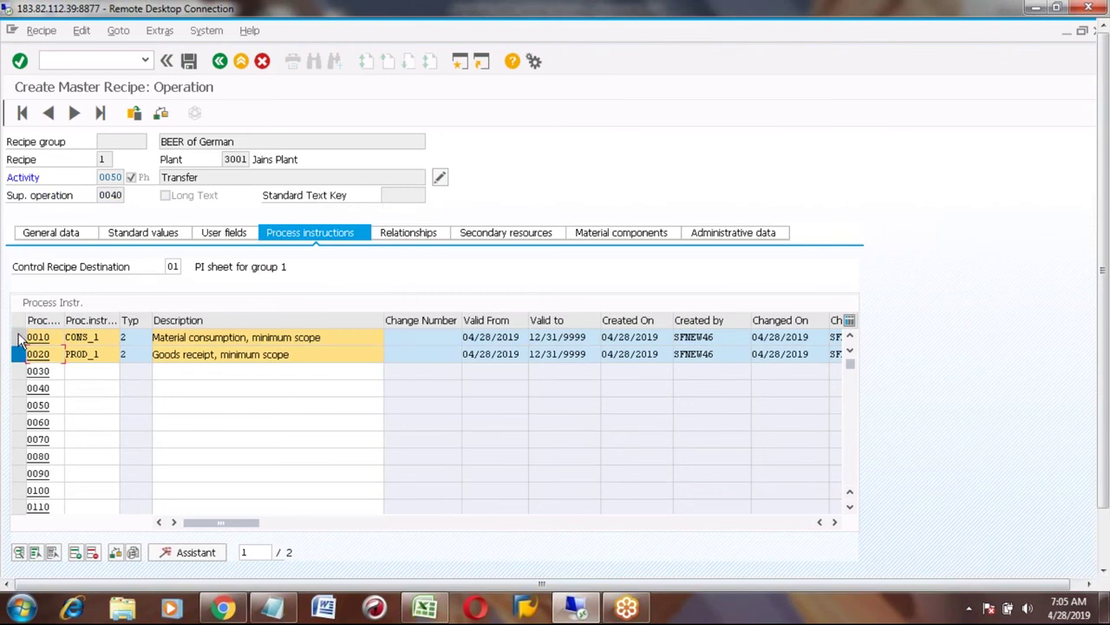
left_click(20, 553)
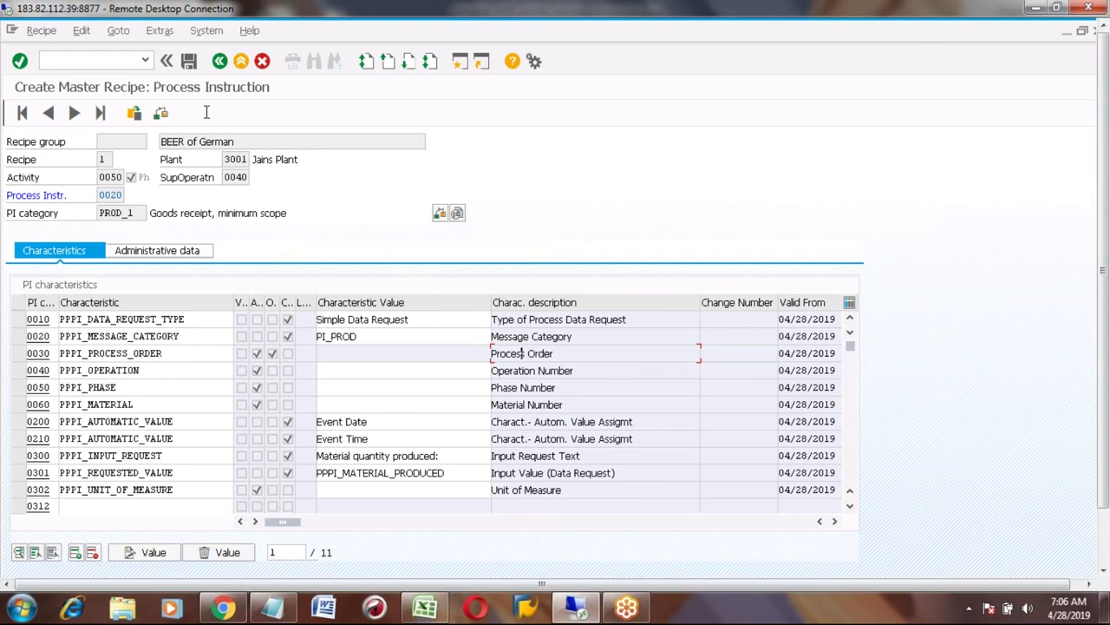
left_click(219, 61)
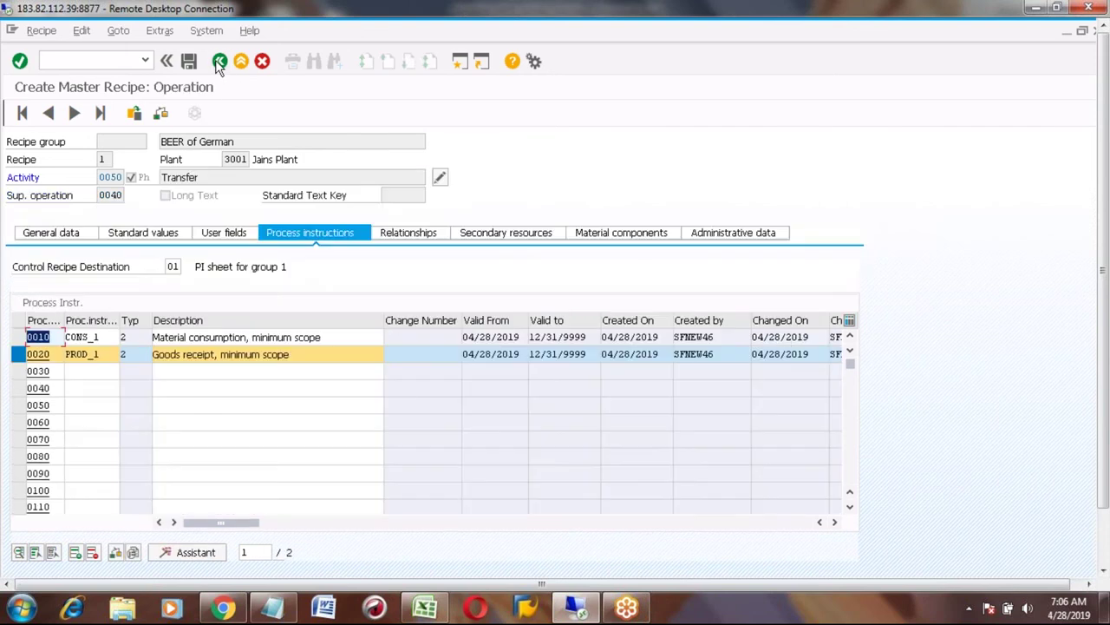
left_click(27, 355)
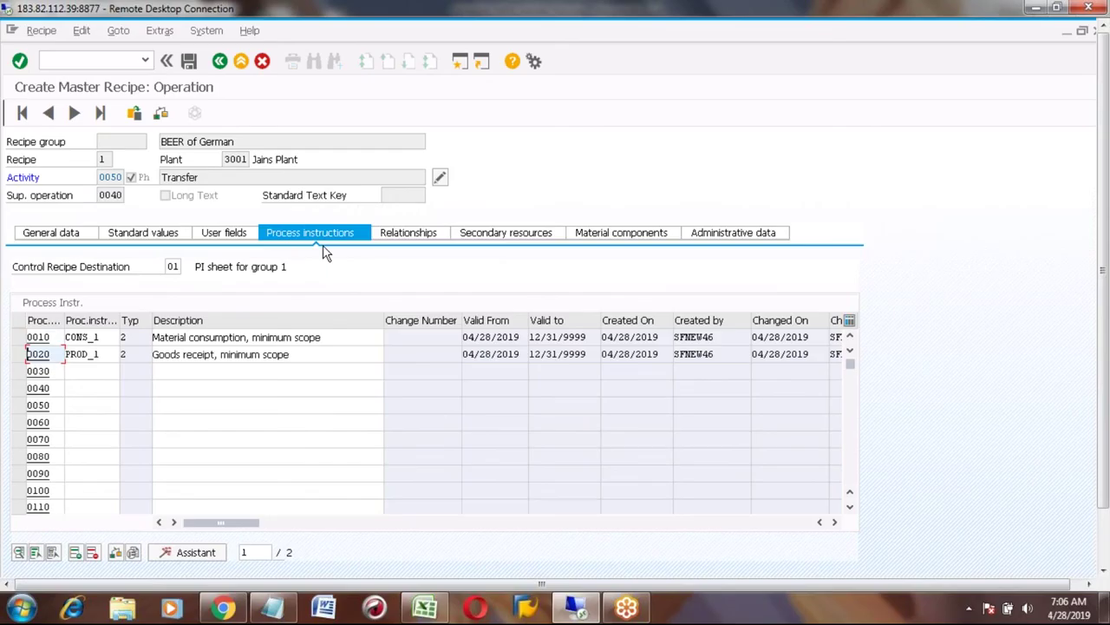
Save the BEER of German master recipe from its operations overview and exit to the SAP Easy Access menu
left_click(220, 63)
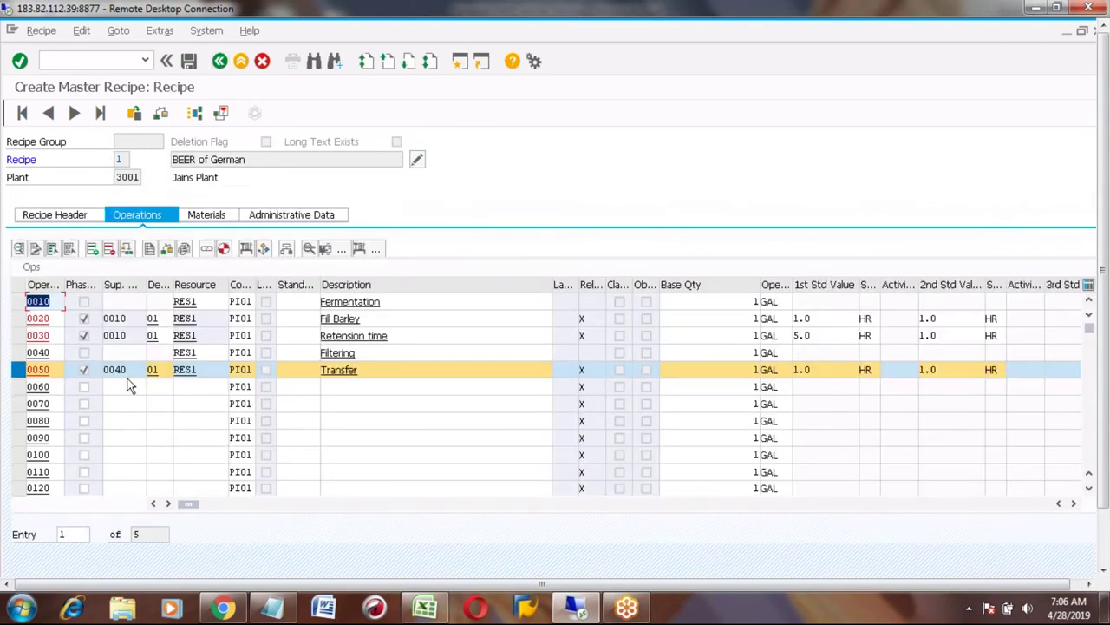
left_click(19, 369)
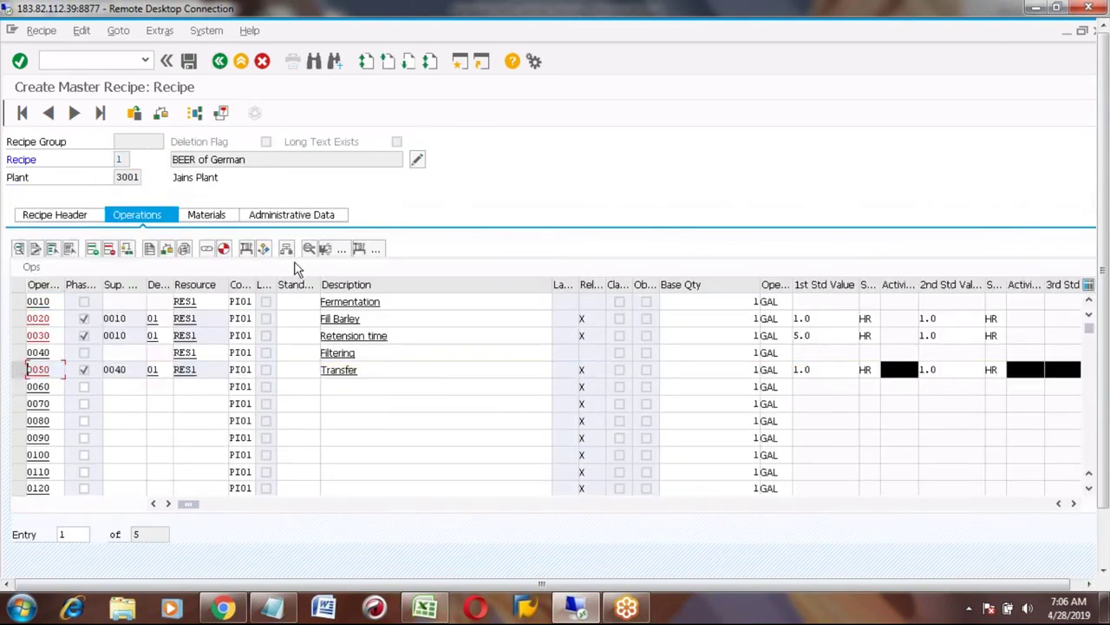
left_click(190, 62)
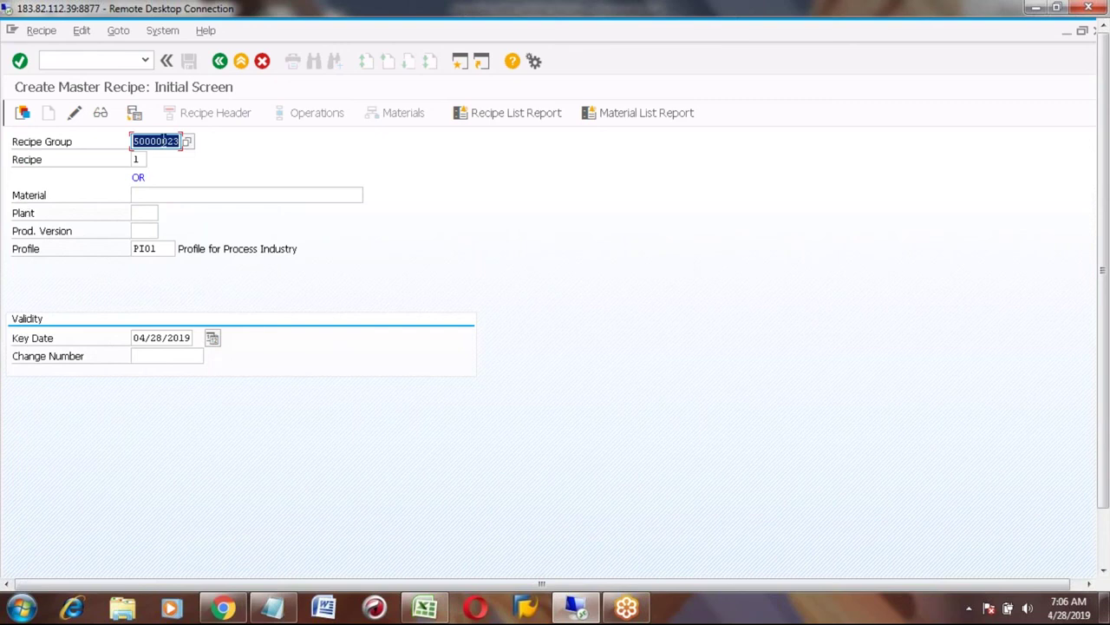
left_click(1104, 554)
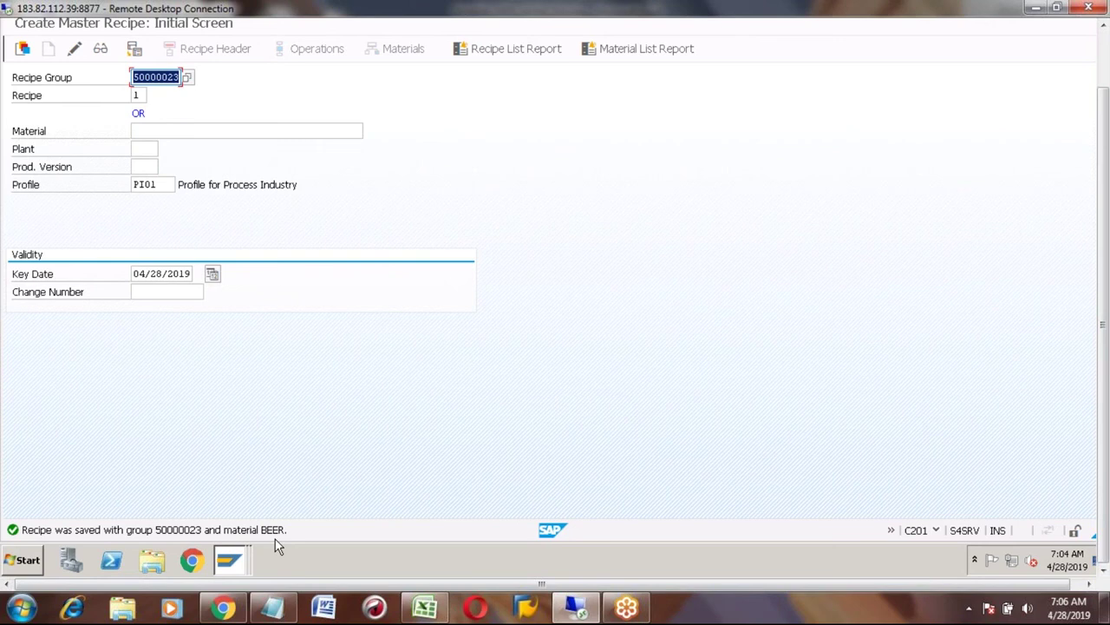
left_click(1105, 60)
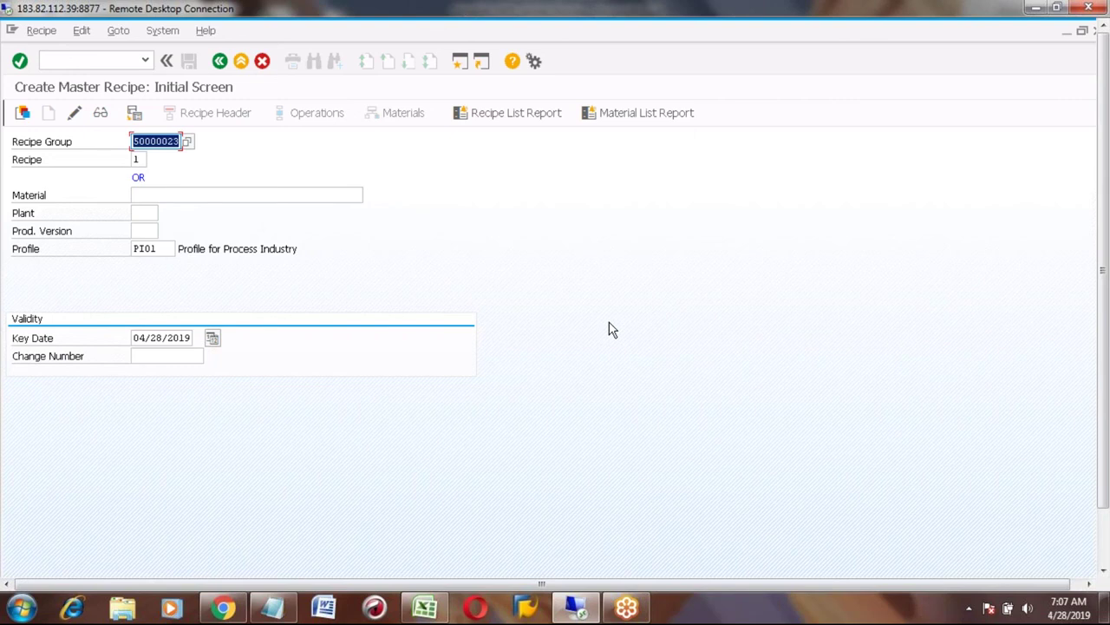
left_click(220, 62)
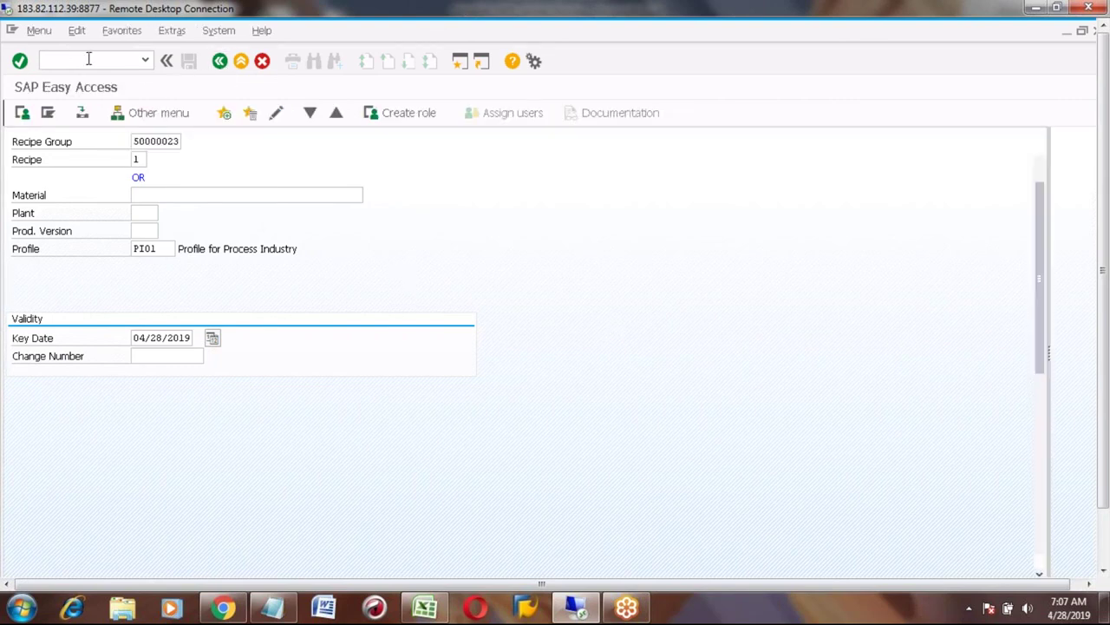
type("C202")
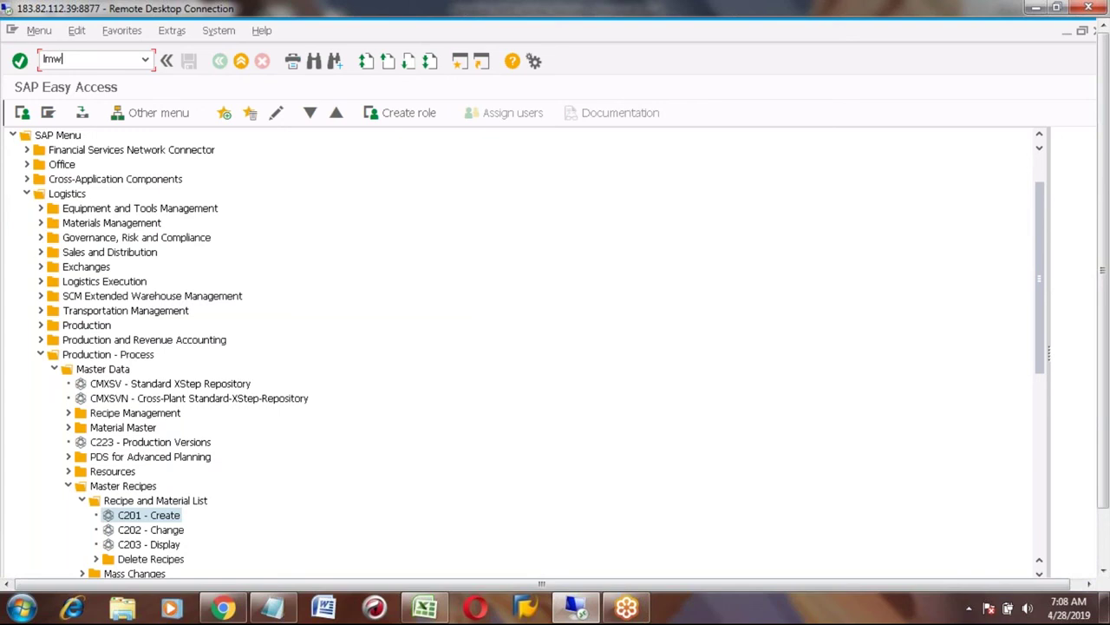
key("Return")
left_click(65, 61)
type("C201")
key("Return")
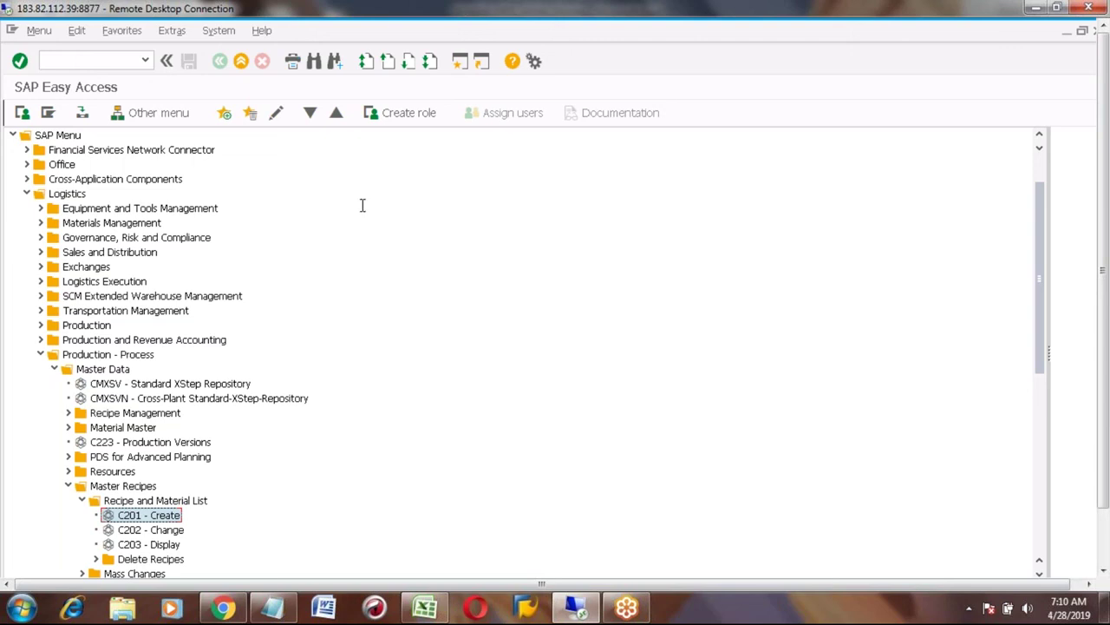
Switch to the Excel workbook, review the Production version entry in the Master data table, and return to the SAP remote session
left_click(425, 610)
key("Up")
key("Up")
key("Up")
key("Up")
key("Up")
key("Up")
key("Up")
key("Up")
key("Up")
key("Up")
key("Up")
key("Up")
key("Up")
key("Up")
key("Up")
key("Up")
key("Up")
key("Up")
key("Up")
key("Up")
key("Up")
key("Up")
key("Up")
key("Up")
key("Up")
key("Up")
key("Up")
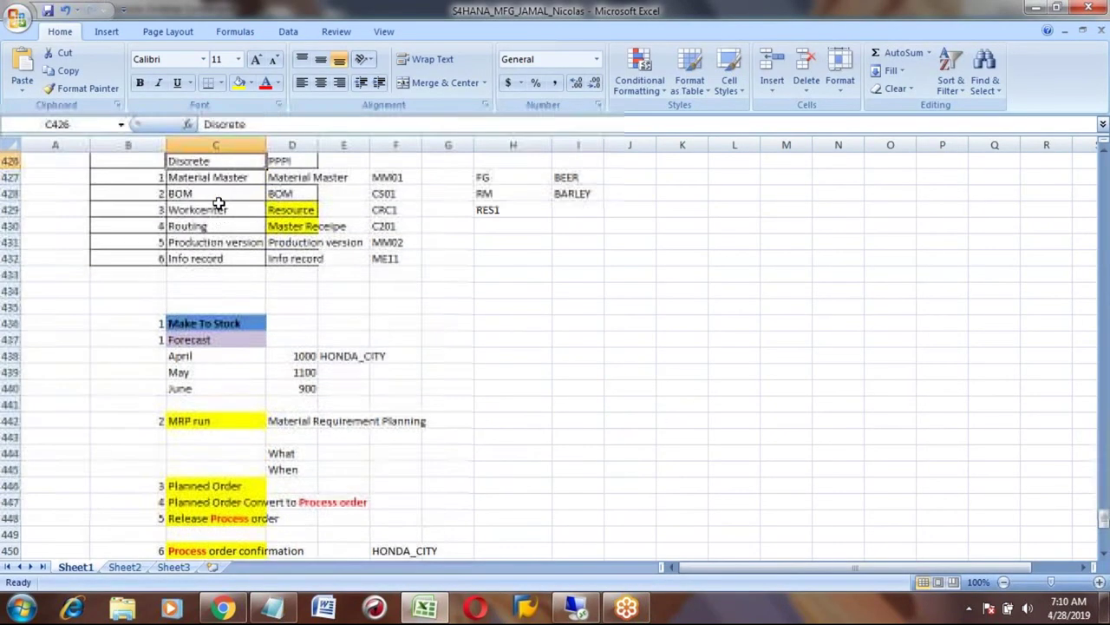
left_click(210, 261)
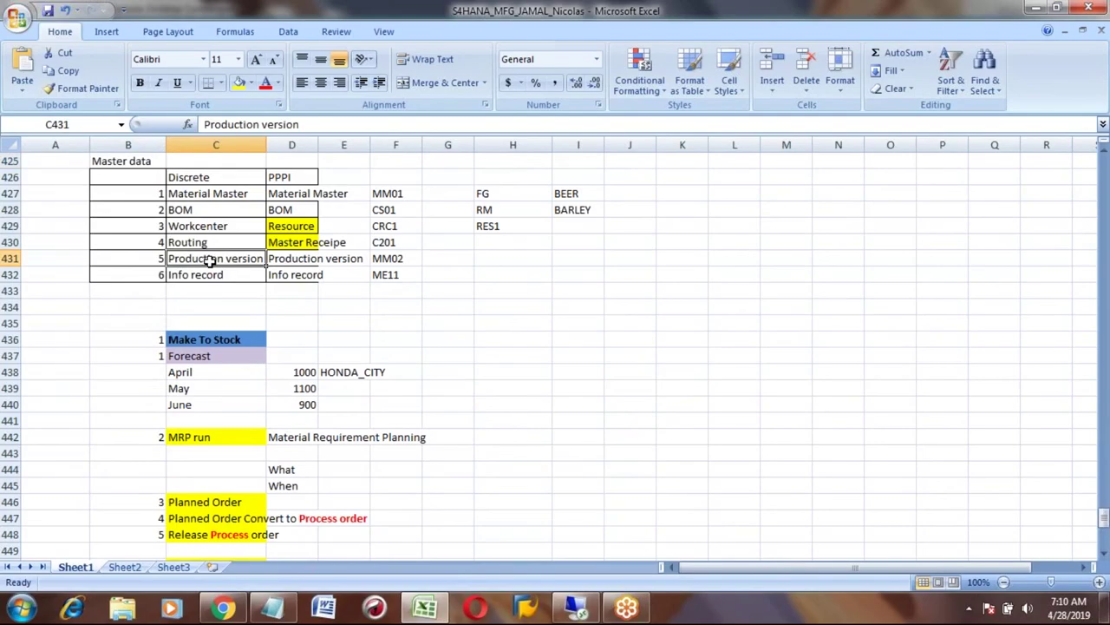
key("Right")
key("Left")
key("alt+Tab")
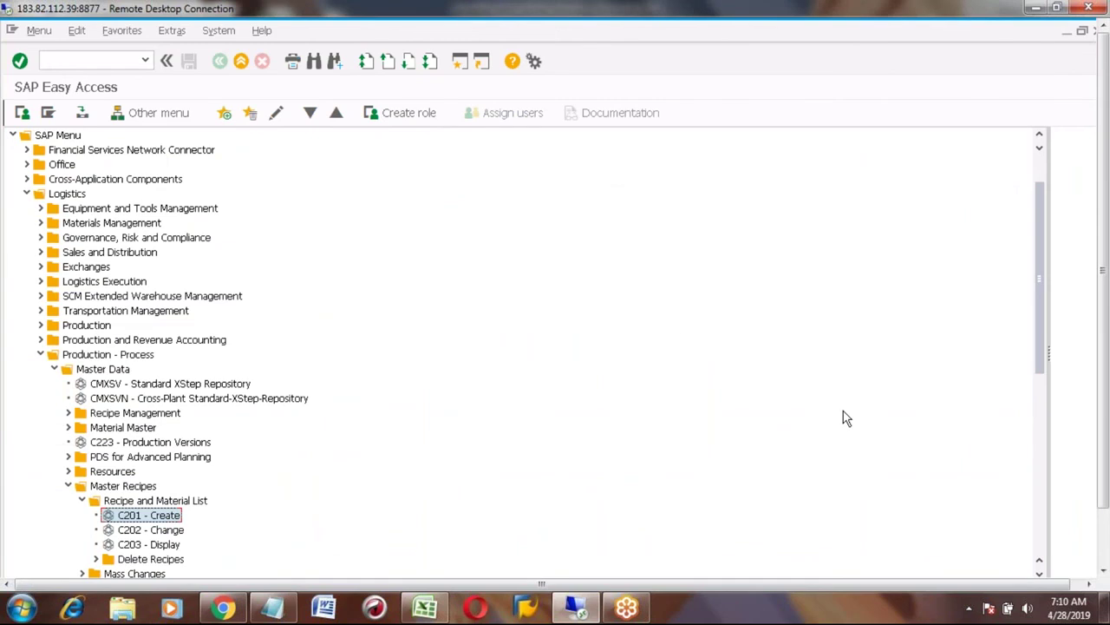
Switch to the Excel workbook and extend the Production version transaction entry in F431 to MM02 / C201
key("alt+Tab")
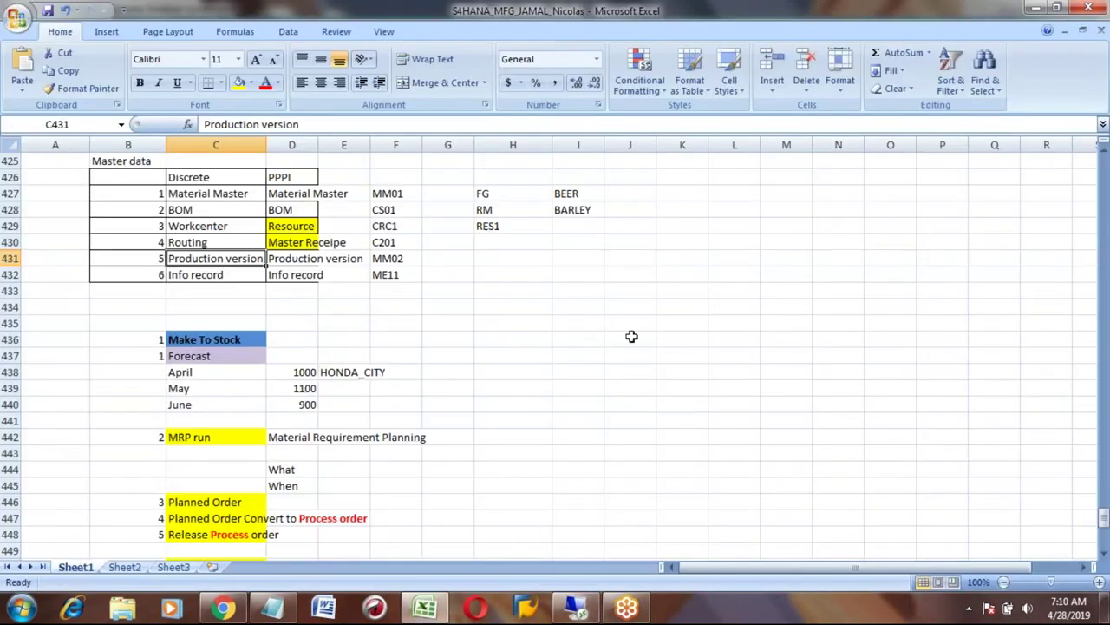
left_click(388, 256)
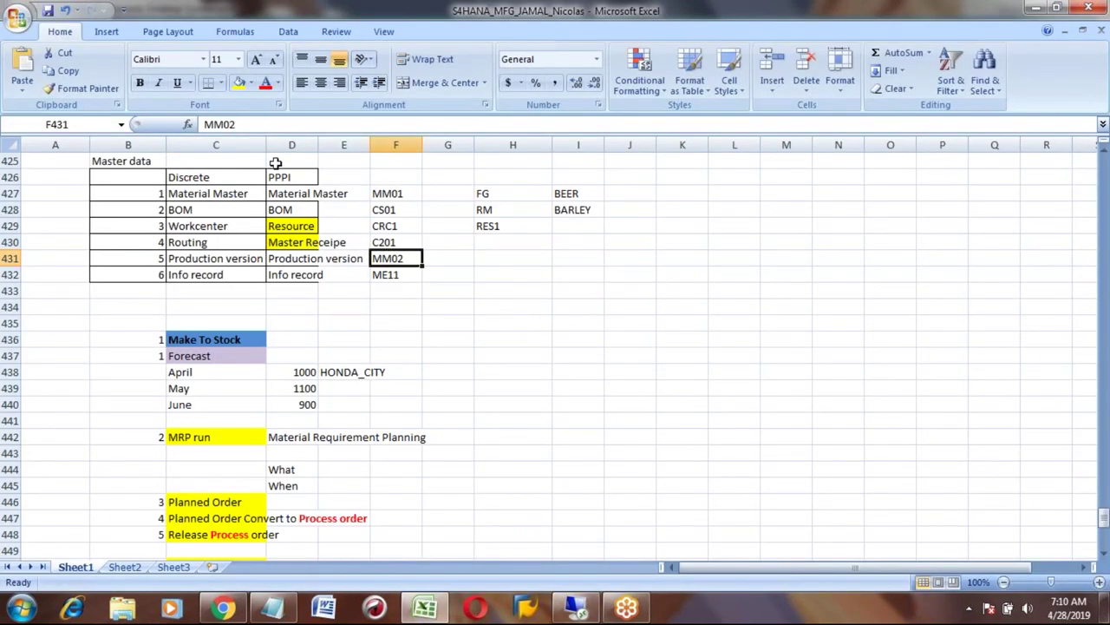
left_click(251, 127)
type("/ C201")
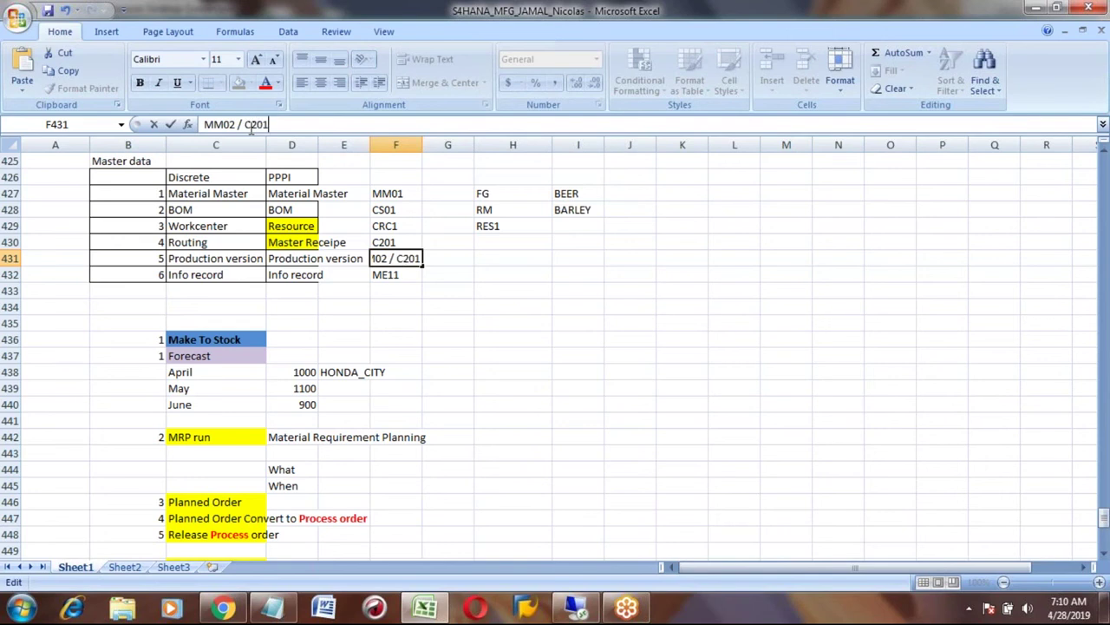
key("Return")
key("Up")
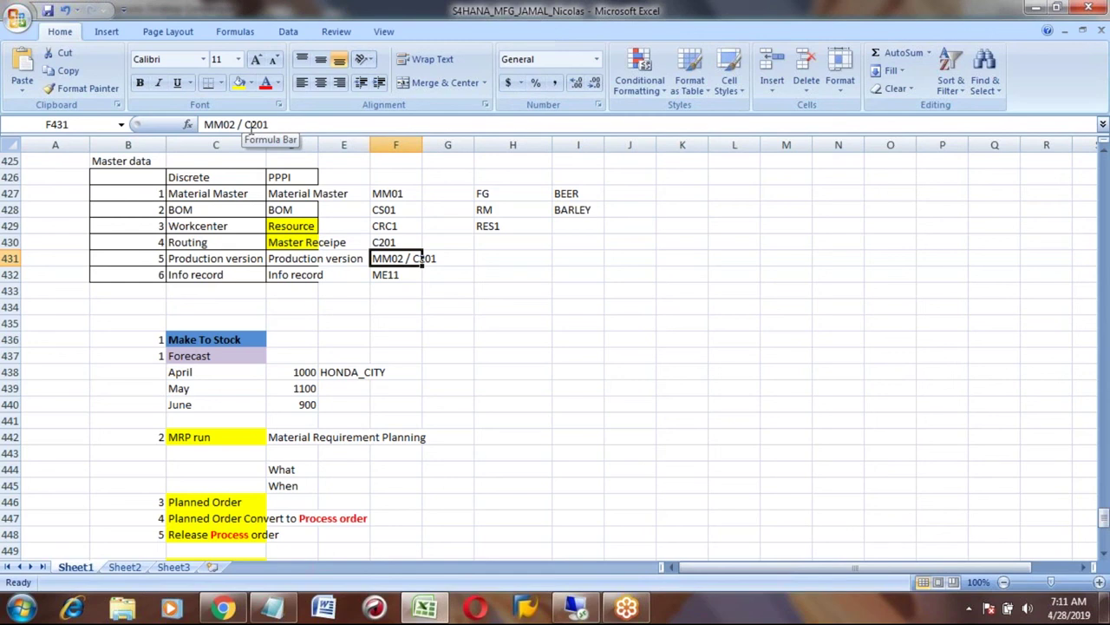
Check the recipe change transaction in the SAP session's menu and correct Excel cell F431 to MM02 / C202
key("alt+Tab")
key("Escape")
key("Down")
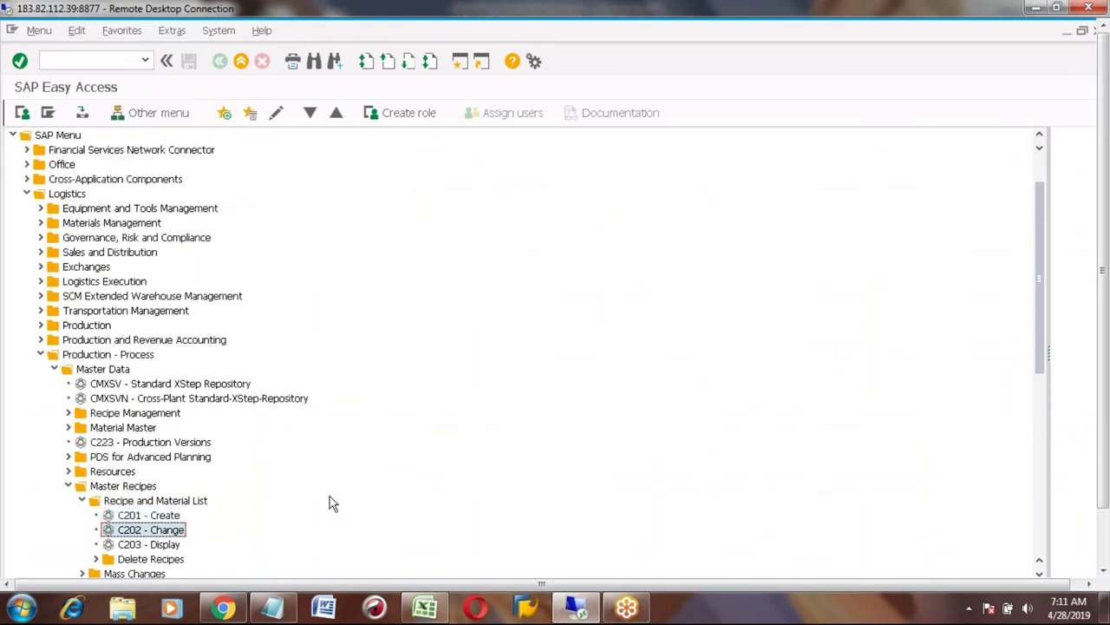
key("alt+Tab")
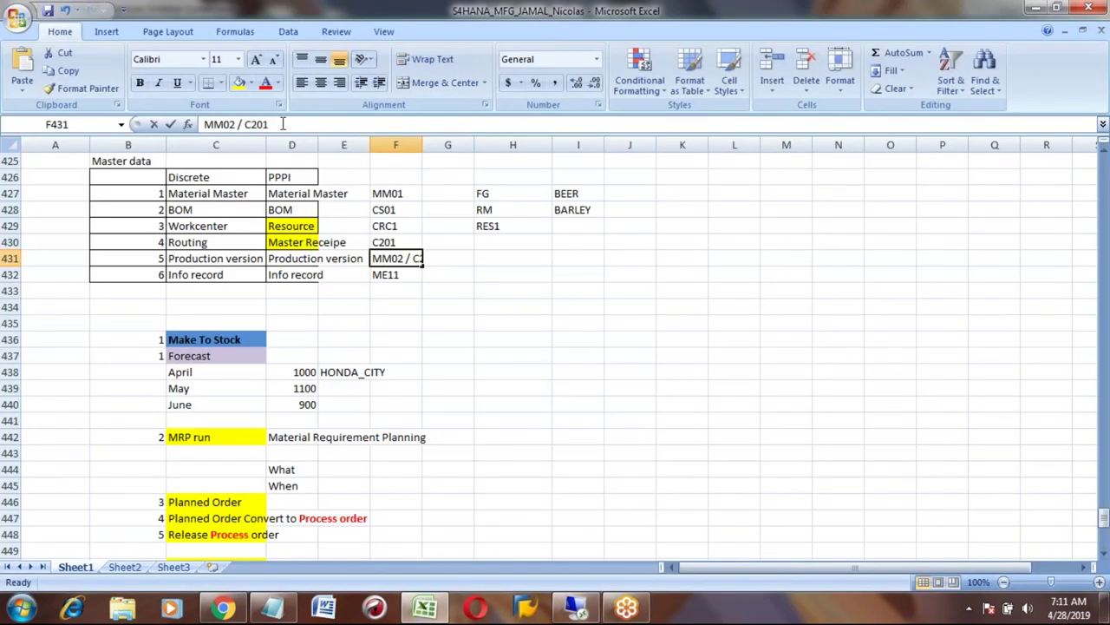
left_click(282, 124)
key("BackSpace")
type("2")
key("Return")
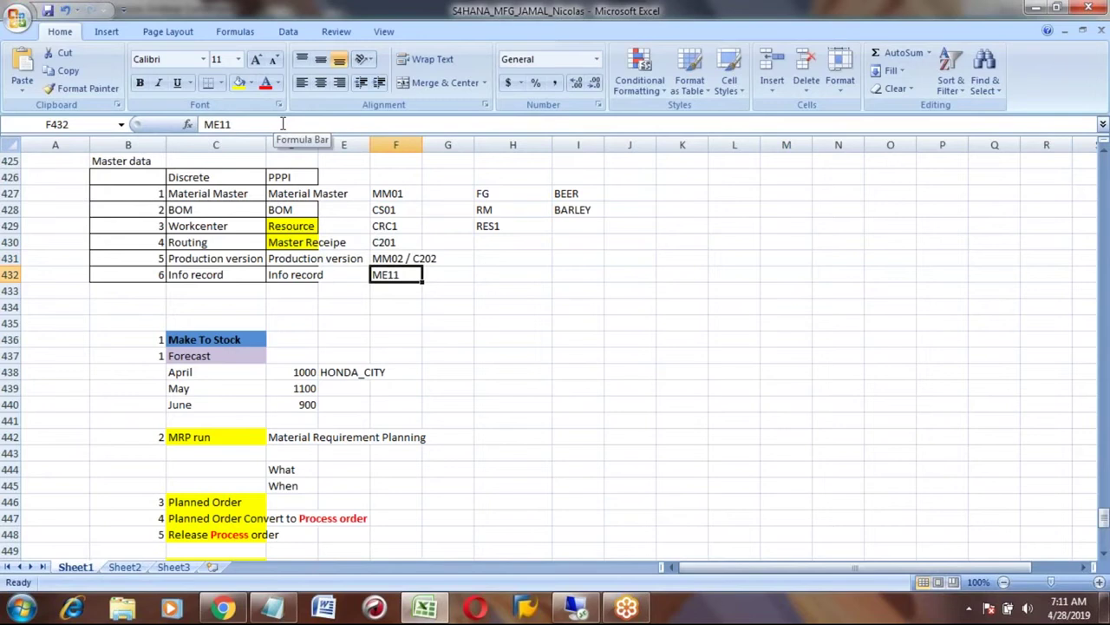
Switch to the SAP session and open the master recipe of material BEER in plant 3001 for change with C202
key("alt+Tab")
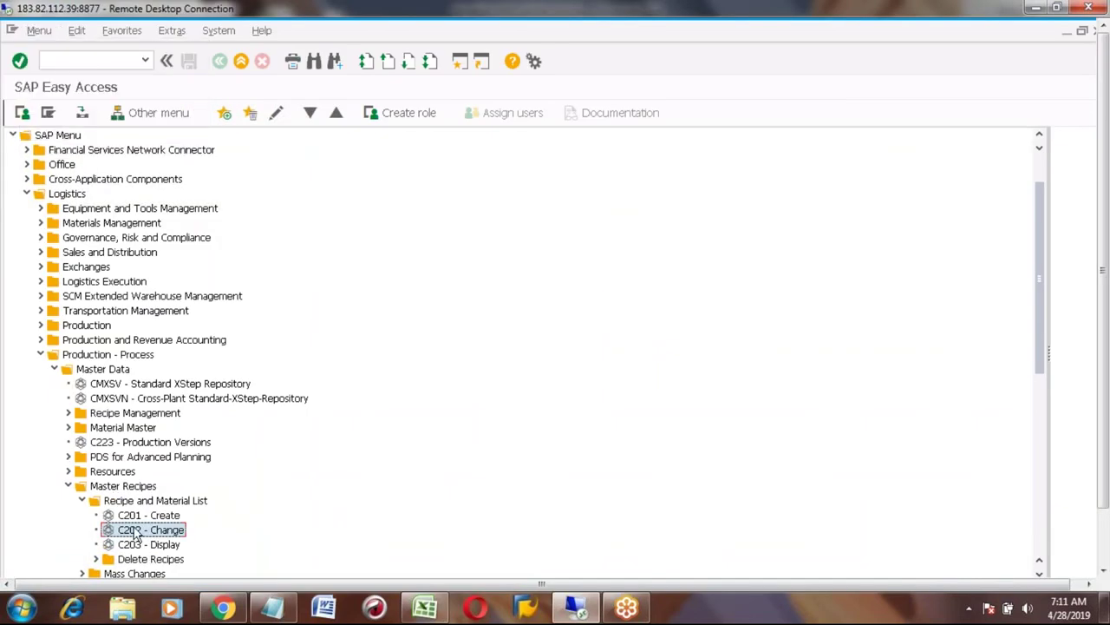
double_click(138, 530)
key("Delete")
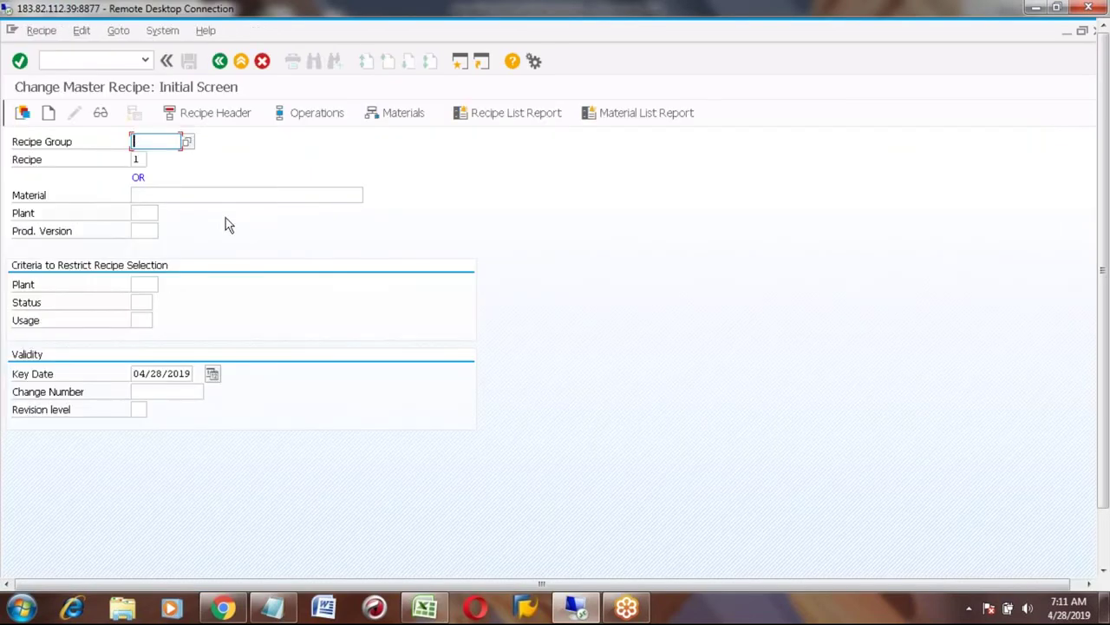
left_click(156, 193)
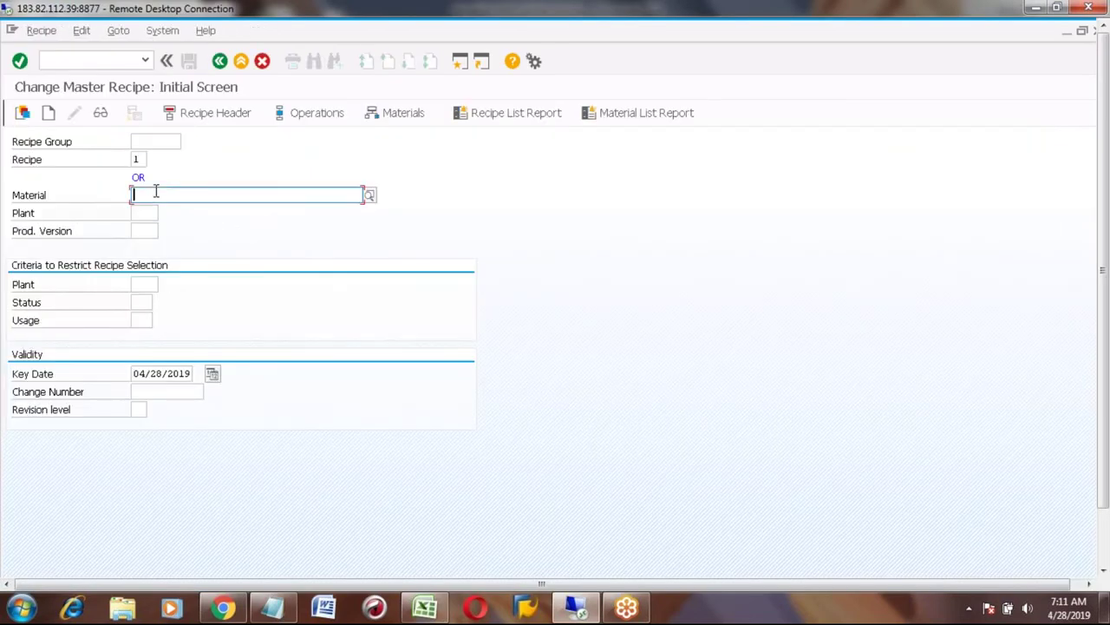
type("beer")
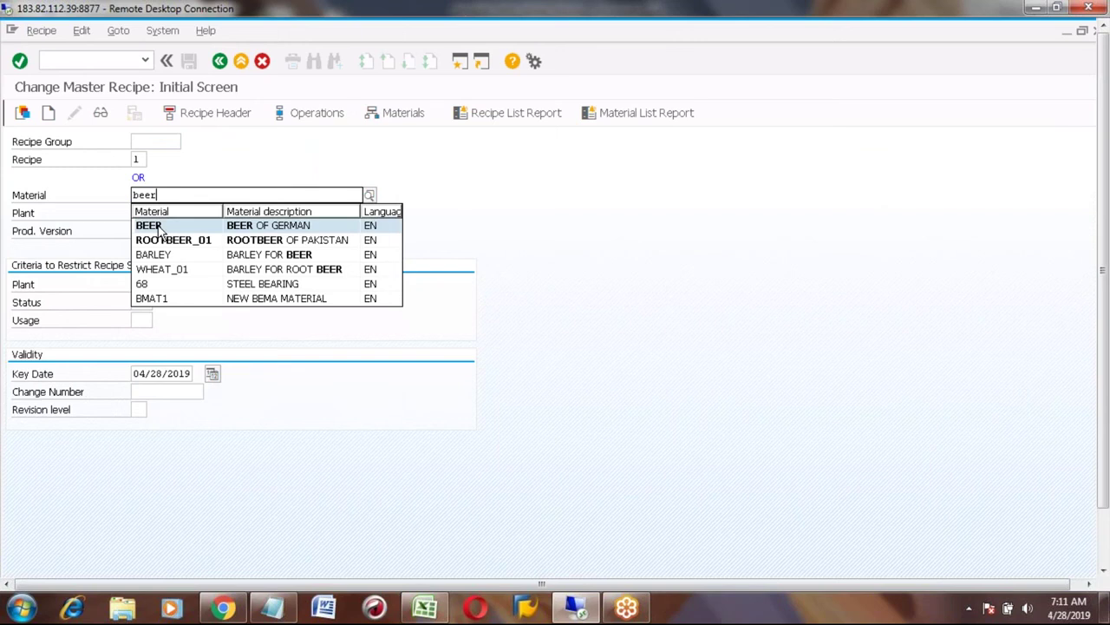
left_click(152, 225)
left_click(137, 213)
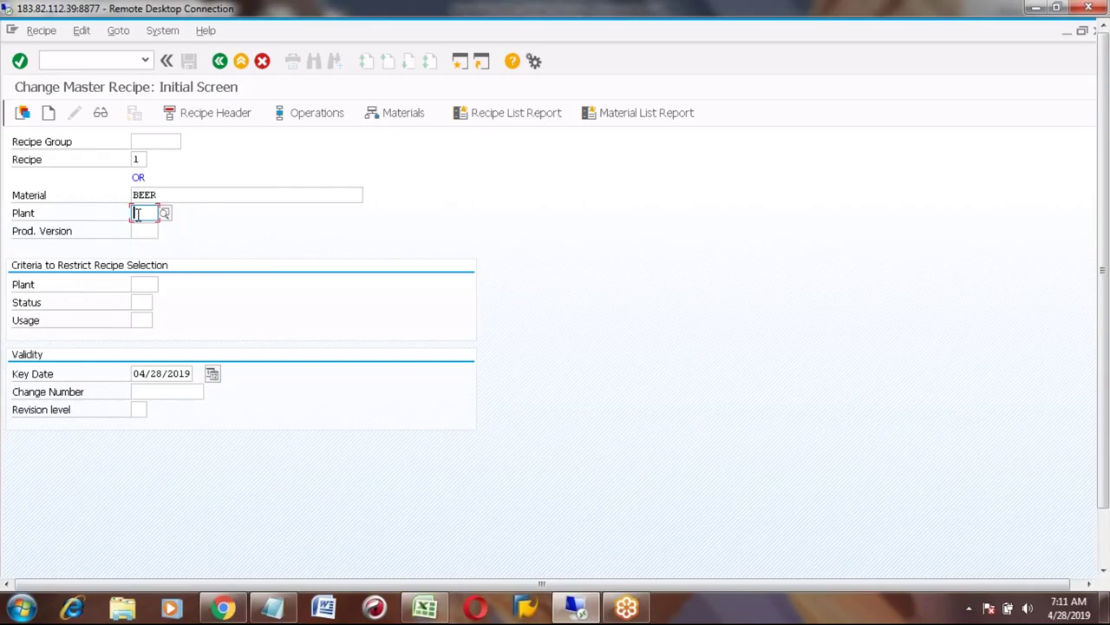
type("3001")
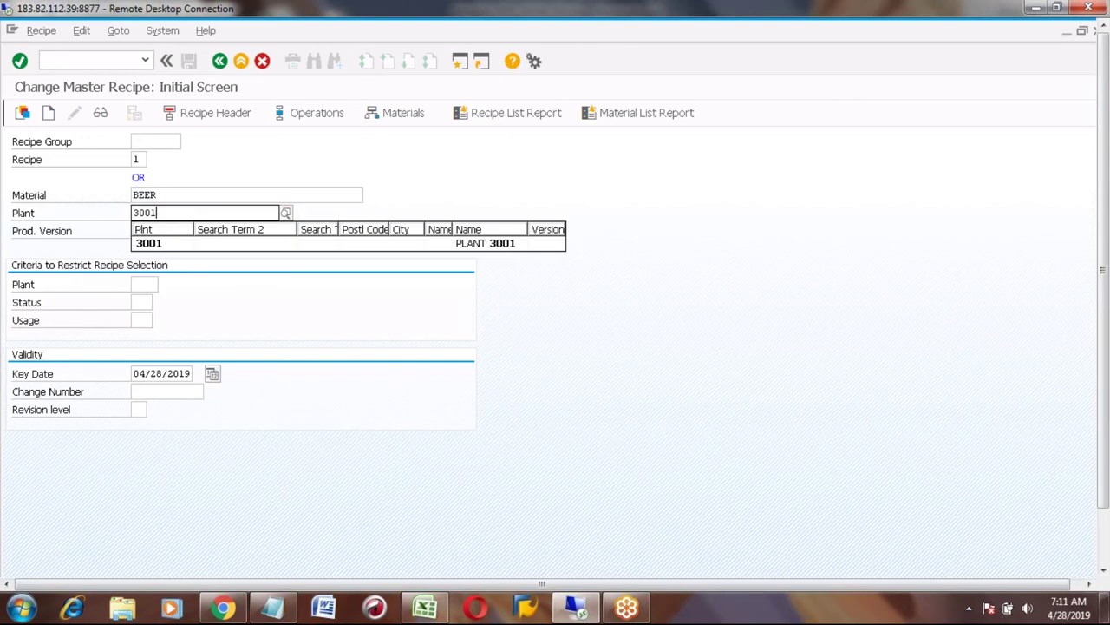
key("Down")
key("Return")
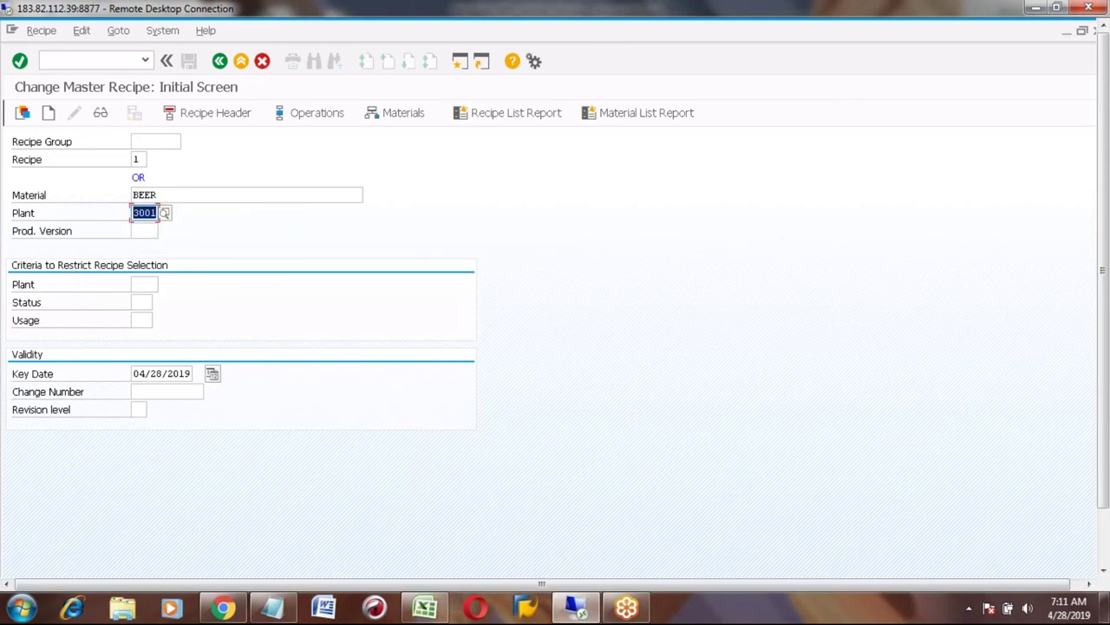
key("Return")
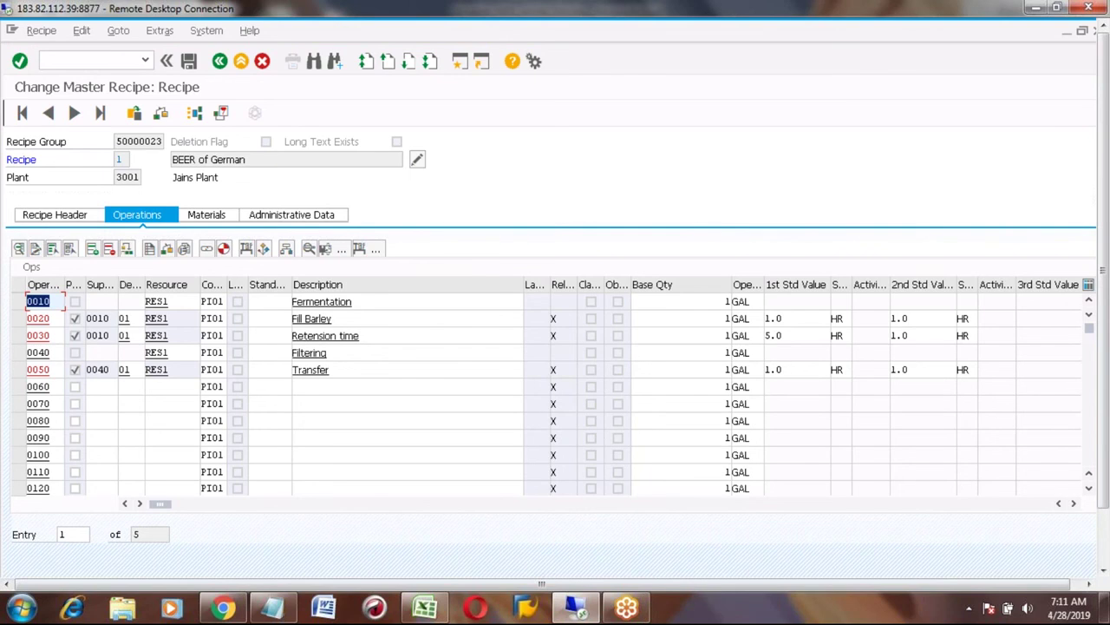
Start a production version for BEER from the recipe's materials view and identify it as PV01
left_click(206, 217)
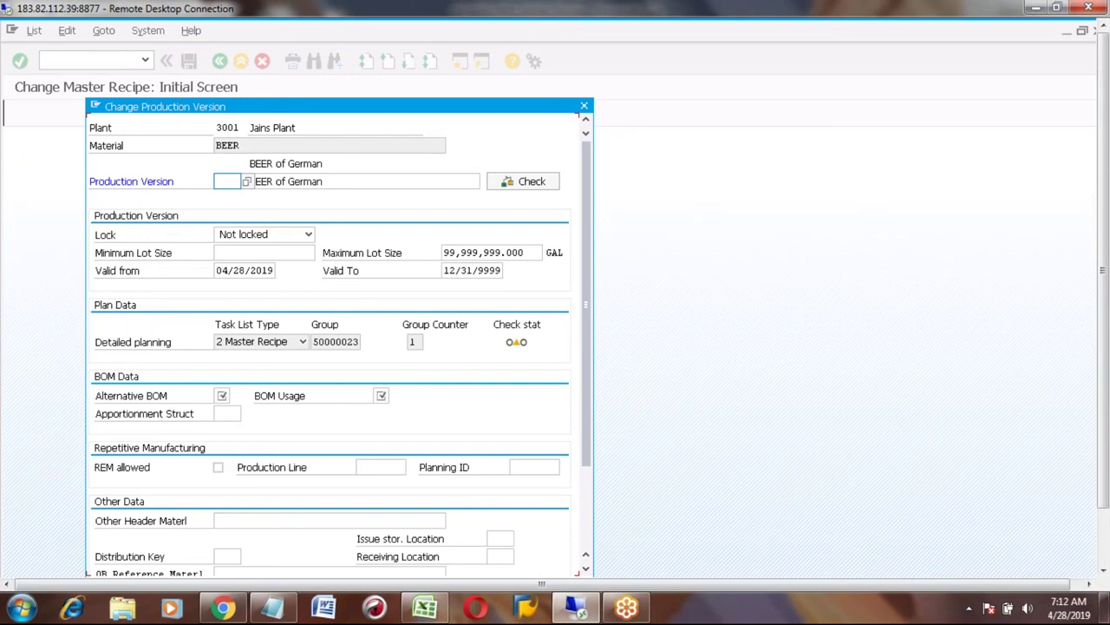
left_click(222, 181)
type("PV01")
left_click(349, 180)
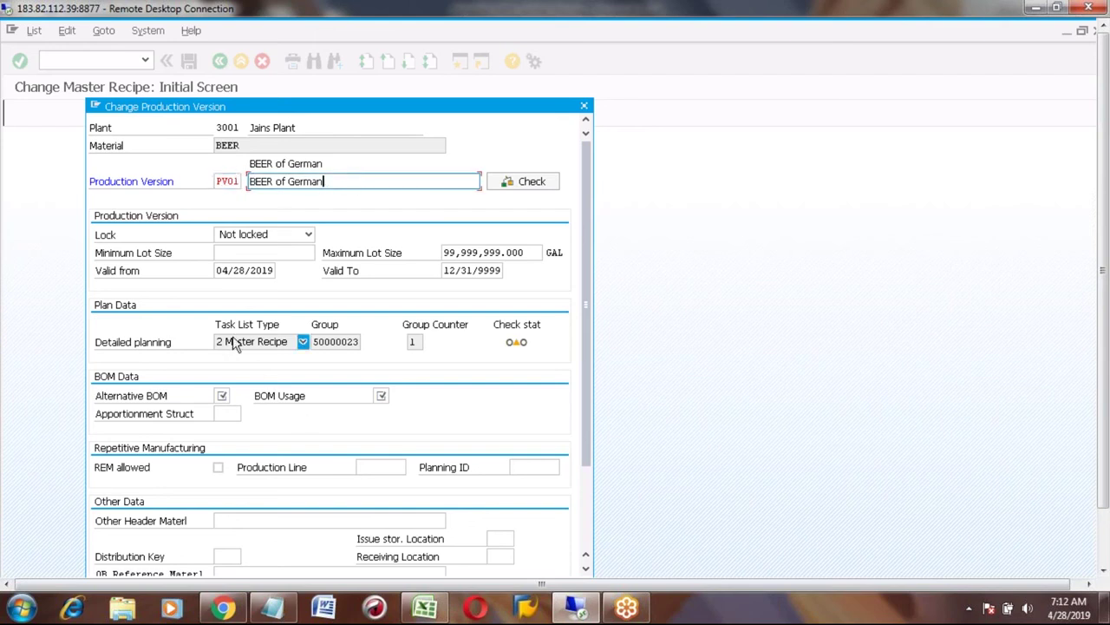
Assign BEER's existing plant 3001 bill of material to the production version, with alternative BOM 1 and BOM usage 1
left_click(326, 343)
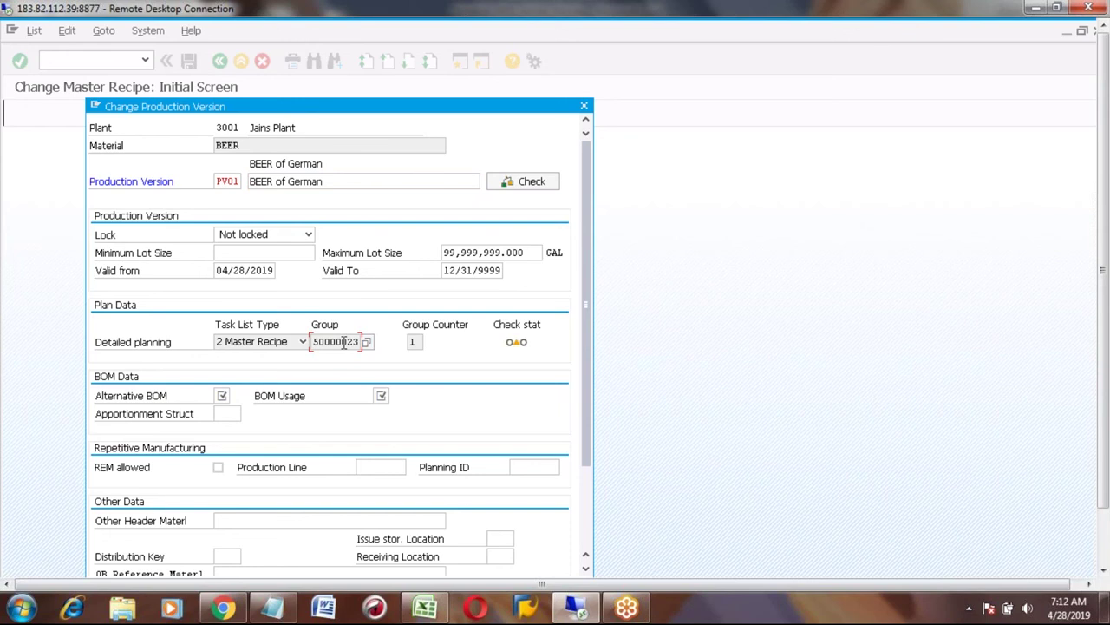
left_click(222, 396)
left_click(236, 395)
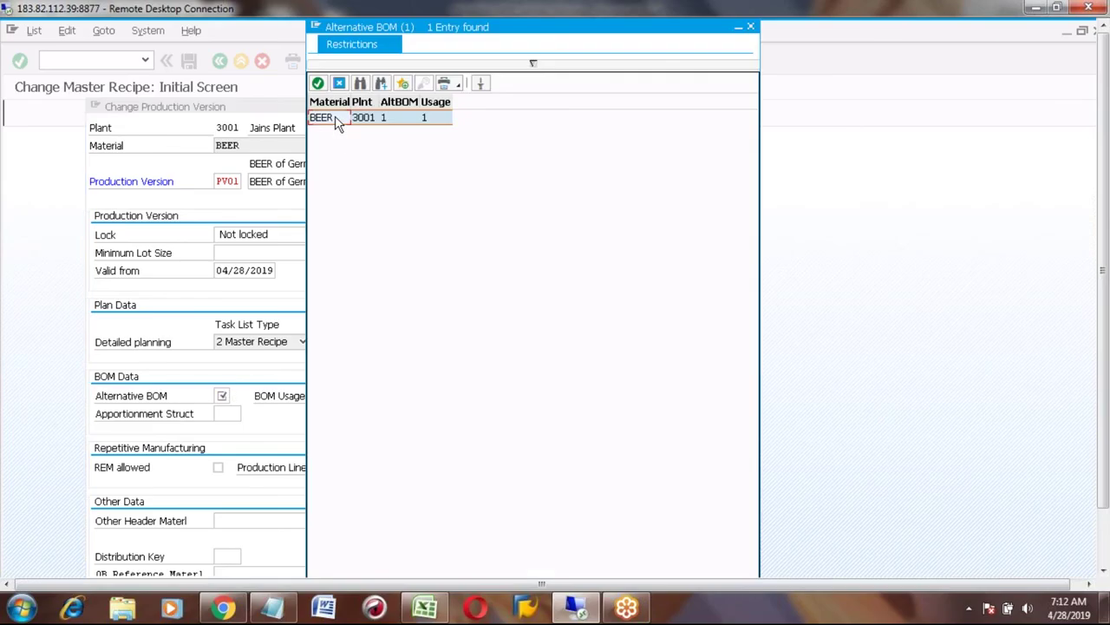
double_click(336, 118)
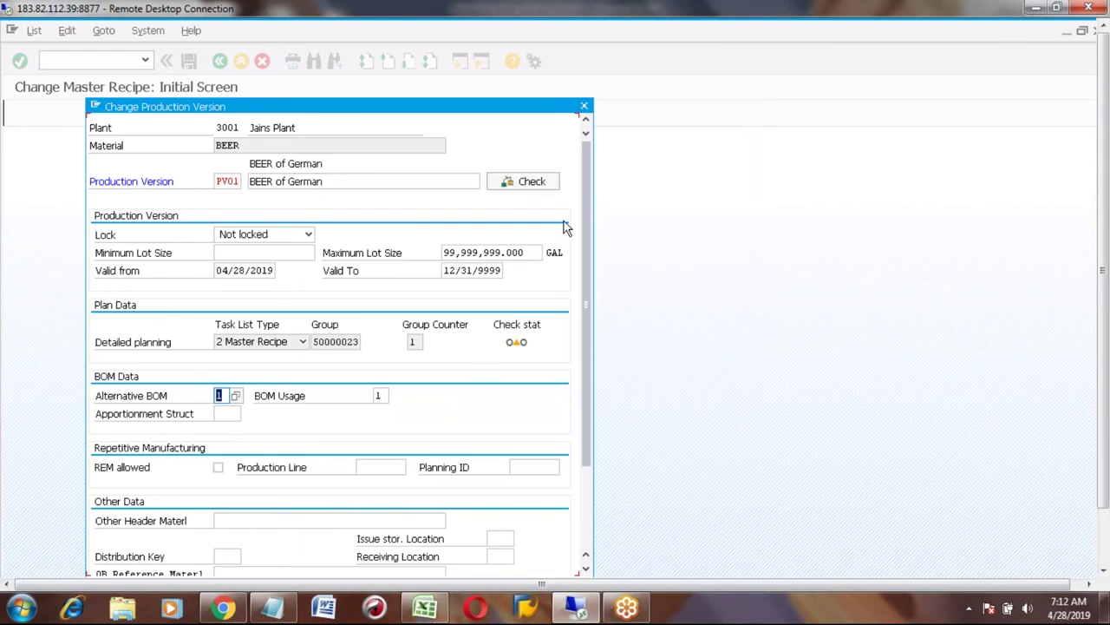
Run the consistency check on production version PV01, review the task list and BOM check statuses, and accept the version
left_click(528, 182)
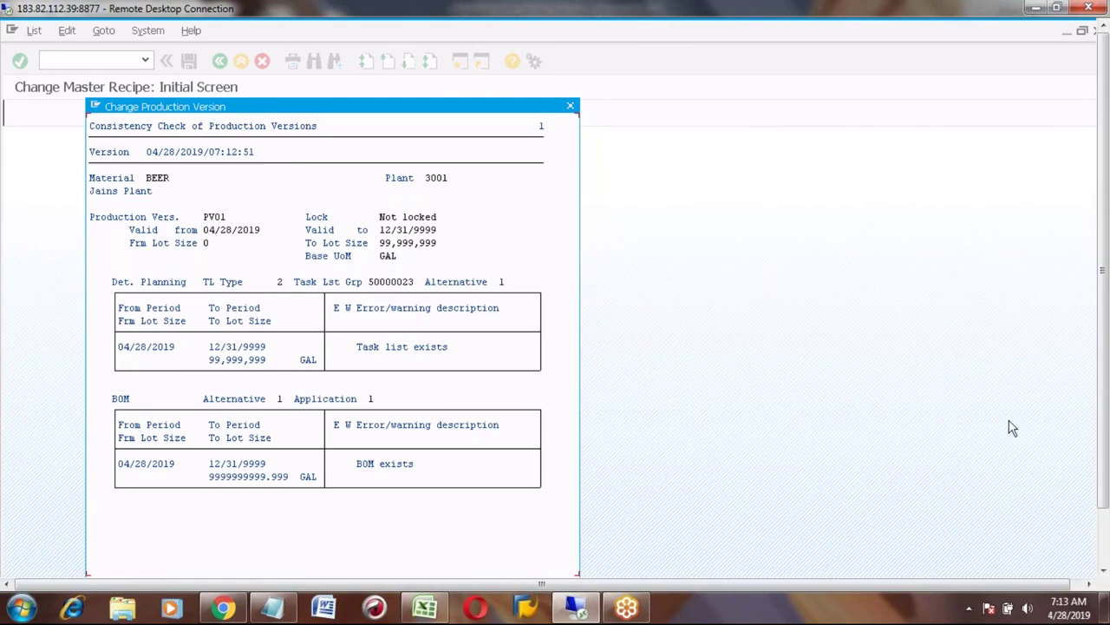
left_click(1106, 544)
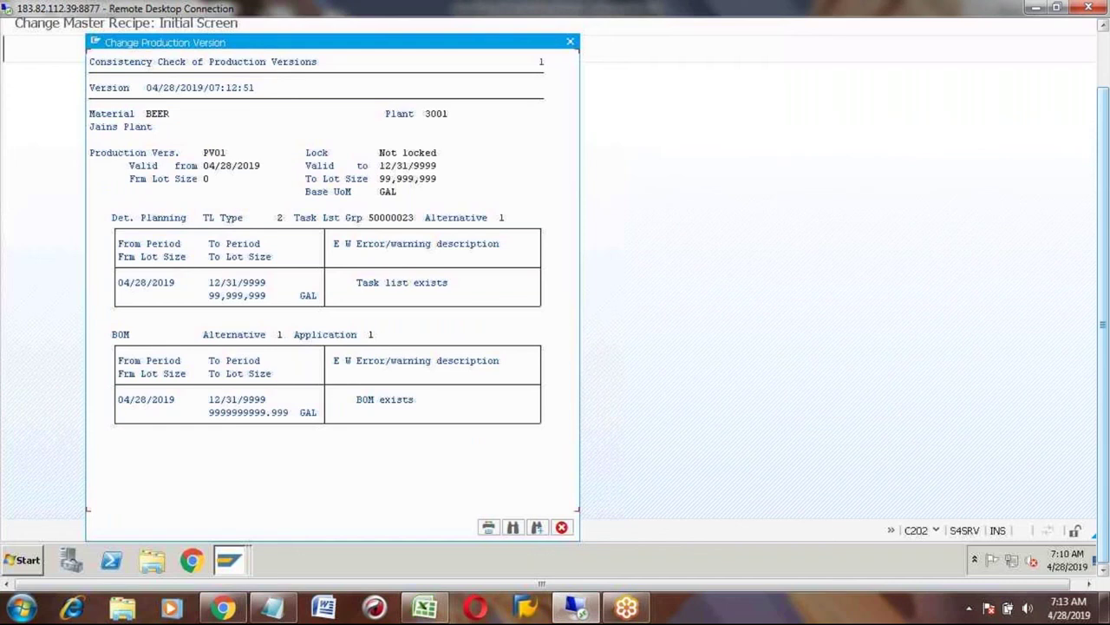
left_click(565, 528)
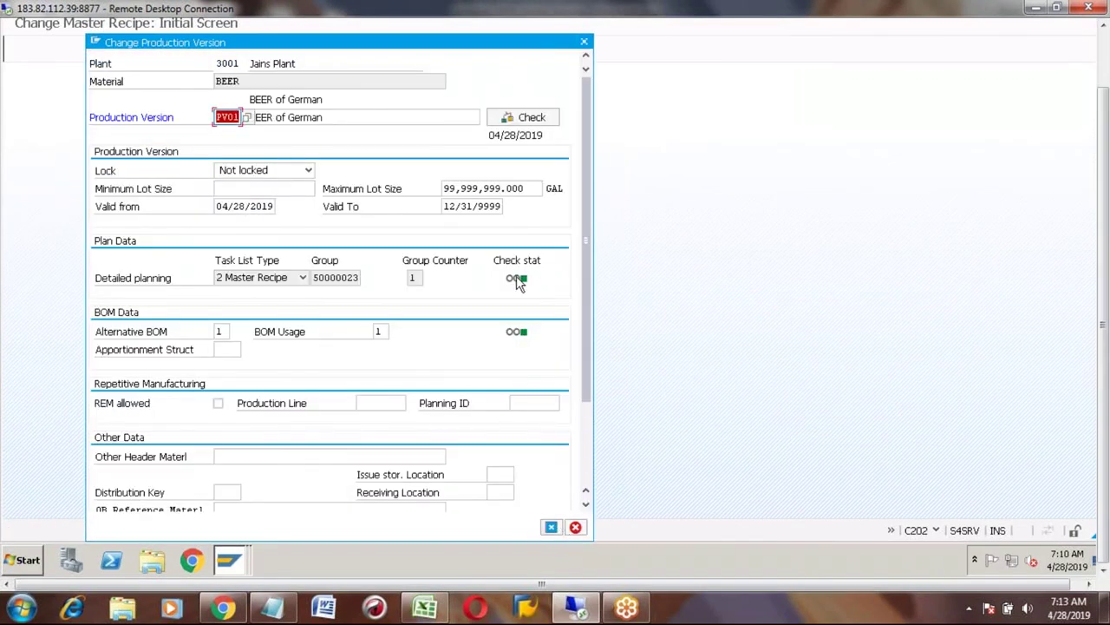
left_click(516, 278)
left_click(515, 333)
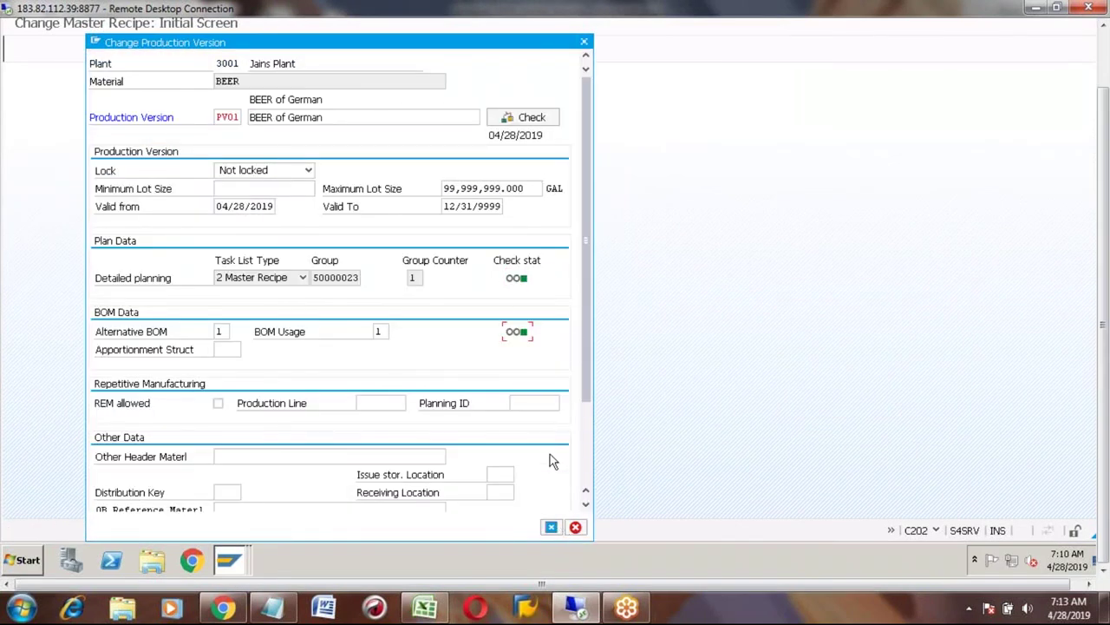
left_click(552, 529)
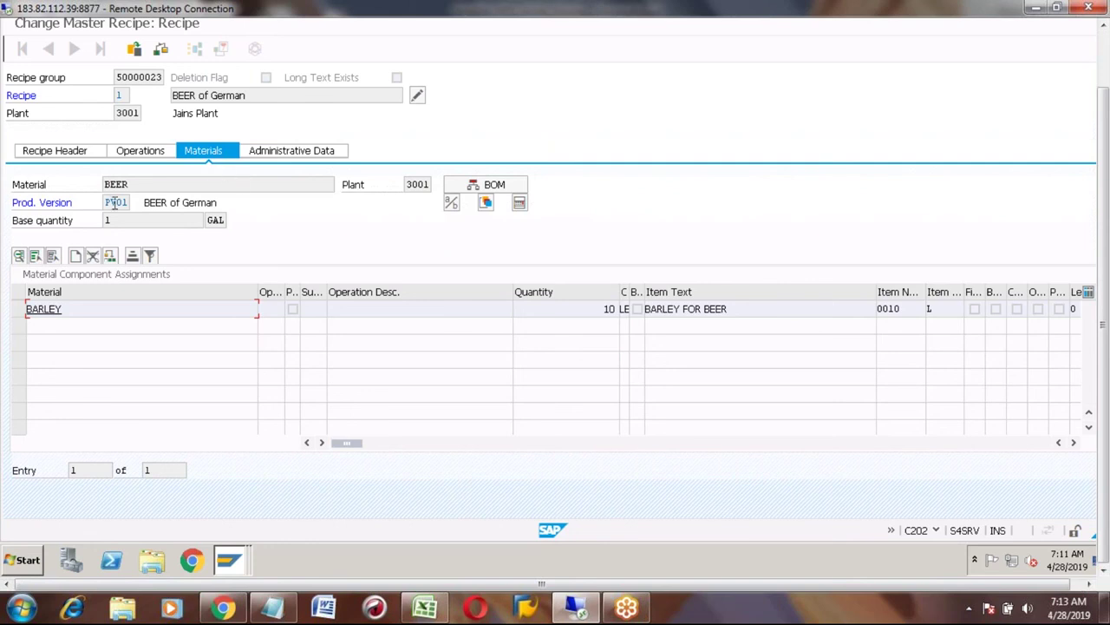
Examine the BARLEY component line and the details of production version PV01, and return to the recipe's material assignments
left_click(18, 309)
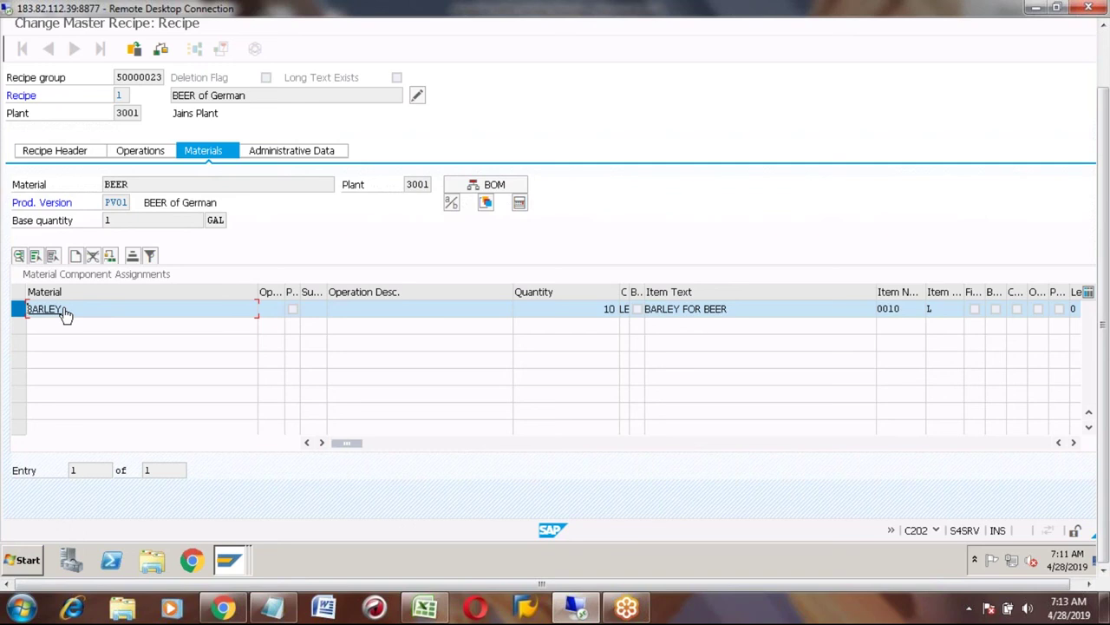
left_click(19, 309)
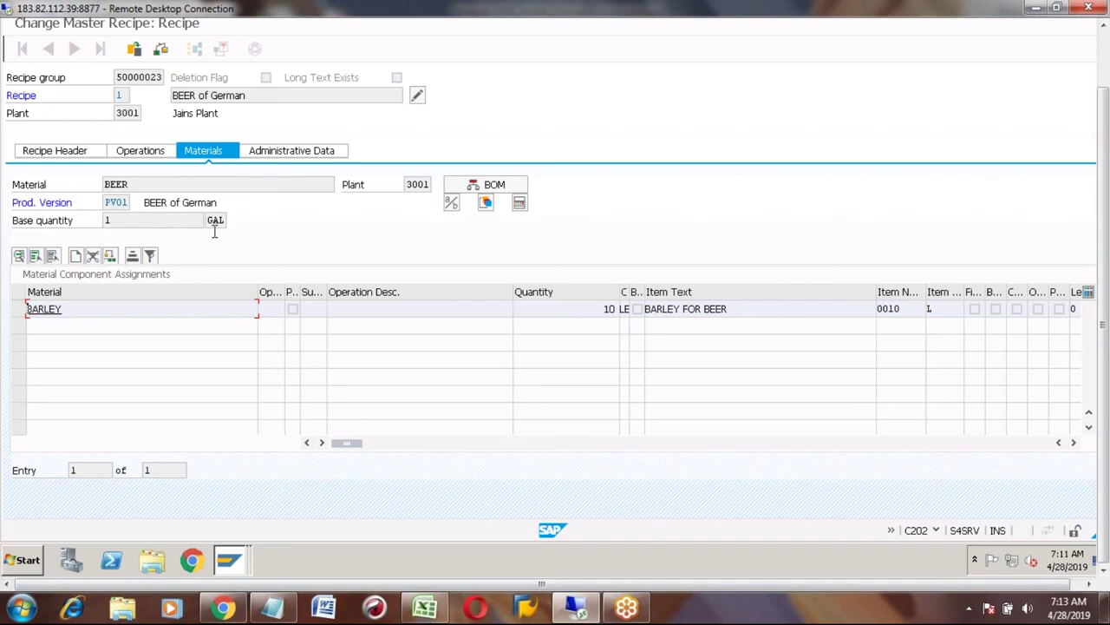
left_click(486, 204)
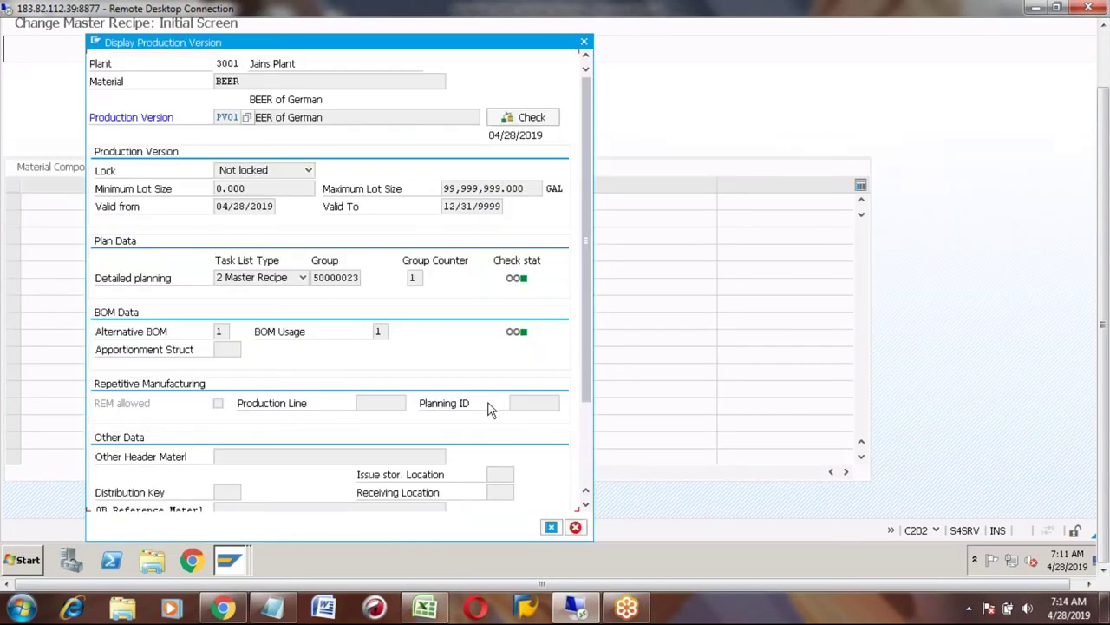
left_click(575, 526)
Save the BEER of German master recipe with its production version and exit to the SAP Easy Access menu
left_click(1104, 58)
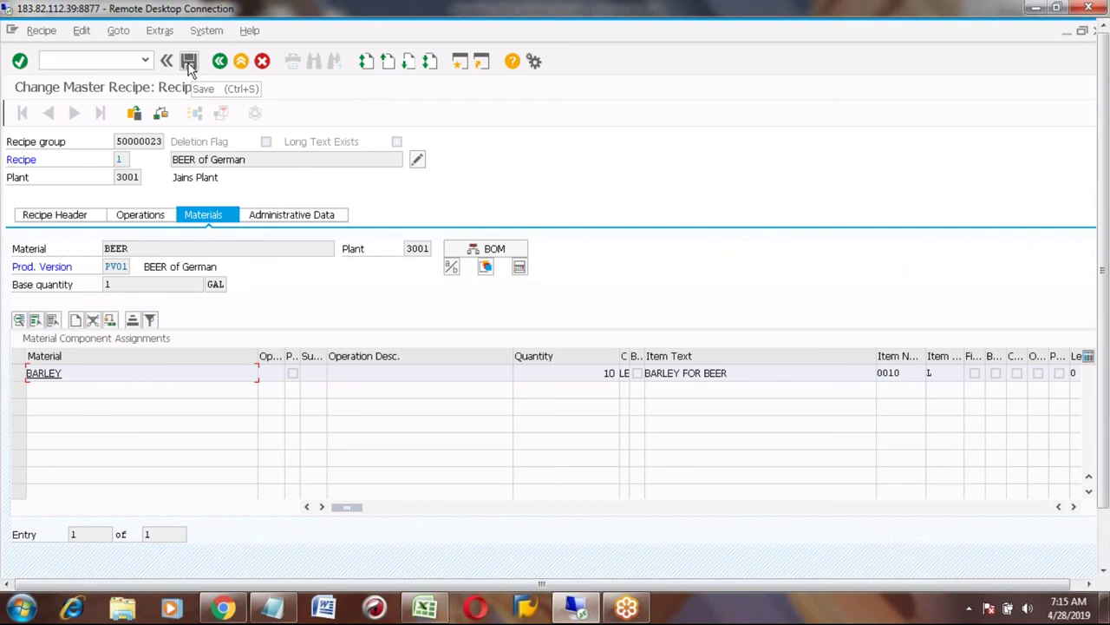
left_click(189, 62)
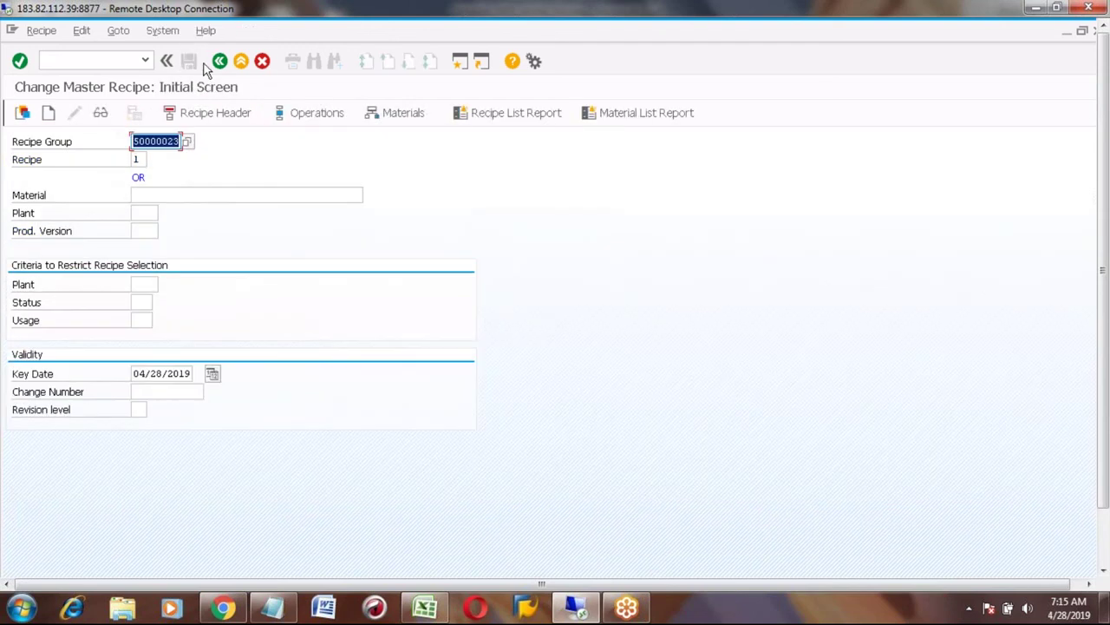
left_click(220, 62)
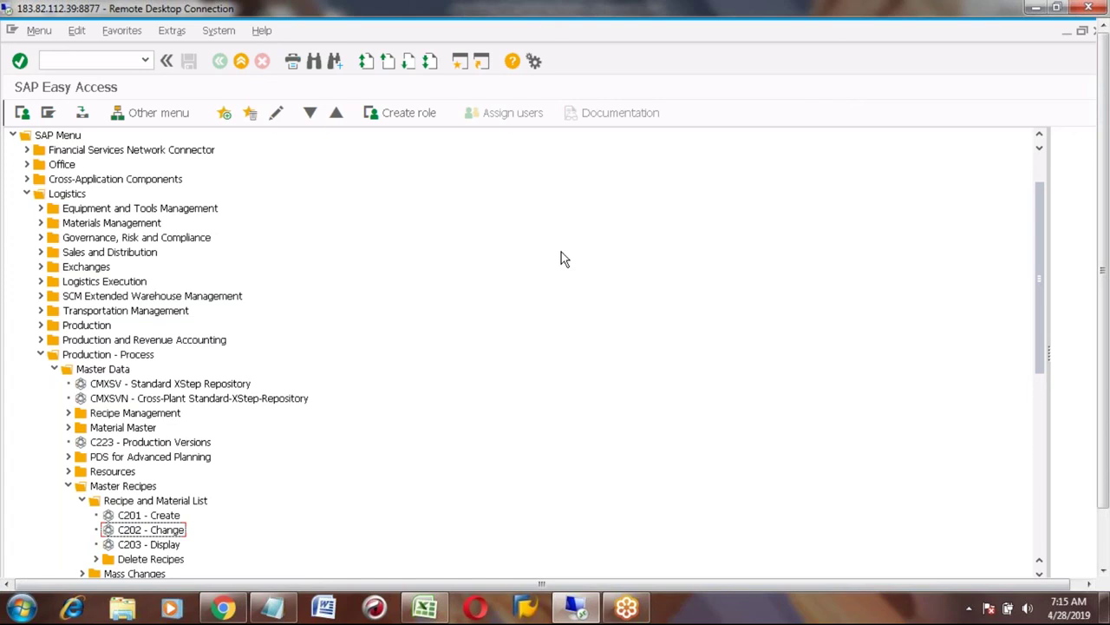
Reopen recipe group 50000023 for change and set the control key of phase 0050 Transfer to PI03
double_click(124, 531)
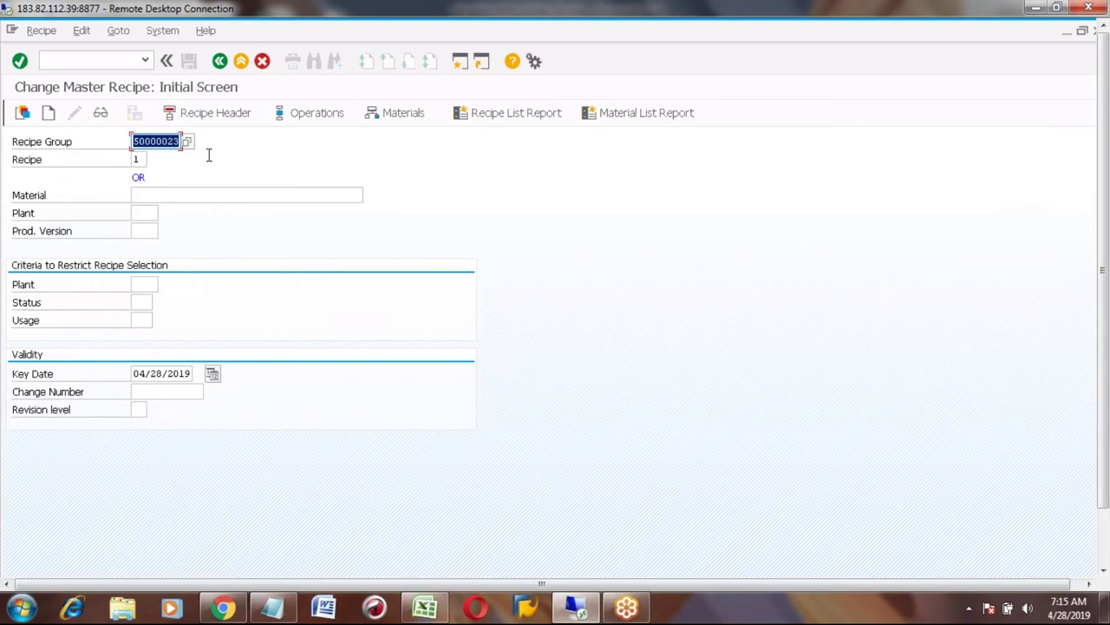
key("Return")
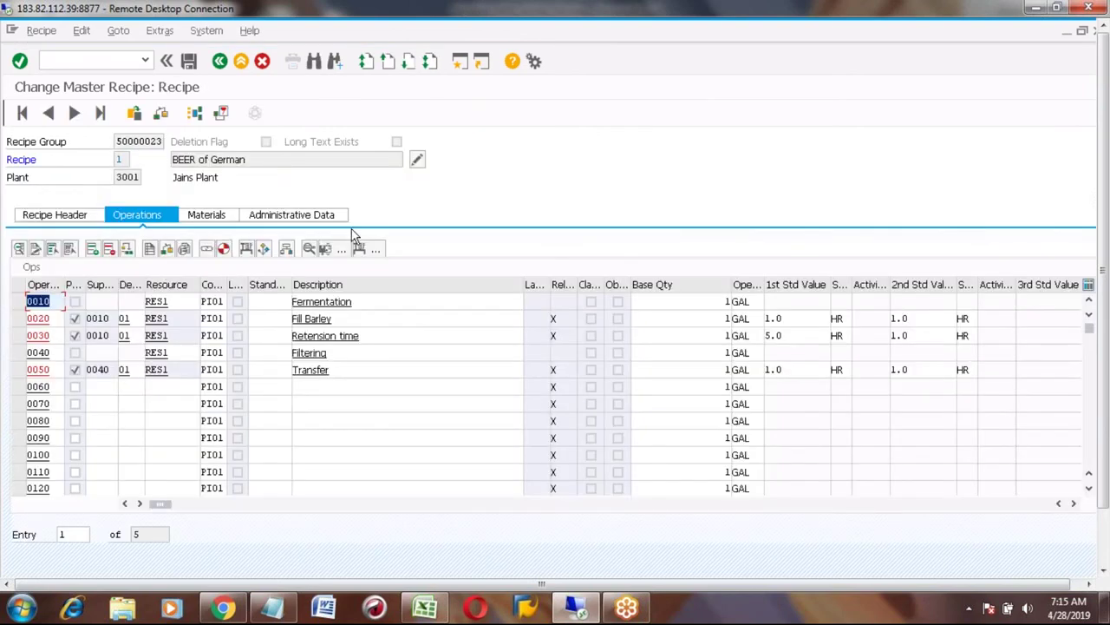
left_click(19, 369)
left_click(218, 369)
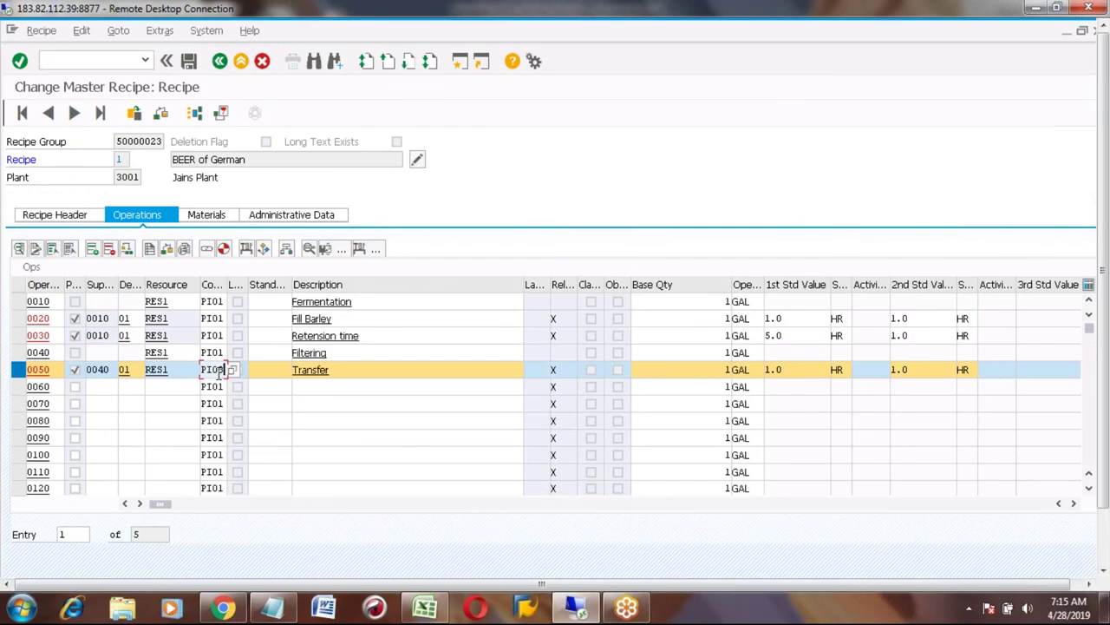
type("3")
key("Return")
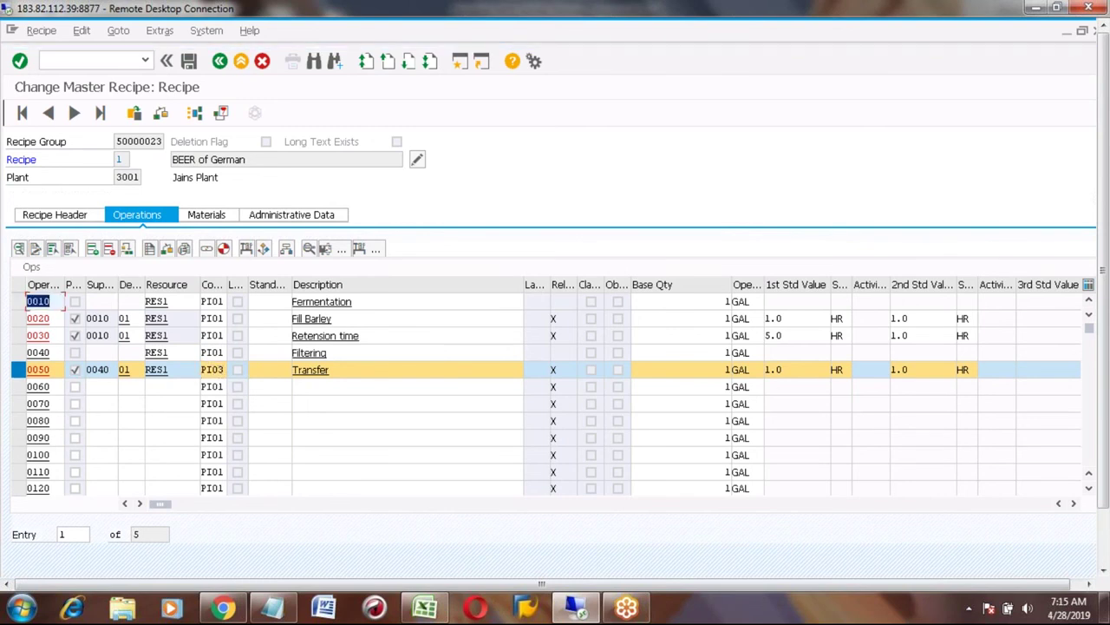
Save the changed BEER of German master recipe and exit to the SAP Easy Access menu
left_click(19, 370)
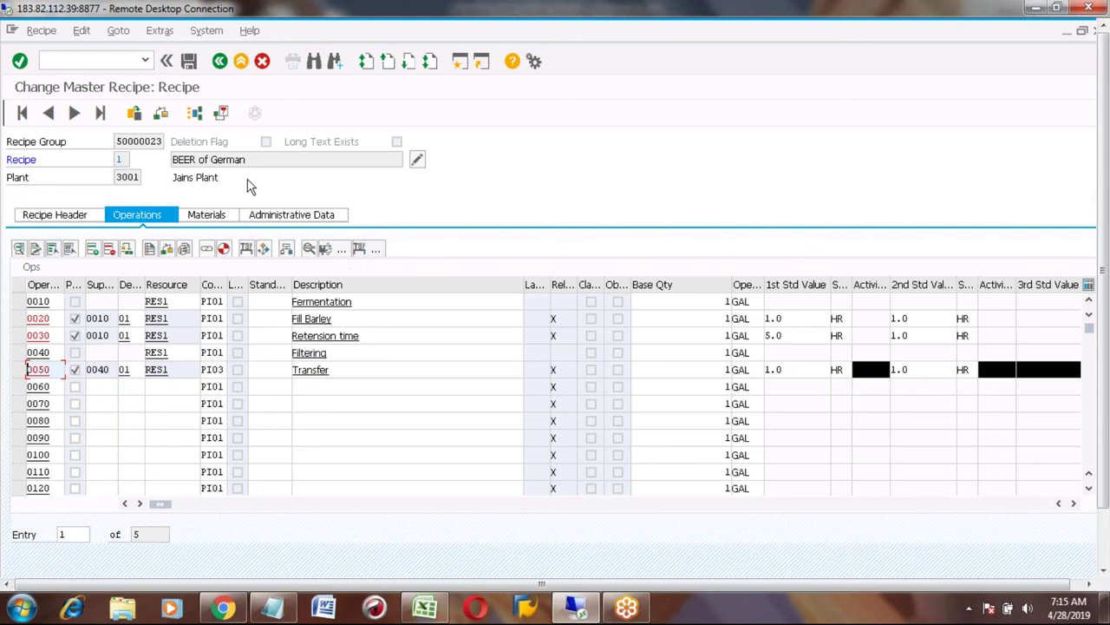
left_click(189, 63)
left_click(241, 62)
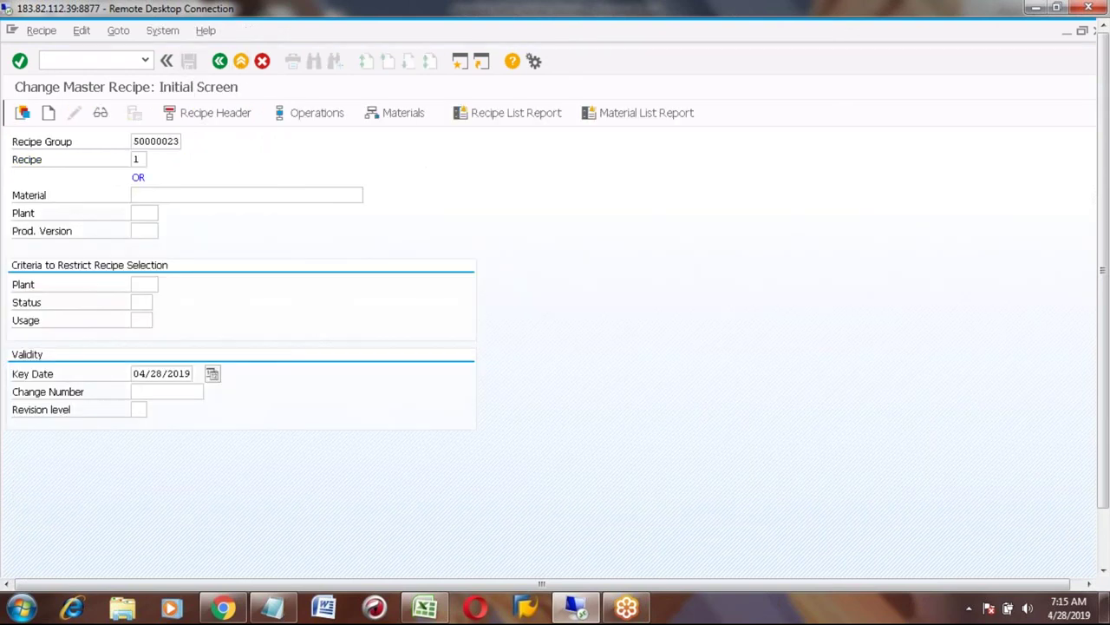
Open material BARLEY for change with only the MRP 2 view selected
type("MM03")
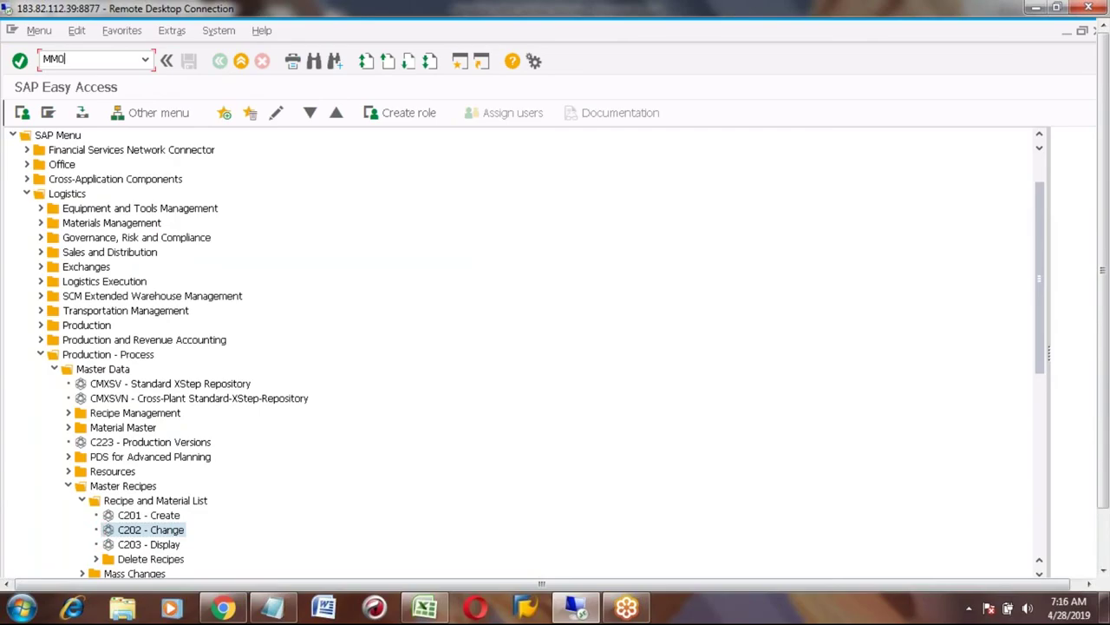
key("Return")
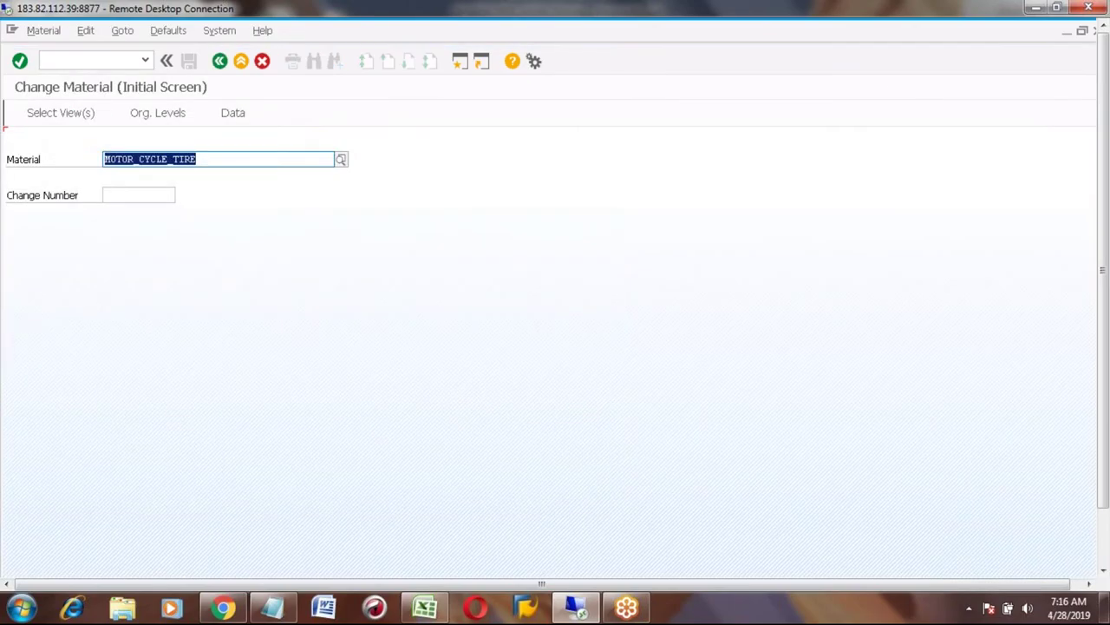
type("BAR")
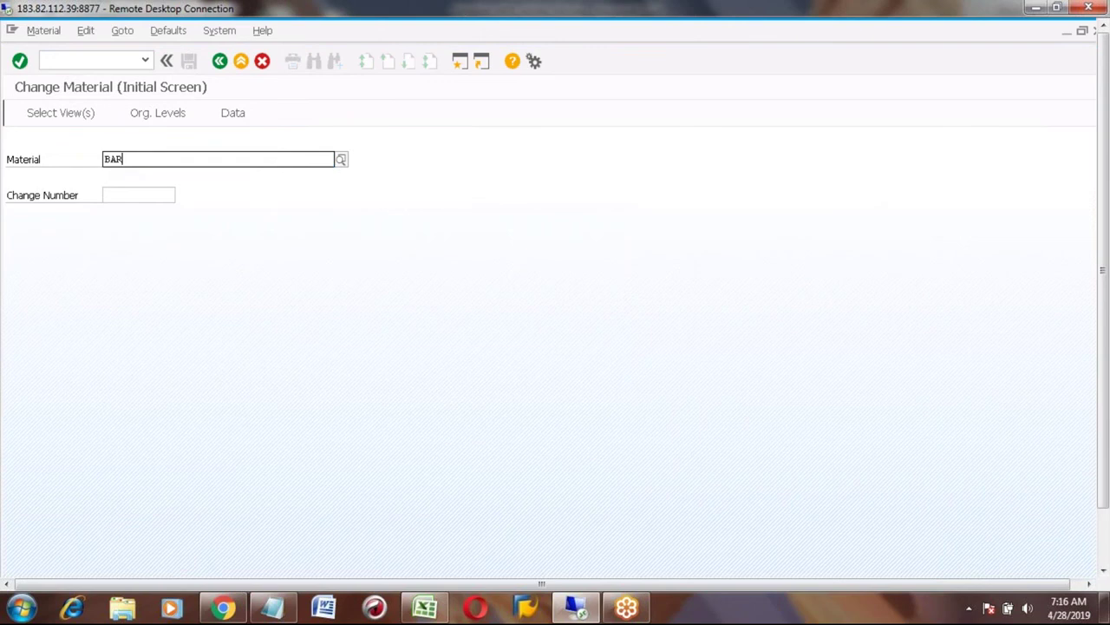
key("Down")
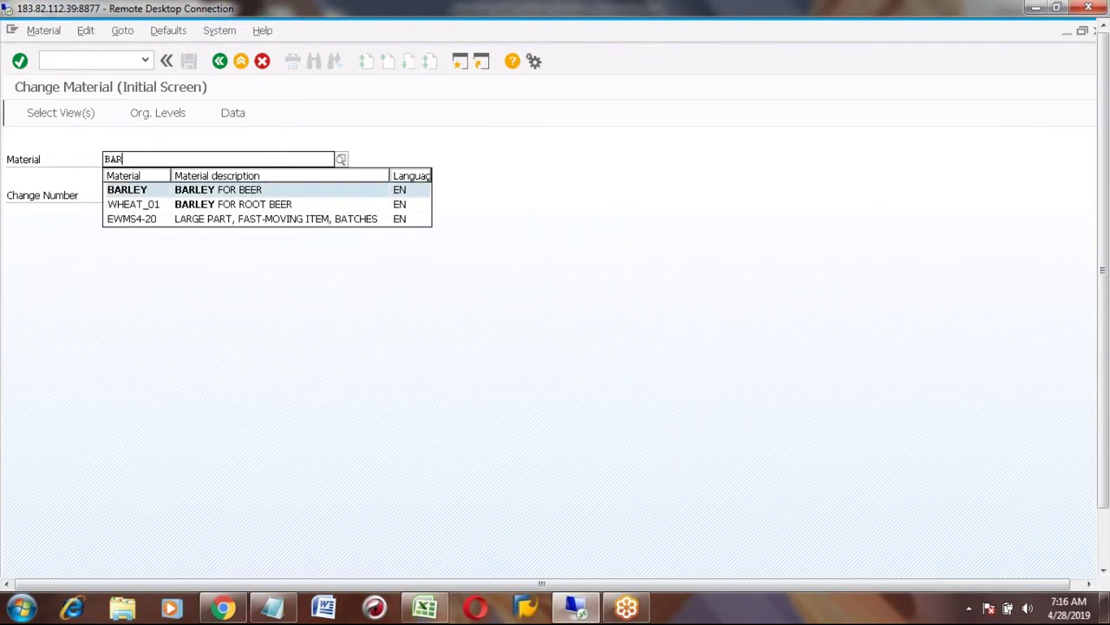
key("Return")
key("Return")
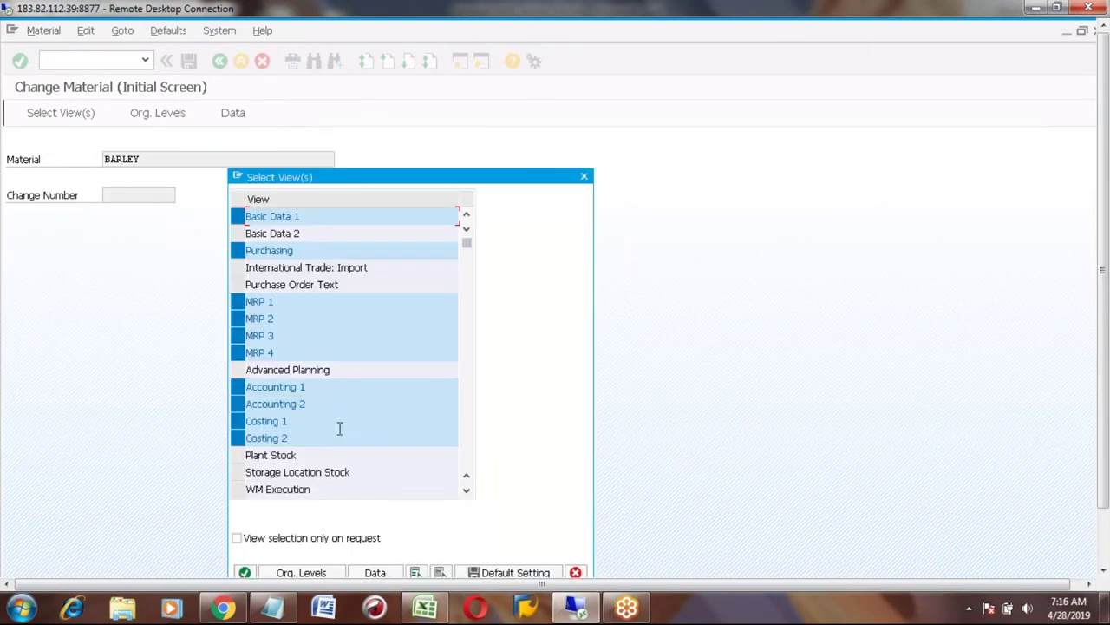
left_click(440, 573)
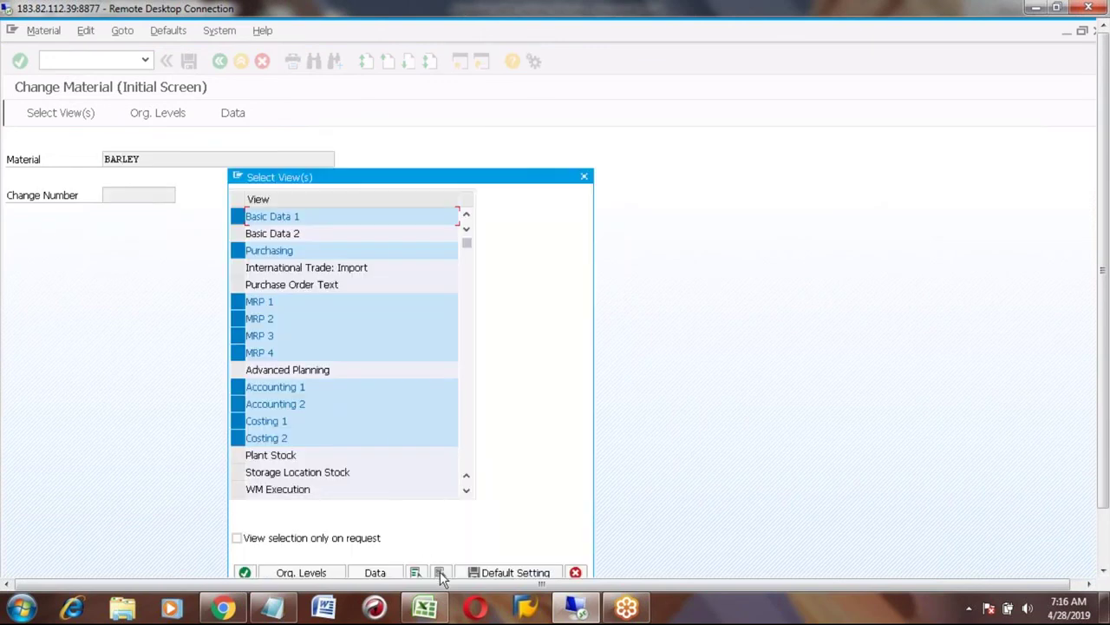
left_click(238, 319)
key("Return")
key("Return")
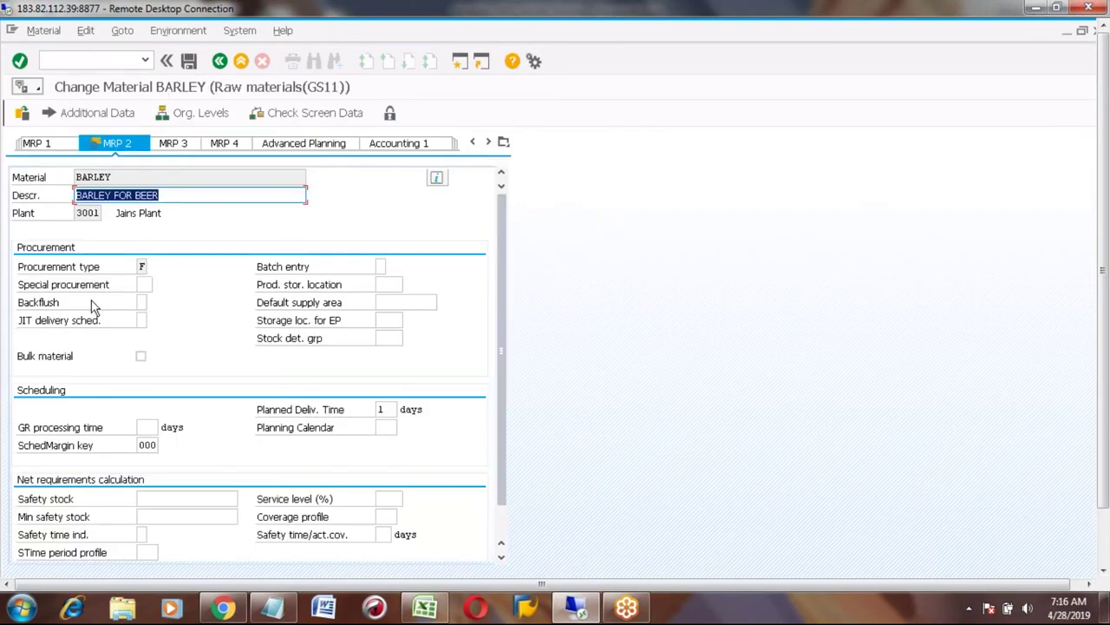
Set BARLEY's Backflush indicator to 1 (Always Backflush), save the material and return to the SAP Easy Access menu
left_click(145, 303)
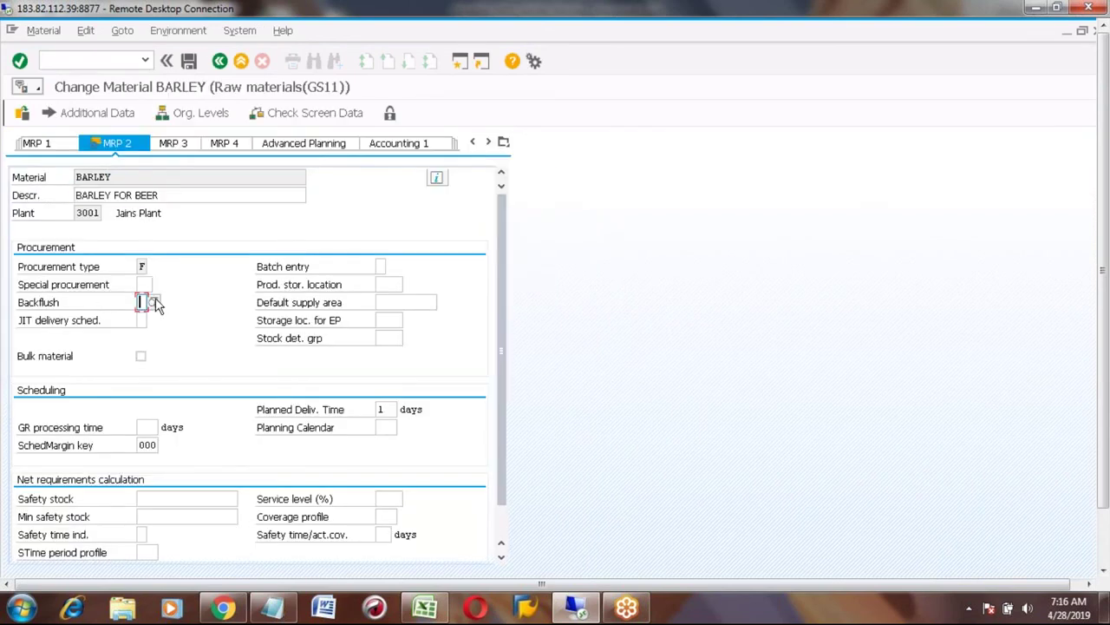
left_click(155, 301)
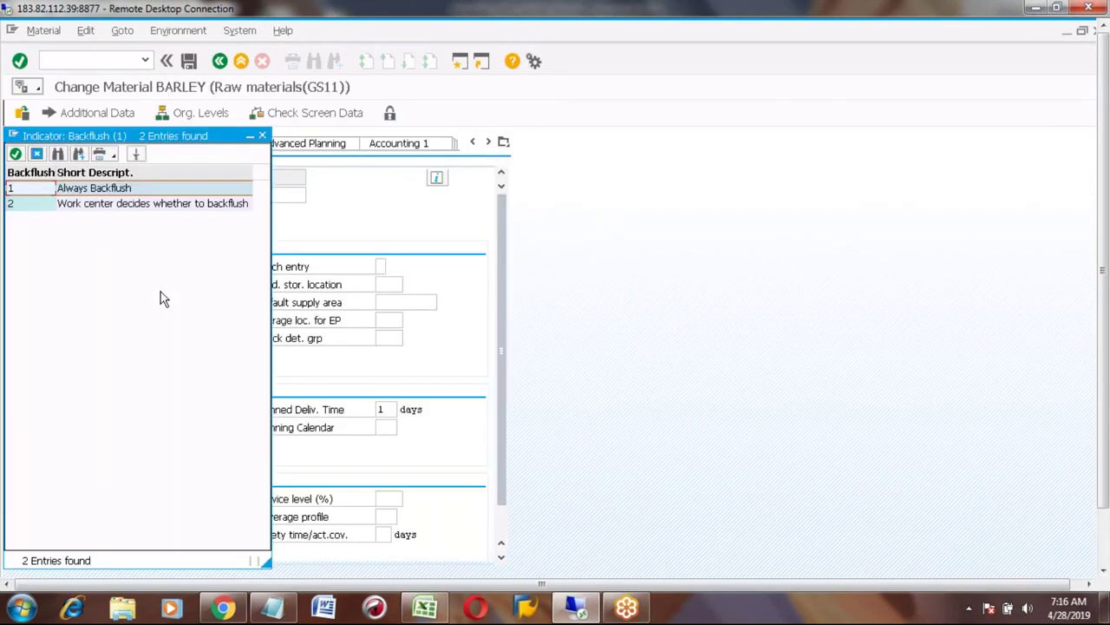
left_click(28, 189)
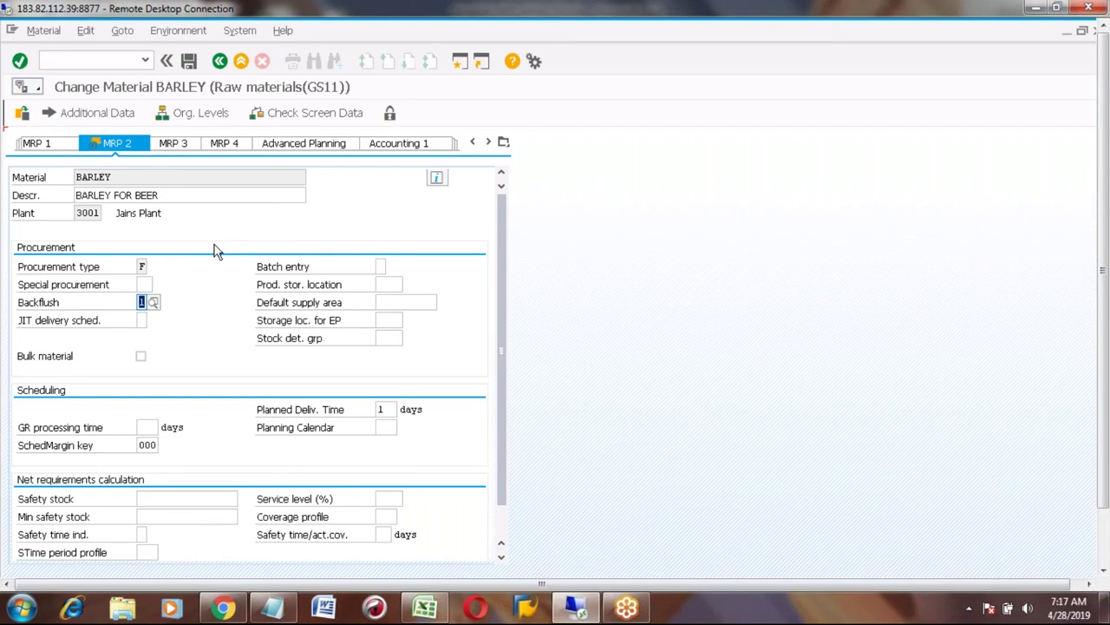
left_click(98, 177)
left_click(189, 61)
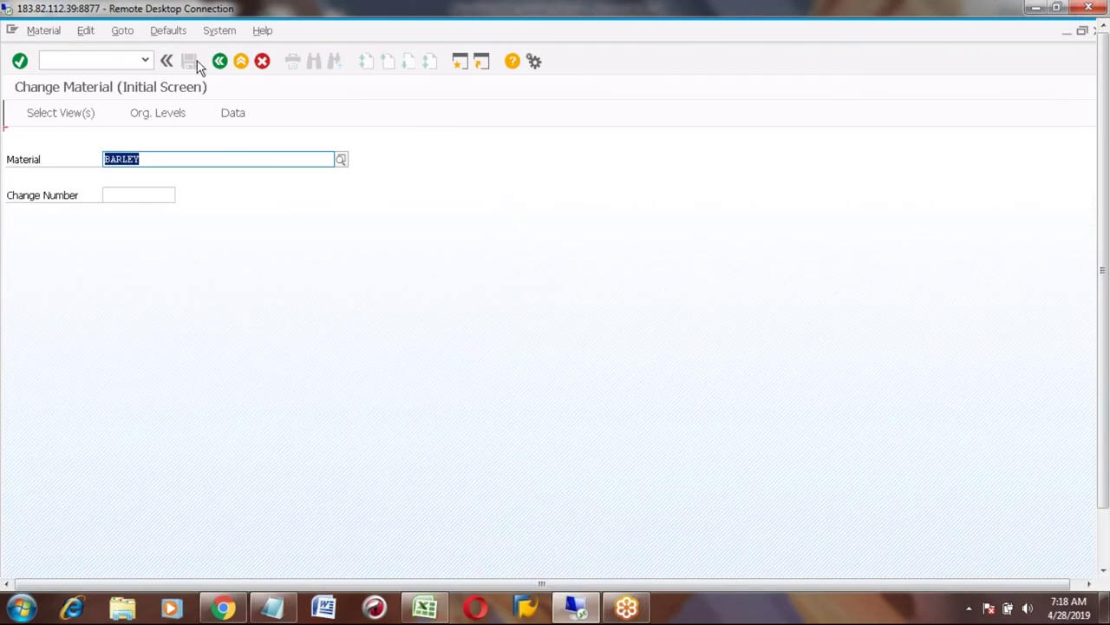
left_click(219, 63)
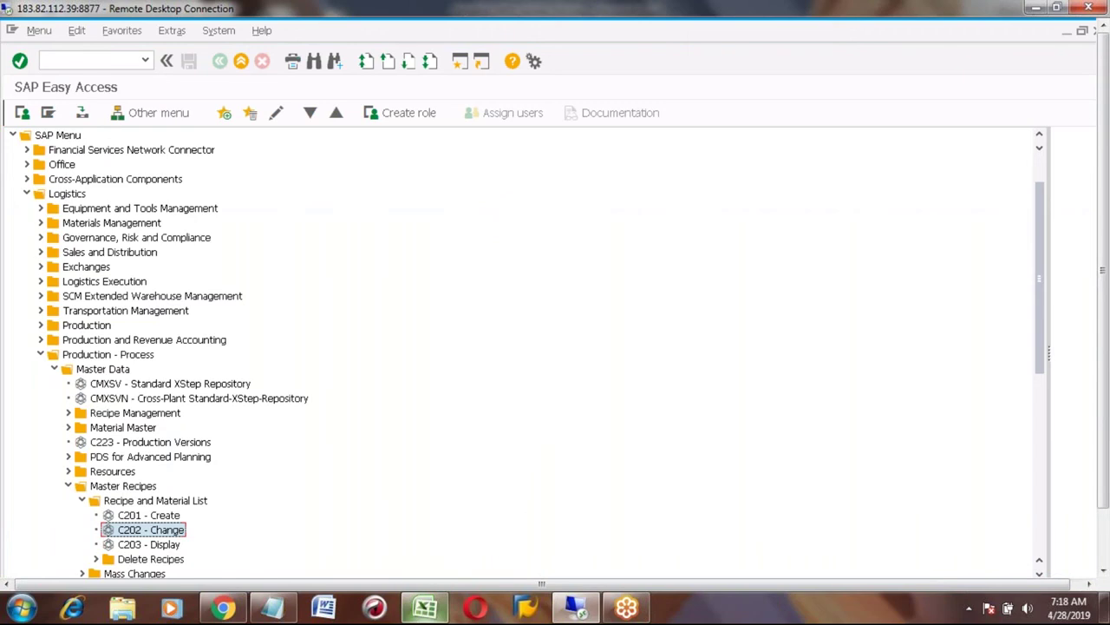
Switch to the S4HANA_MFG_JAMAL_Nicolas workbook in Excel and enter BEER in cell E474 below the recipe notes
left_click(422, 613)
left_click(448, 404)
key("Down")
key("Down")
key("Down")
key("Down")
key("Down")
key("Down")
key("Down")
key("Down")
key("Down")
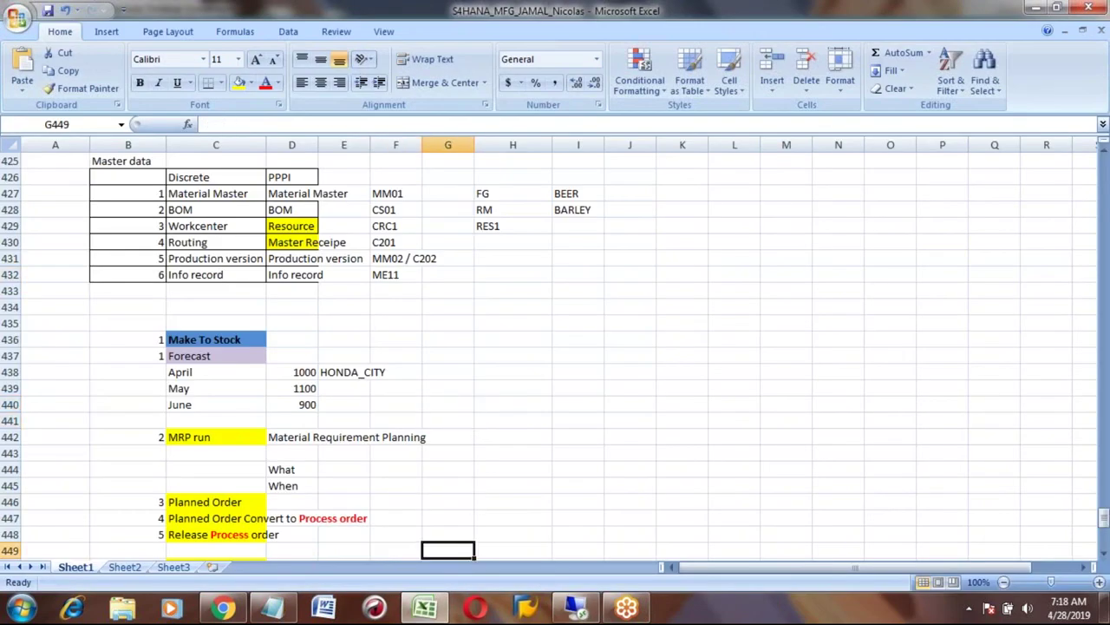
key("Down")
key("Down")
key("Down")
key("Down")
key("Down")
key("Down")
key("Down")
key("Down")
key("Down")
key("Down")
key("Down")
key("Down")
key("Down")
key("Down")
key("Down")
key("Down")
key("Down")
key("Down")
key("Down")
key("Down")
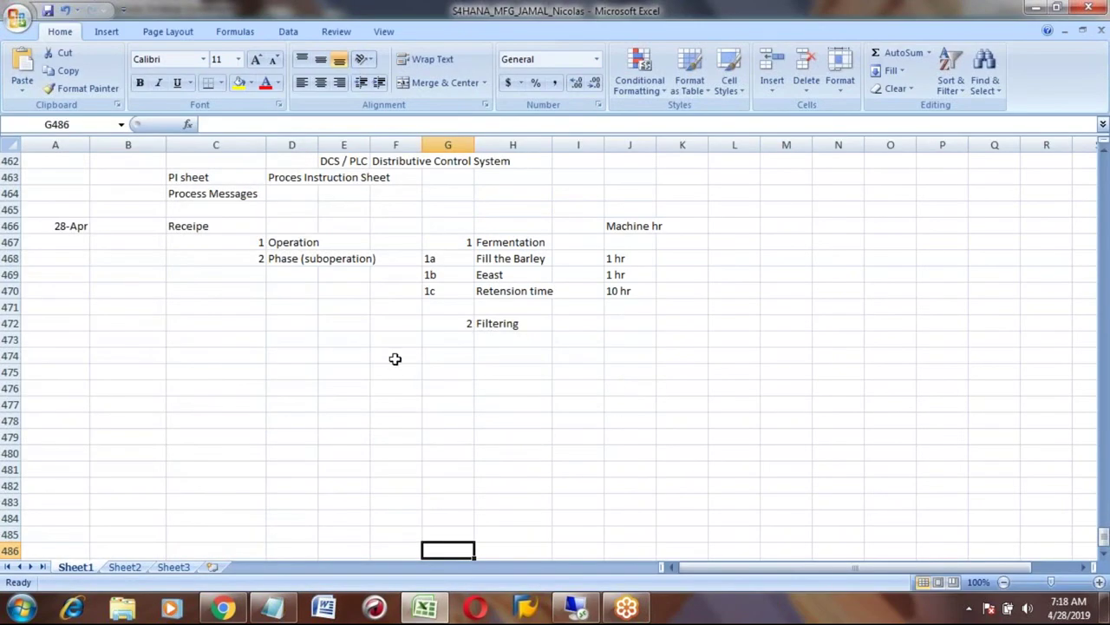
left_click(395, 358)
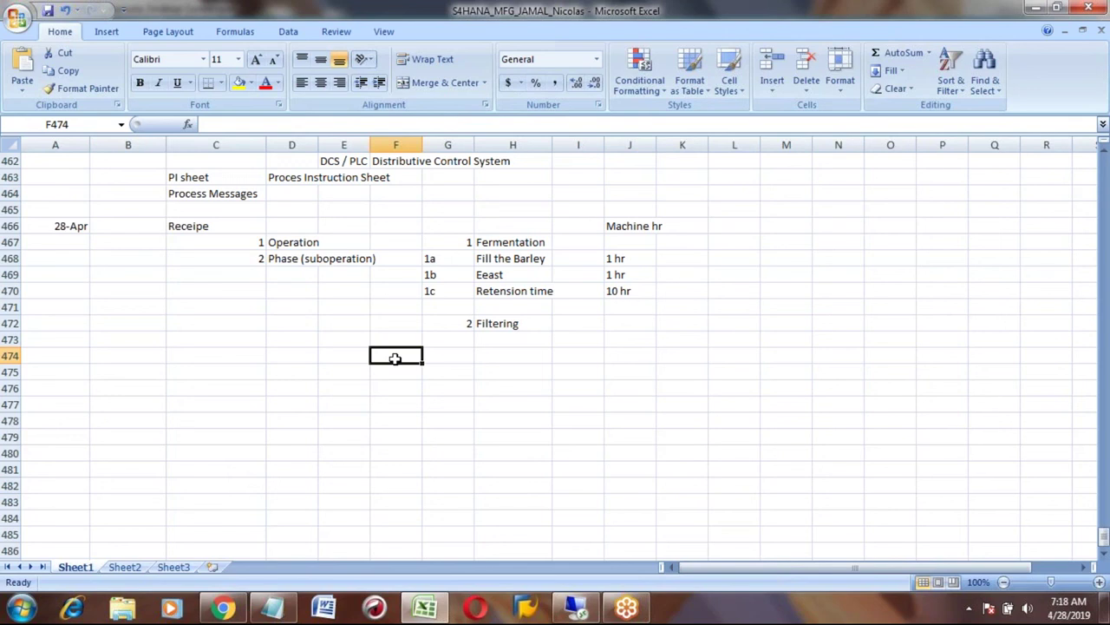
key("Left")
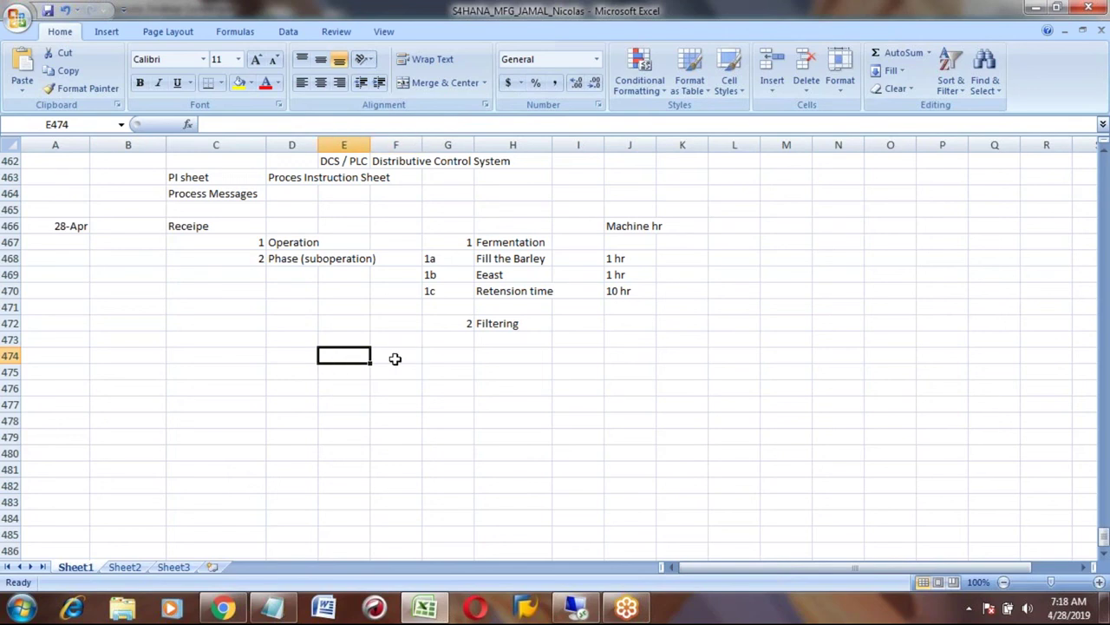
type("BEER")
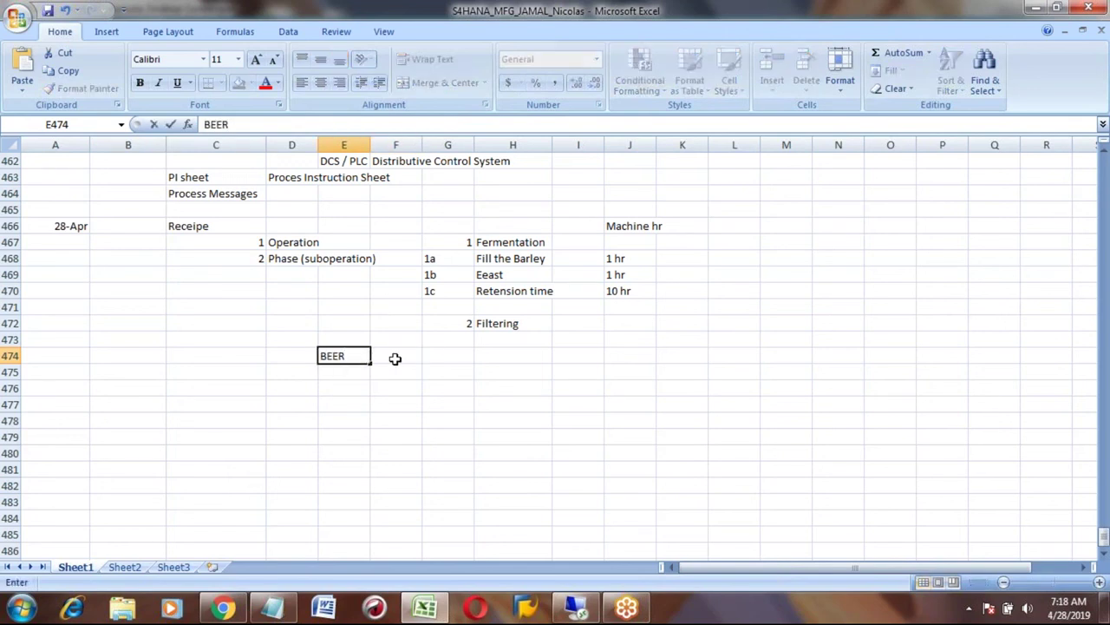
key("Tab")
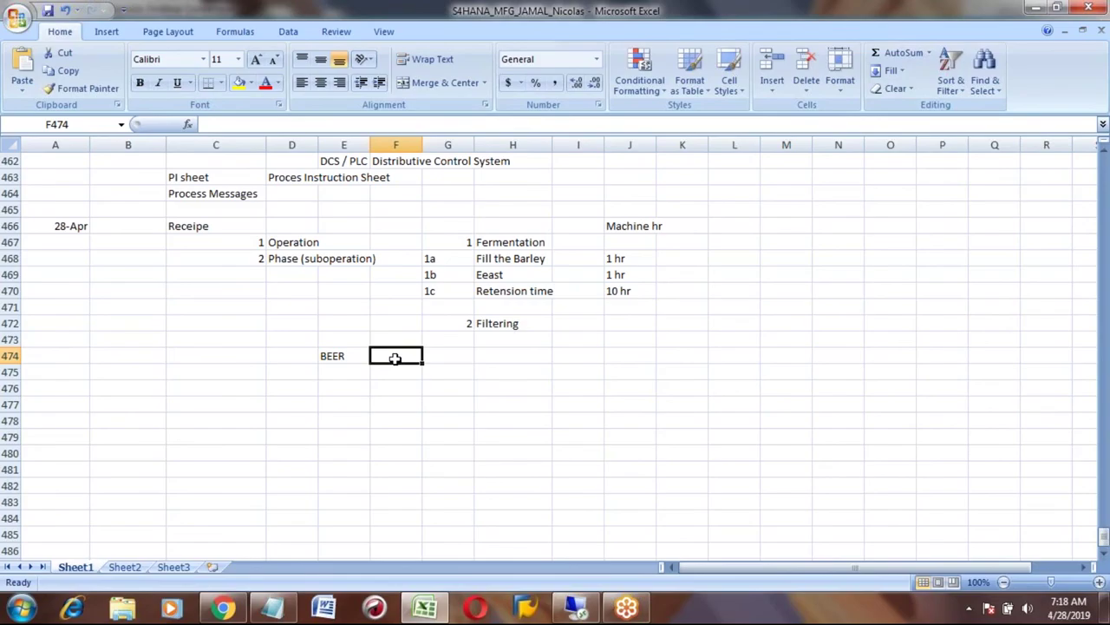
Enter the raw materials Barley in cell F475 and Rice in cell G475 under the BEER row
key("Down")
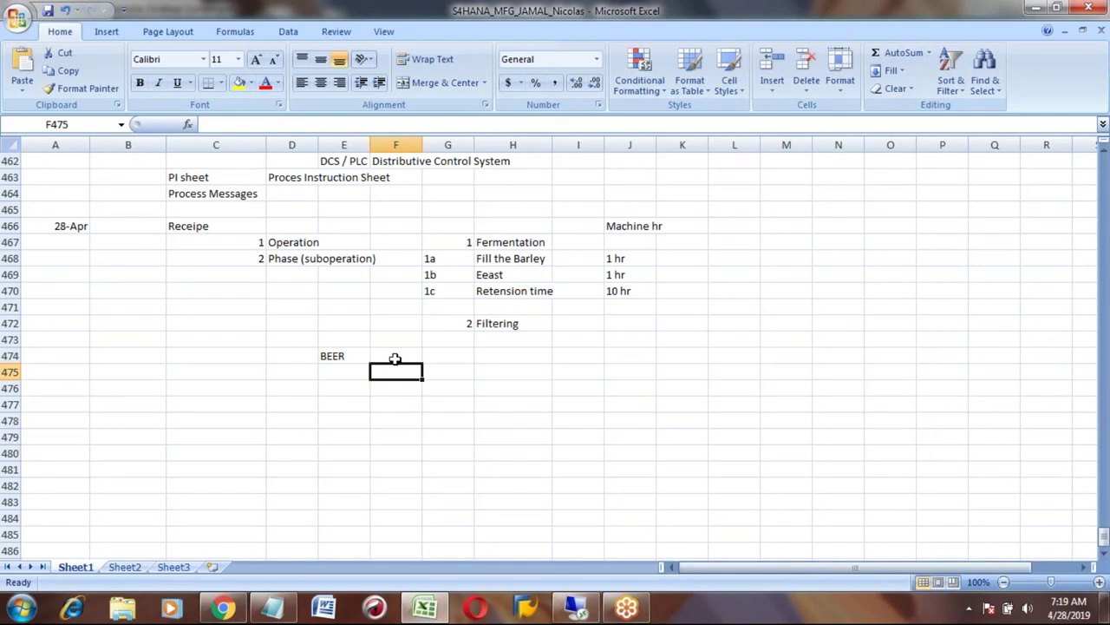
type("Barley")
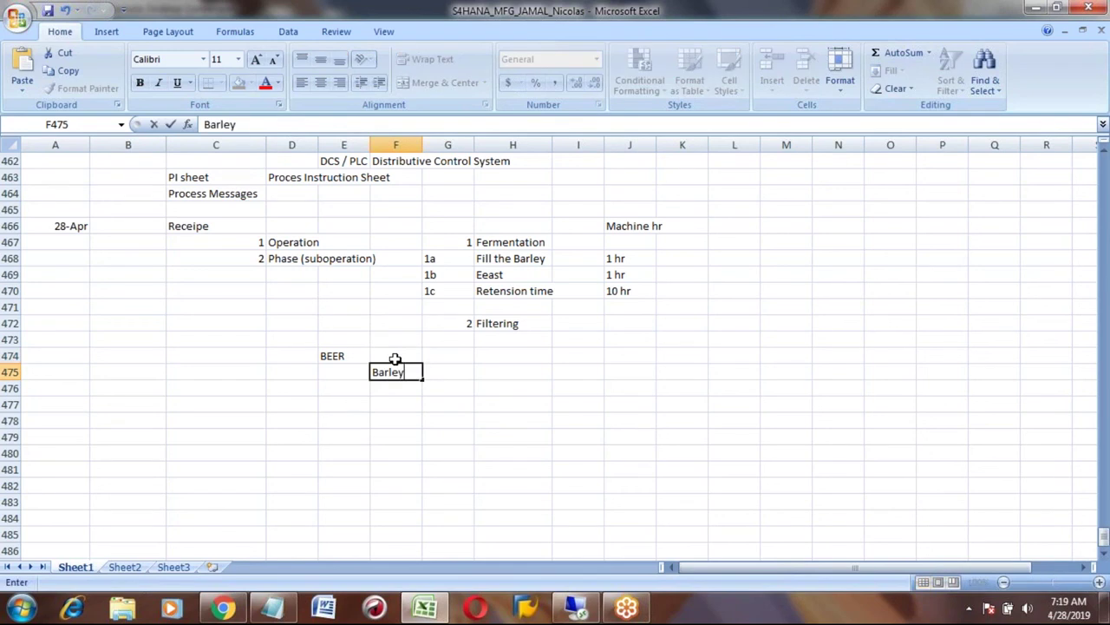
key("Right")
key("Right")
key("Left")
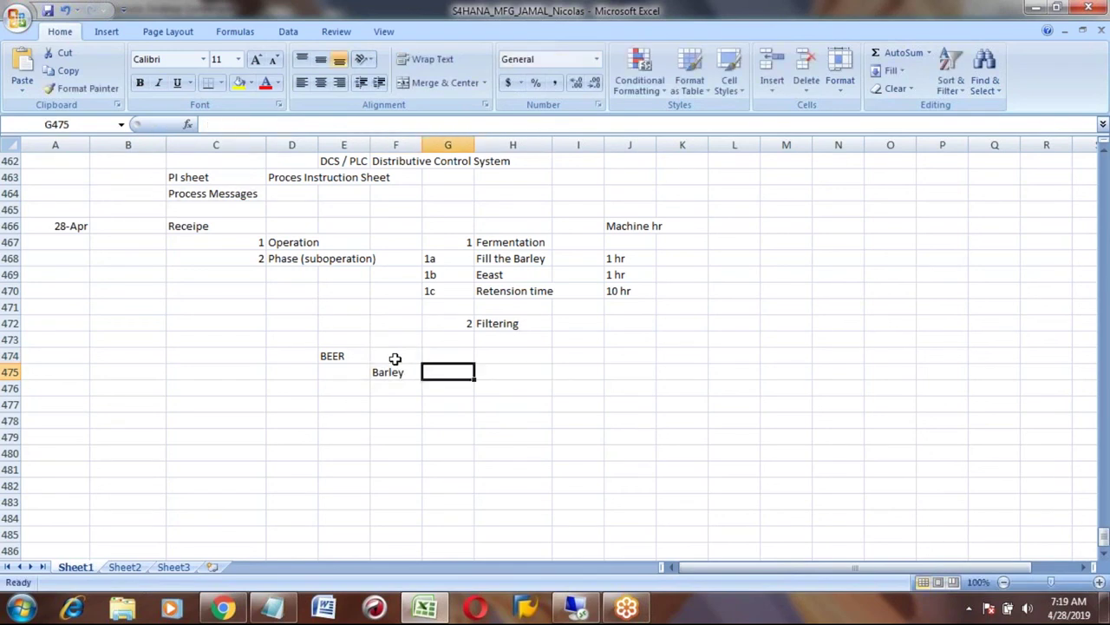
type("Rice")
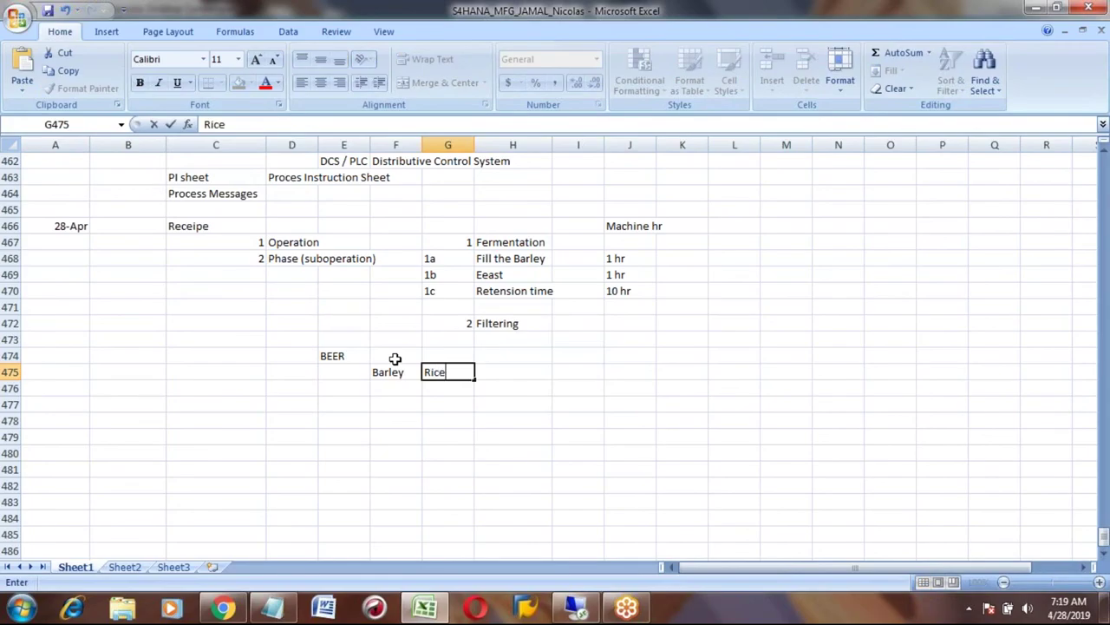
key("Return")
Label the raw materials with BOM1 above Barley in cell F474 and BOM2 above Rice in cell G474
key("Up")
key("Up")
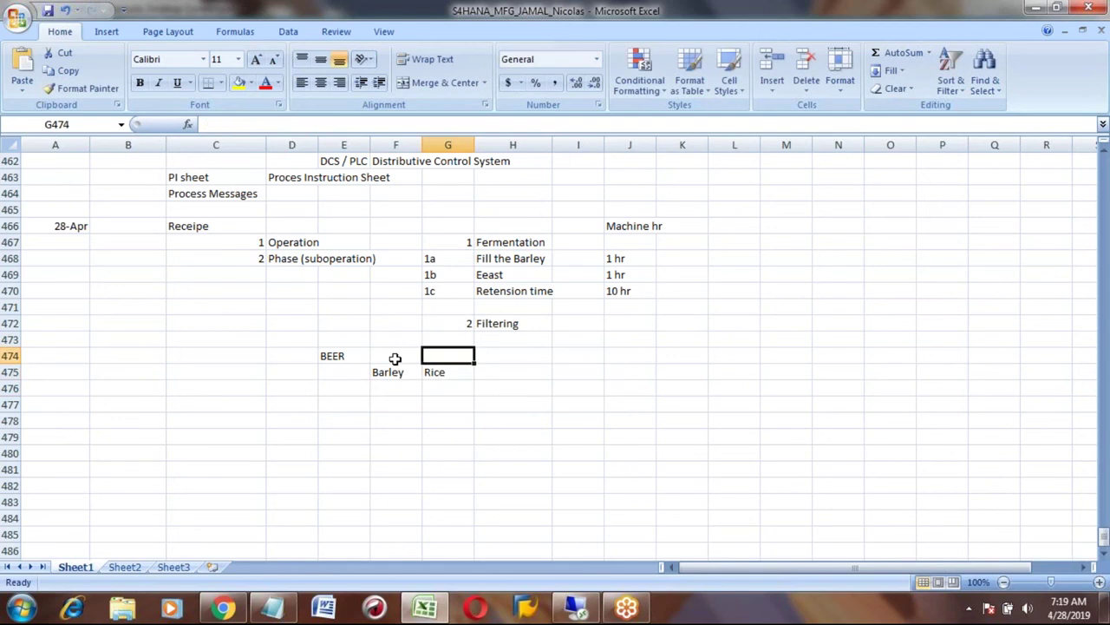
key("Left")
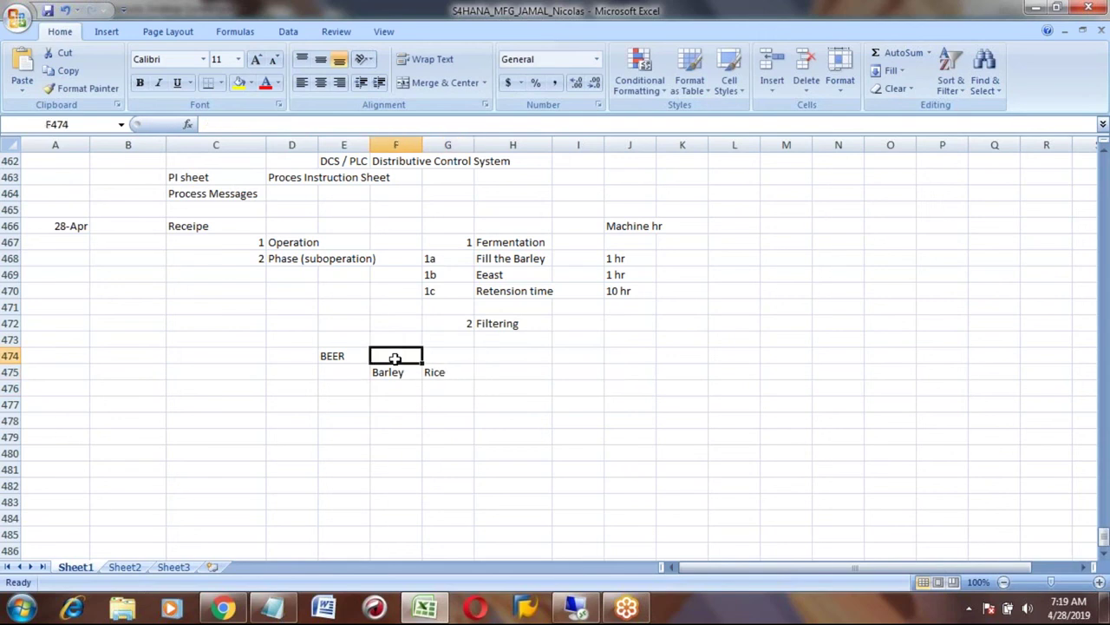
key("Down")
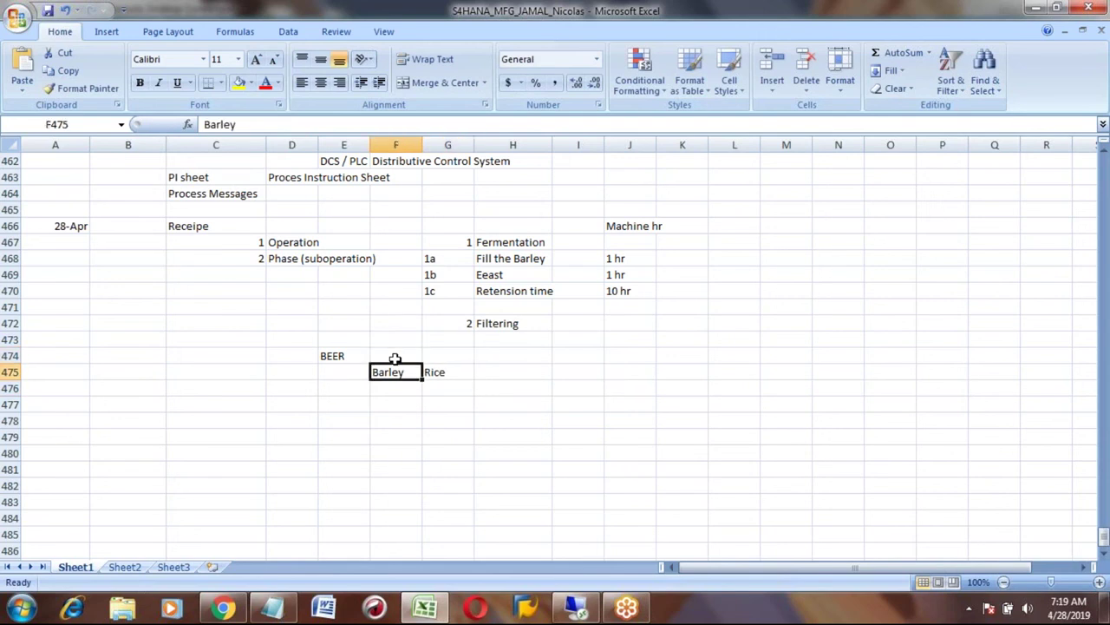
key("Up")
key("Down")
key("Up")
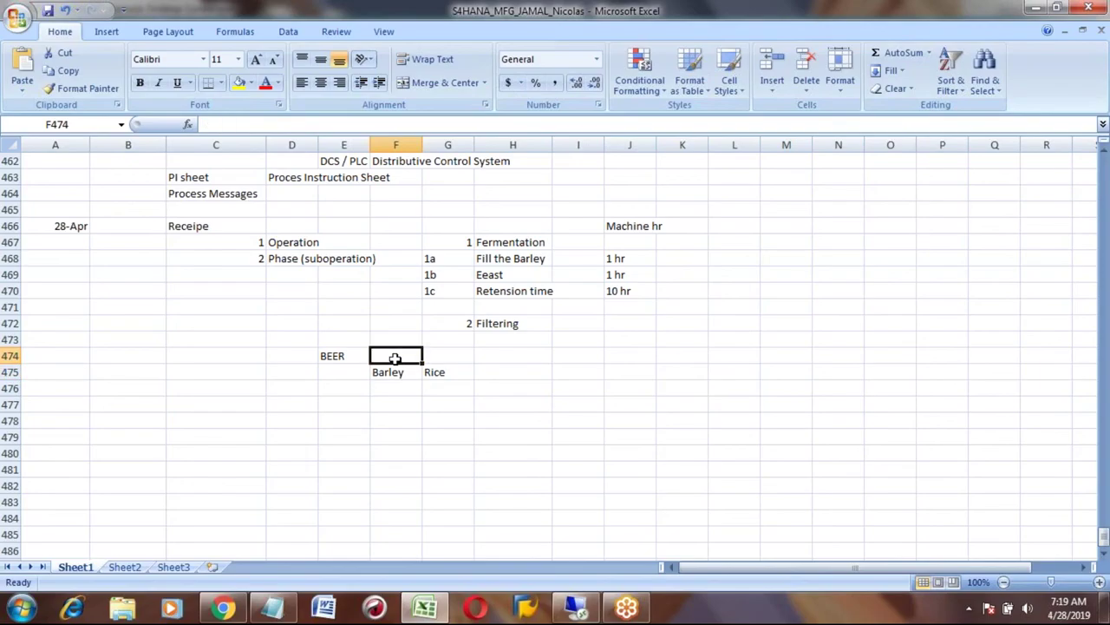
type("BOM1")
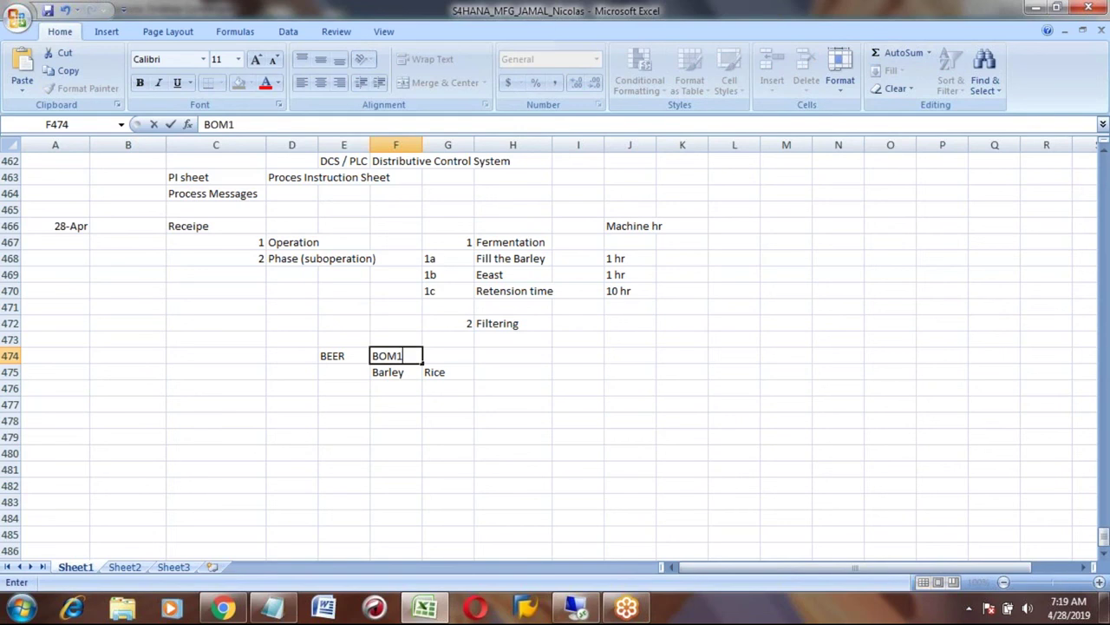
key("Tab")
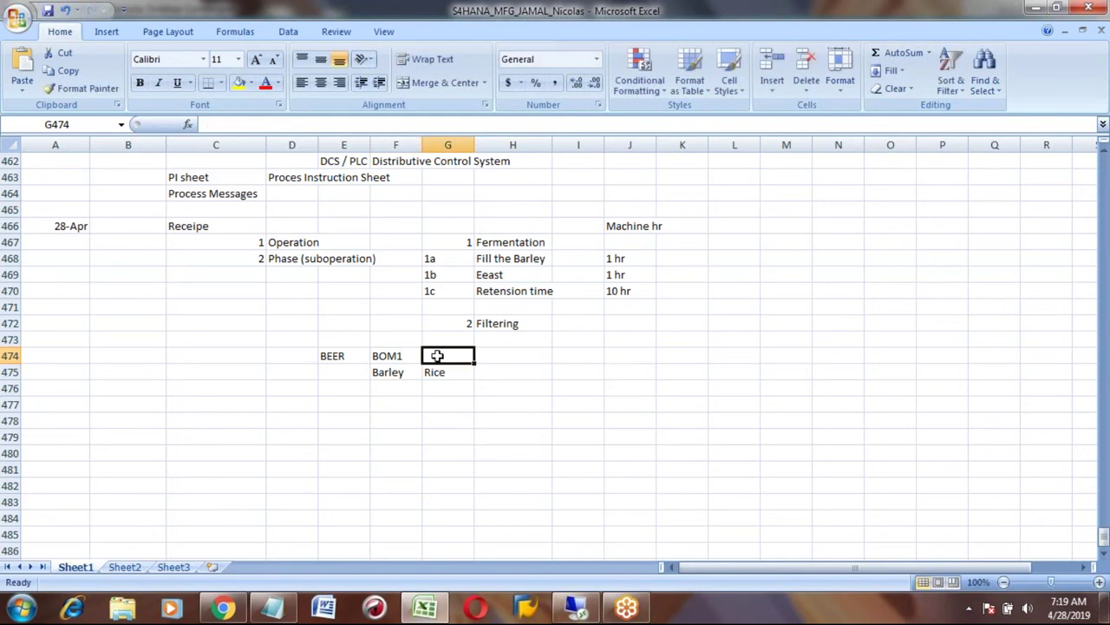
type("BOM2")
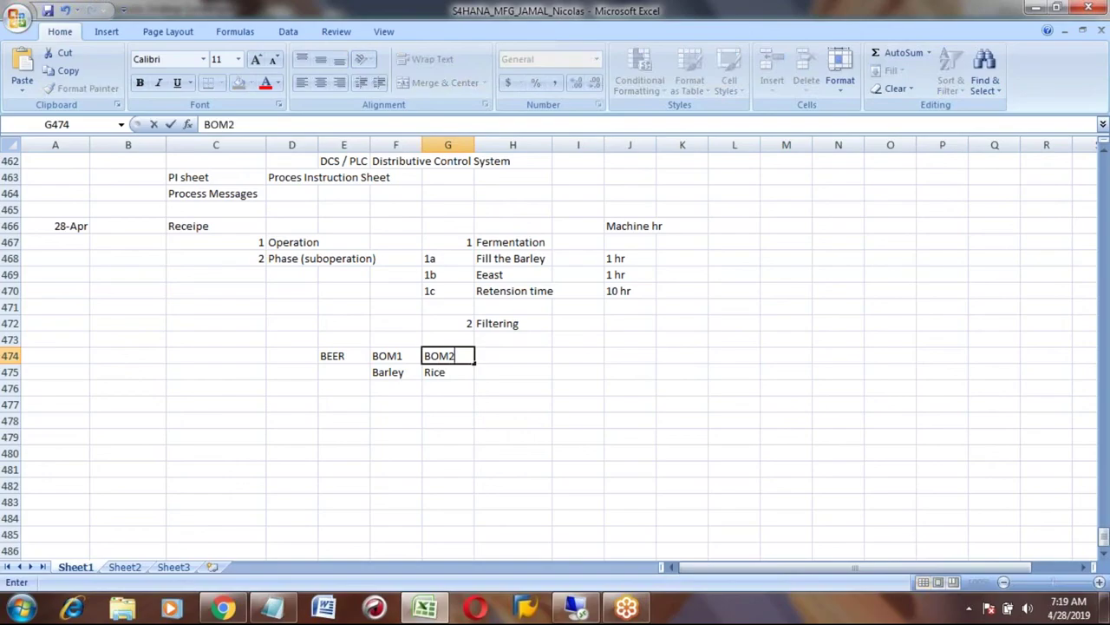
key("Return")
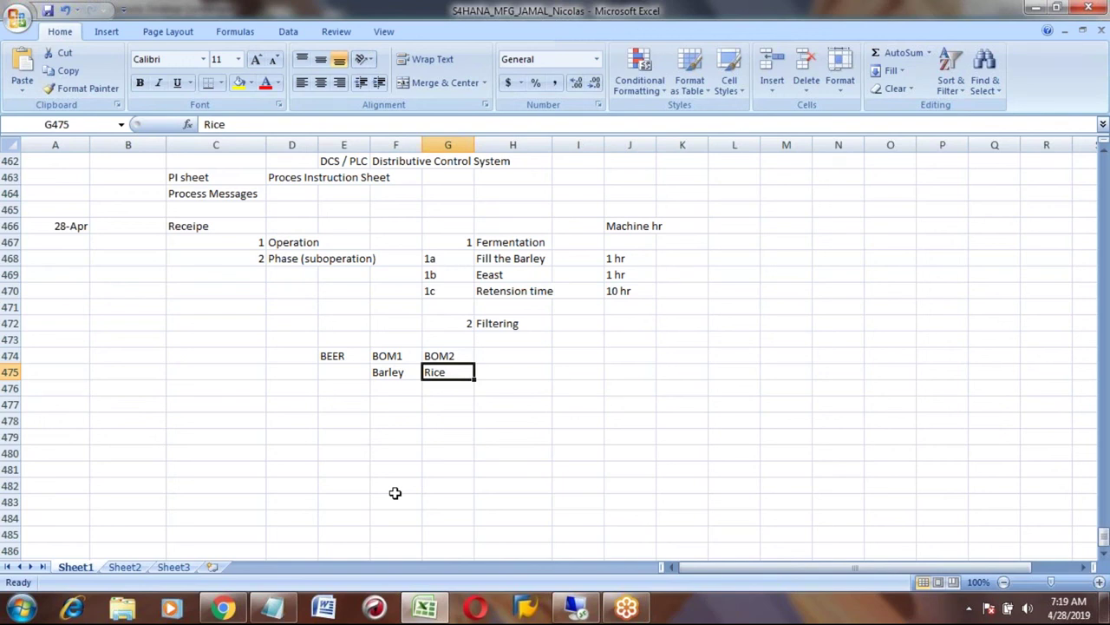
Enter the production version PV01 in cell E477, below the BOM notes
key("Down")
key("Down")
key("Left")
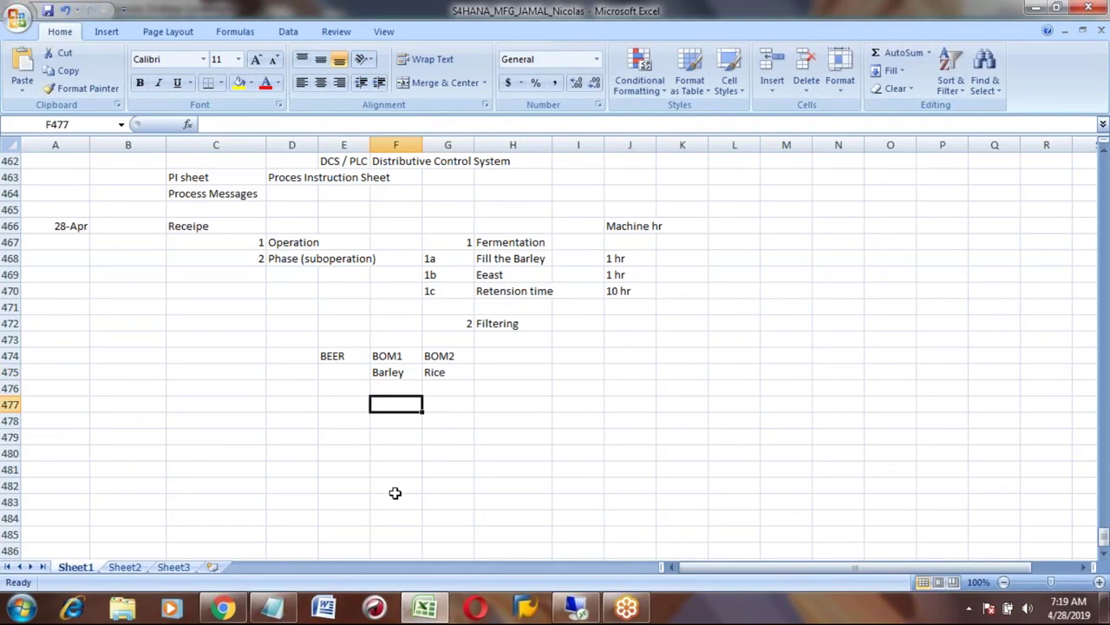
key("Left")
type("P")
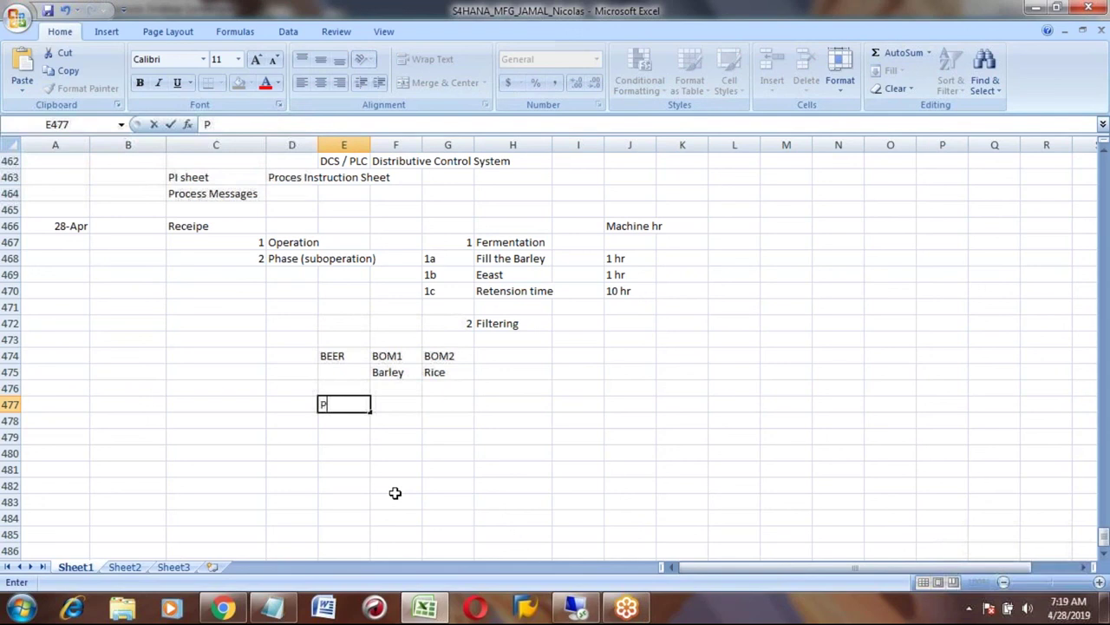
type("V01")
key("Tab")
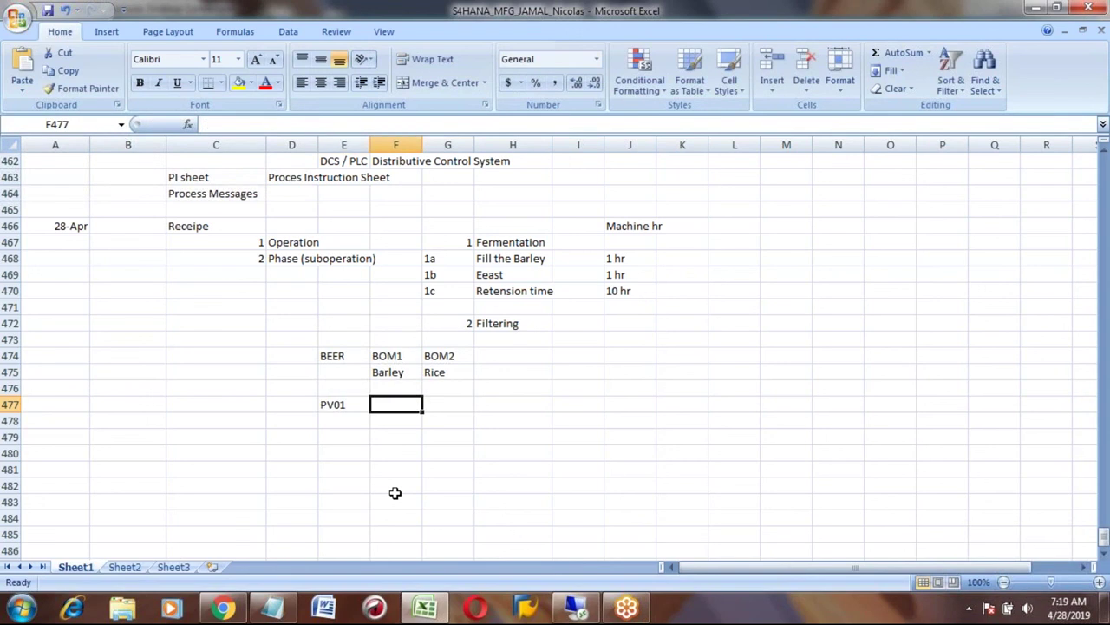
Assign BOM1 and ROUTING1 to PV01 by entering them in cells F477 and G477
type("BOM1")
key("Tab")
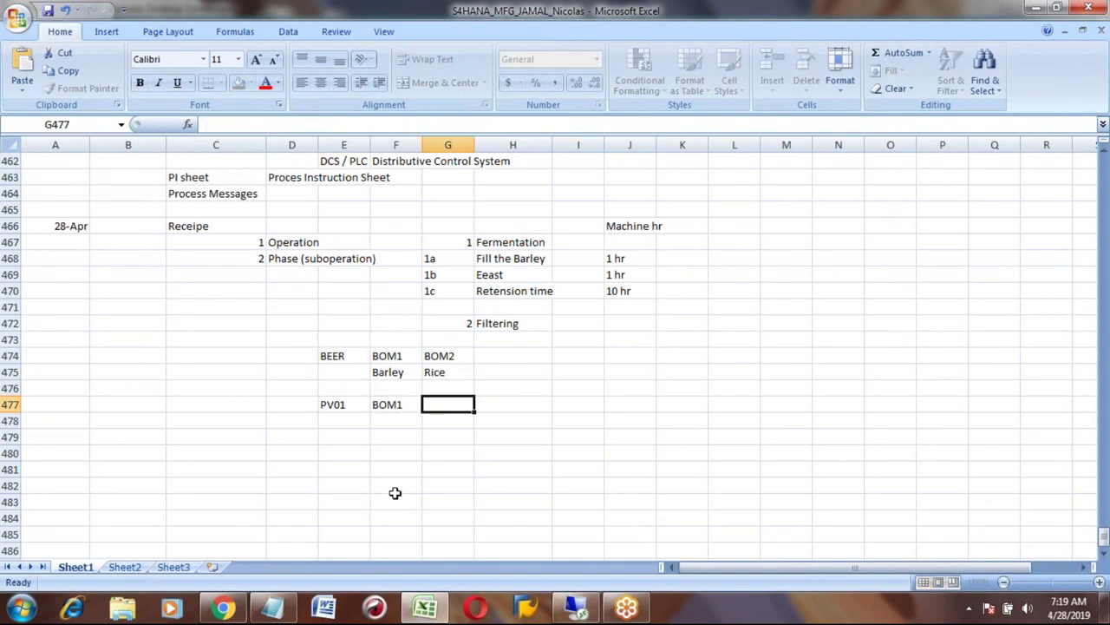
type("ROUTIN")
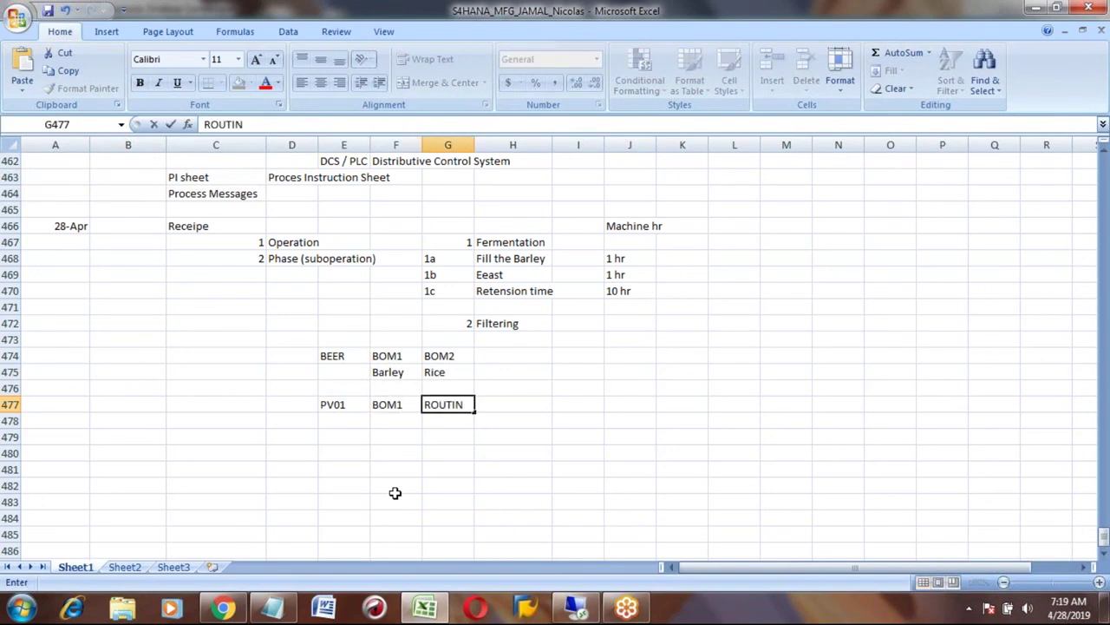
type("G1")
key("Return")
Enter the second production version in row 478 as PV02, BOM2 and ROUTING1, starting in cell E478
key("Left")
key("Left")
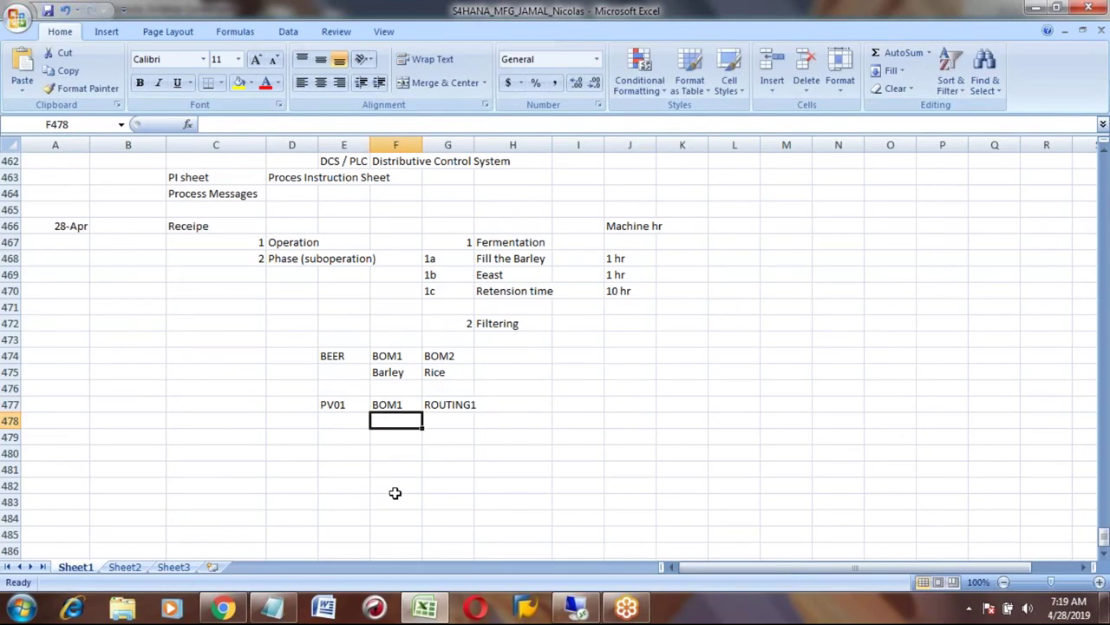
type("PV02")
key("Tab")
type("BOM2")
key("Tab")
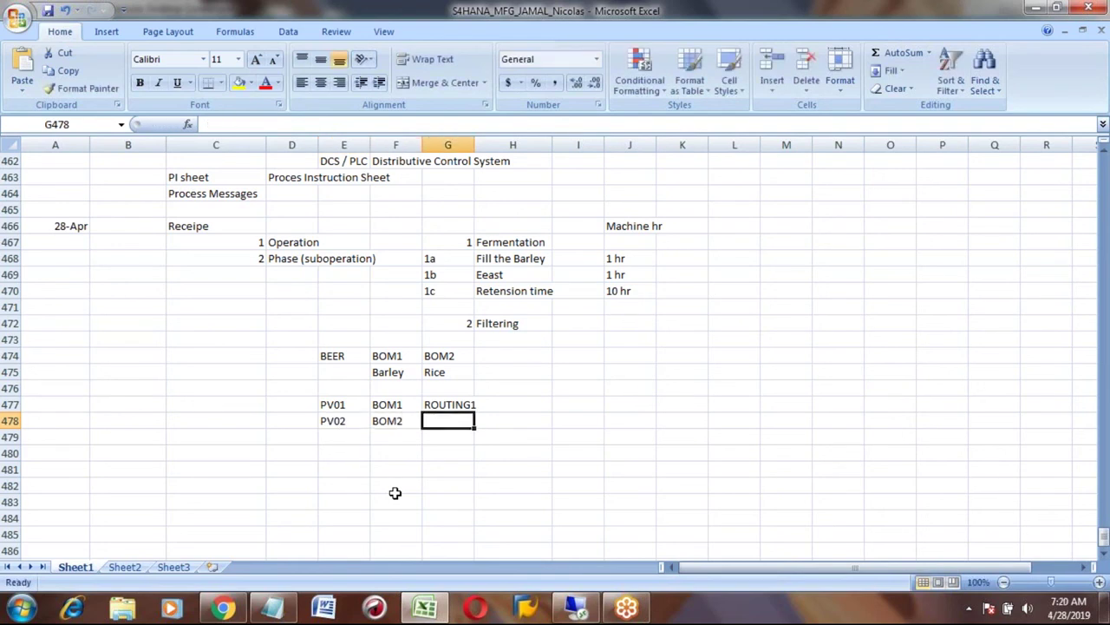
type("ROUTING1")
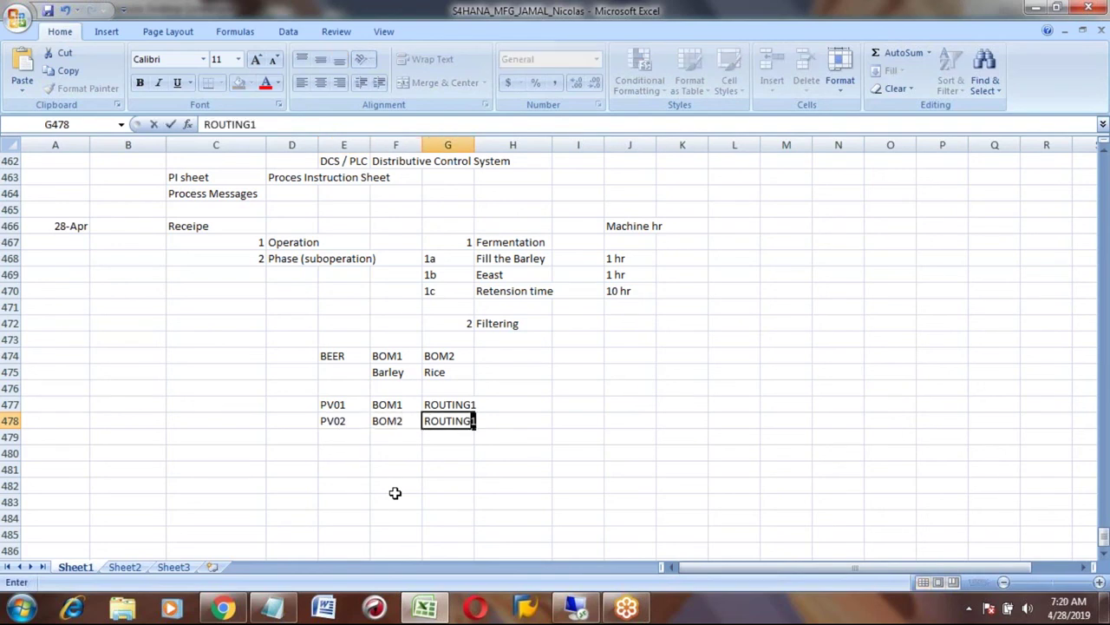
key("Return")
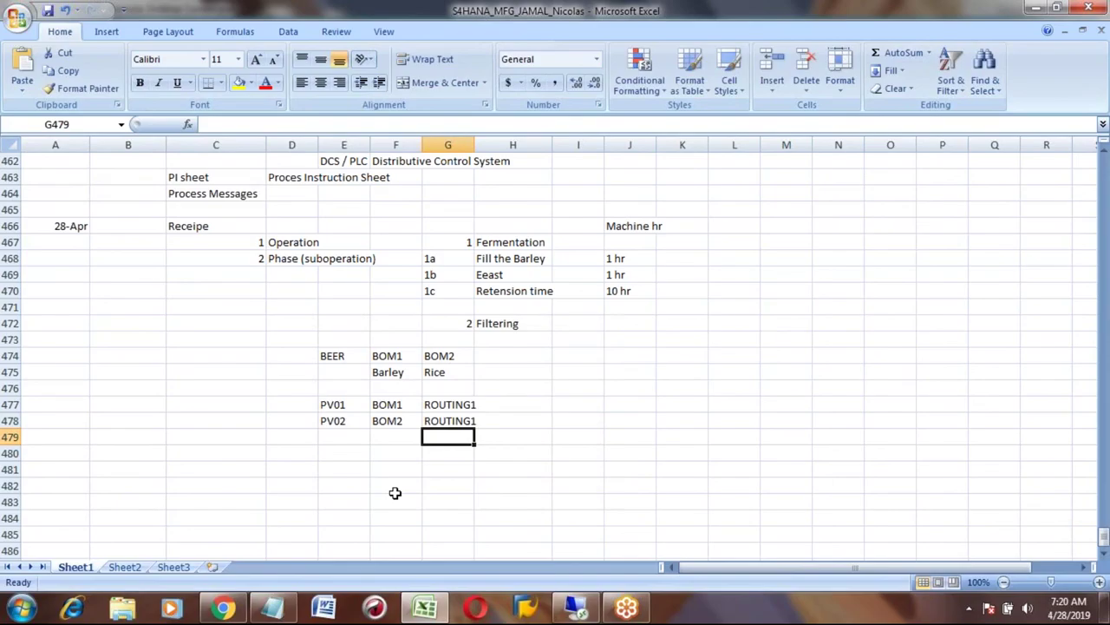
Add a third production version in row 479 with PV03 in cell E479 and BOM3 in cell F479
key("Up")
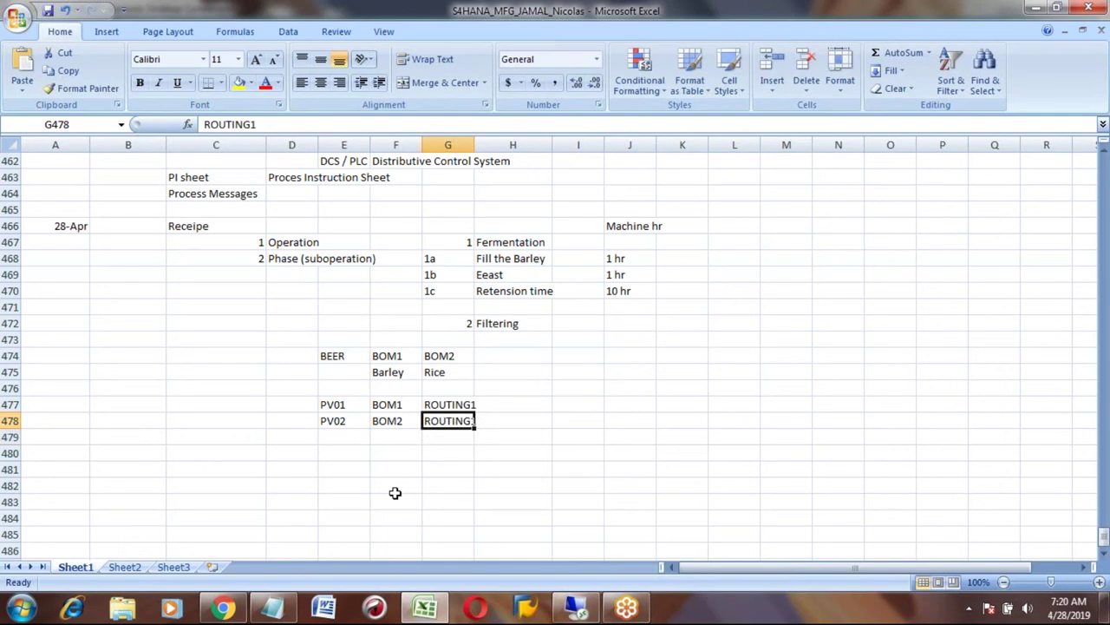
key("Up")
key("Left")
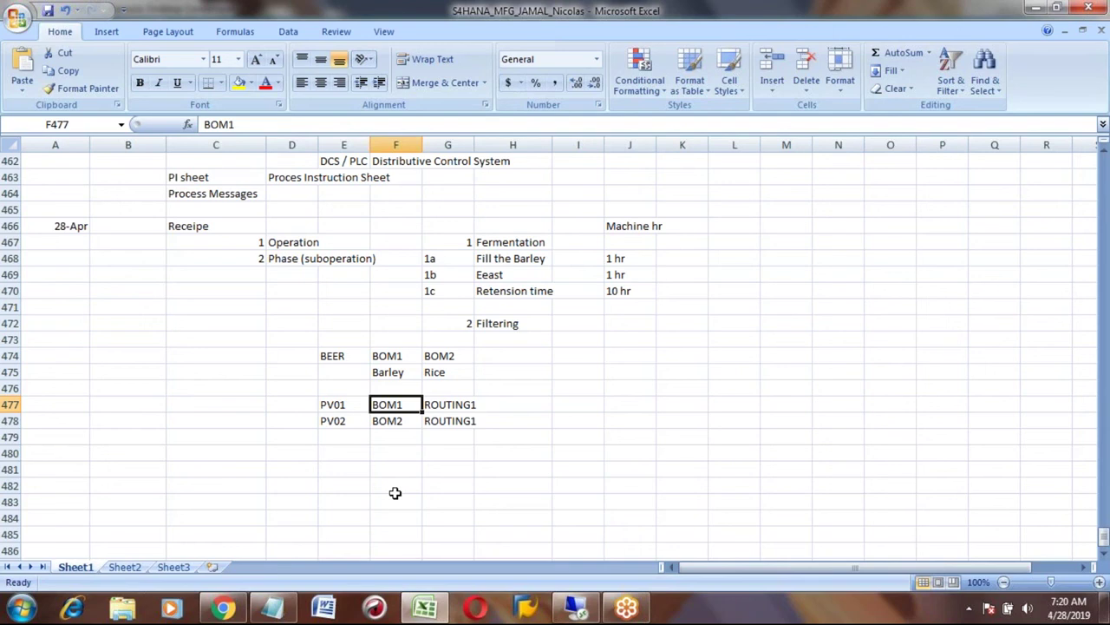
key("Down")
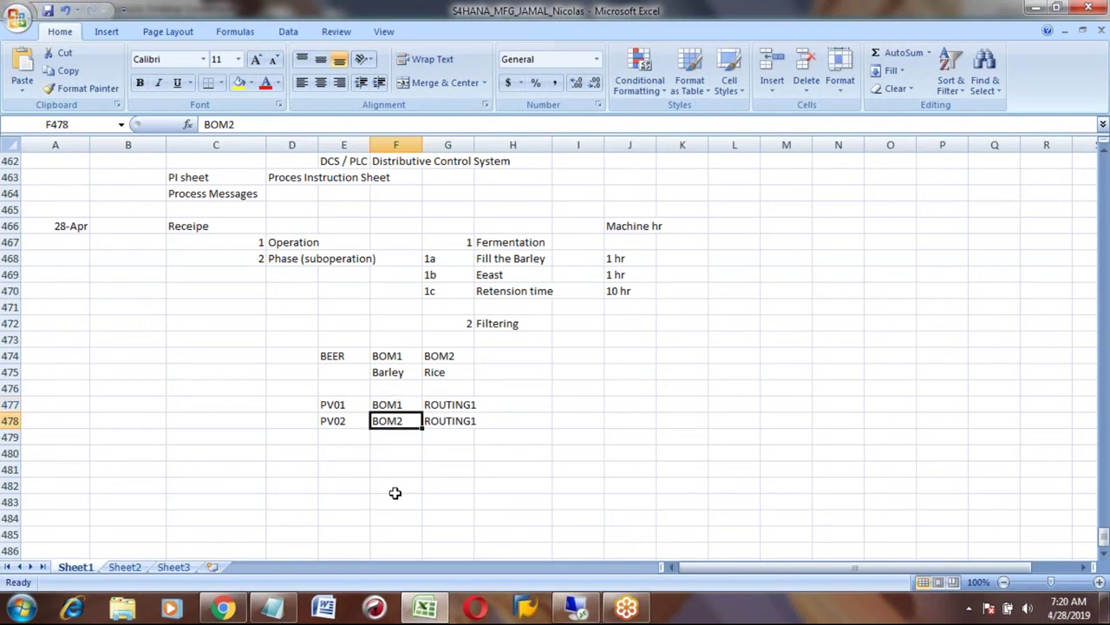
key("Left")
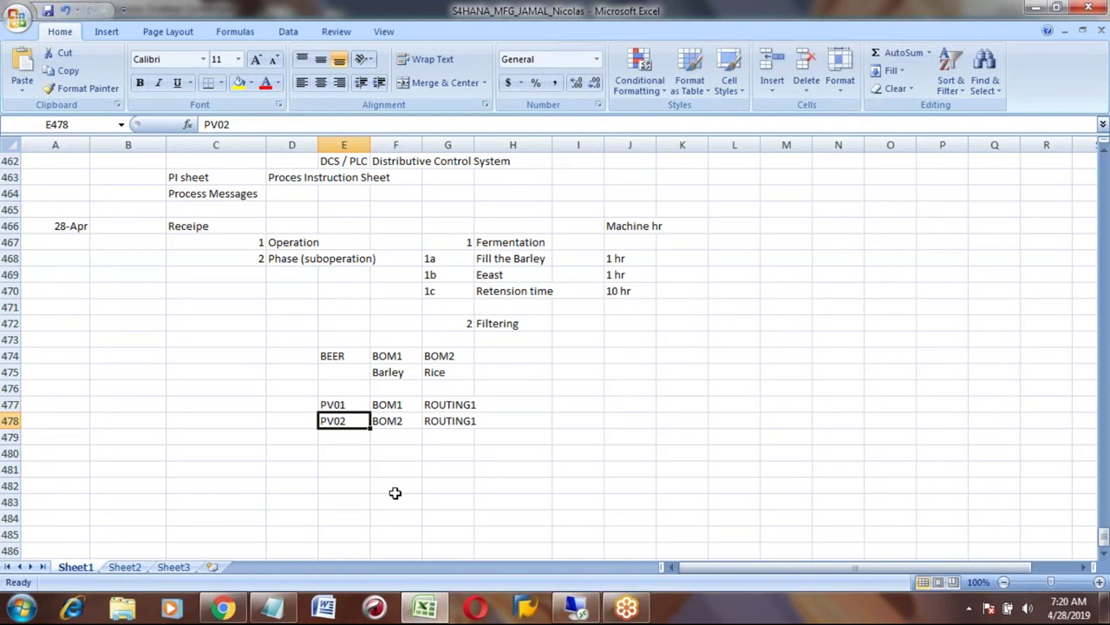
key("Up")
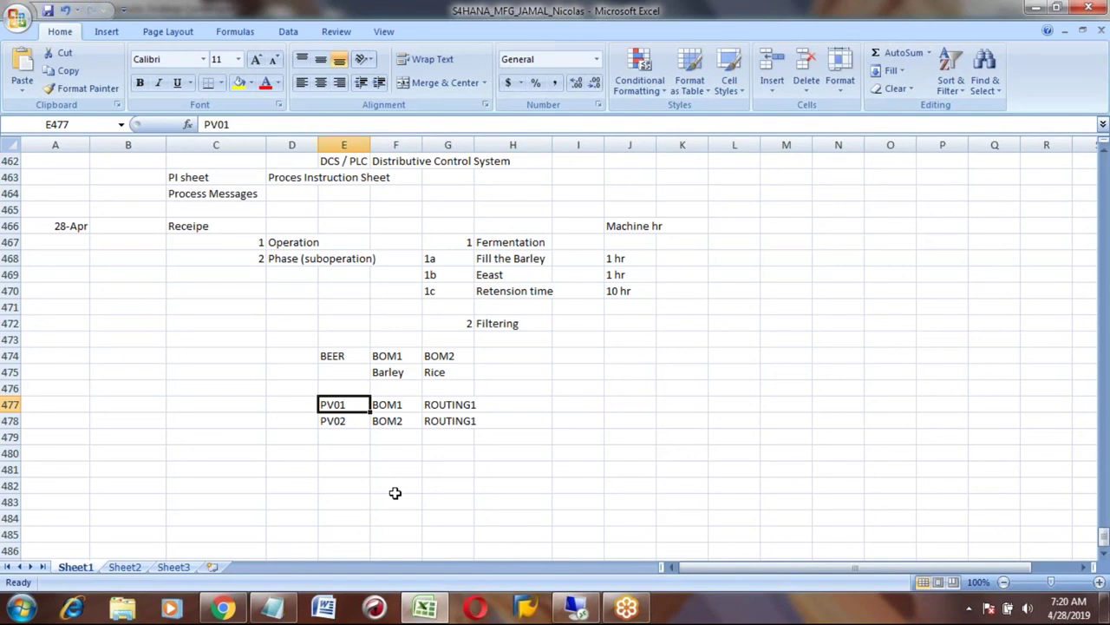
key("Down")
key("Down")
key("Right")
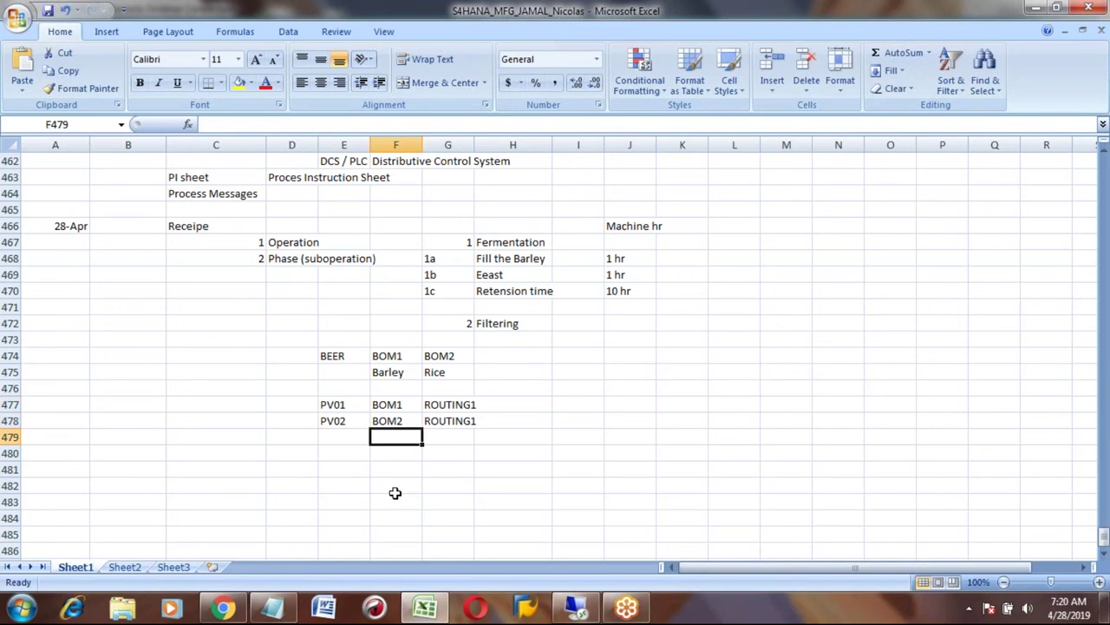
type("BOM3")
key("Left")
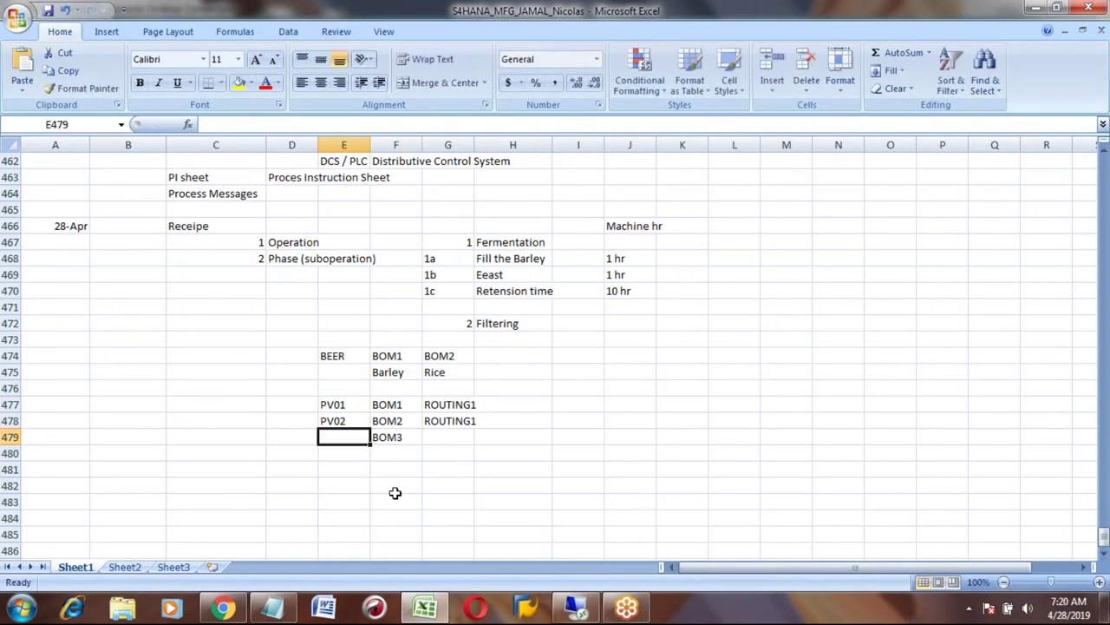
type("PV03")
key("Return")
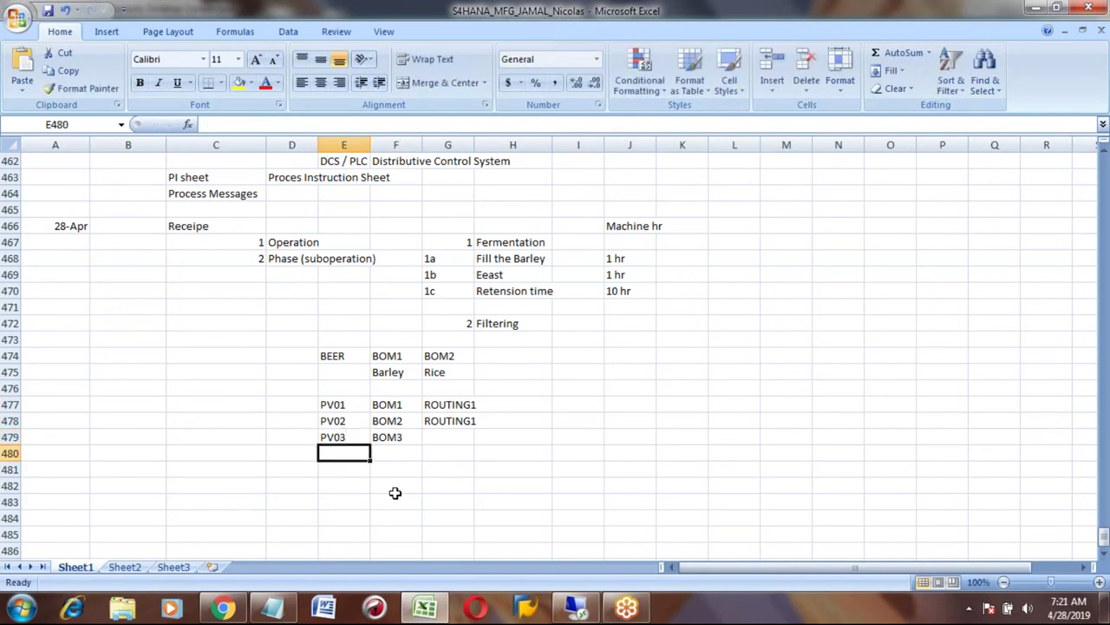
Copy ROUTING1 from the PV02 row in cell G478 to the PV03 row in cell G479
key("Up")
key("Up")
key("Right")
key("Right")
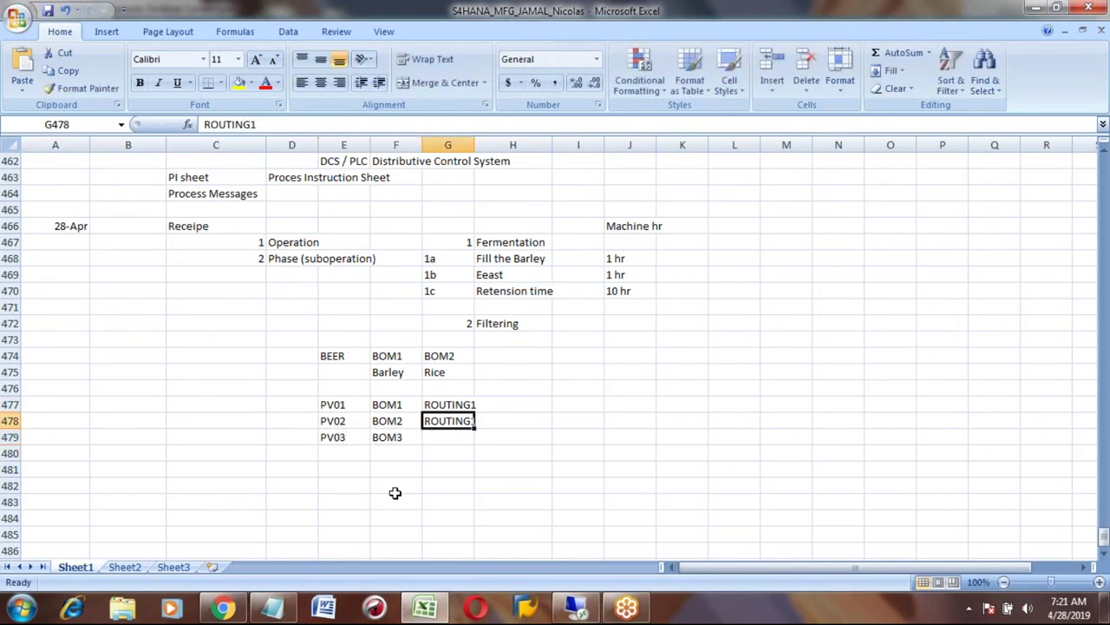
key("ctrl+c")
key("Down")
key("ctrl+v")
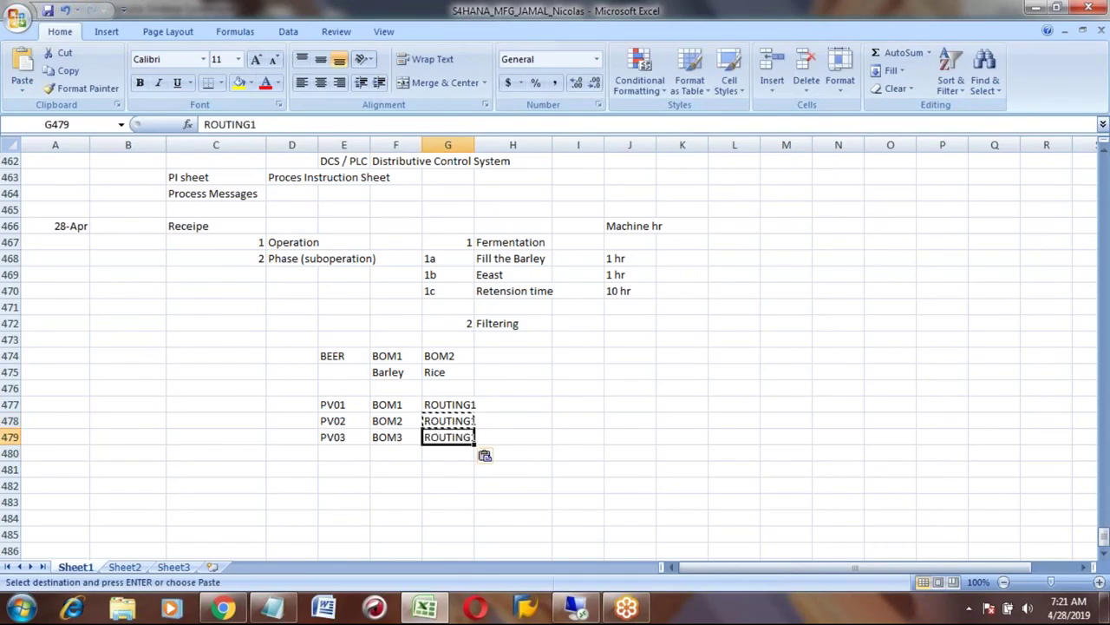
key("Escape")
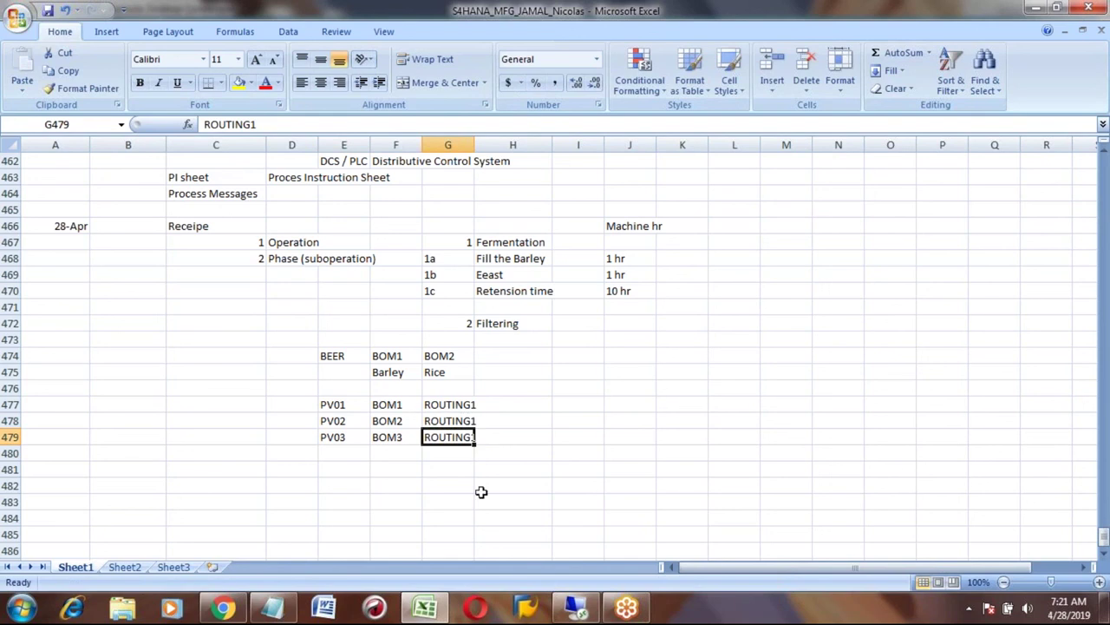
Examine the Discrete and PPPI master data table, highlighting Material Master through Production version with their transaction codes in C427:F431
left_click(554, 431)
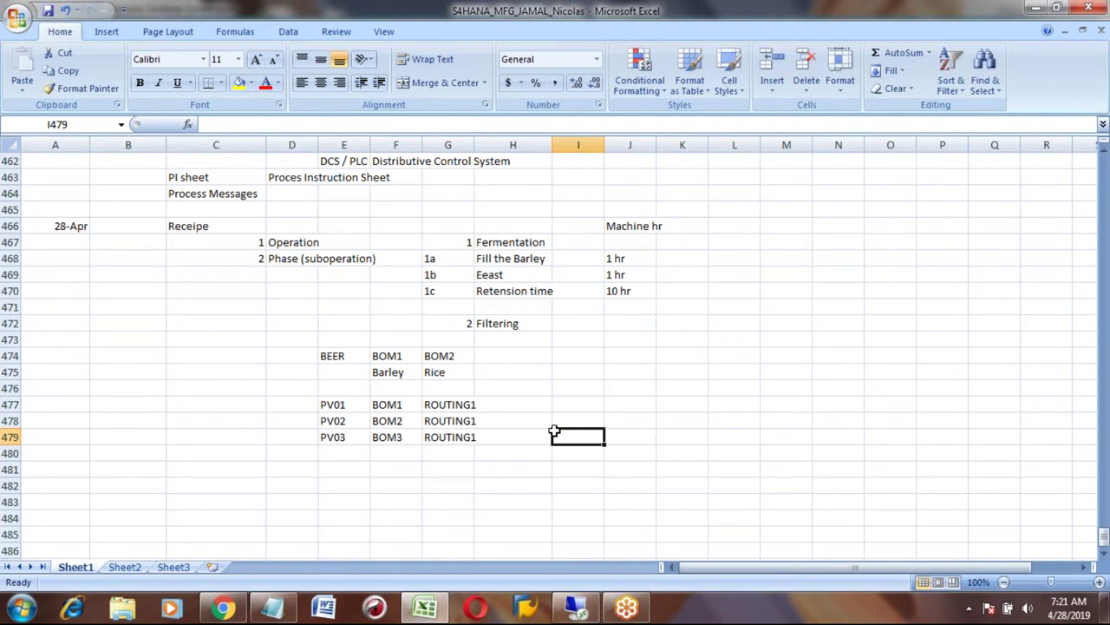
key("Up")
key("Up")
key("Up")
key("Up")
key("Up")
key("Up")
key("Up")
key("Up")
key("Up")
key("Up")
key("Up")
key("Up")
key("Up")
key("Up")
key("Up")
key("Up")
key("Up")
key("Up")
key("Up")
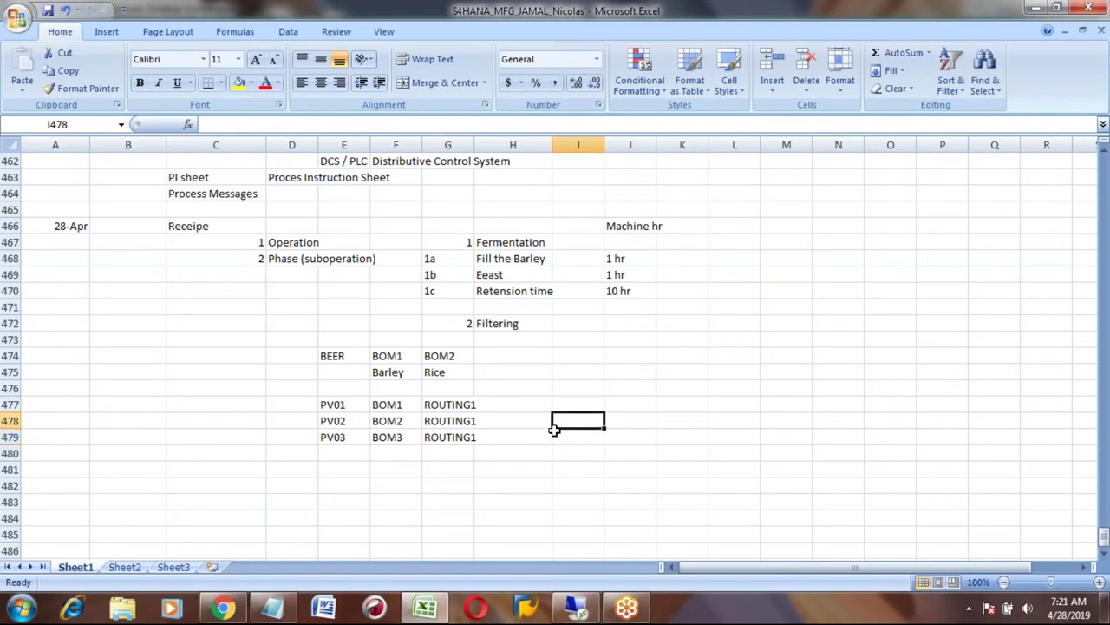
key("Up")
key("Up")
key("Up")
key("Up")
key("Up")
key("Up")
key("Up")
key("Up")
key("Up")
key("Up")
key("Up")
key("Up")
key("Up")
key("Up")
key("Up")
key("Up")
key("Up")
key("Up")
key("Up")
key("Up")
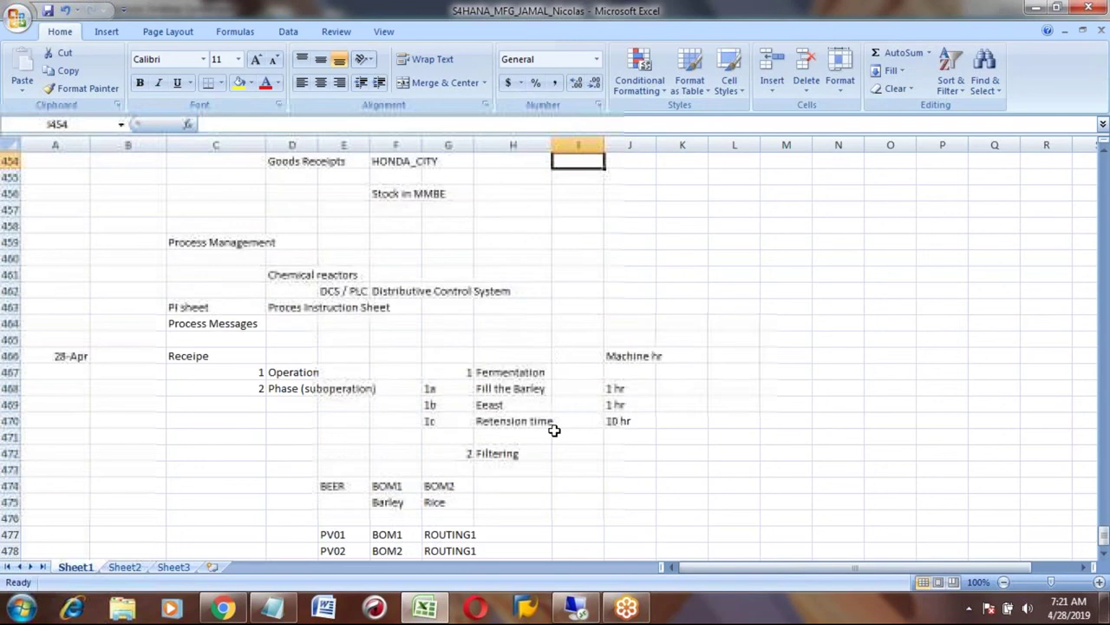
key("Up")
key("Up")
key("Up")
key("Up")
key("Up")
key("Up")
key("Up")
key("Up")
key("Up")
key("Up")
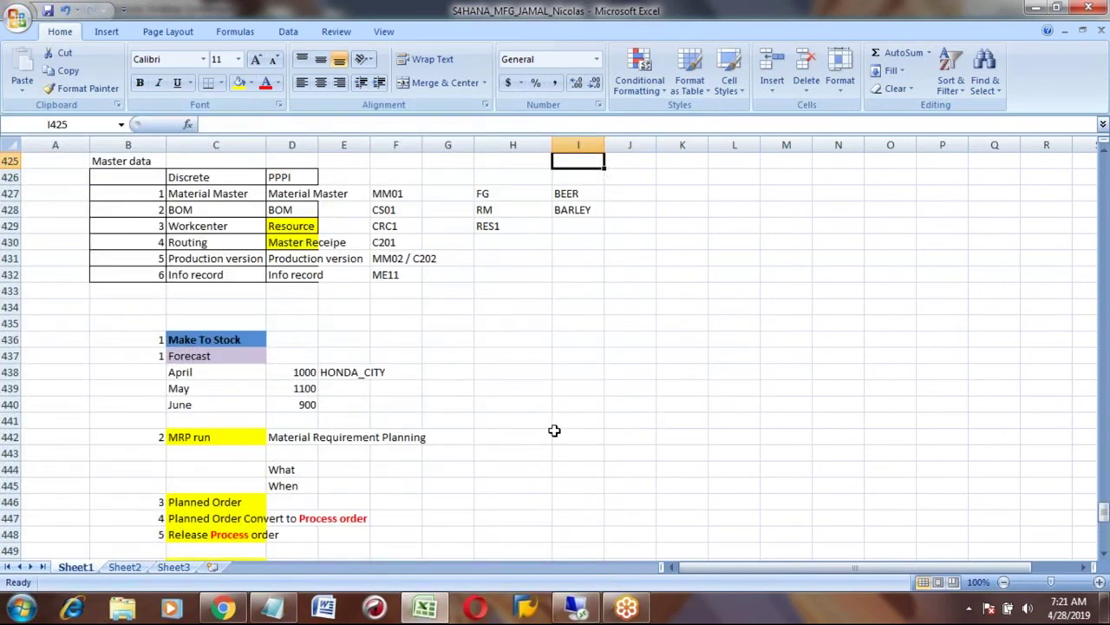
left_click(208, 193)
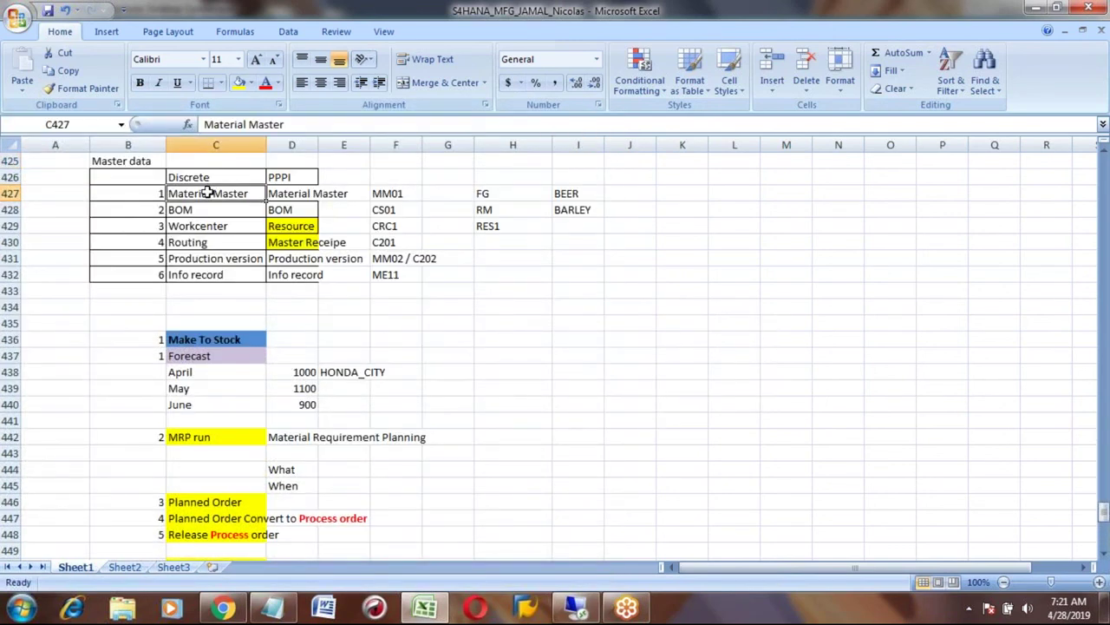
key("shift+Down")
key("shift+Down")
key("shift+Down")
key("shift+Down")
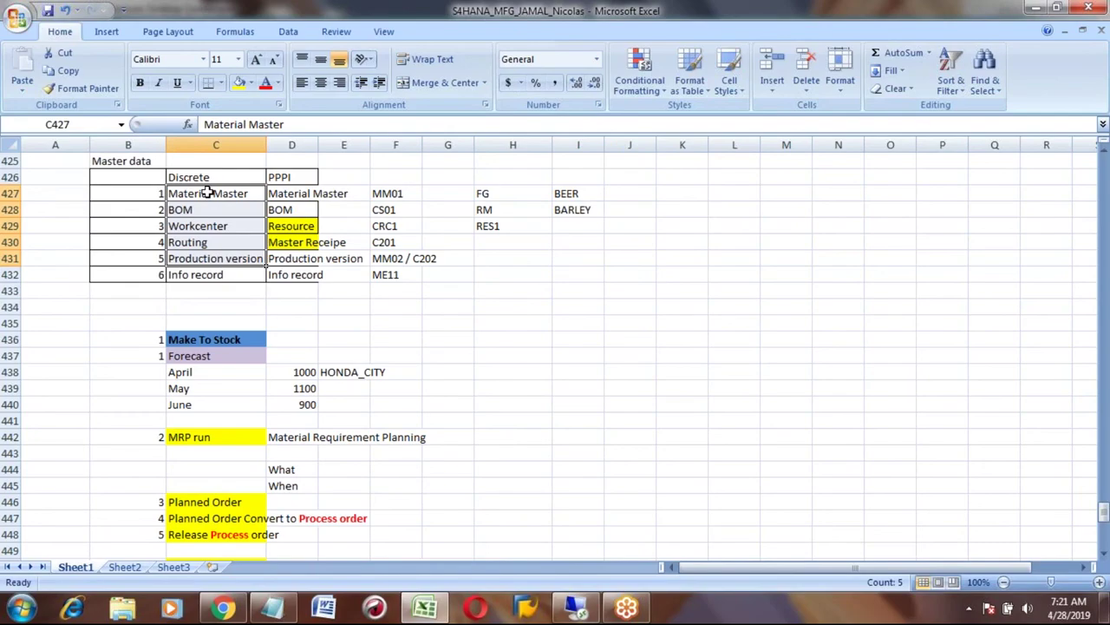
key("shift+Right")
key("shift+Right")
key("shift+Right")
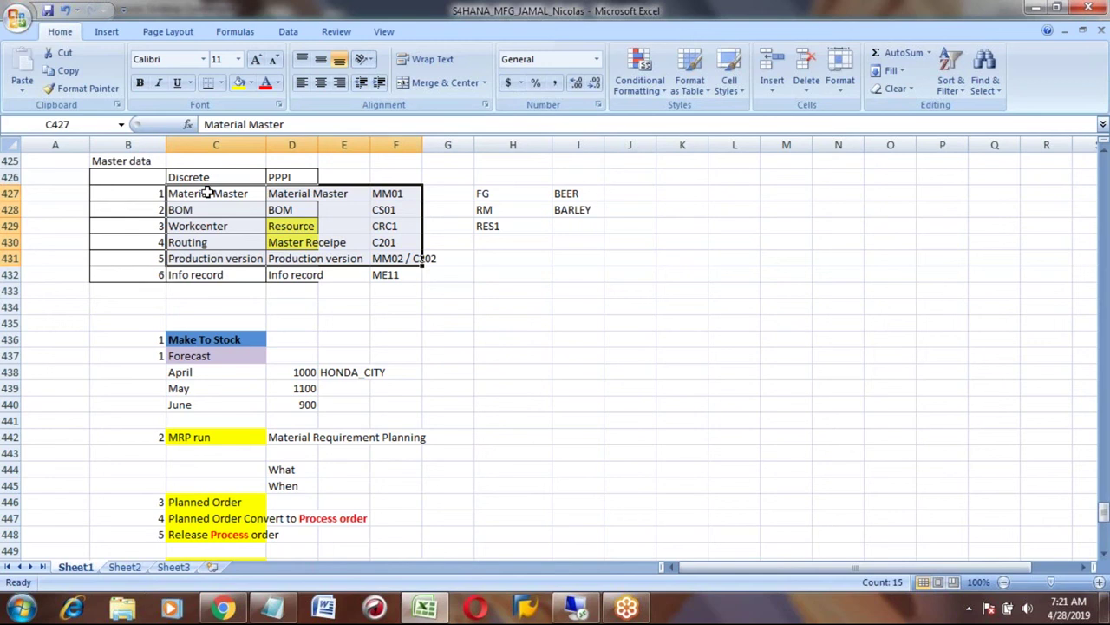
Examine the start of the Make To Stock section, highlighting cells C437:C443 from Forecast past MRP run
key("Down")
key("Down")
key("Down")
key("Down")
key("Down")
key("Down")
key("Down")
key("Down")
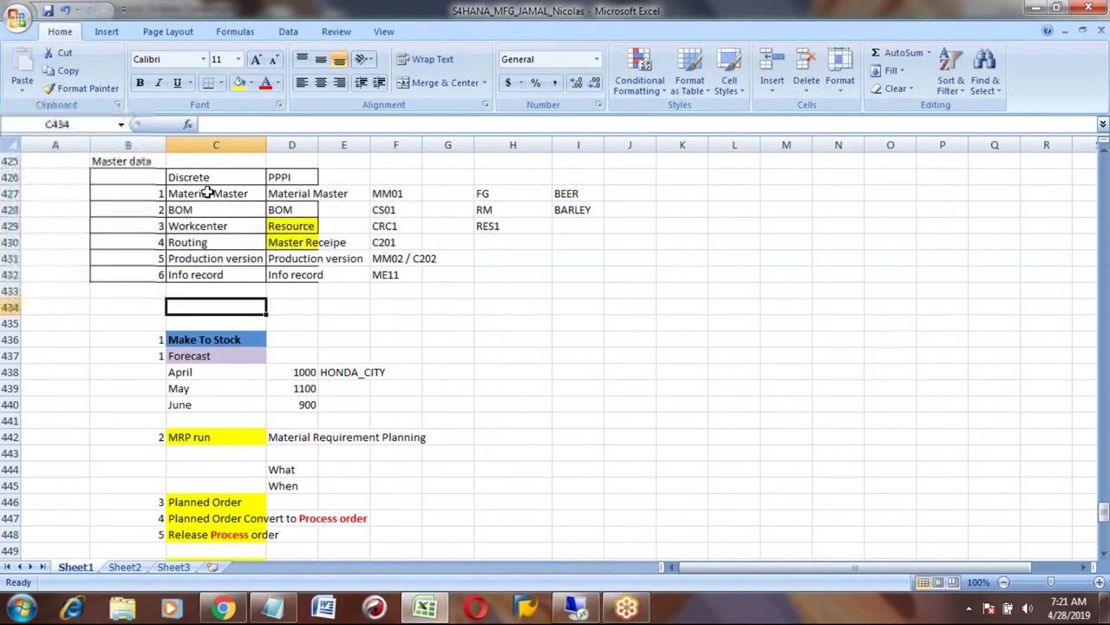
key("Down")
key("Left")
key("Right")
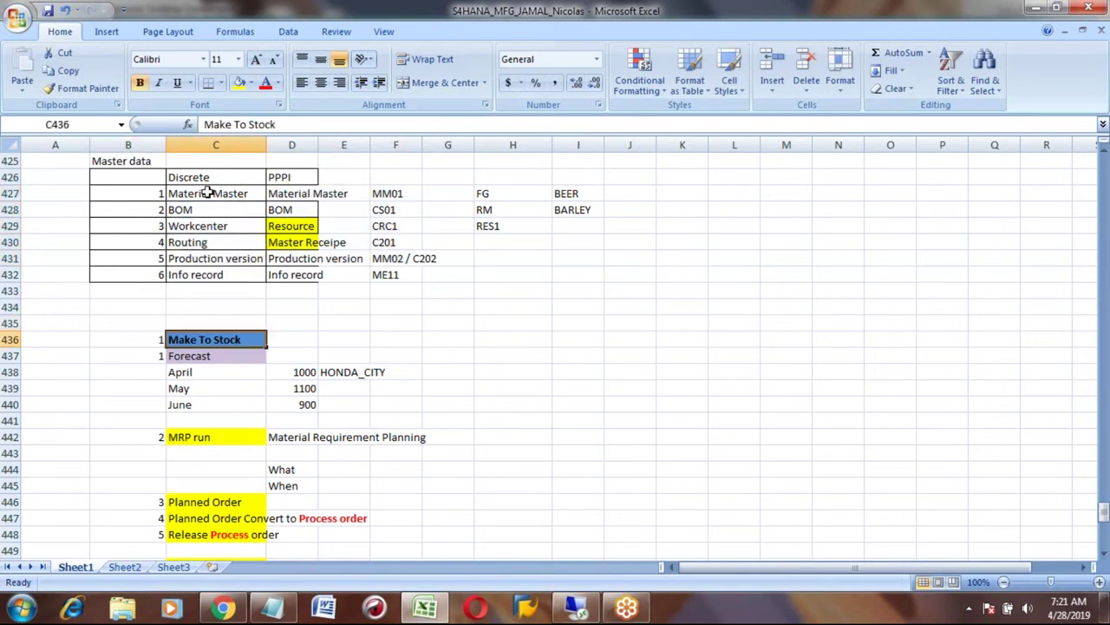
key("Down")
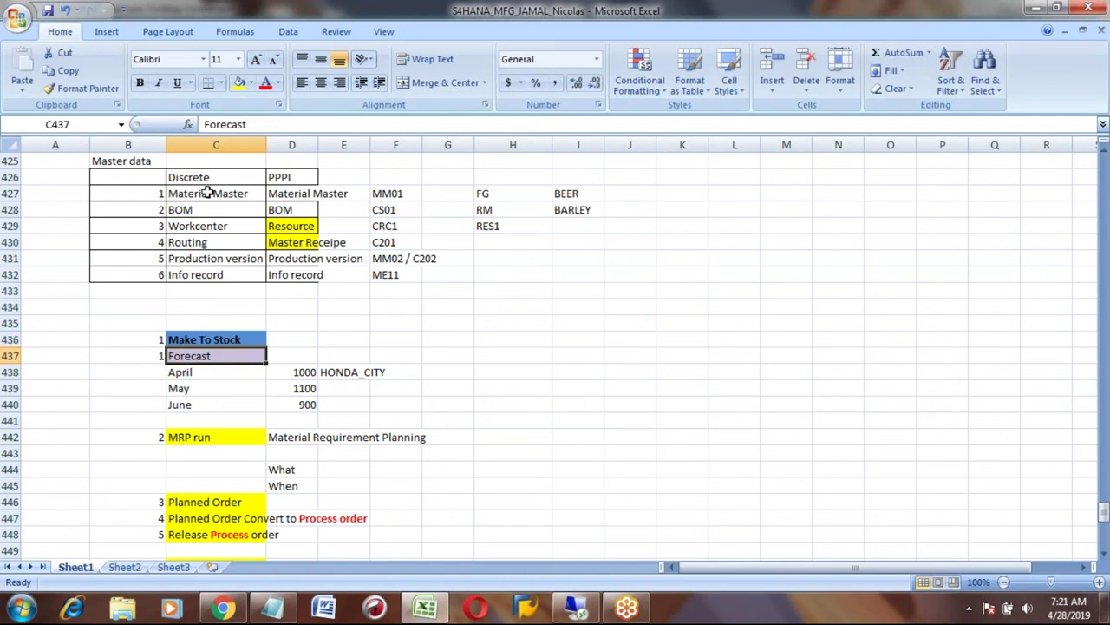
key("shift+Down")
key("shift+Down")
key("shift+Down")
key("shift+Down")
key("shift+Down")
key("shift+Down")
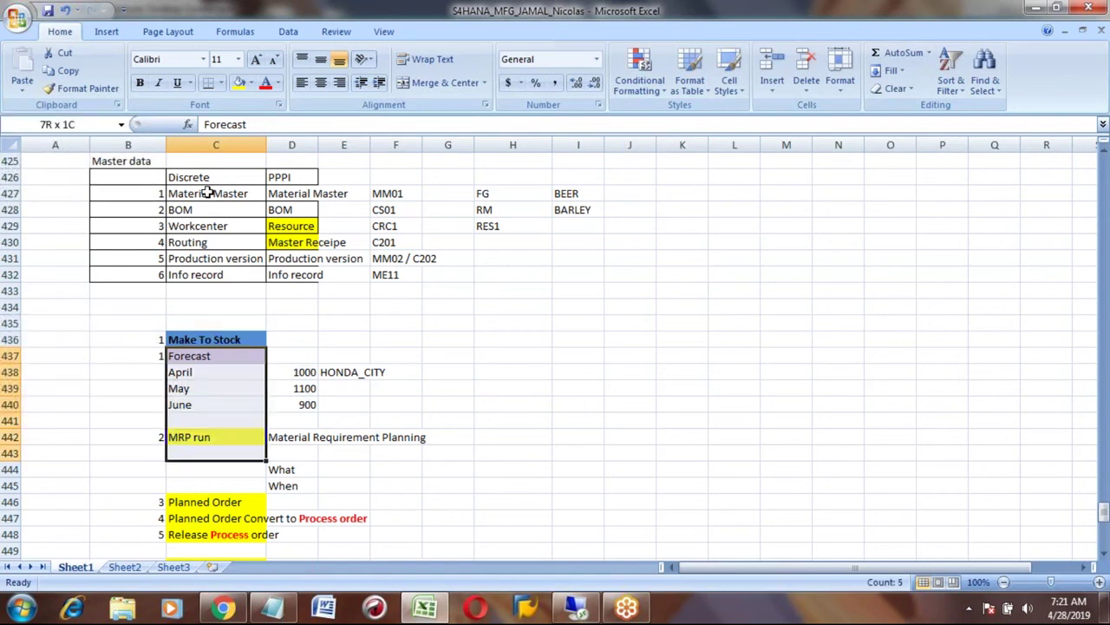
Review the complete Make To Stock process flow from forecast to goods movements by highlighting B436:C456
key("Up")
key("Left")
key("shift+Right")
key("shift+Down")
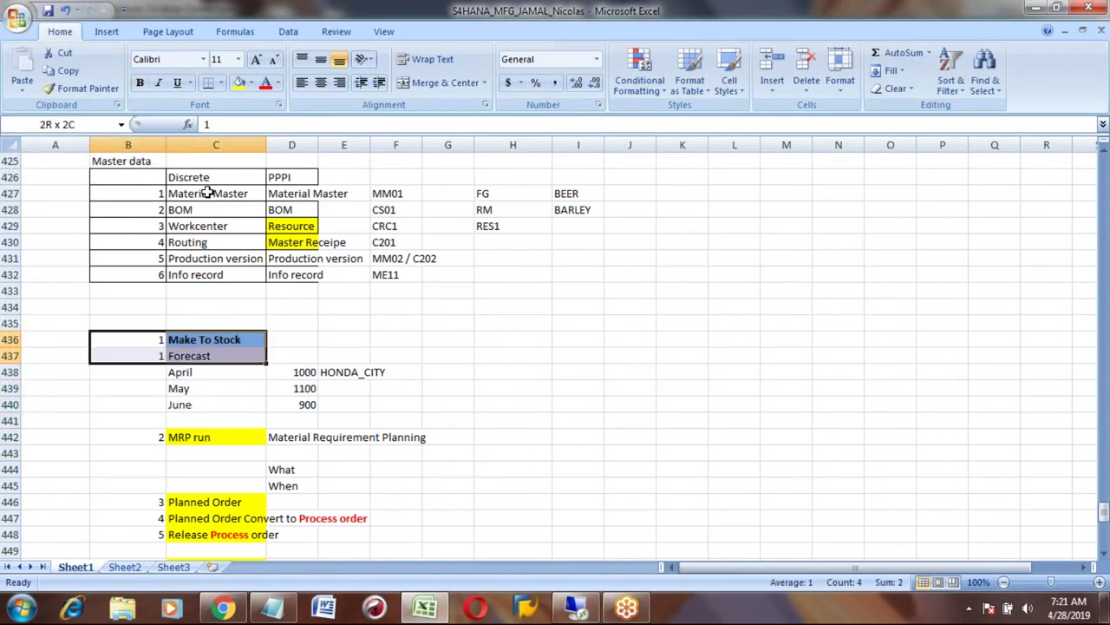
key("shift+Down")
key("shift+Down")
key("shift+Down")
key("shift+Down")
key("shift+Down")
key("shift+Down")
key("shift+Down")
key("shift+Down")
key("shift+Down")
key("shift+Down")
key("shift+Down")
key("shift+Down")
key("shift+Down")
key("shift+Down")
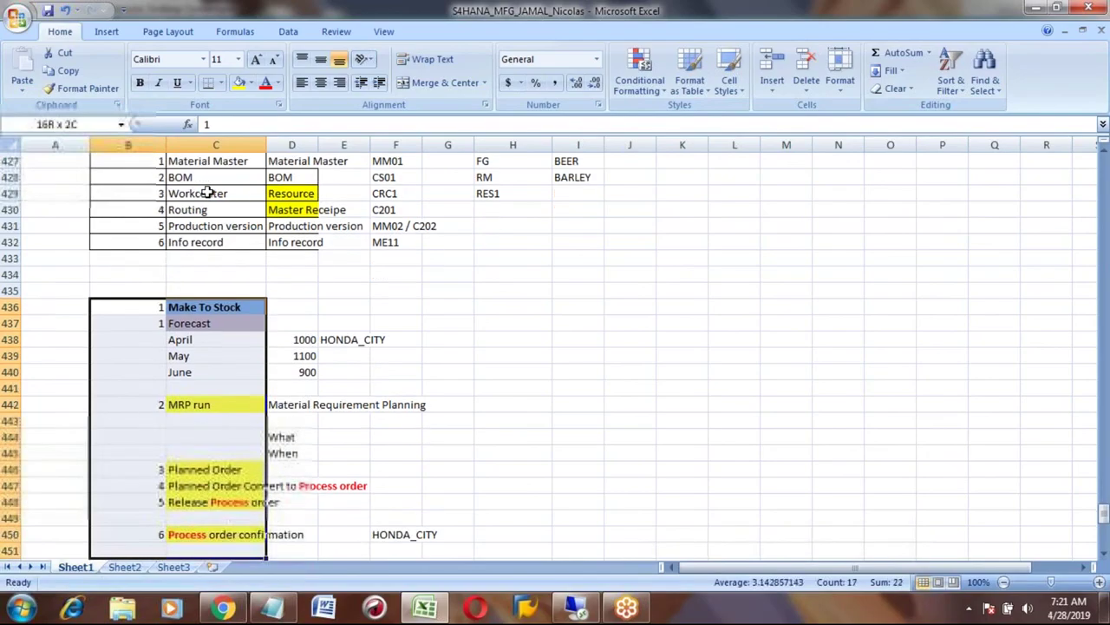
key("shift+Down")
key("shift+Down")
key("shift+Down")
key("shift+Down")
key("shift+Down")
key("shift+Down")
key("shift+Down")
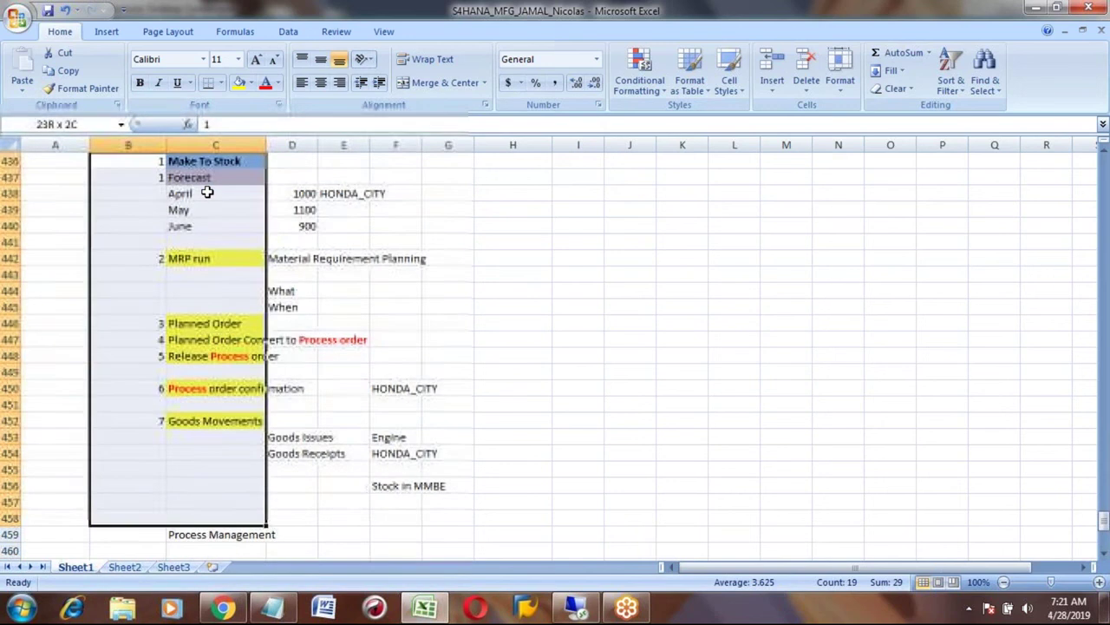
key("shift+Up")
key("shift+Up")
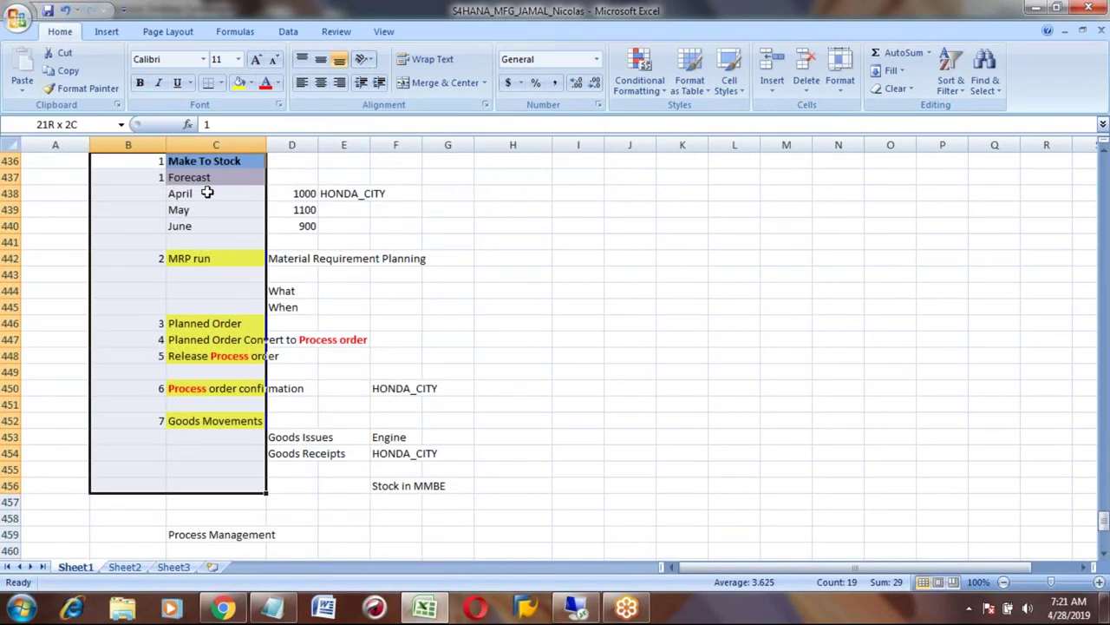
Copy the Make To Stock process block B436:D456 below the production version notes, starting at cell B481
key("shift+Right")
key("ctrl+c")
key("Down")
key("Down")
key("Down")
key("Down")
key("Down")
key("Down")
key("Down")
key("Down")
key("Down")
key("Down")
key("Down")
key("Down")
key("Down")
key("Down")
key("Down")
key("Down")
key("Down")
key("Down")
key("Down")
key("Down")
key("Down")
key("Down")
key("Down")
key("Down")
key("Down")
key("Down")
key("Down")
key("Down")
key("Down")
key("Down")
key("Down")
key("Down")
key("Down")
key("Down")
key("Down")
key("Down")
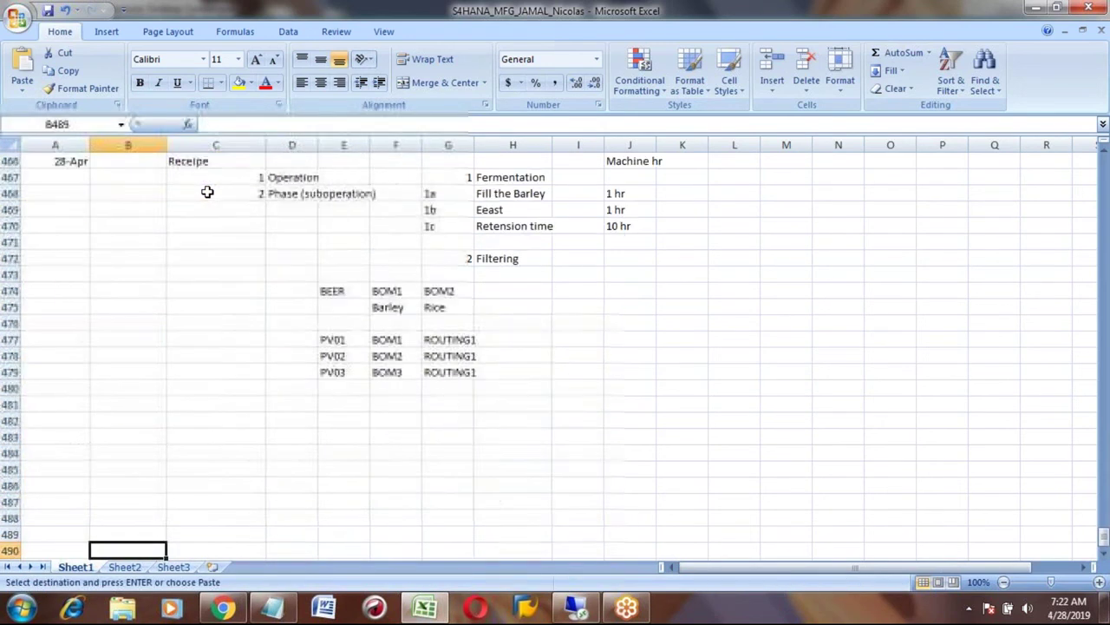
key("Up")
key("Up")
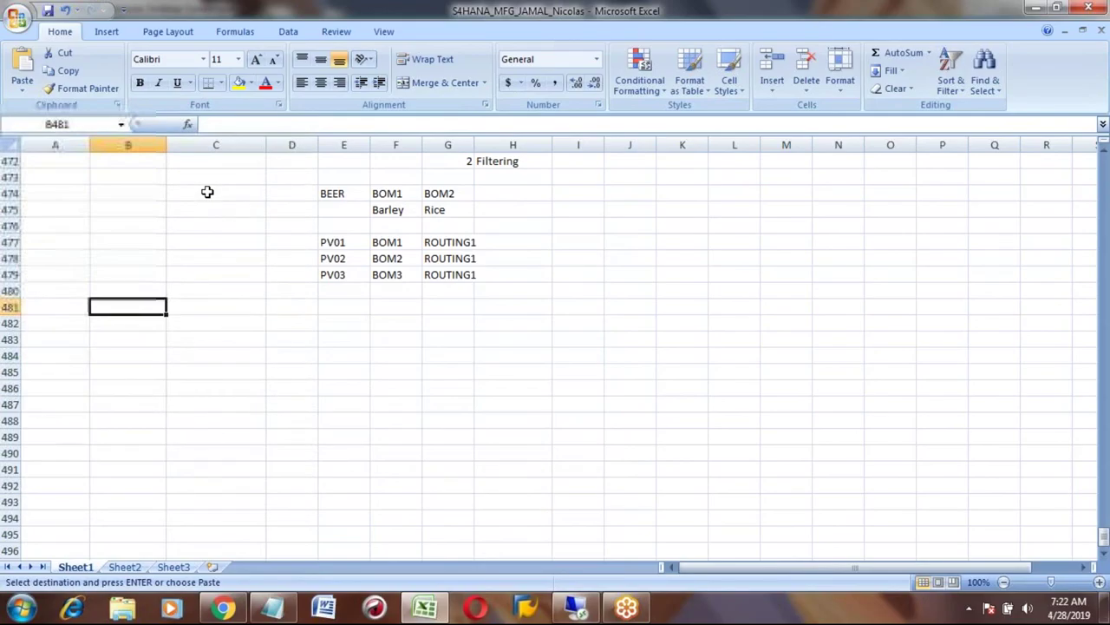
key("ctrl+v")
Review the copied Make To Stock block in column C from its heading down past MRP run
key("Down")
key("Up")
key("Right")
key("Down")
key("Down")
key("Down")
key("Down")
key("Down")
key("Down")
key("Down")
key("Up")
key("Up")
key("Up")
key("Up")
key("Up")
key("Up")
key("Up")
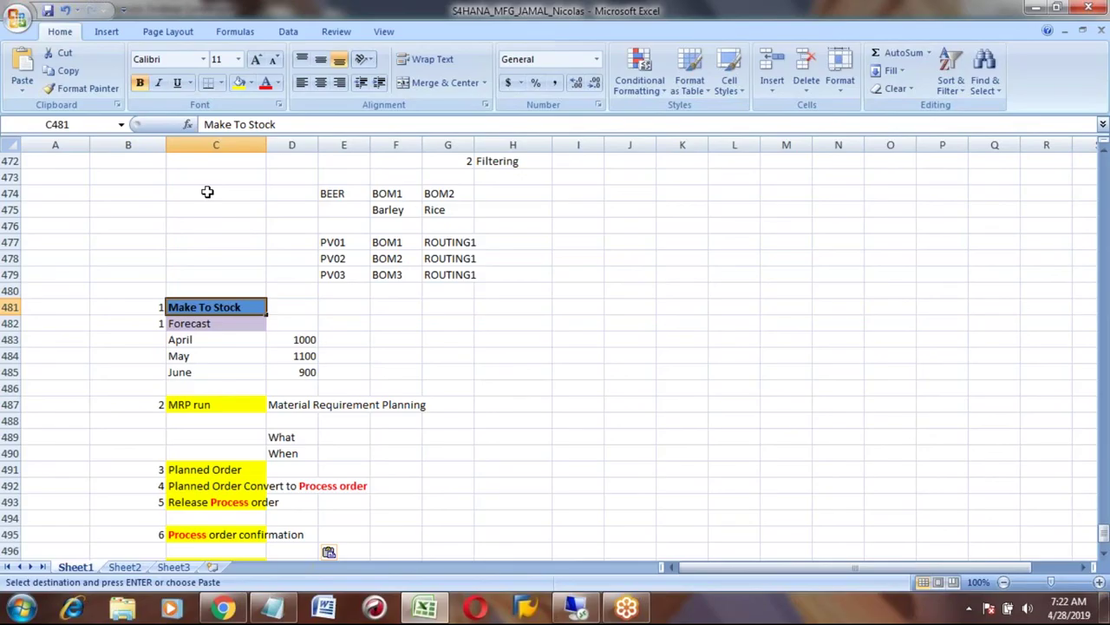
Enter the transaction code MD61 in cell F482 on the copied Forecast row
key("Down")
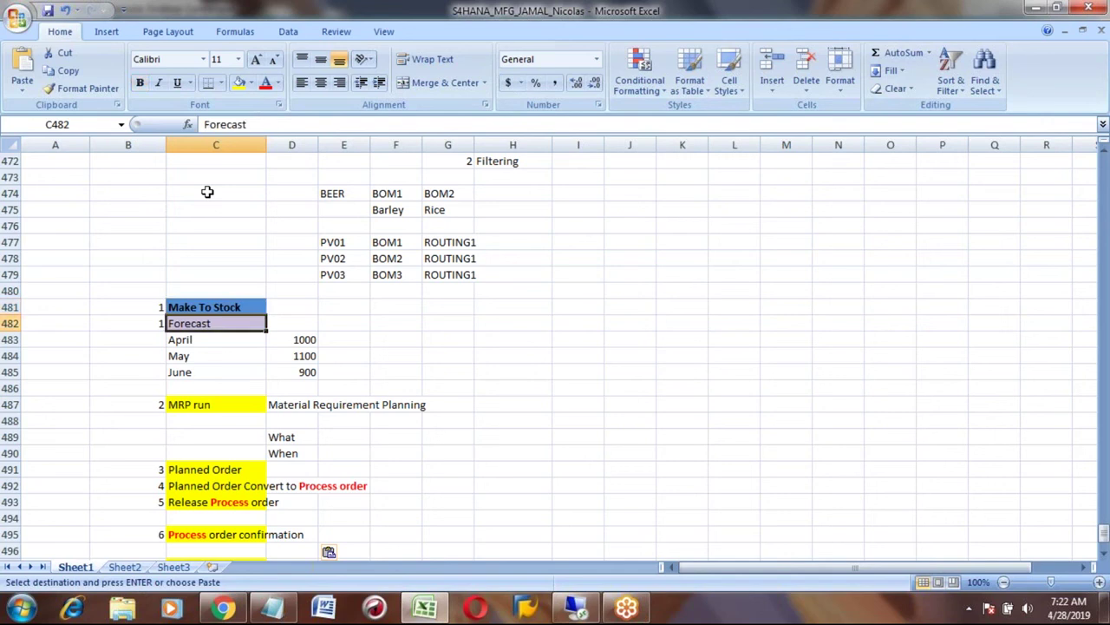
key("Right")
key("Right")
key("Right")
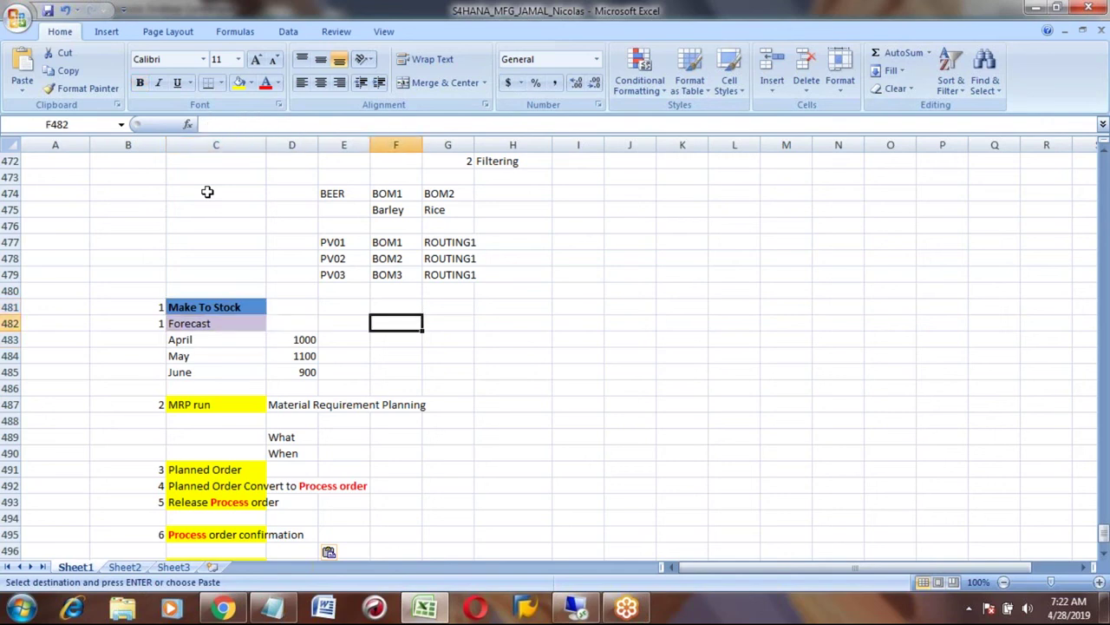
type("MD61")
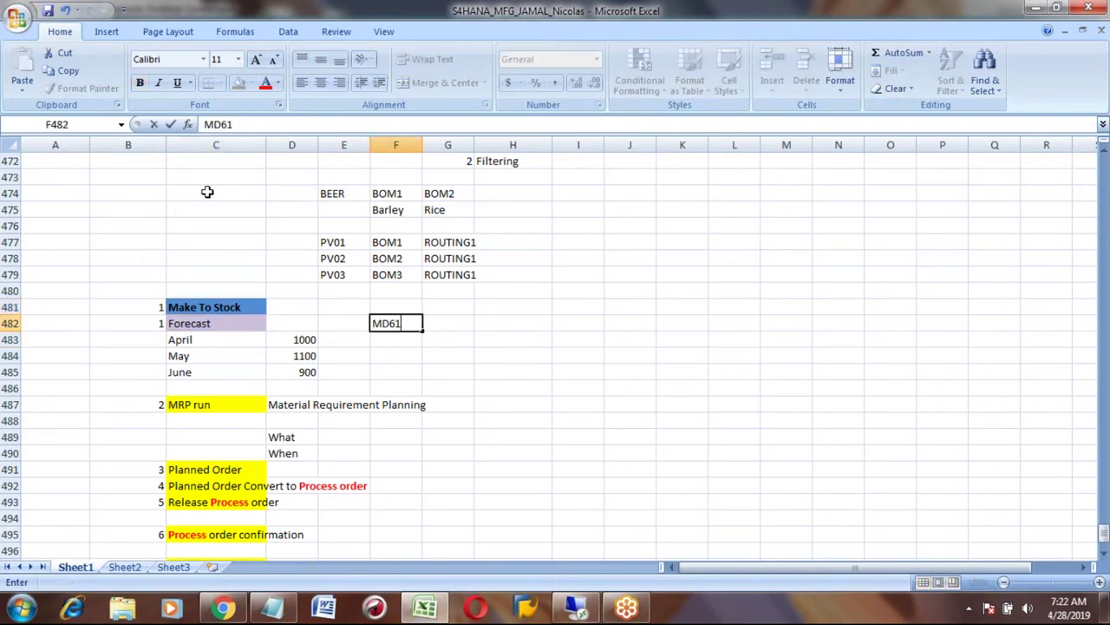
key("Return")
key("Up")
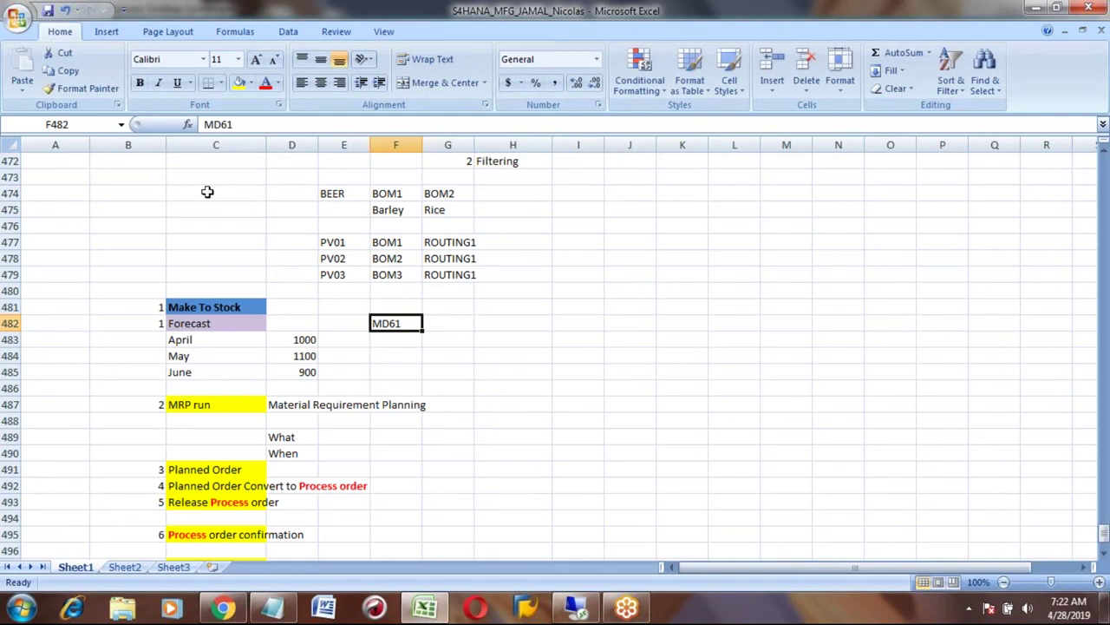
key("Down")
key("Down")
key("Down")
key("Down")
key("Down")
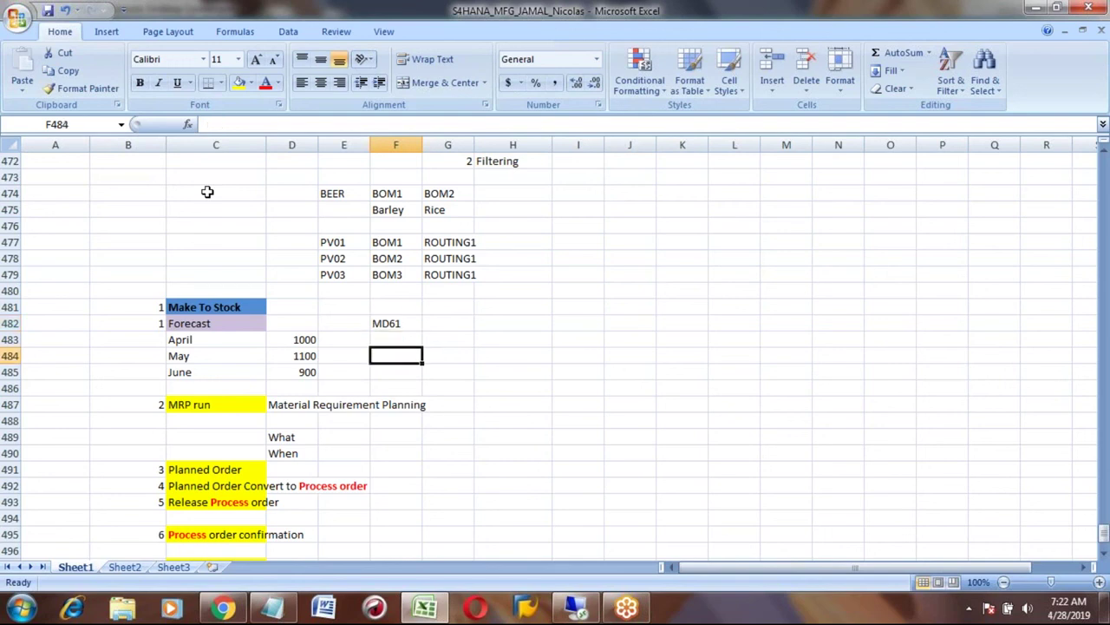
key("Up")
key("Up")
key("Up")
key("Up")
key("Up")
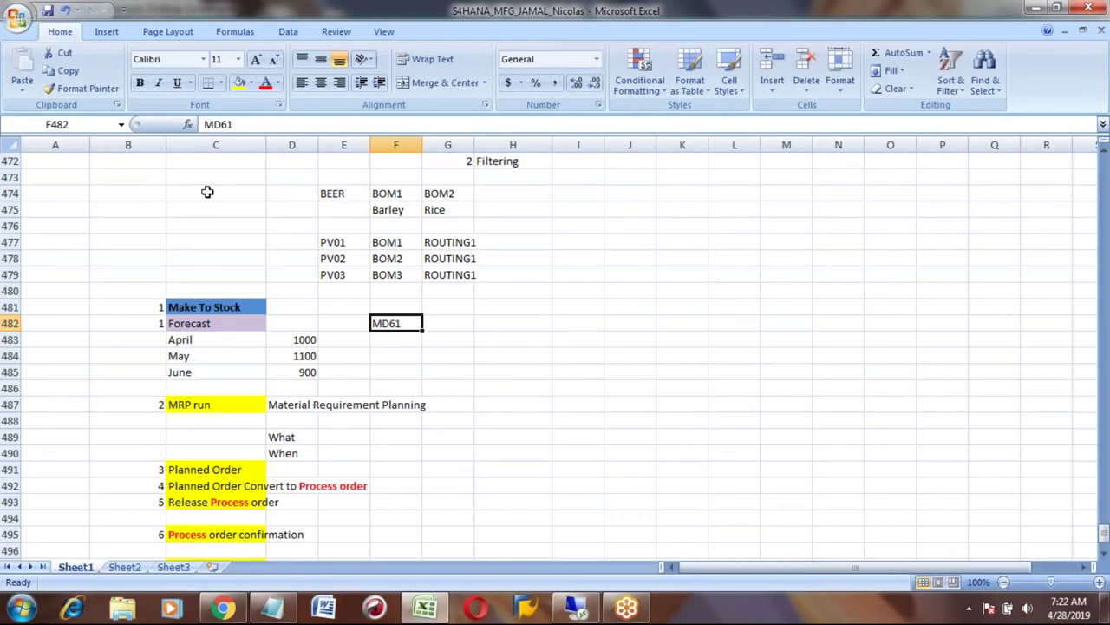
Switch to the SAP session, collapse Master Data under Production - Process, and expand Production Planning down to the Planned Independent Requirements transactions
key("alt+Tab")
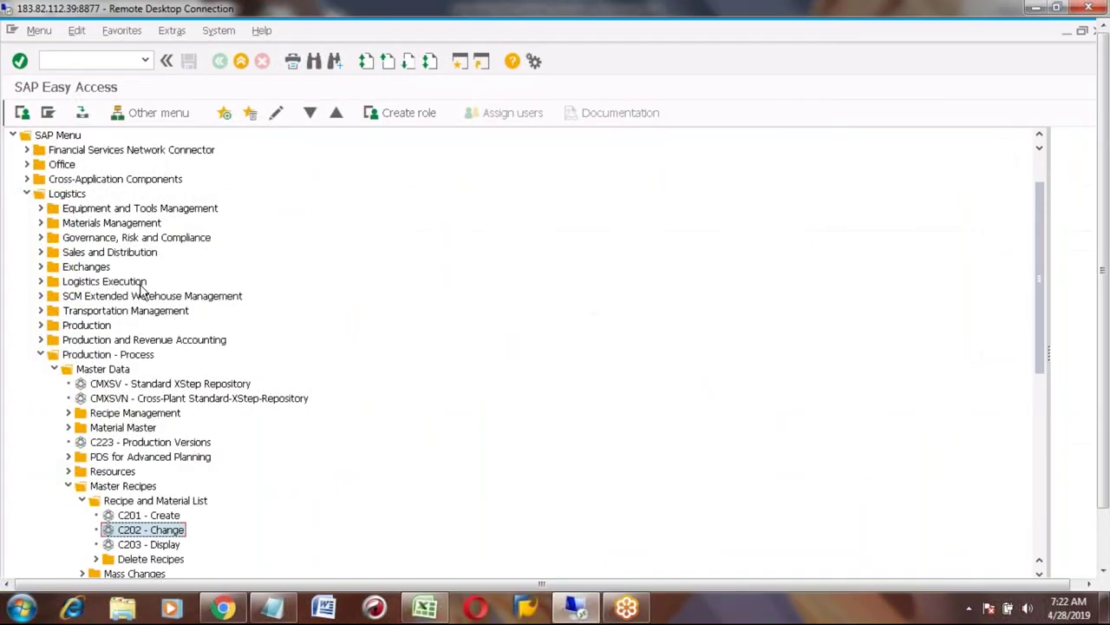
left_click(69, 487)
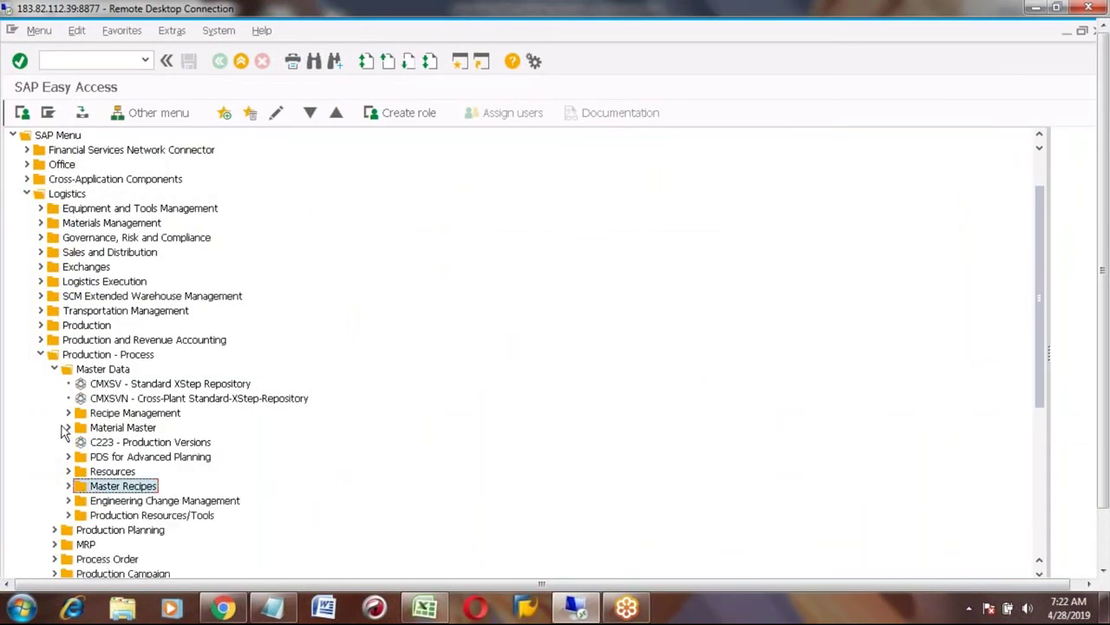
left_click(54, 369)
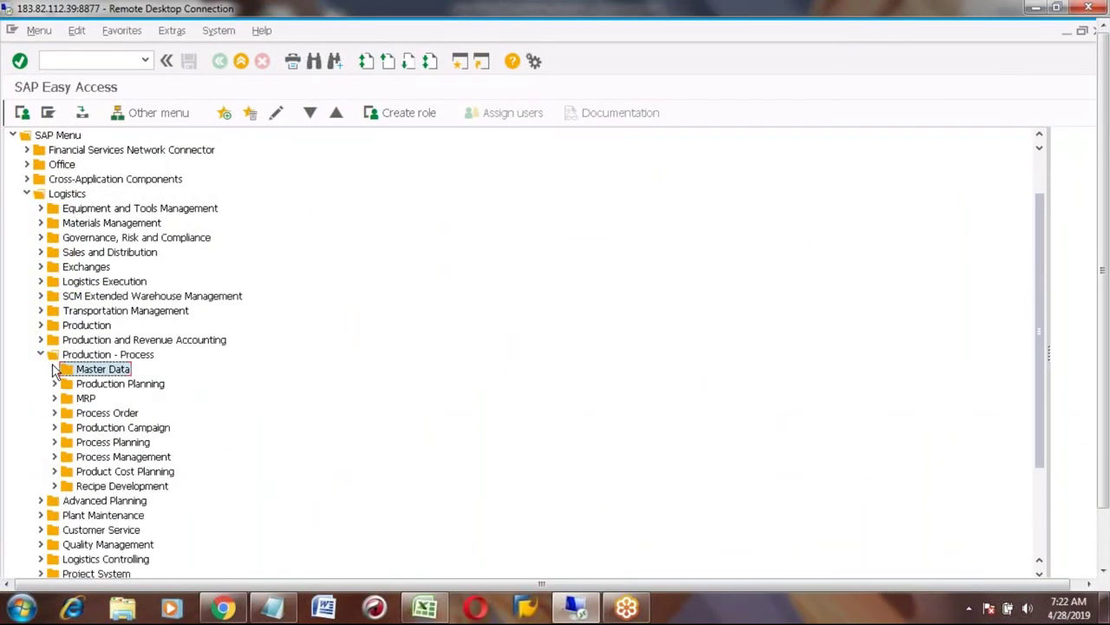
left_click(54, 384)
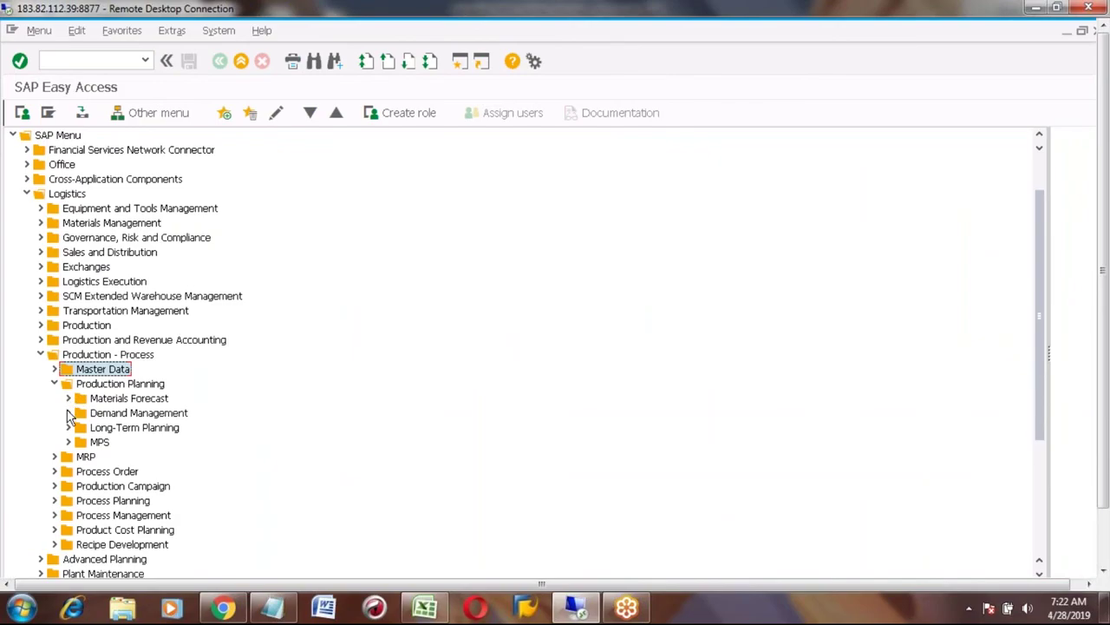
left_click(69, 413)
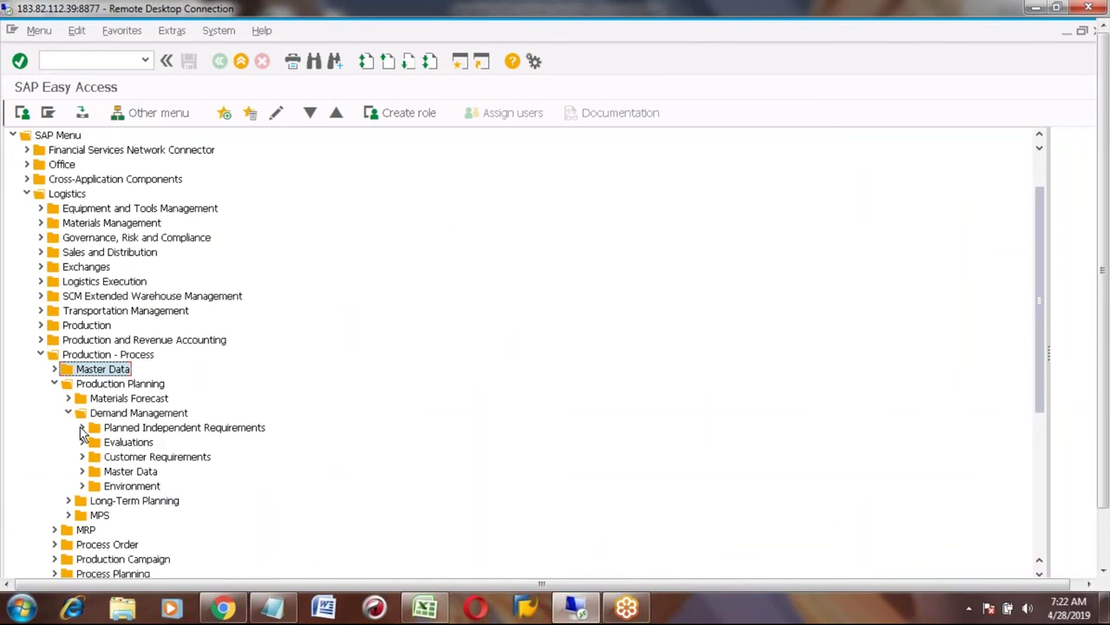
left_click(82, 428)
left_click(135, 444)
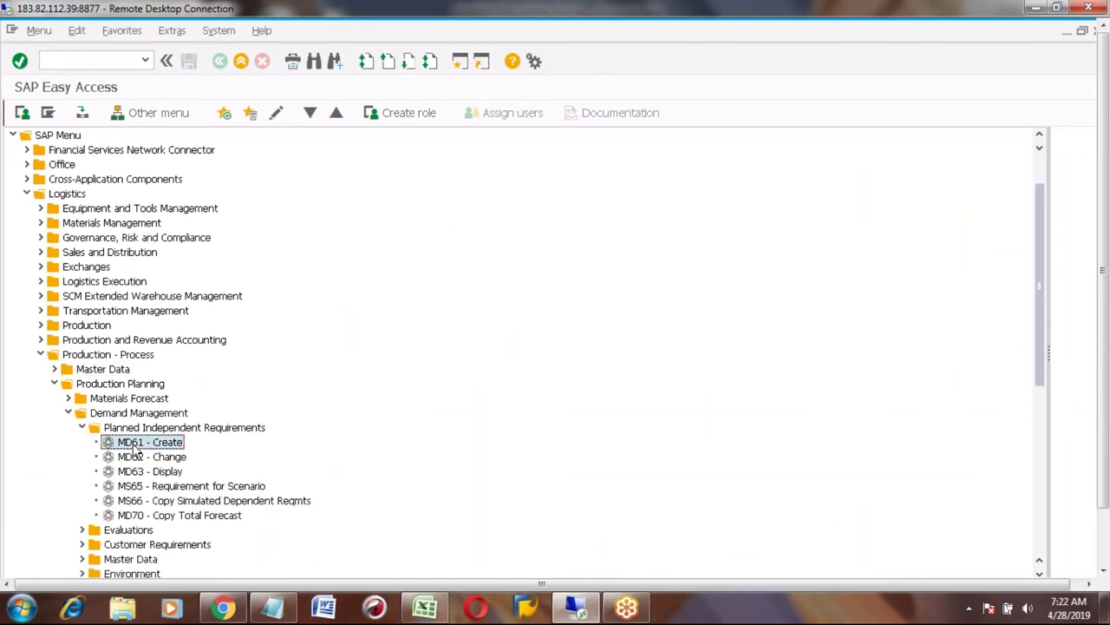
Trace the path through Production - Process, Production Planning and Demand Management, and open transaction MD61 - Create
left_click(64, 357)
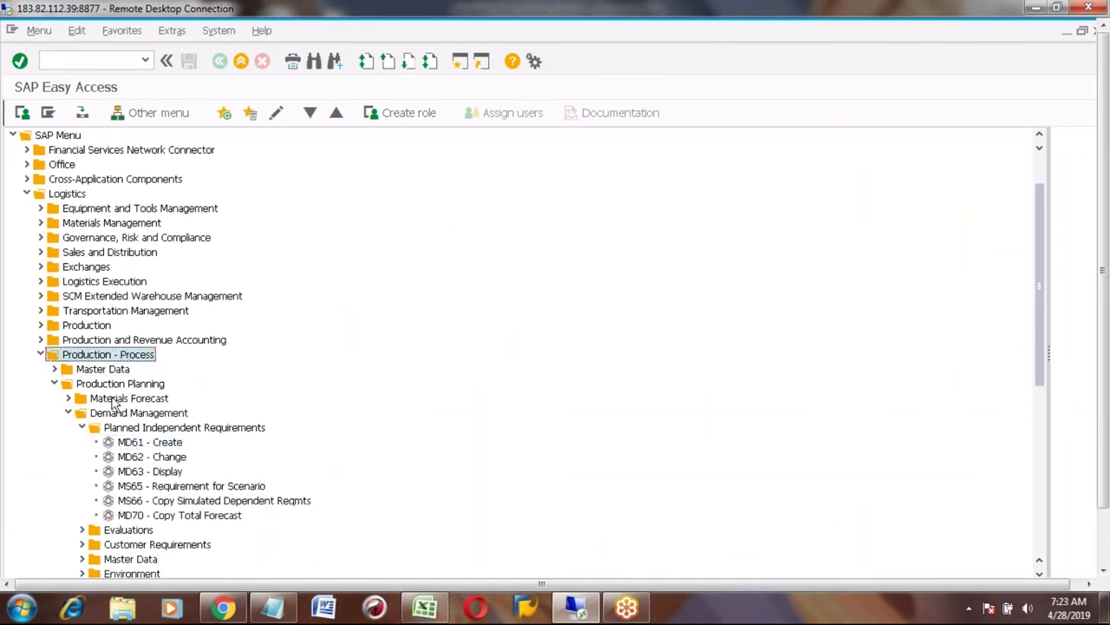
left_click(112, 386)
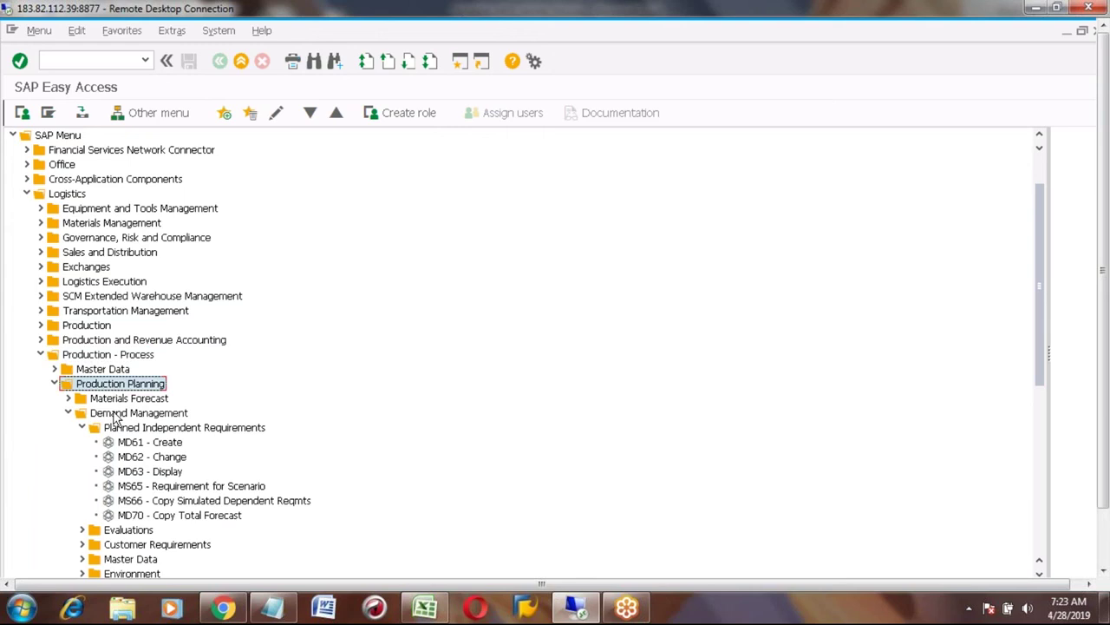
left_click(113, 414)
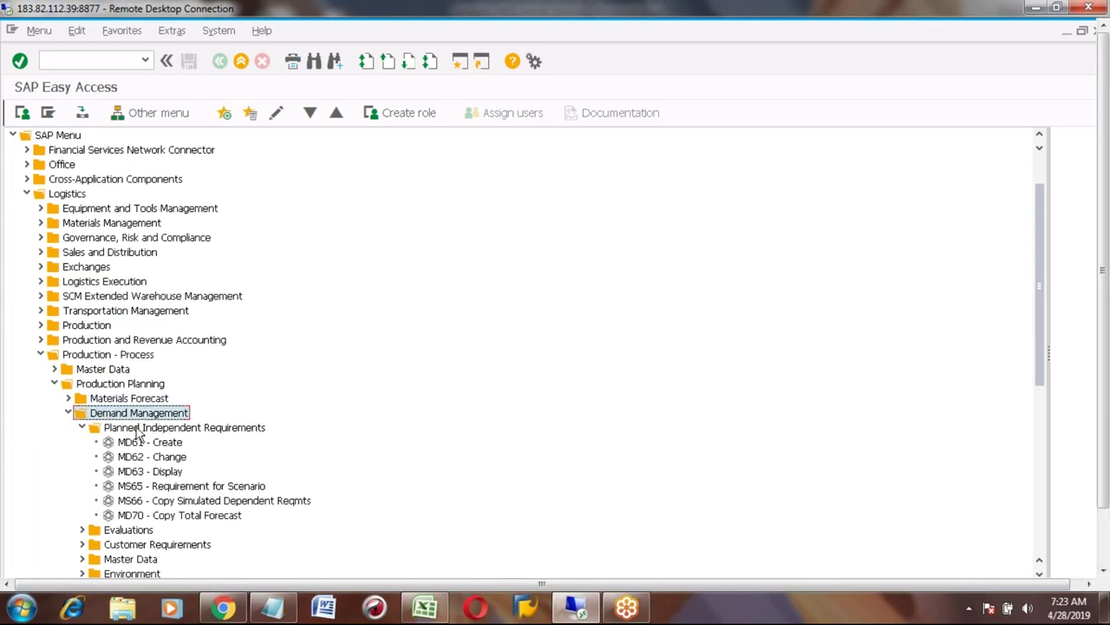
left_click(134, 444)
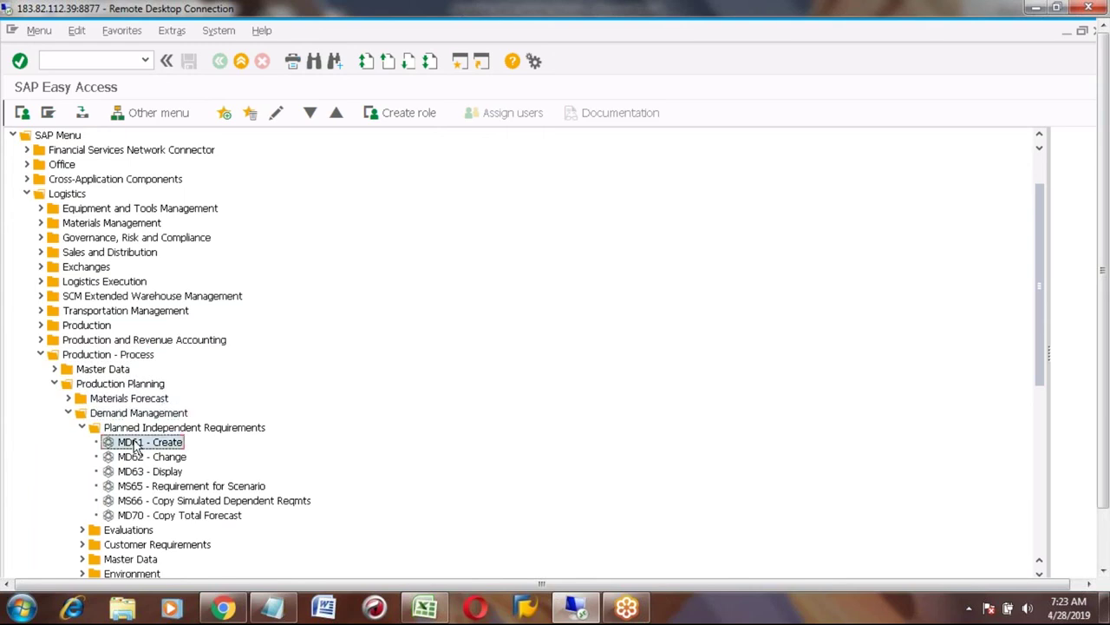
double_click(135, 444)
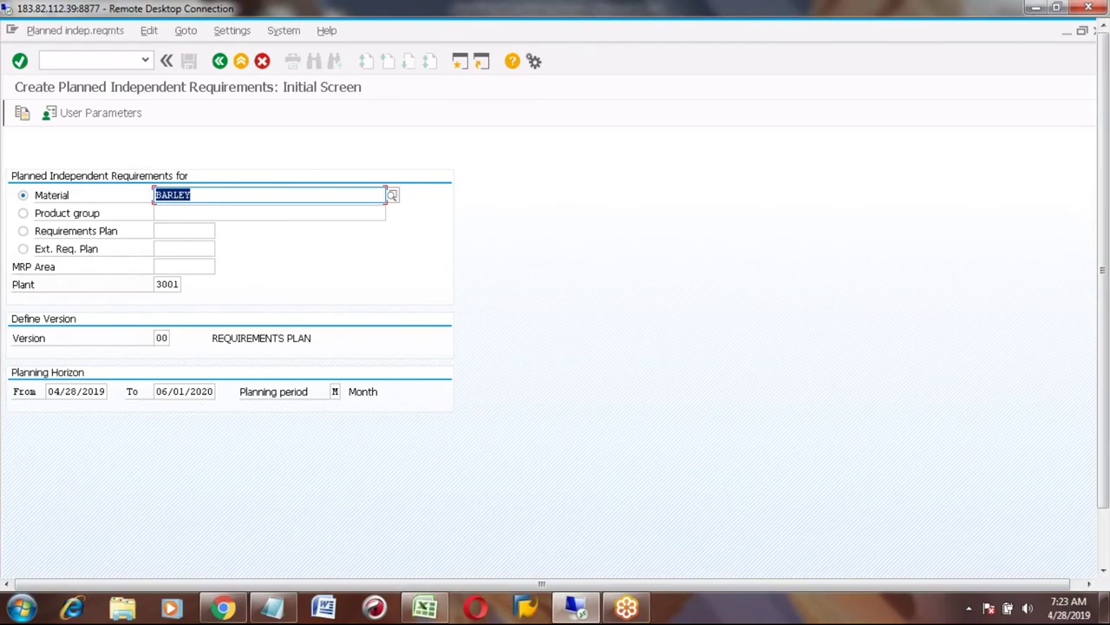
Open the planned independent requirements planning table for material BEER in plant 3001
type("BEER")
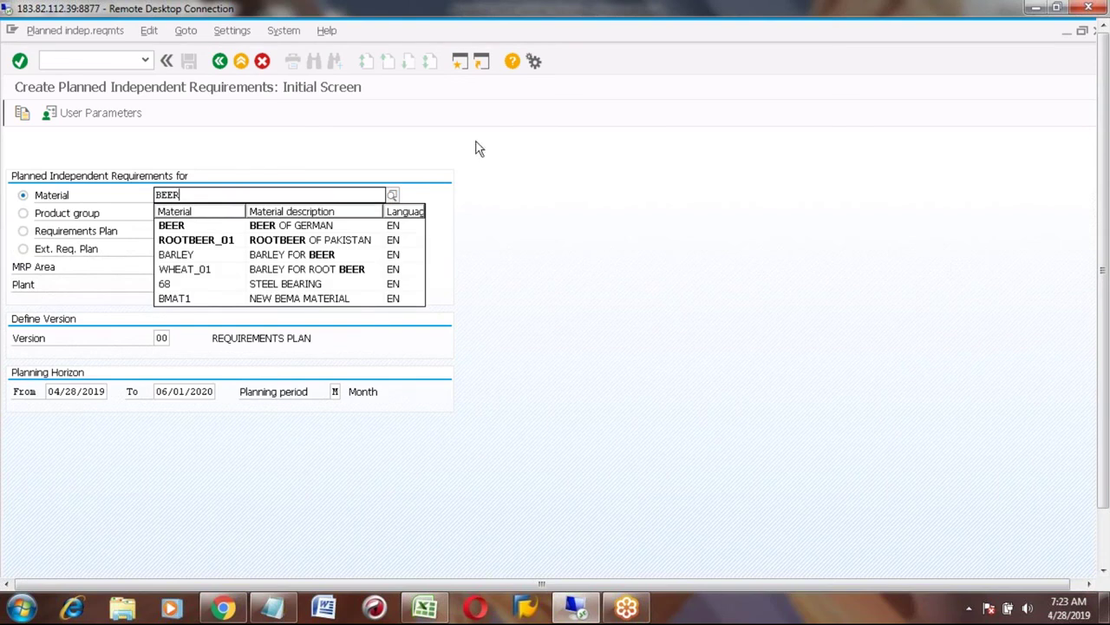
key("Return")
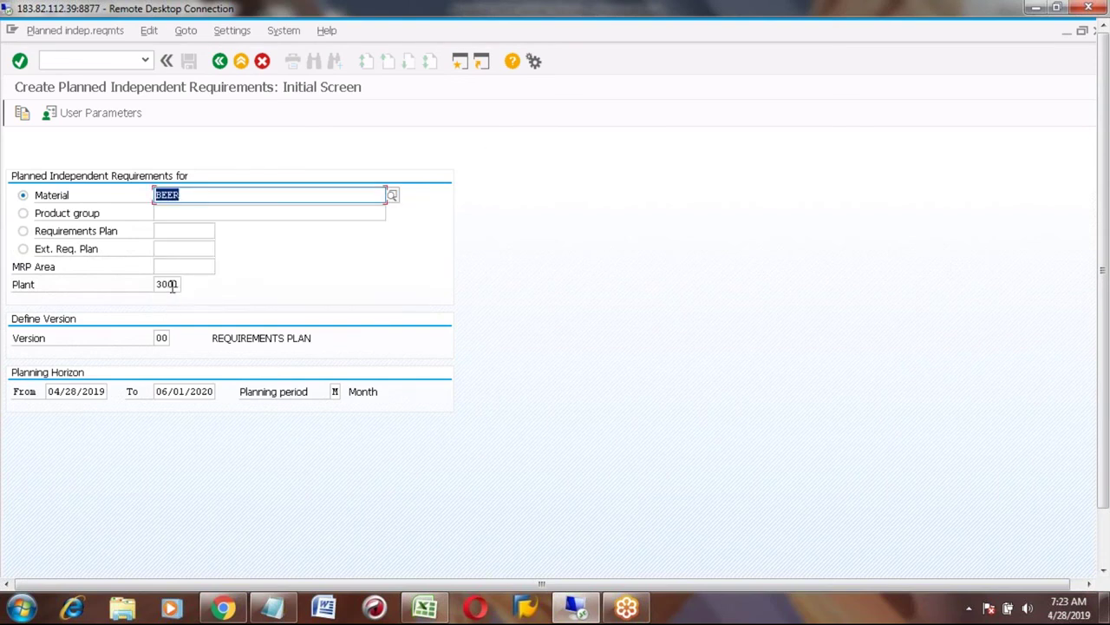
left_click(172, 285)
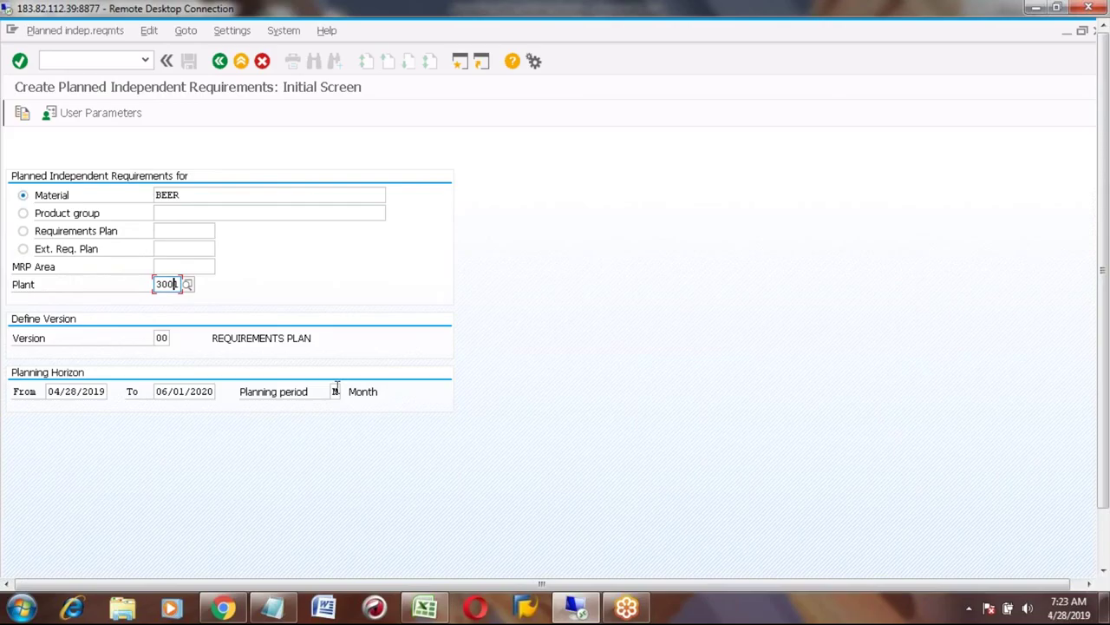
key("Return")
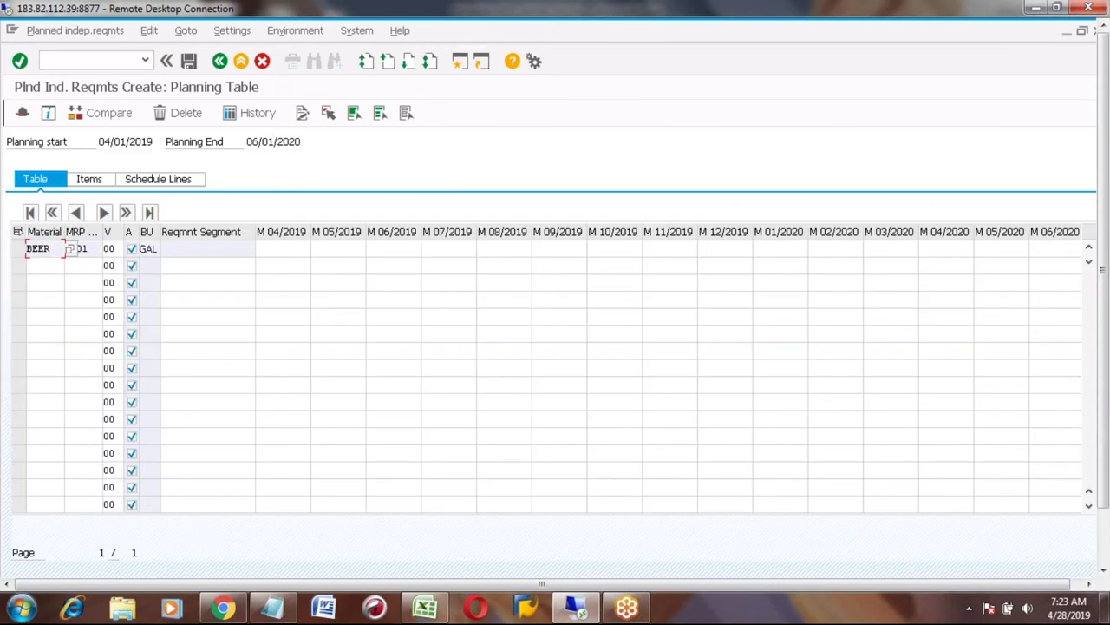
Enter BEER requirements of 10 for 04/2019, 20 for 05/2019 and 10 for 06/2019, save them, and leave the transaction
left_click(301, 252)
type("10")
key("Tab")
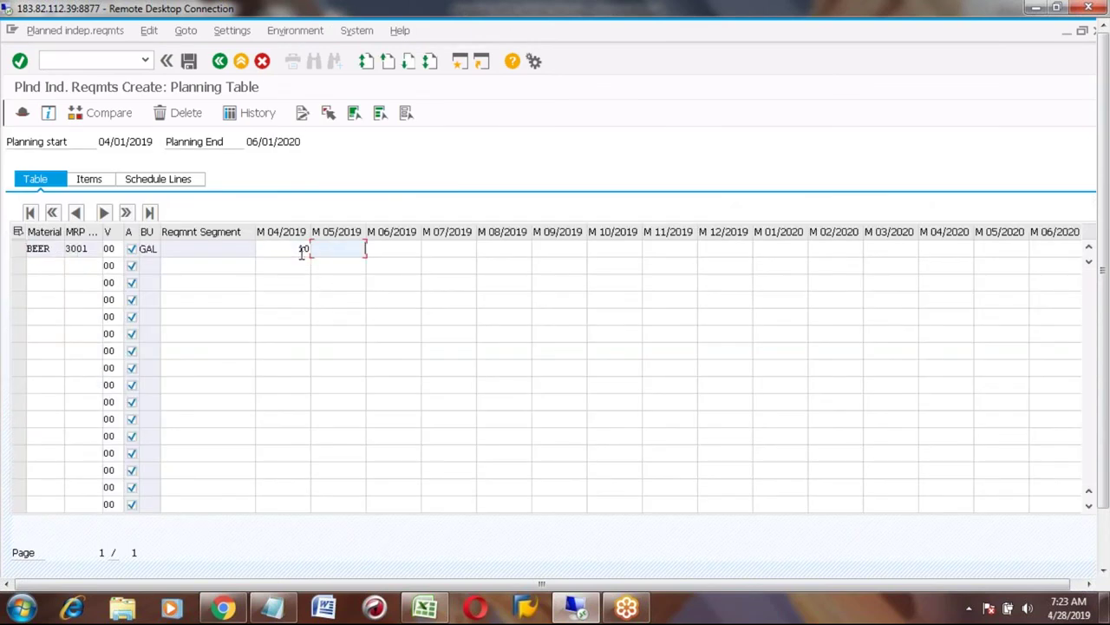
key("Tab")
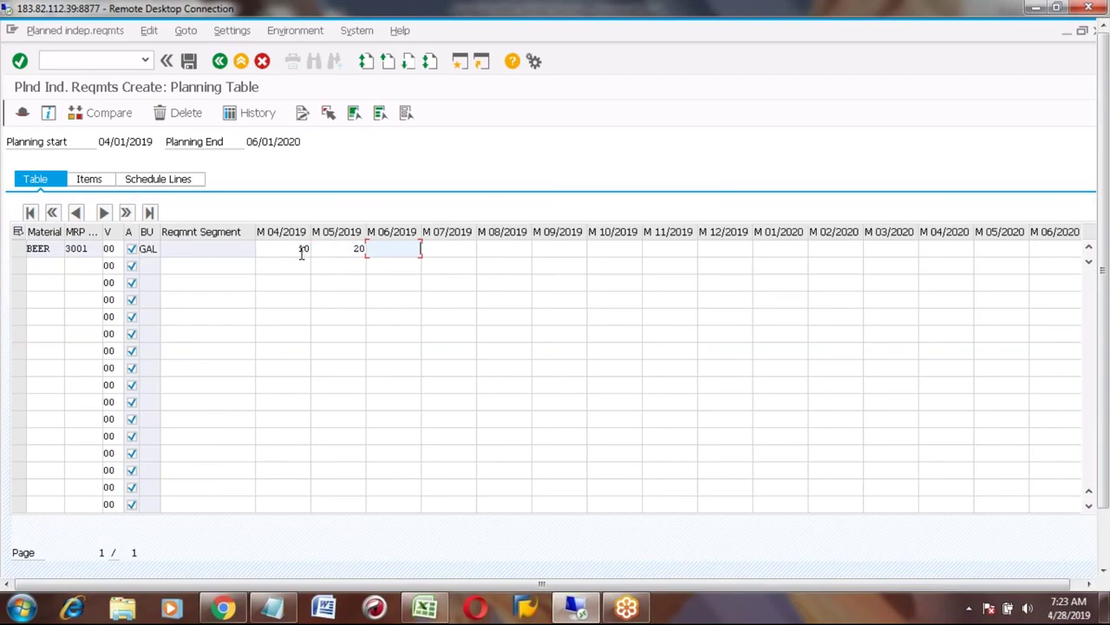
type("10")
key("Return")
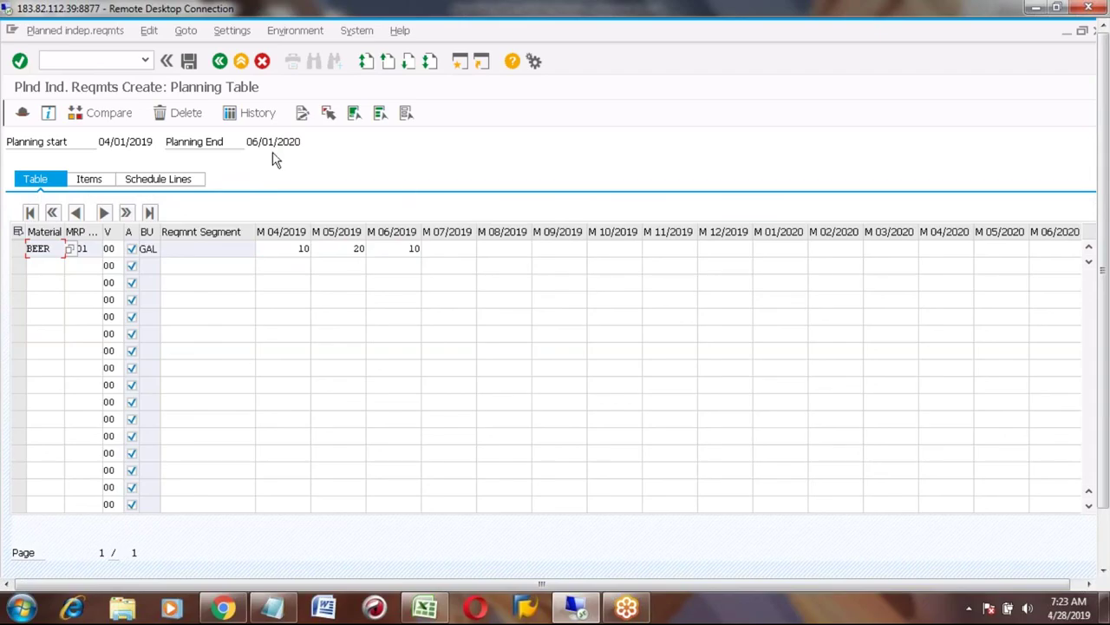
left_click(190, 61)
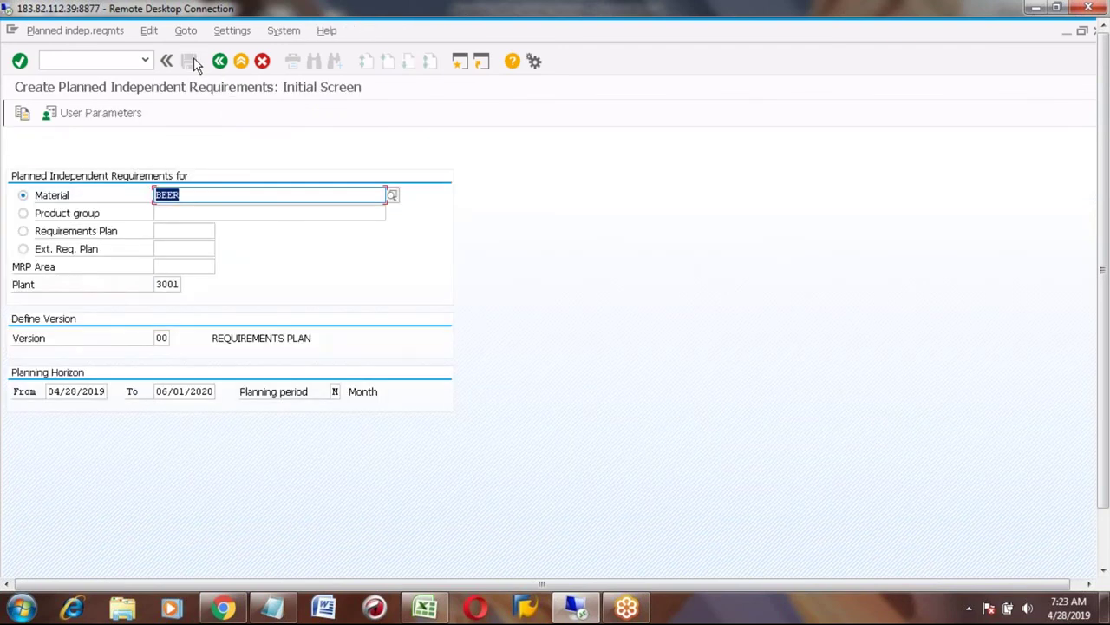
left_click(219, 62)
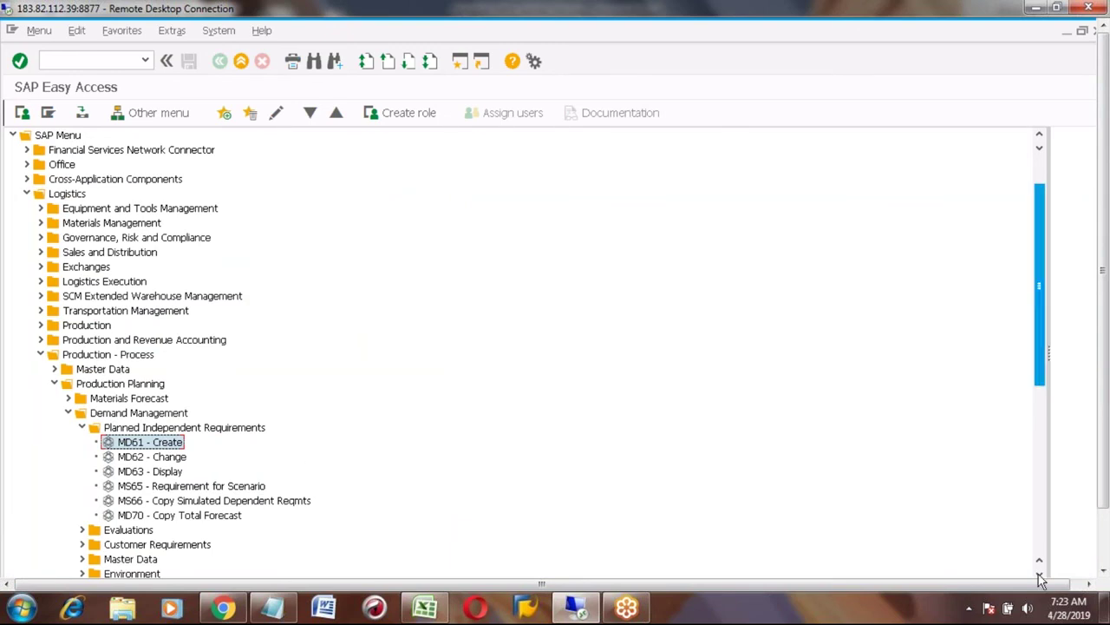
Find the MD04 - Stock/Requirements List transaction under Demand Management's Environment folder and open it
scroll(1041, 579, "down", 3)
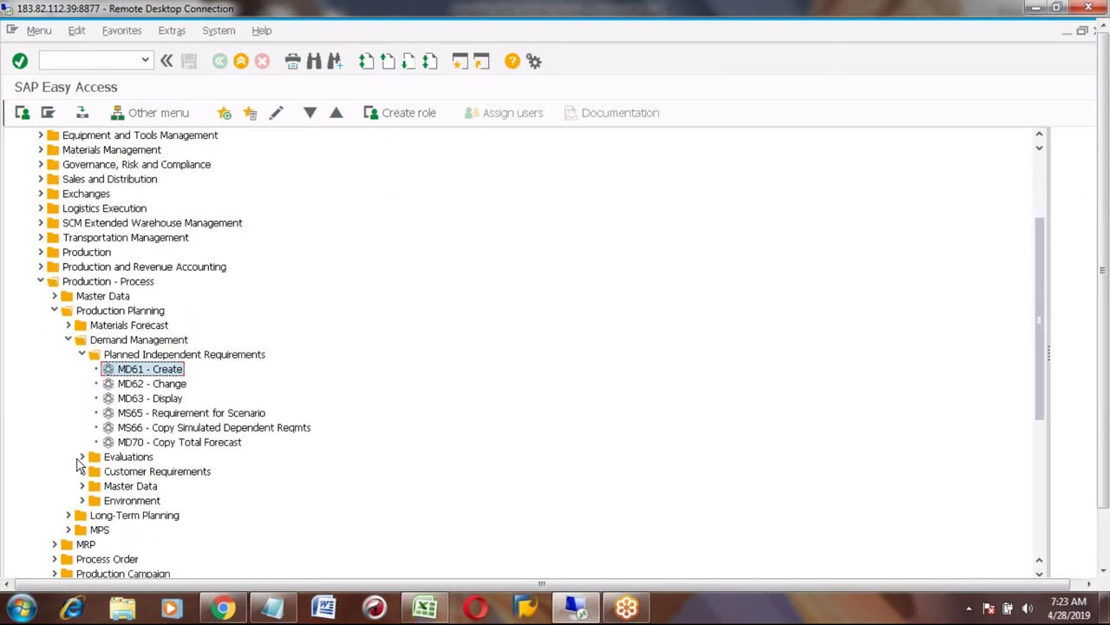
left_click(81, 458)
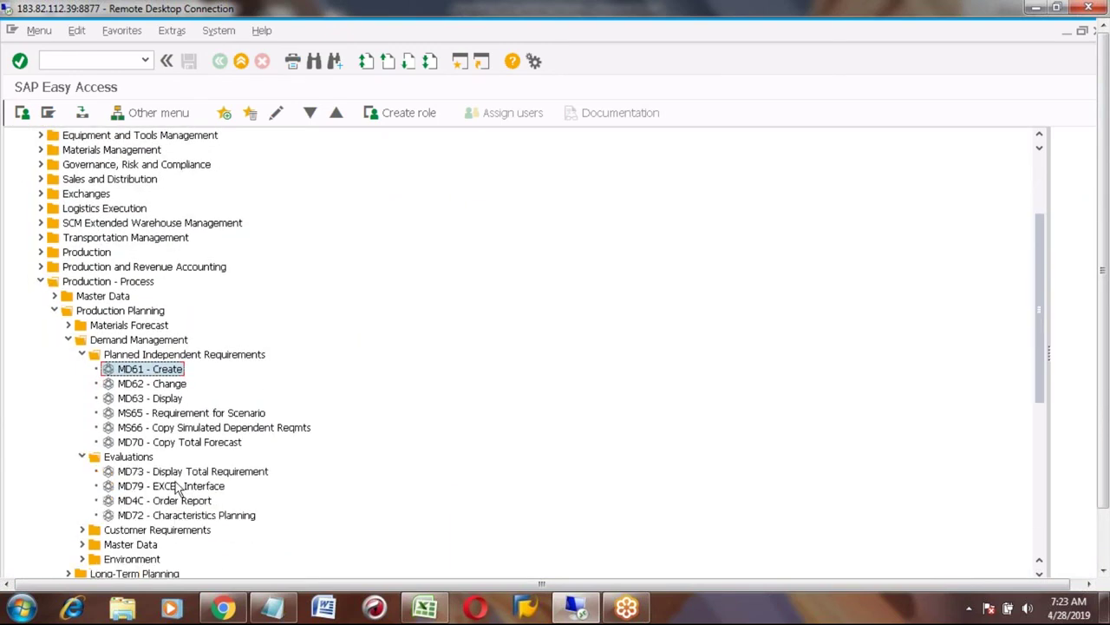
left_click(84, 458)
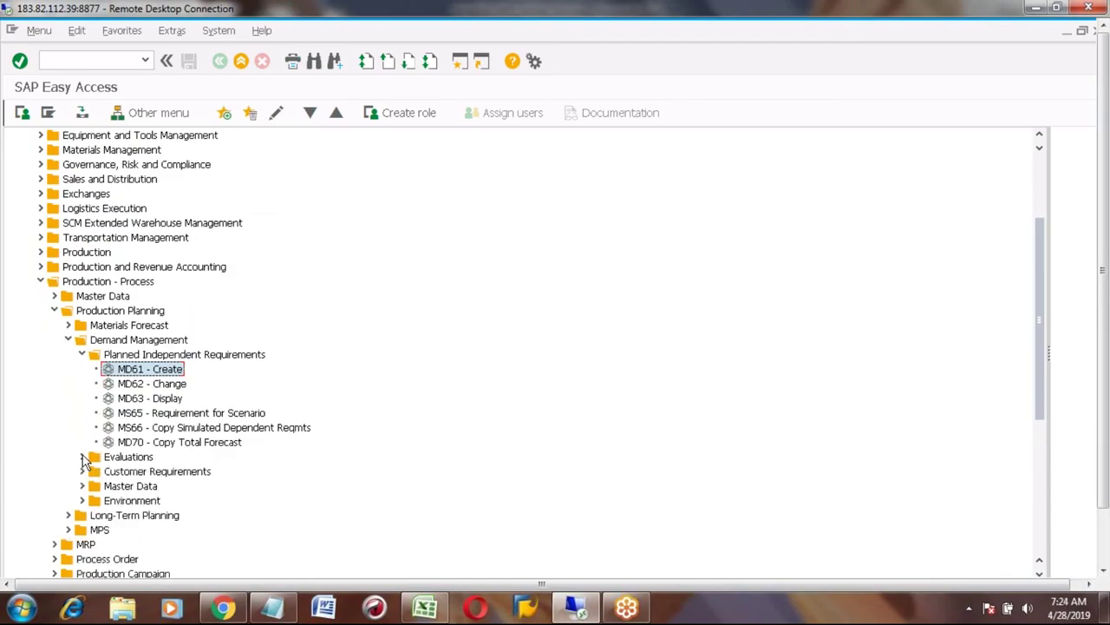
left_click(83, 501)
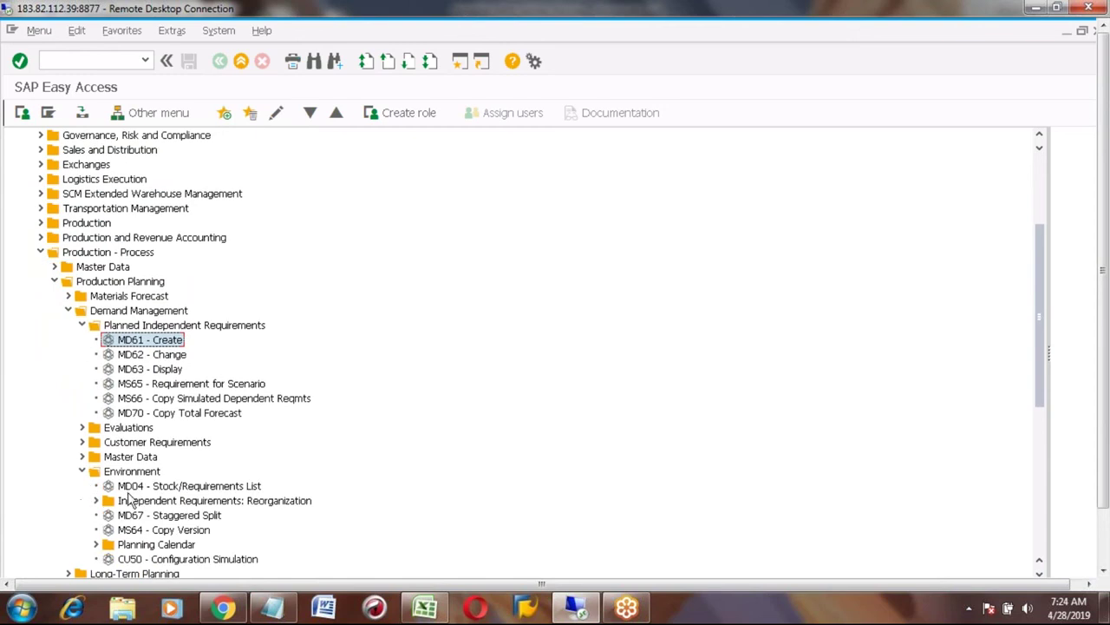
left_click(185, 488)
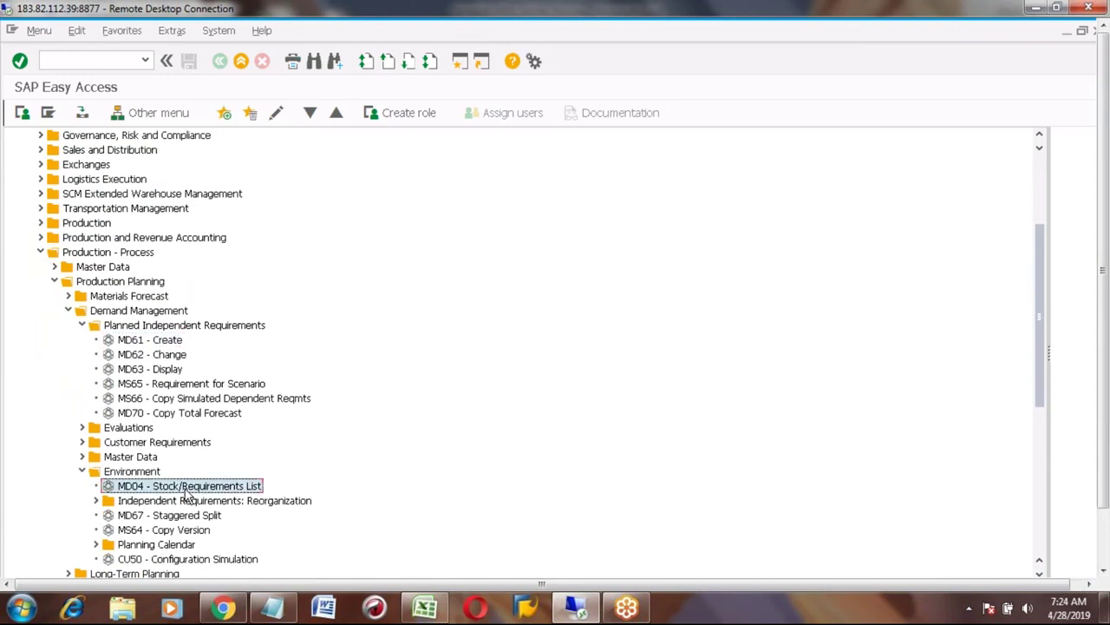
double_click(186, 489)
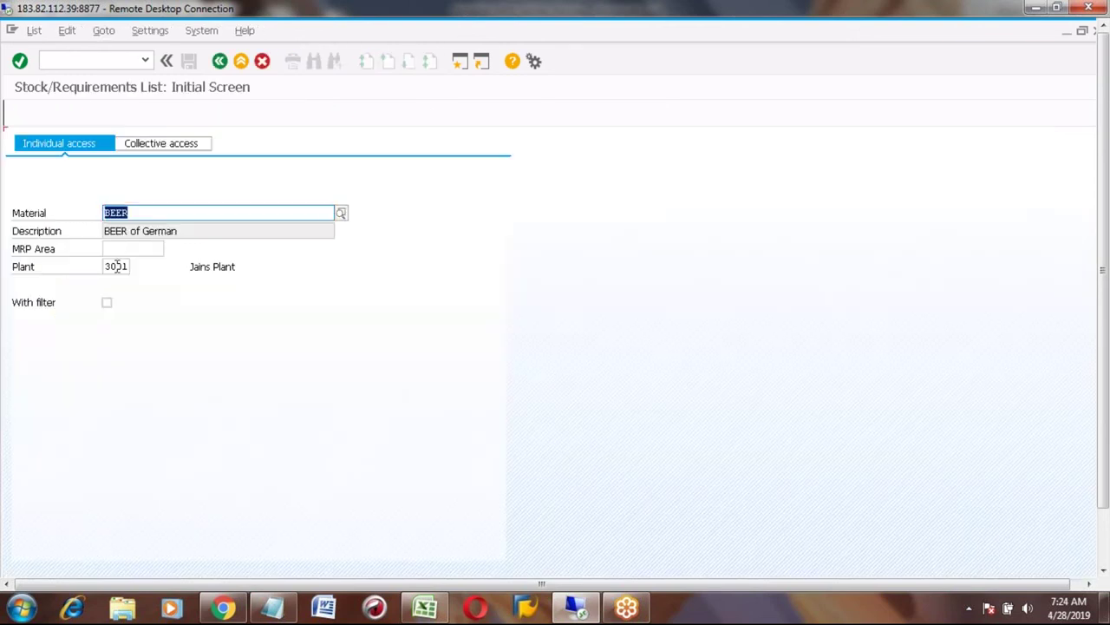
Display the stock/requirements list for BEER in plant 3001 and review its independent requirement lines
key("Return")
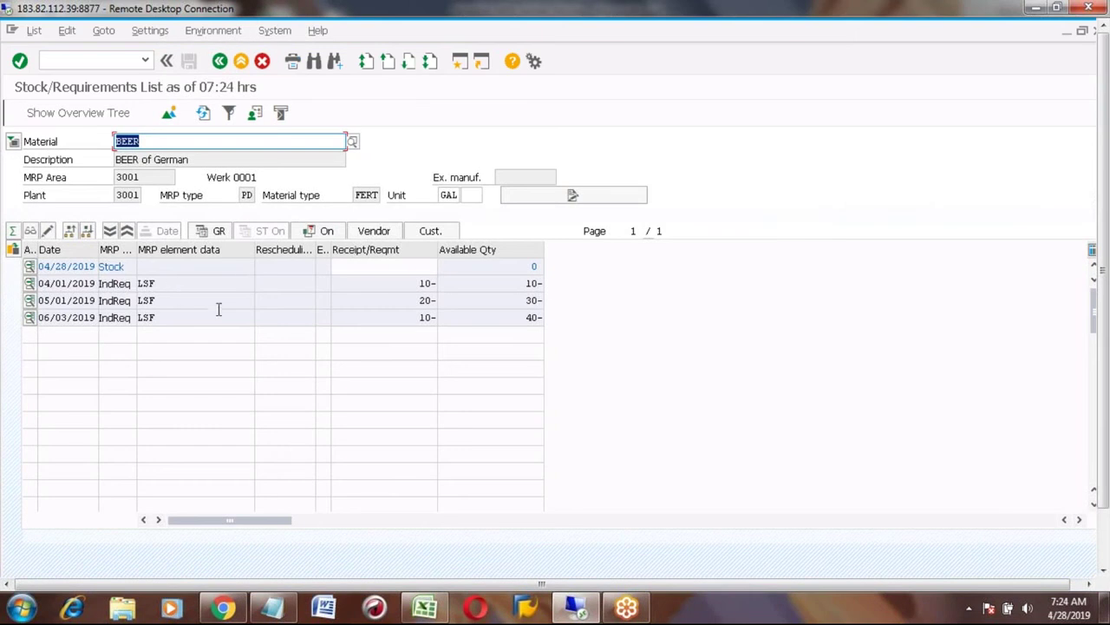
left_click(179, 299)
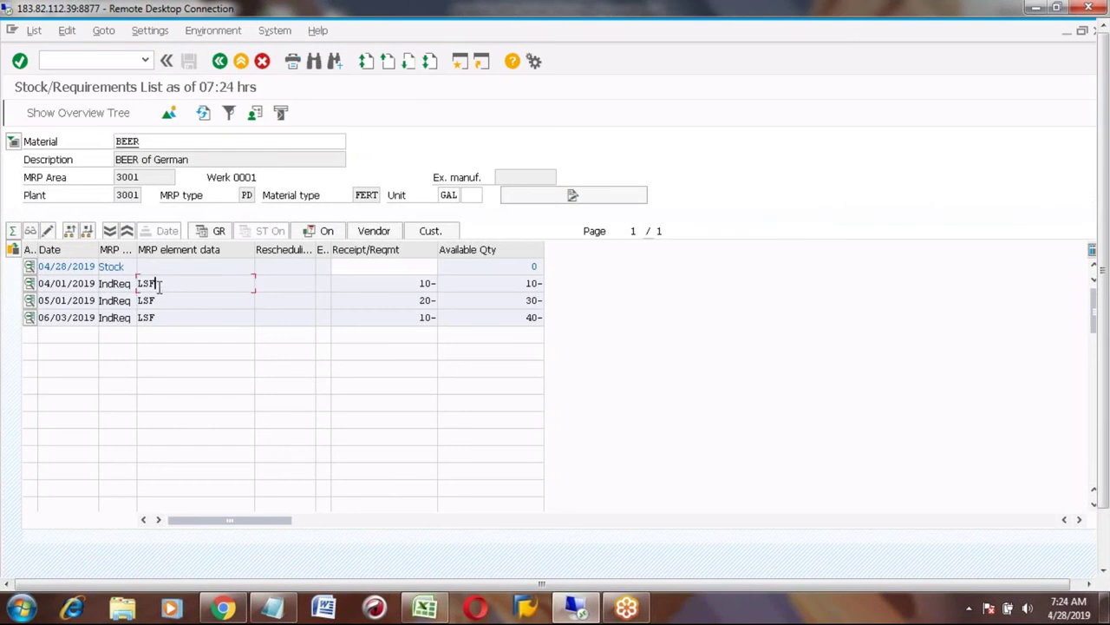
left_click(163, 300)
Switch to the Excel notes and record transaction MD01N in column F of the MRP run row
left_click(425, 614)
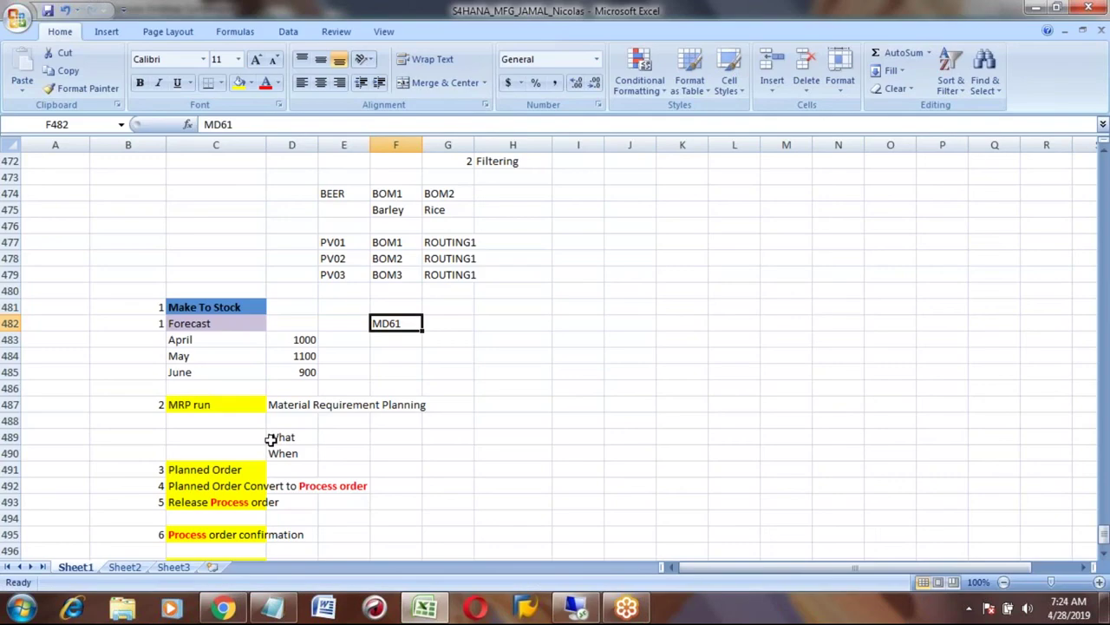
left_click(201, 405)
left_click(406, 404)
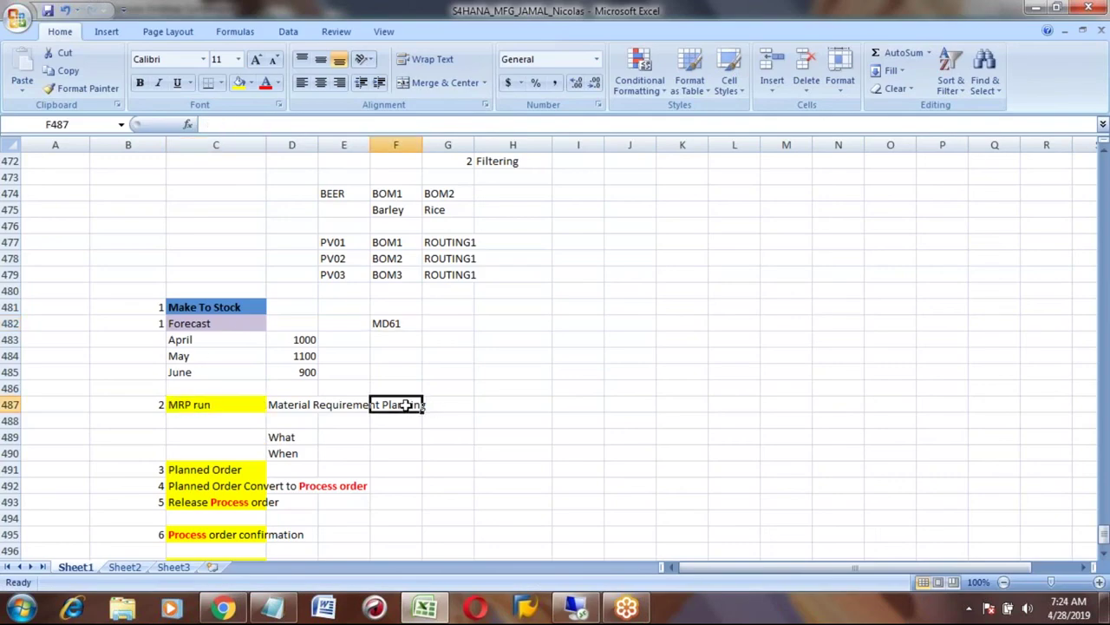
type("MD01N")
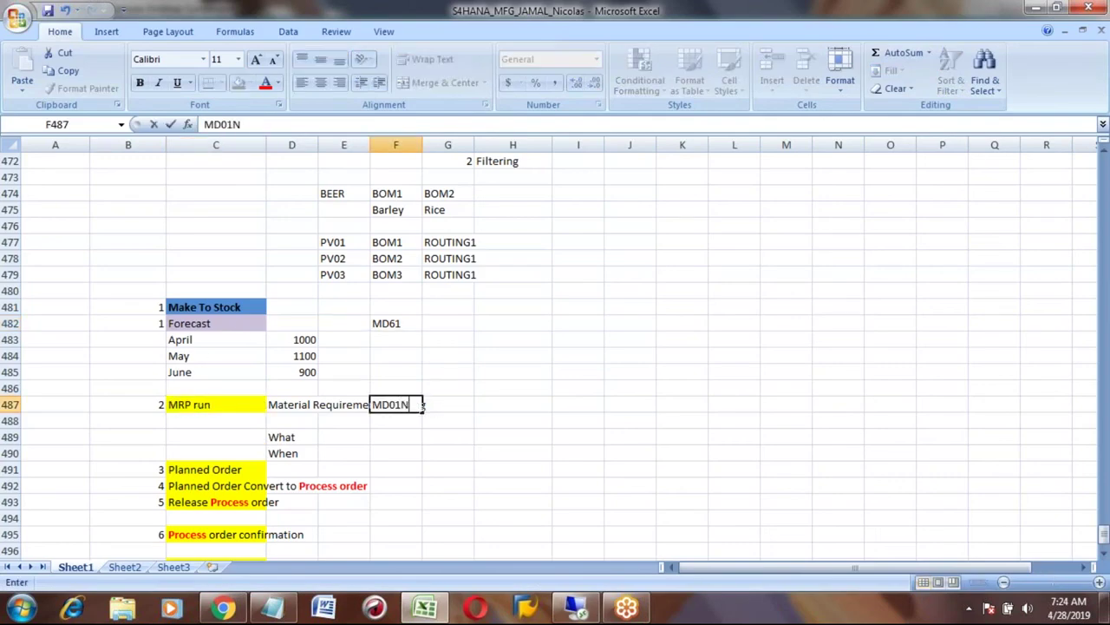
key("Return")
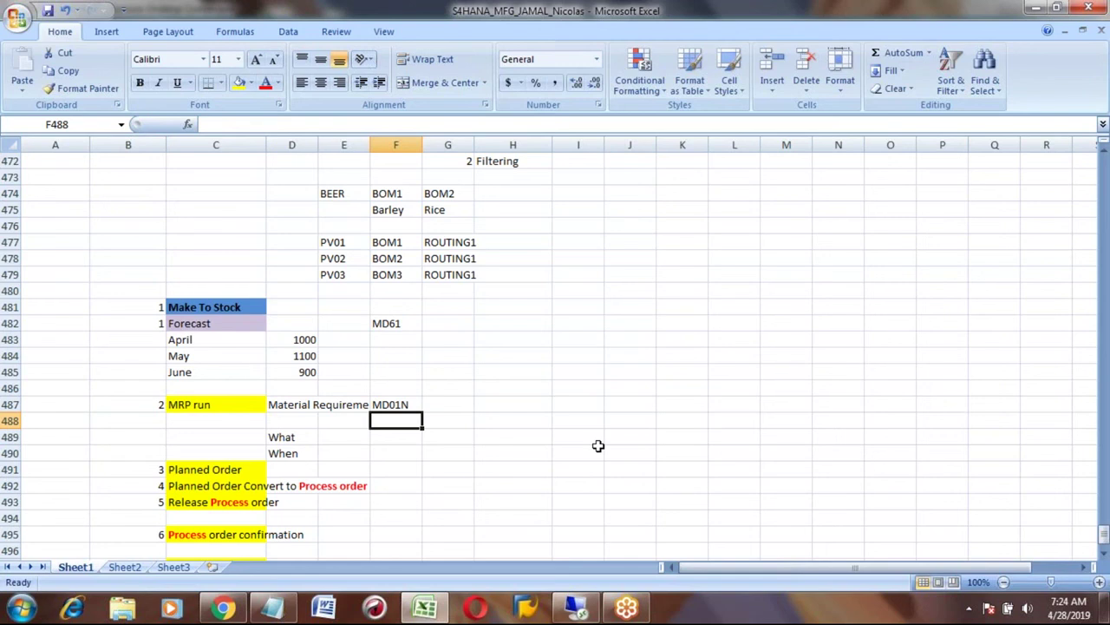
Return to the SAP session, leave the stock/requirements list and open transaction MD01N
key("alt+Tab")
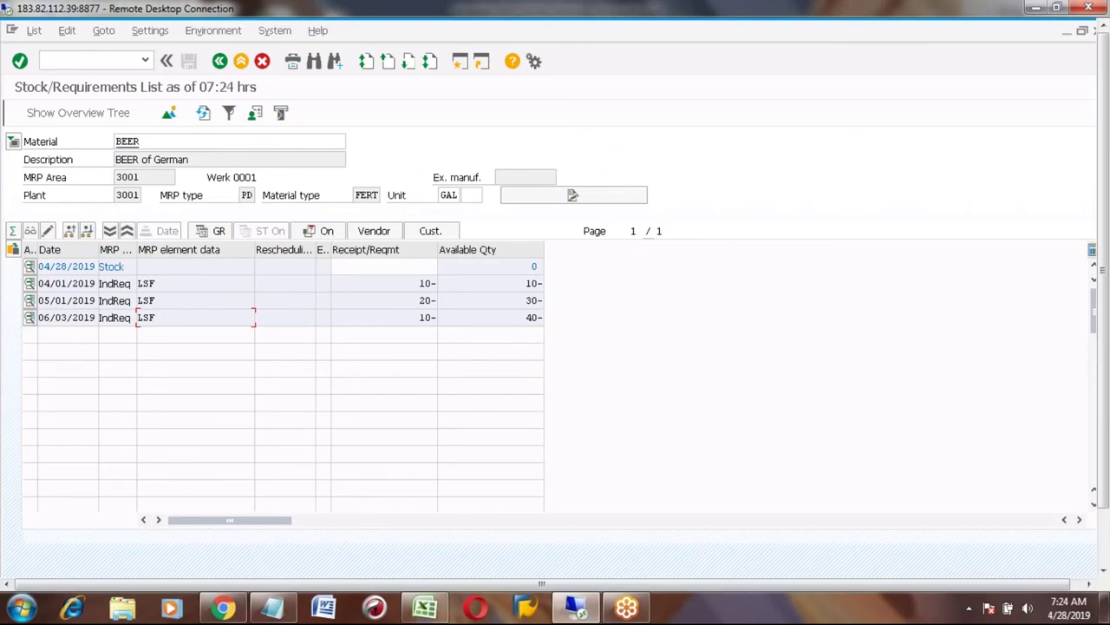
left_click(220, 61)
left_click(220, 62)
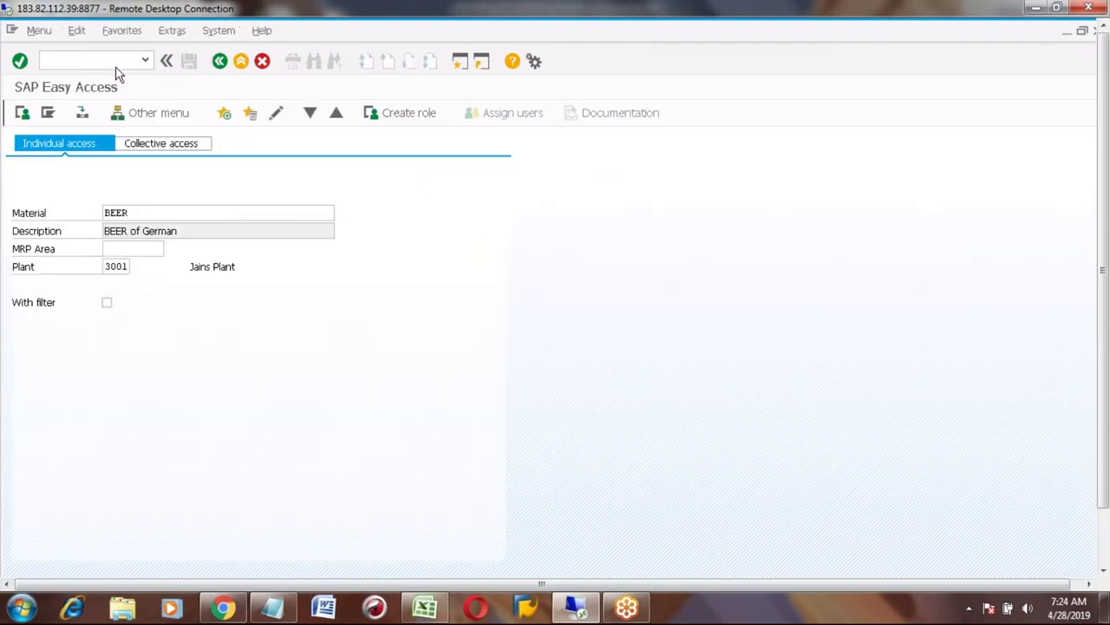
left_click(84, 58)
type("MD01")
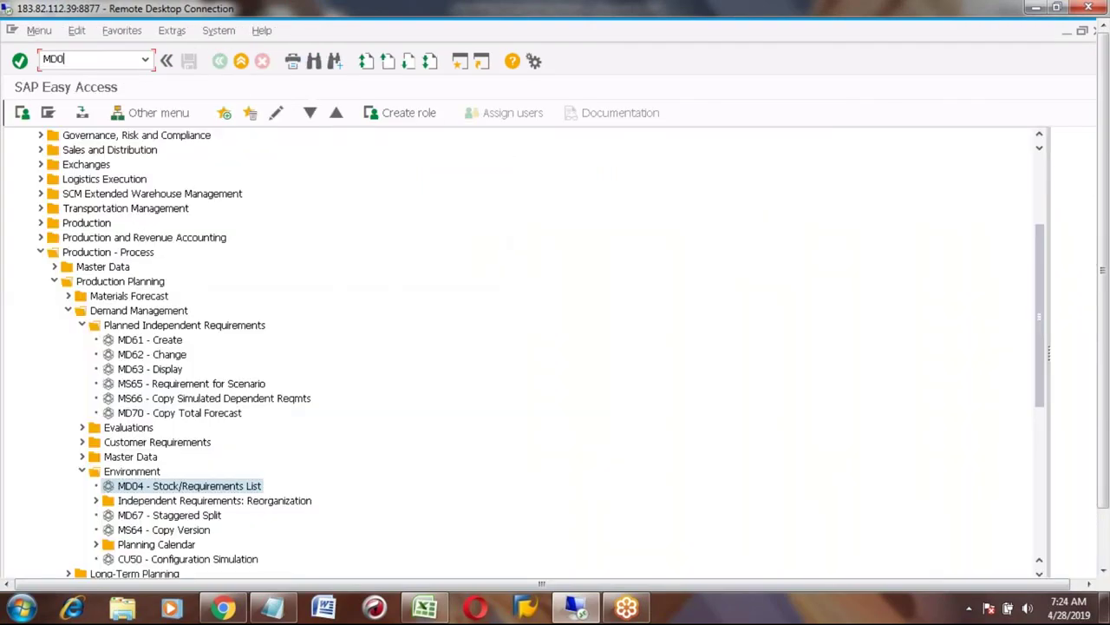
type("N")
key("Return")
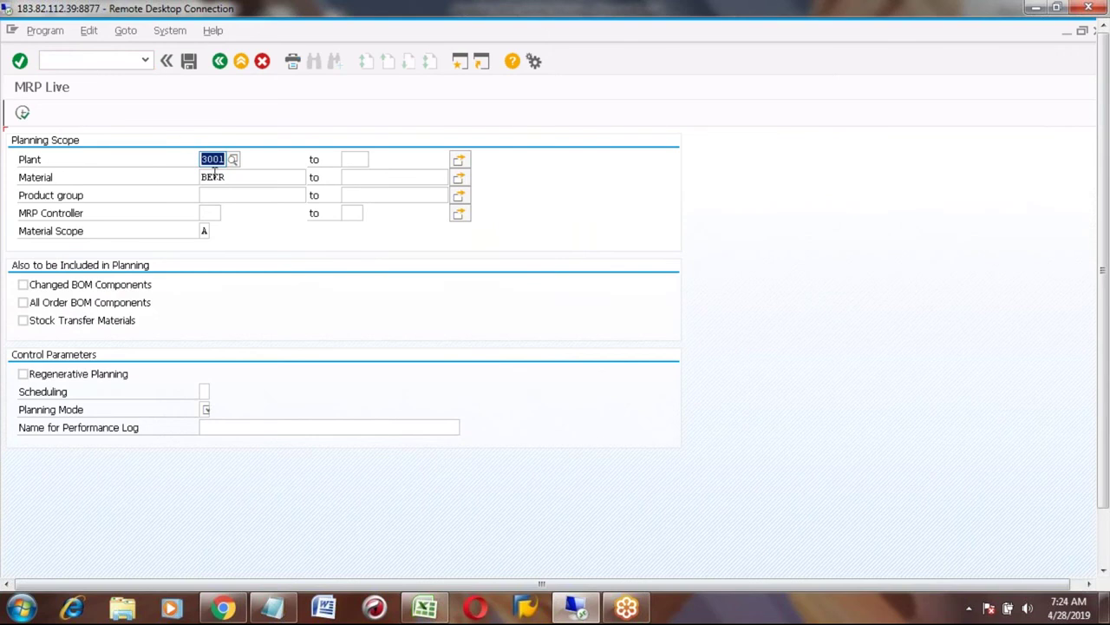
Run MRP Live for BEER in plant 3001 with all order BOM components, scheduling 2 and planning mode 1
left_click(23, 302)
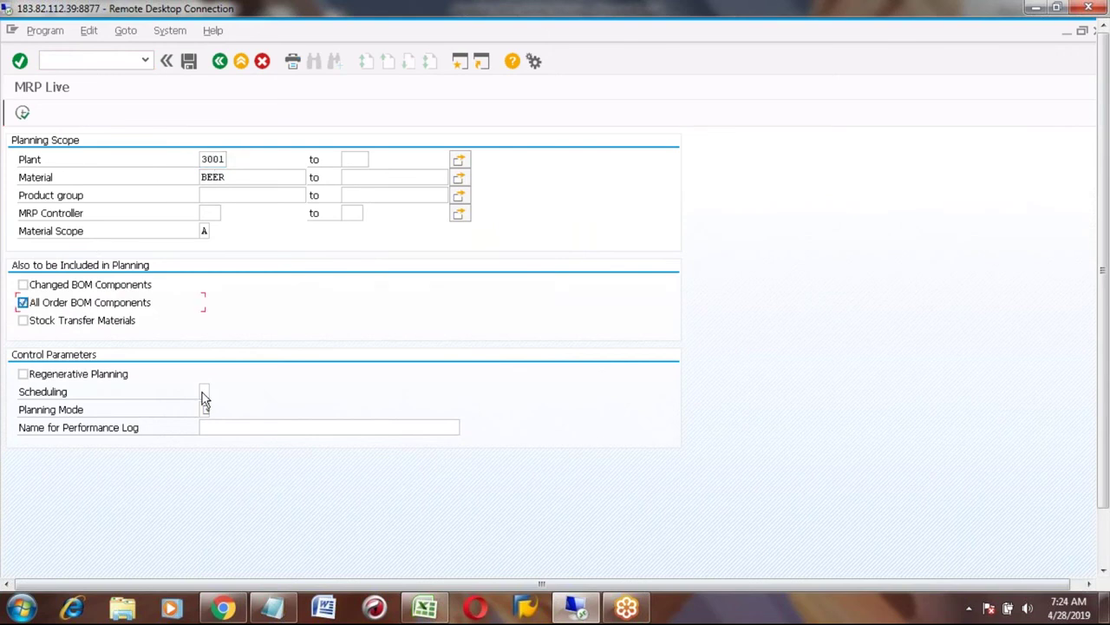
left_click(202, 392)
left_click(215, 391)
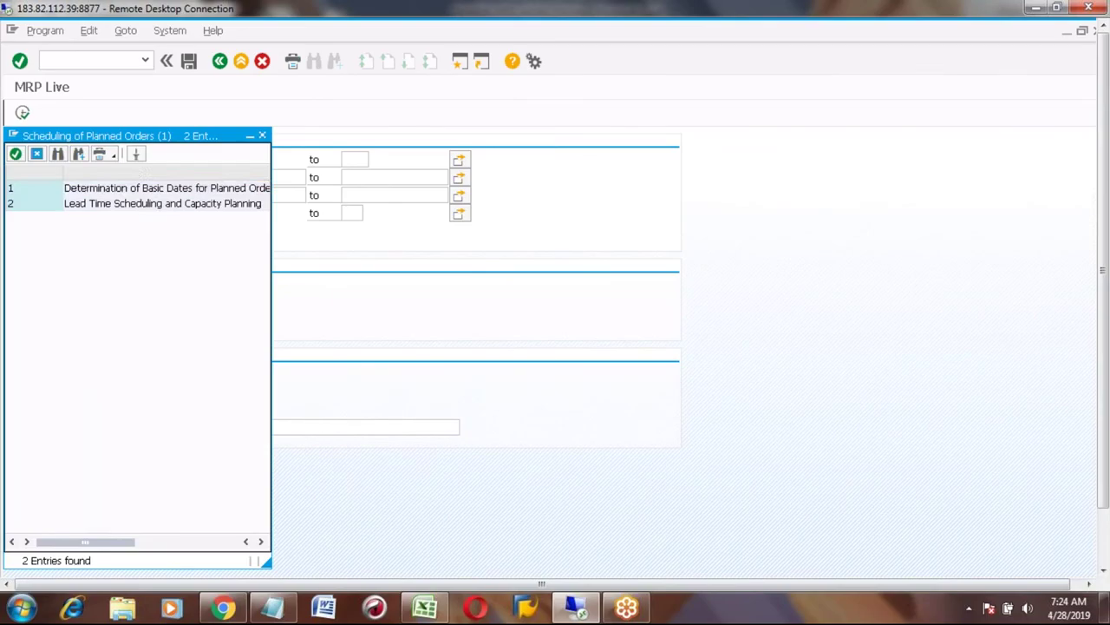
double_click(145, 209)
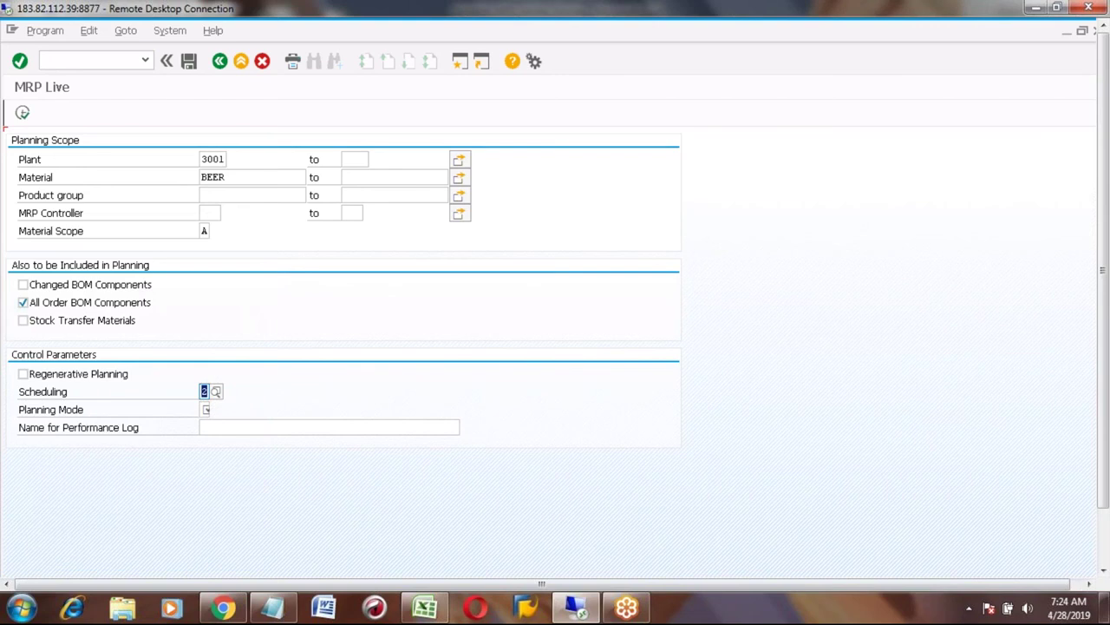
left_click(205, 408)
type("1")
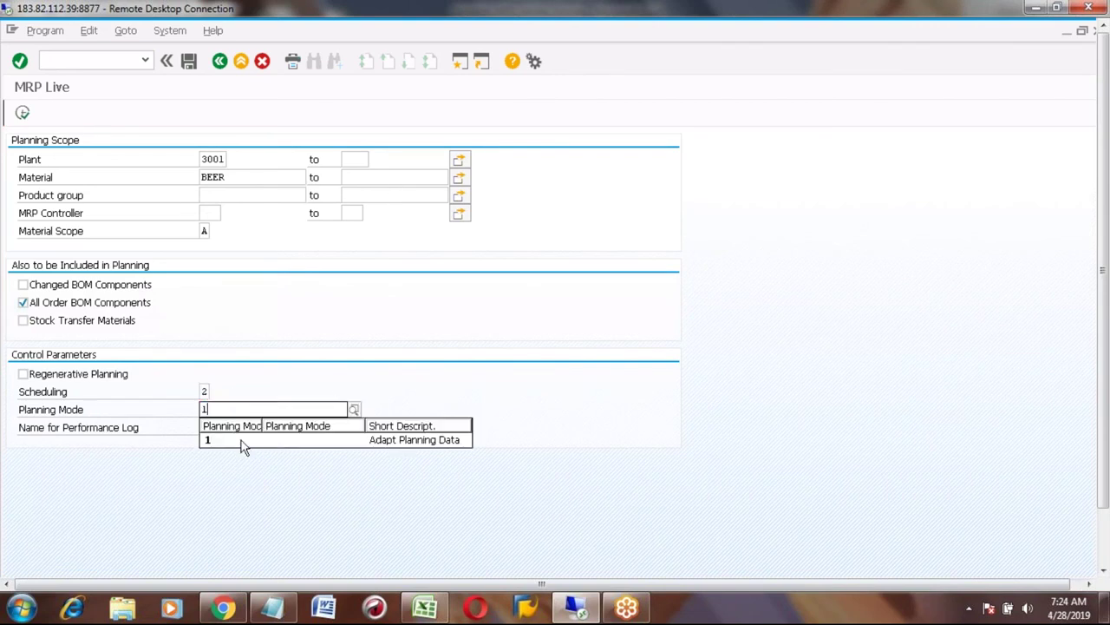
left_click(244, 442)
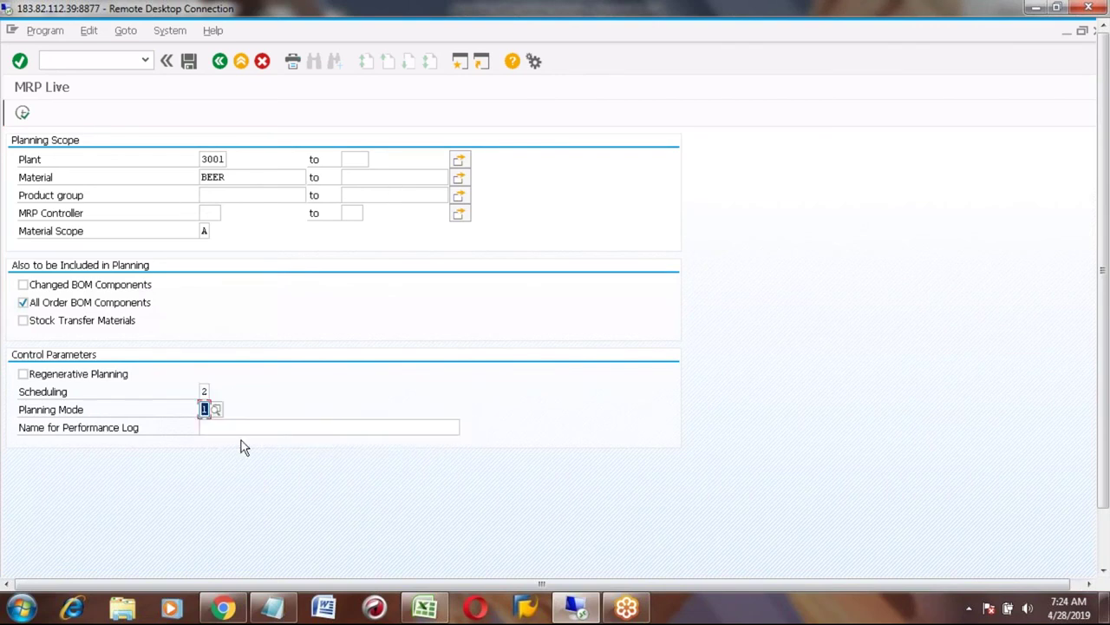
left_click(23, 115)
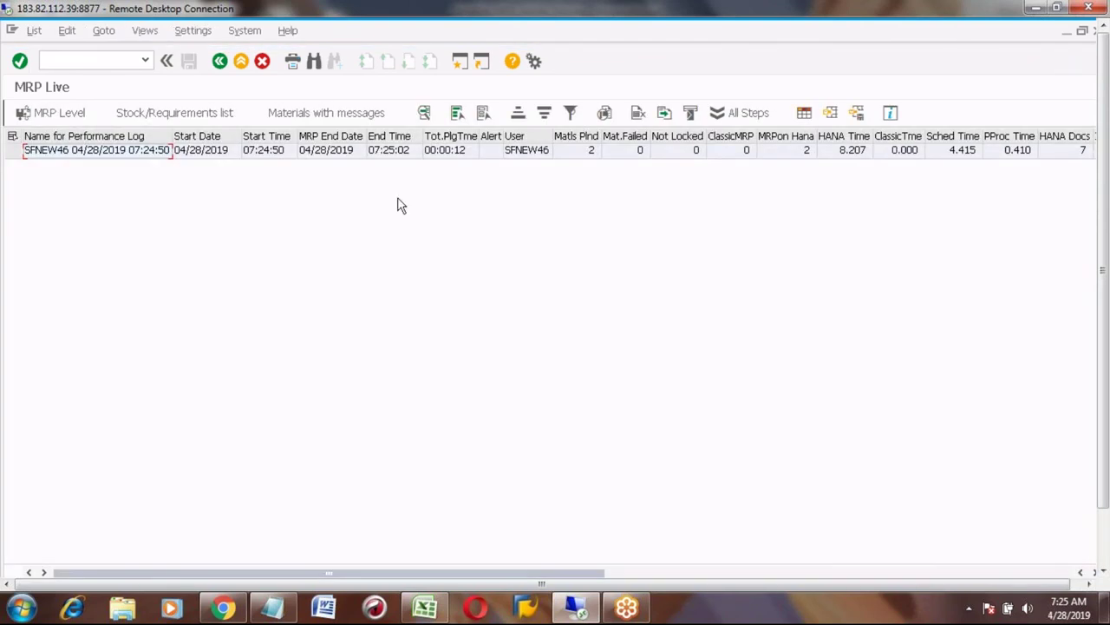
Leave MRP Live and reopen the MD04 stock/requirements list for BEER in plant 3001
left_click(221, 63)
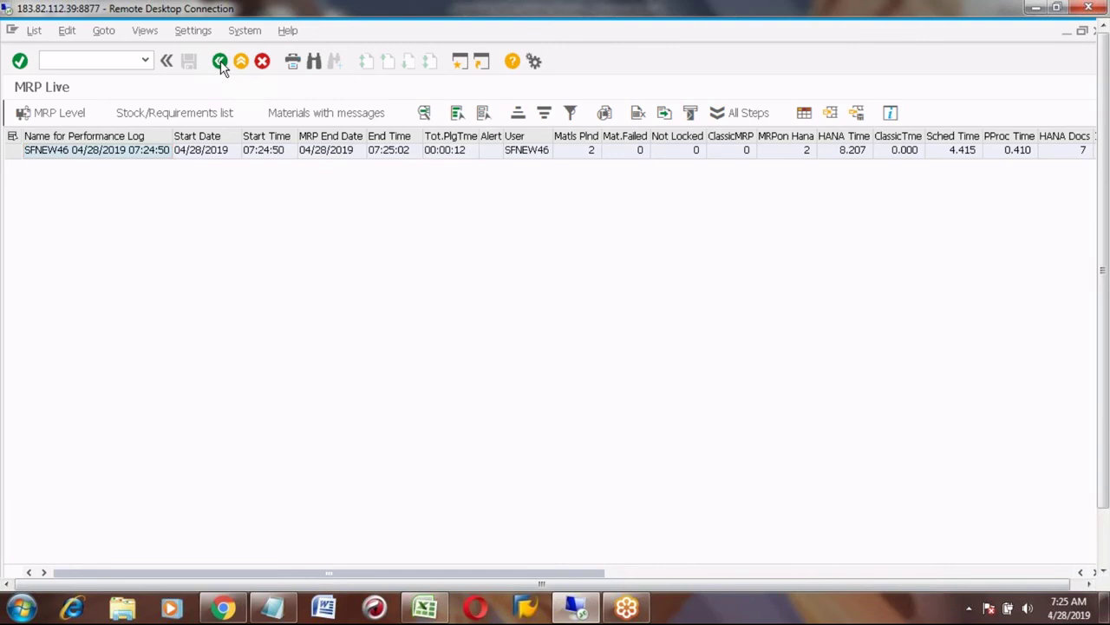
left_click(221, 63)
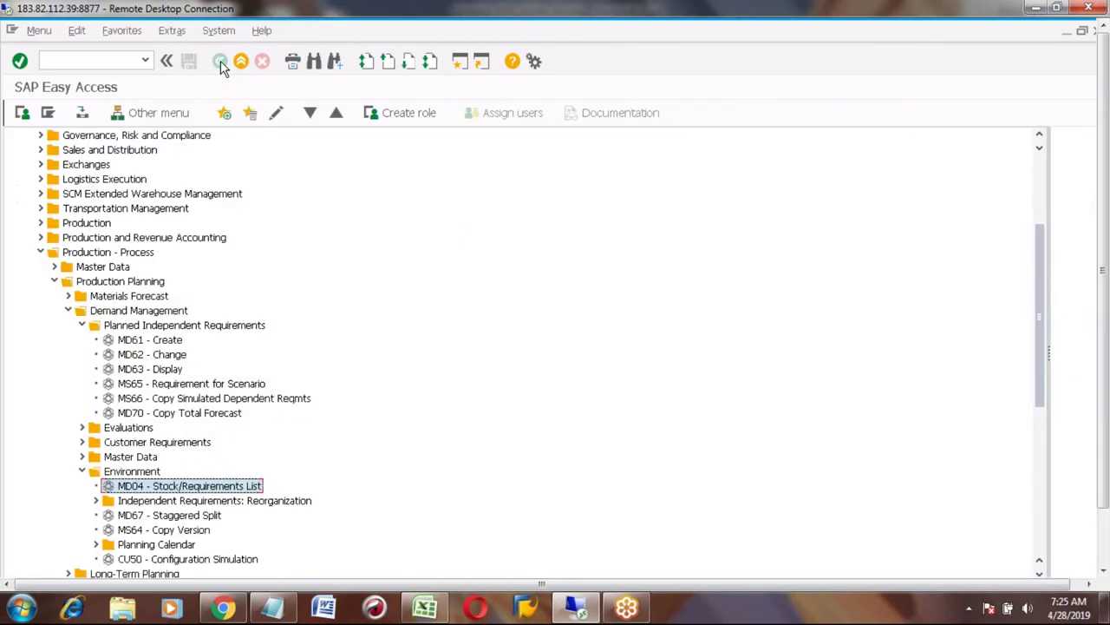
left_click(109, 61)
type("MD04")
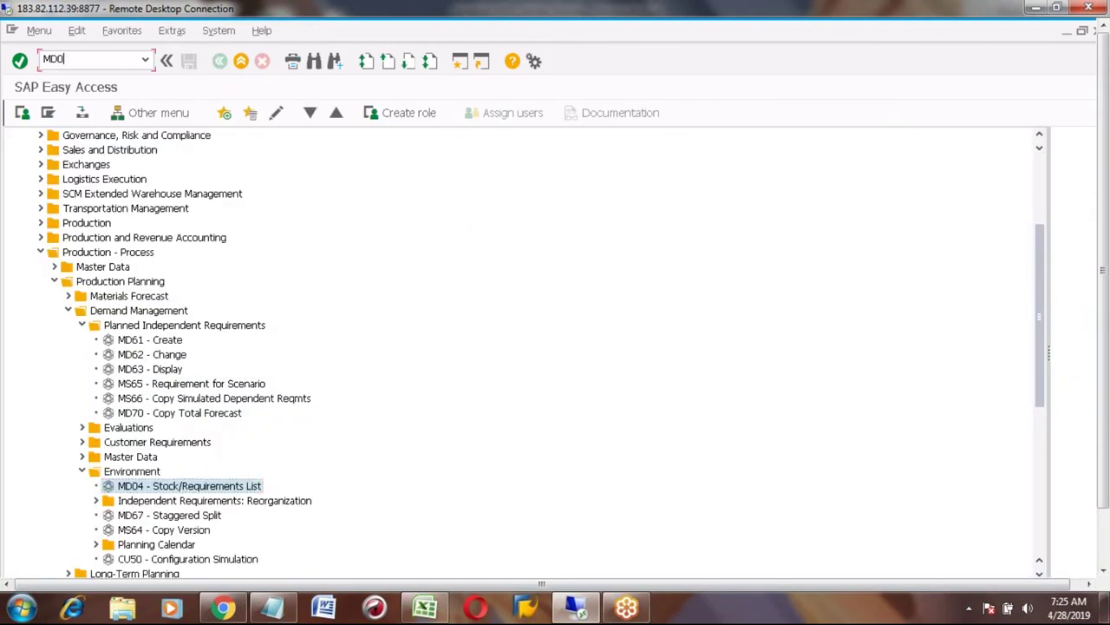
key("Return")
key("Return")
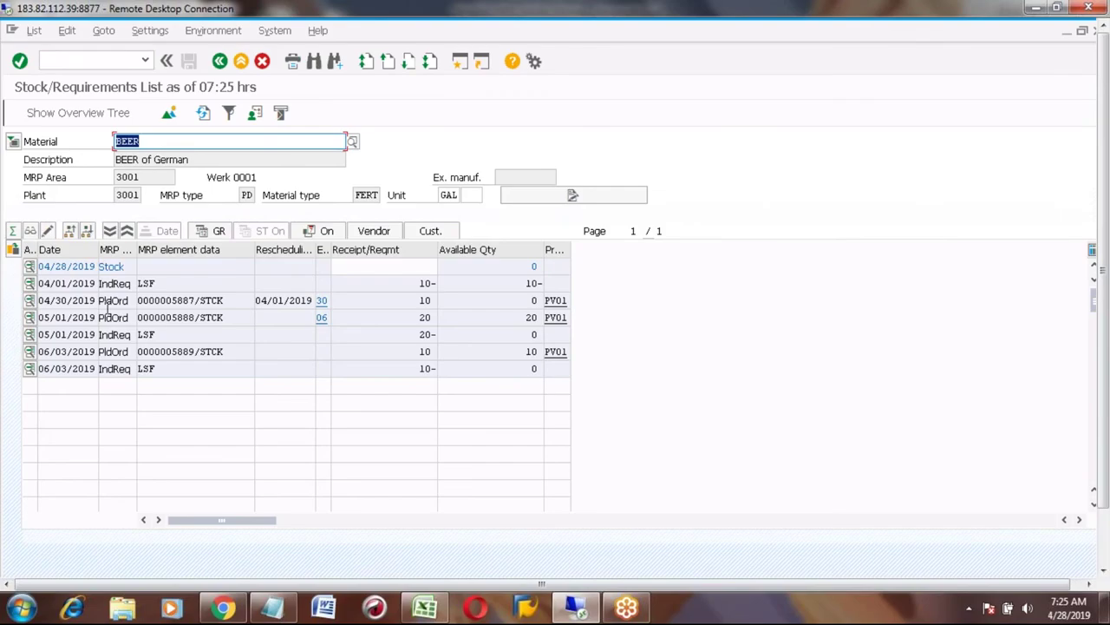
Examine the planned order and independent requirement lines in the BEER stock/requirements list
left_click(106, 302)
left_click(173, 300)
left_click(184, 321)
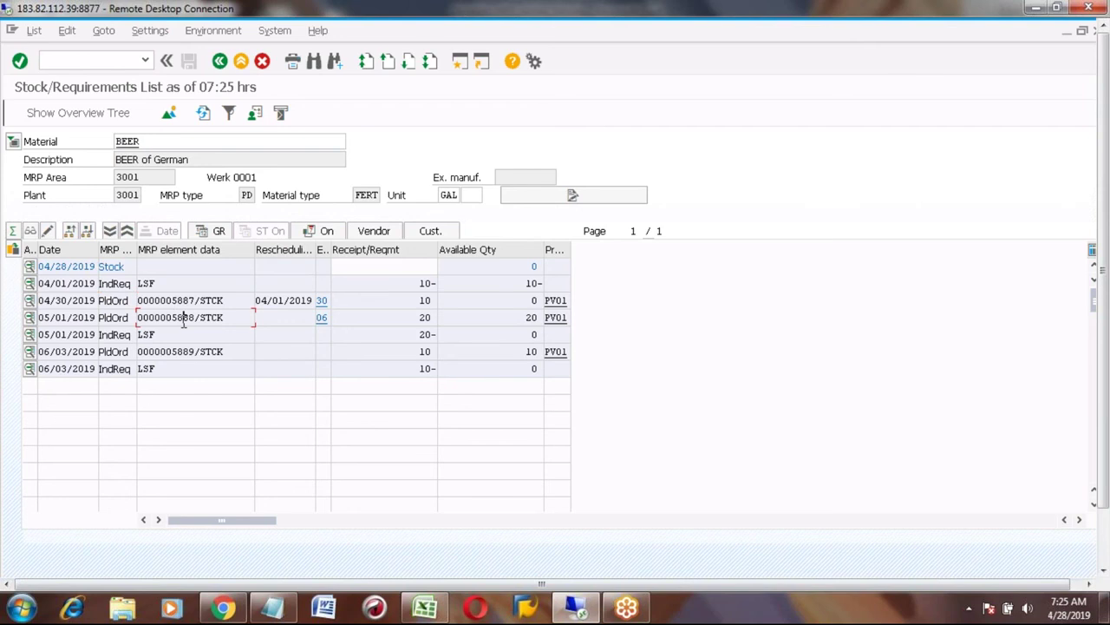
left_click(1103, 572)
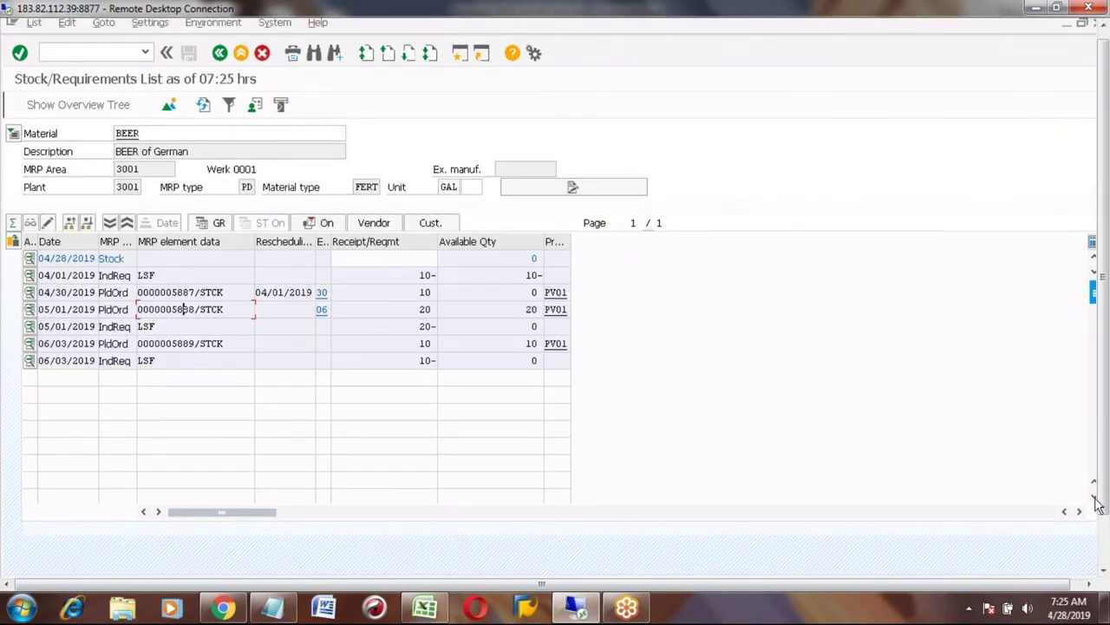
left_click(1104, 31)
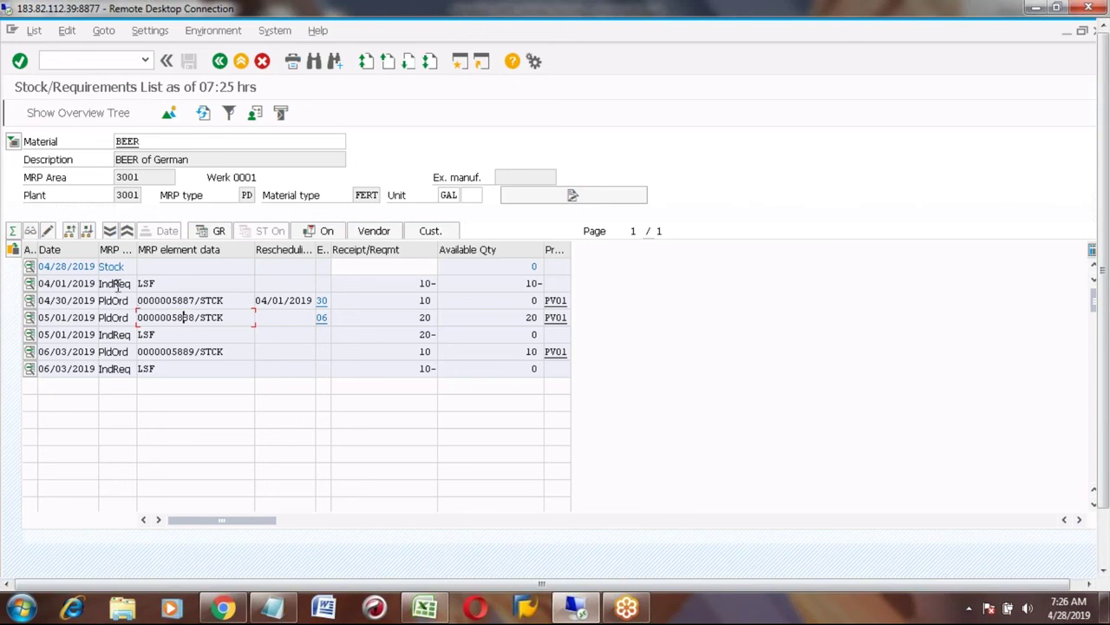
left_click(119, 334)
left_click(113, 301)
Switch to the Excel notes and record transaction MD04 in column F of the Planned Order row
left_click(427, 612)
left_click(227, 408)
key("Down")
key("Down")
key("Down")
key("Down")
key("Right")
key("Right")
key("Right")
type("MD04")
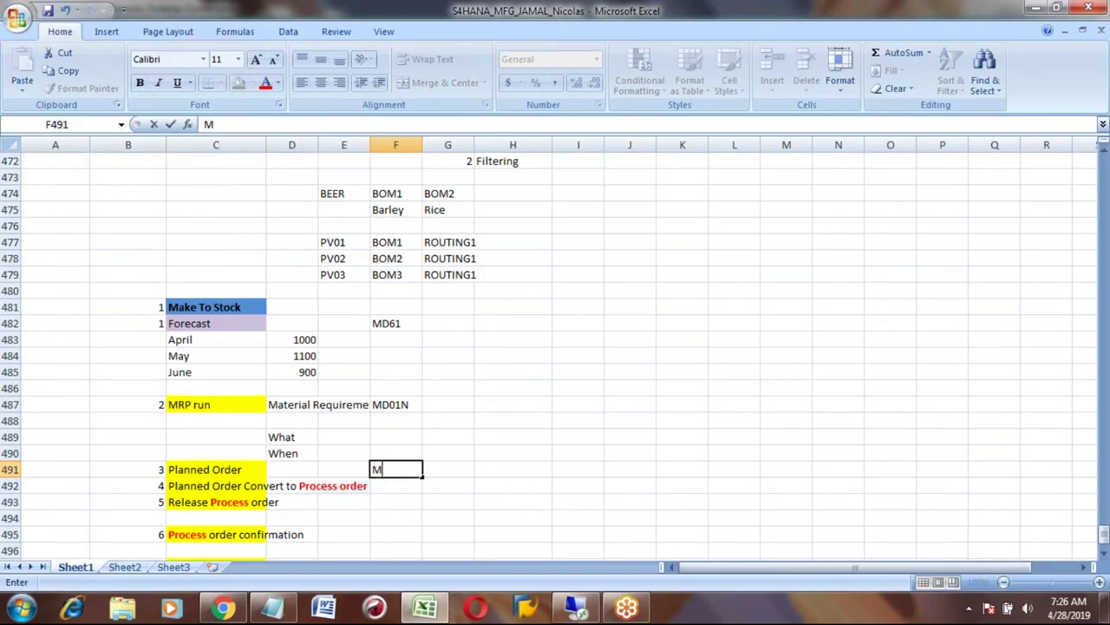
key("Return")
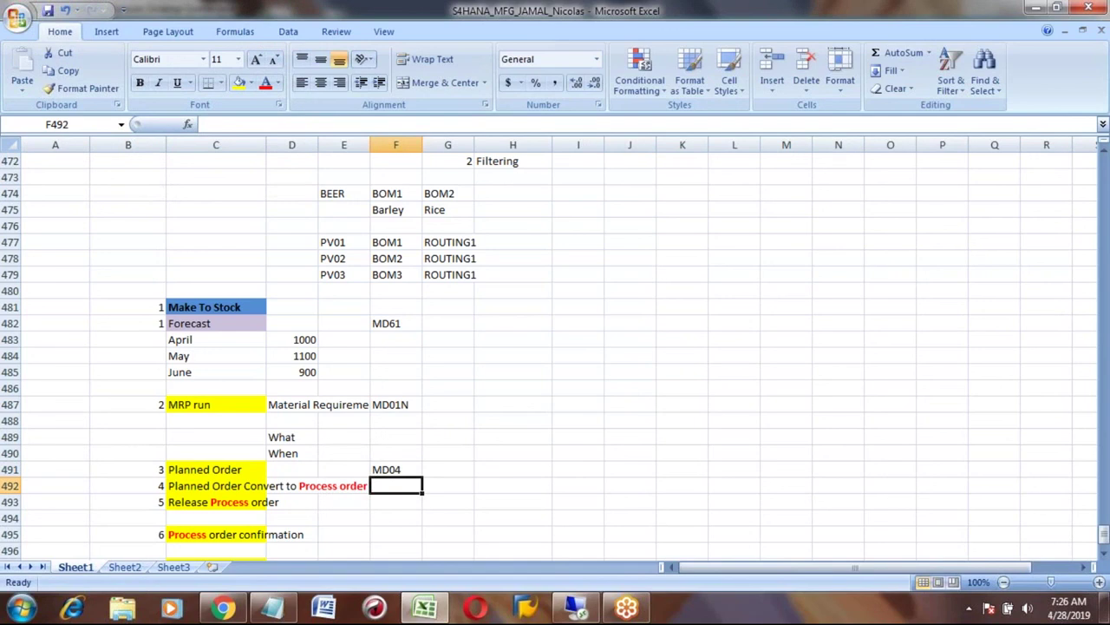
Enter "MD04 /" in column F of the Planned Order Convert to Process order row
key("Left")
key("Left")
key("Left")
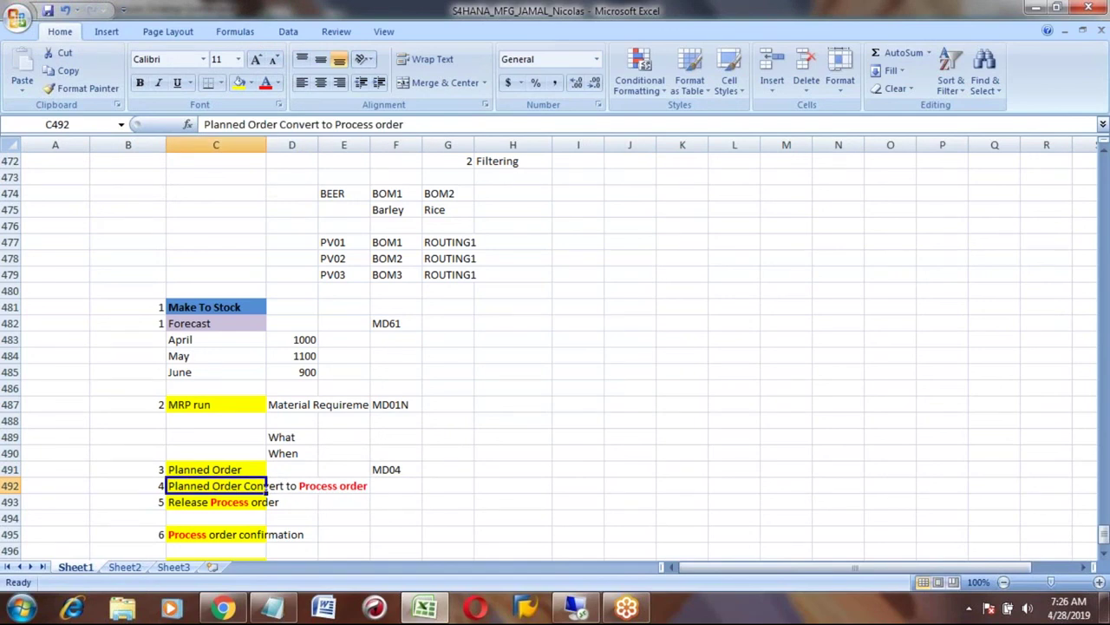
key("Right")
key("Right")
key("Right")
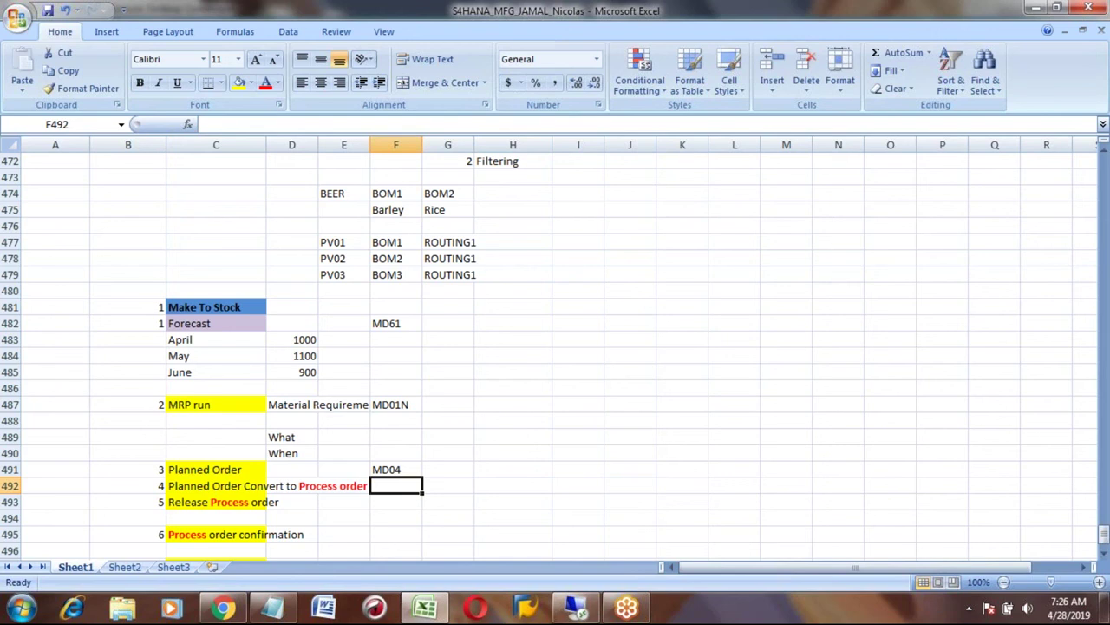
type("MD04 /")
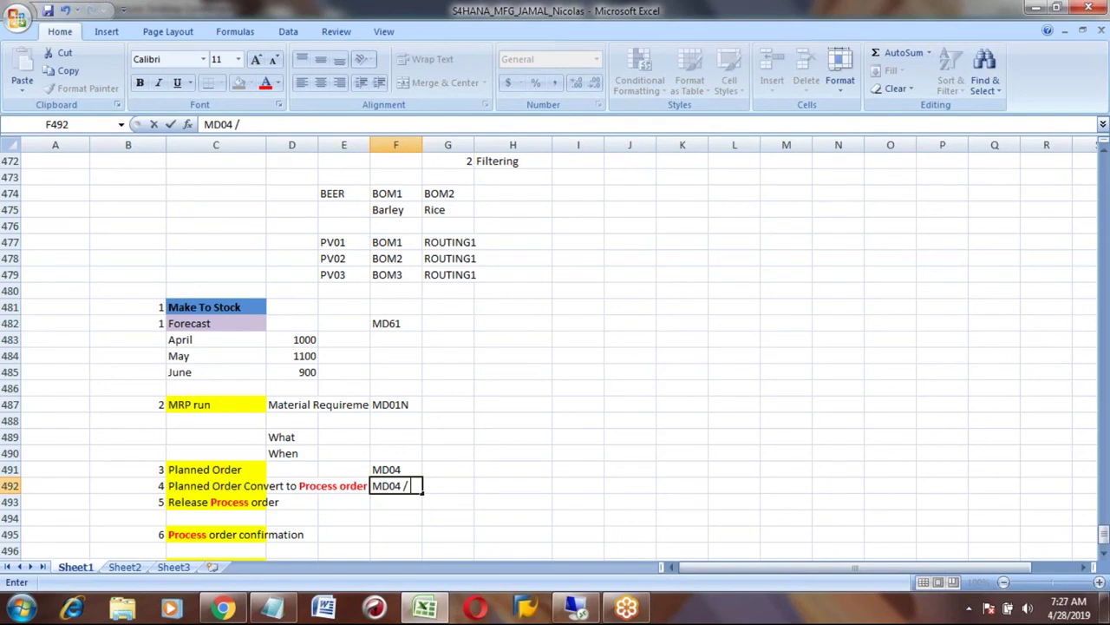
In the SAP session, try to convert the 04/30/2019 planned order to a production order of type PI01, and return to the list
key("alt+Tab")
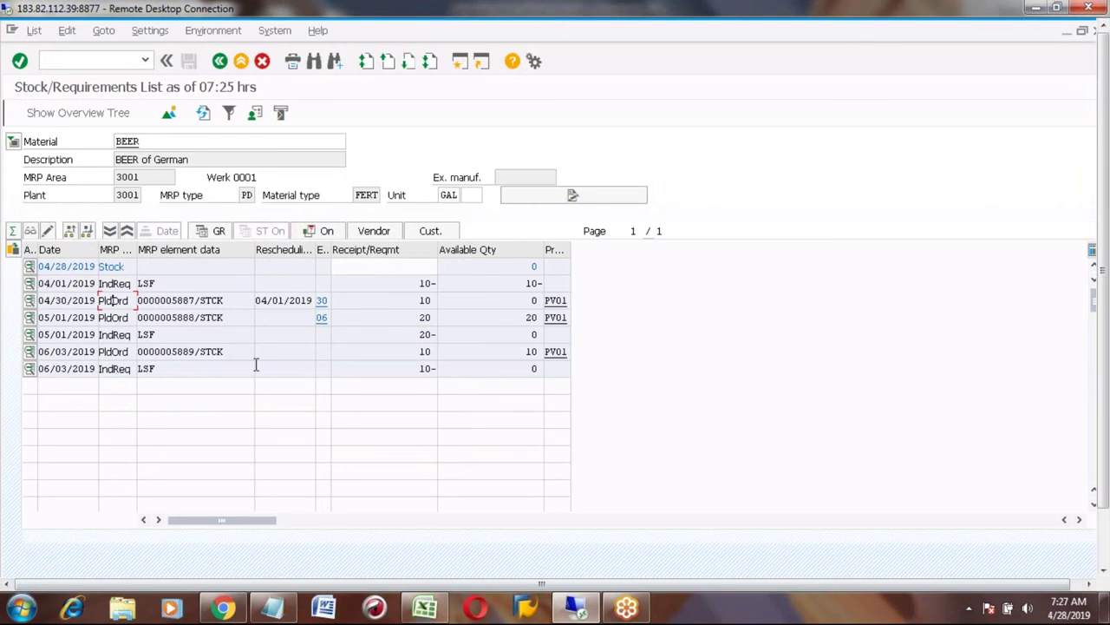
left_click(29, 301)
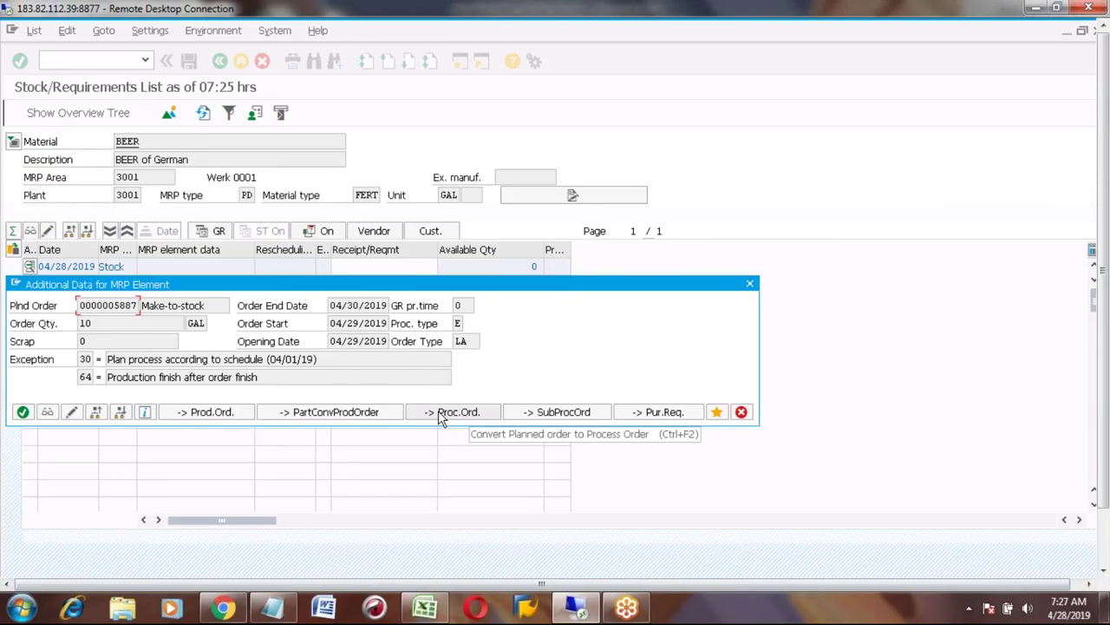
left_click(205, 415)
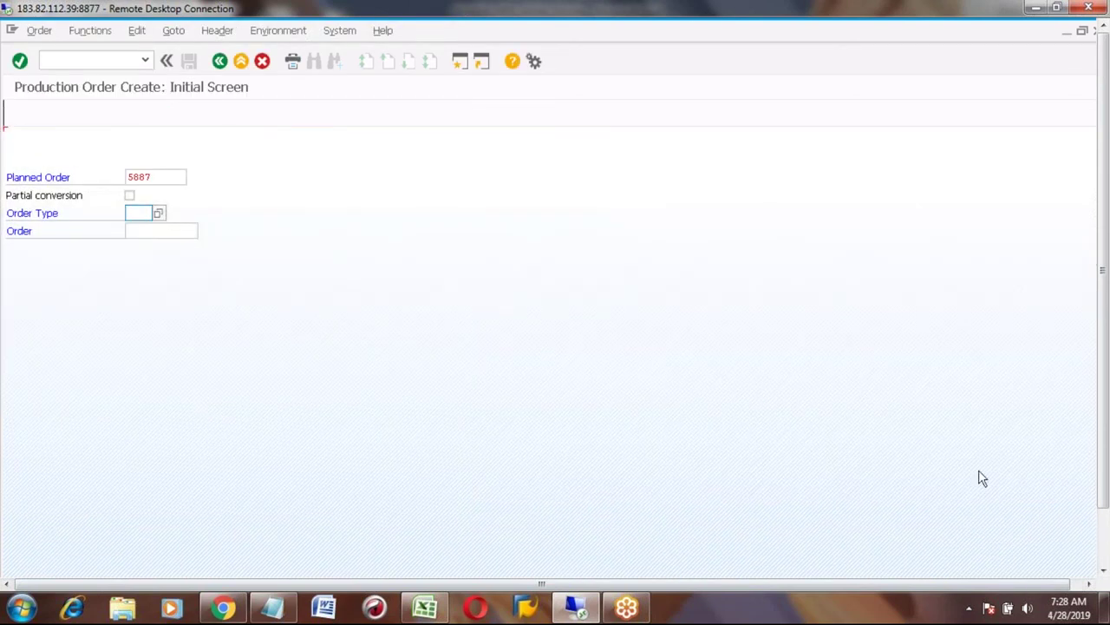
left_click(1104, 555)
left_click(132, 148)
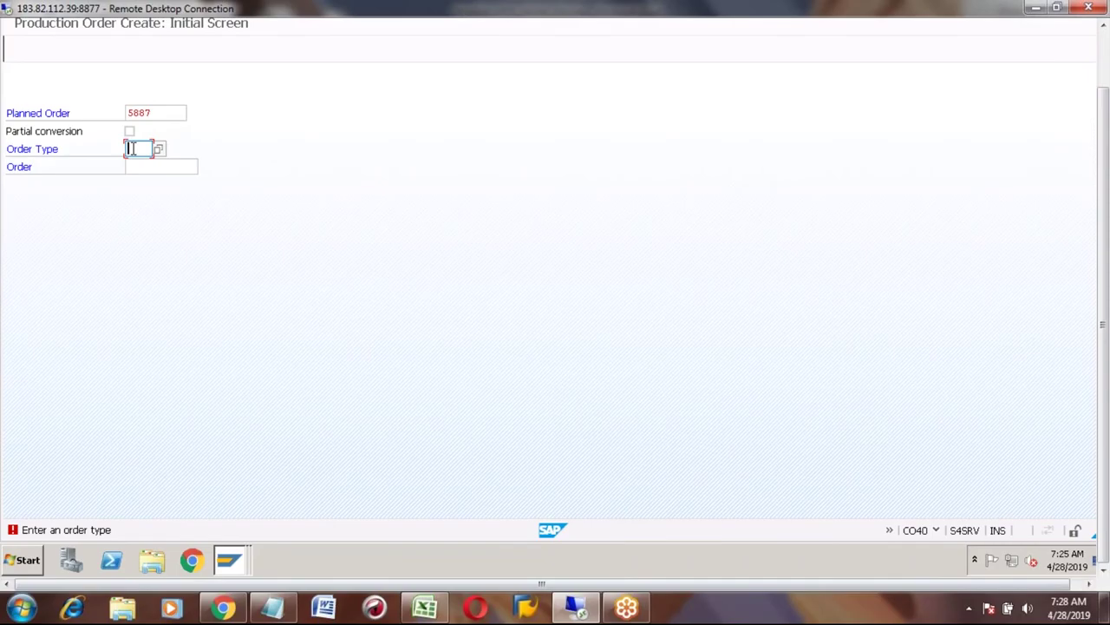
type("PI01")
key("Return")
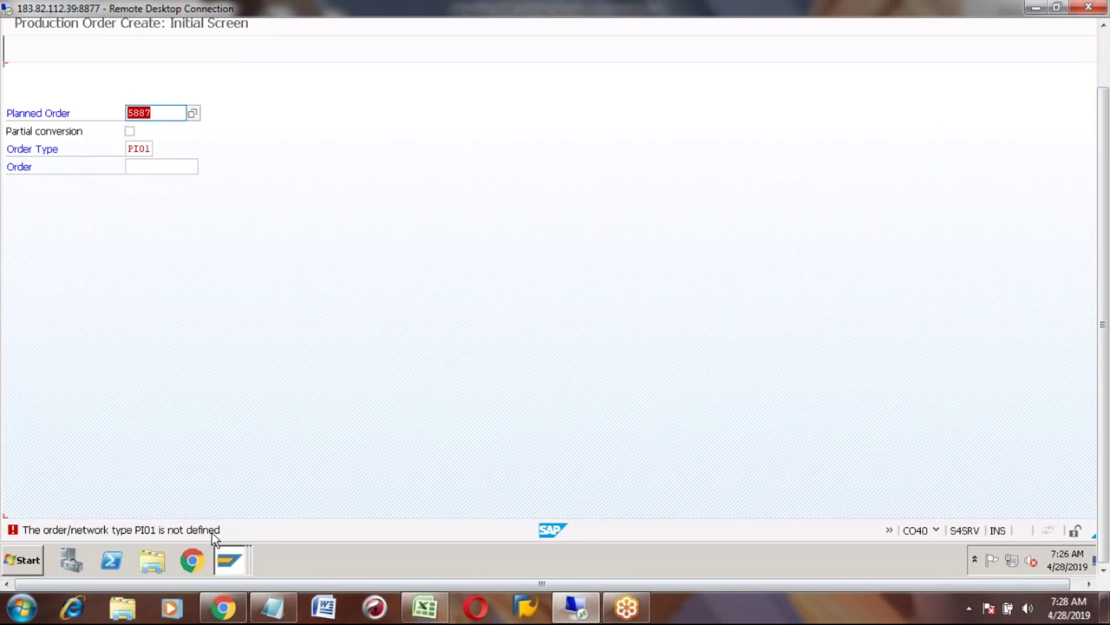
left_click(1103, 48)
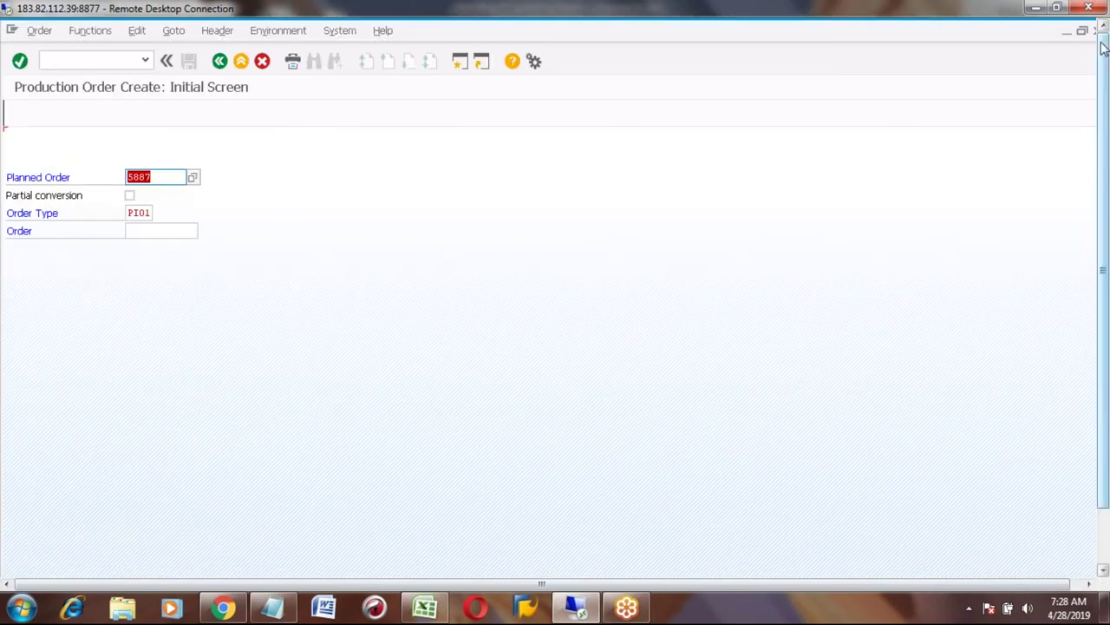
left_click(218, 62)
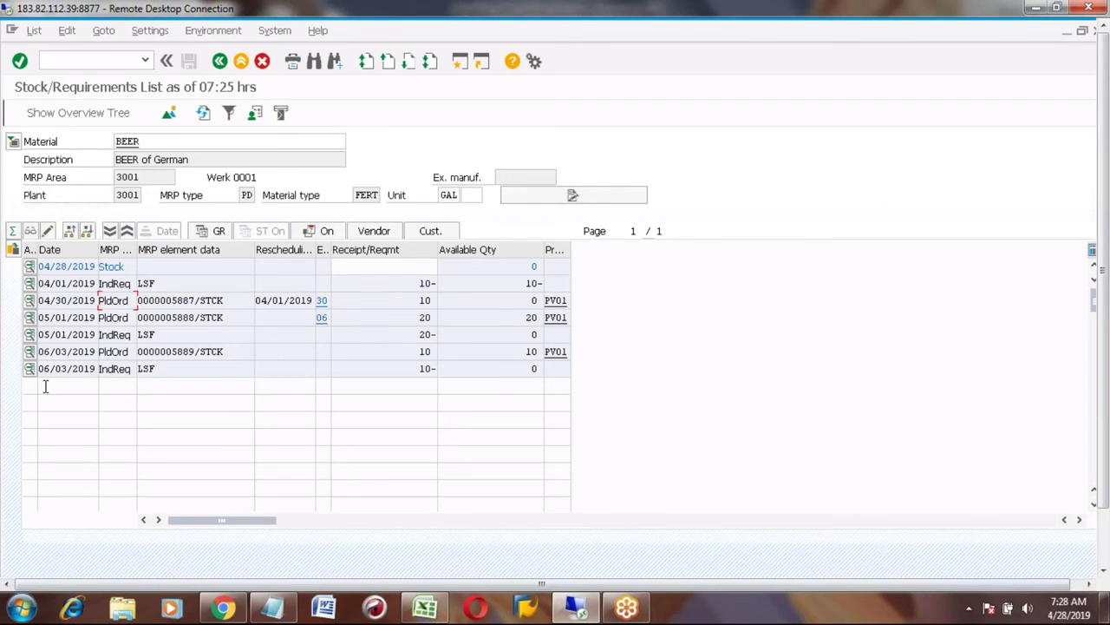
Start converting the 04/30/2019 planned order to a process order and try a settlement rule with category MAT at 100 percent
left_click(29, 300)
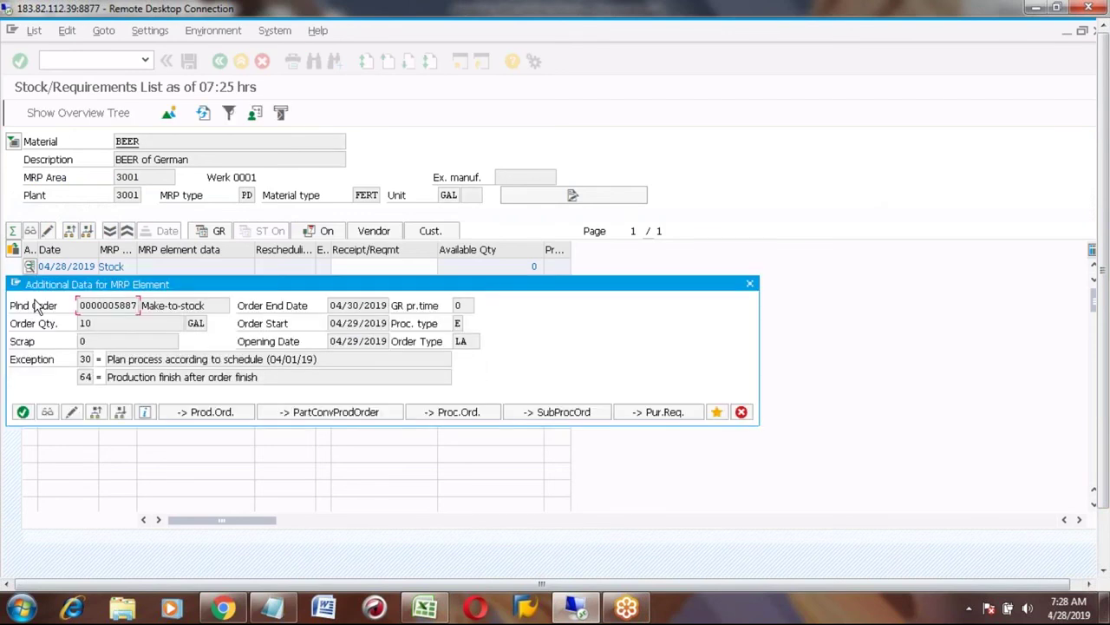
left_click(458, 412)
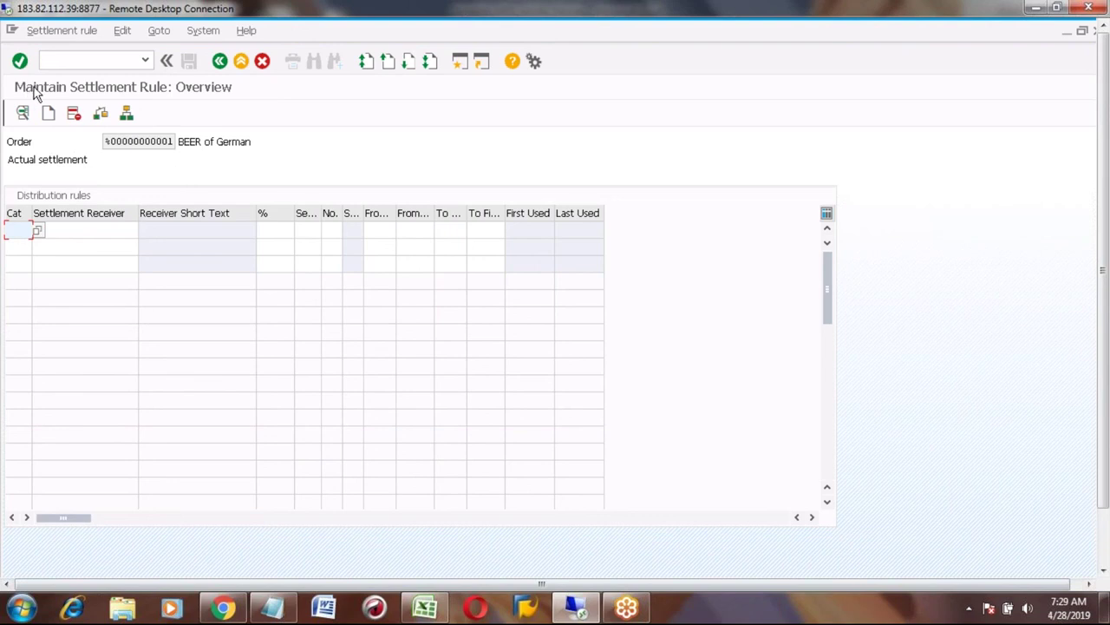
left_click(26, 234)
left_click(38, 230)
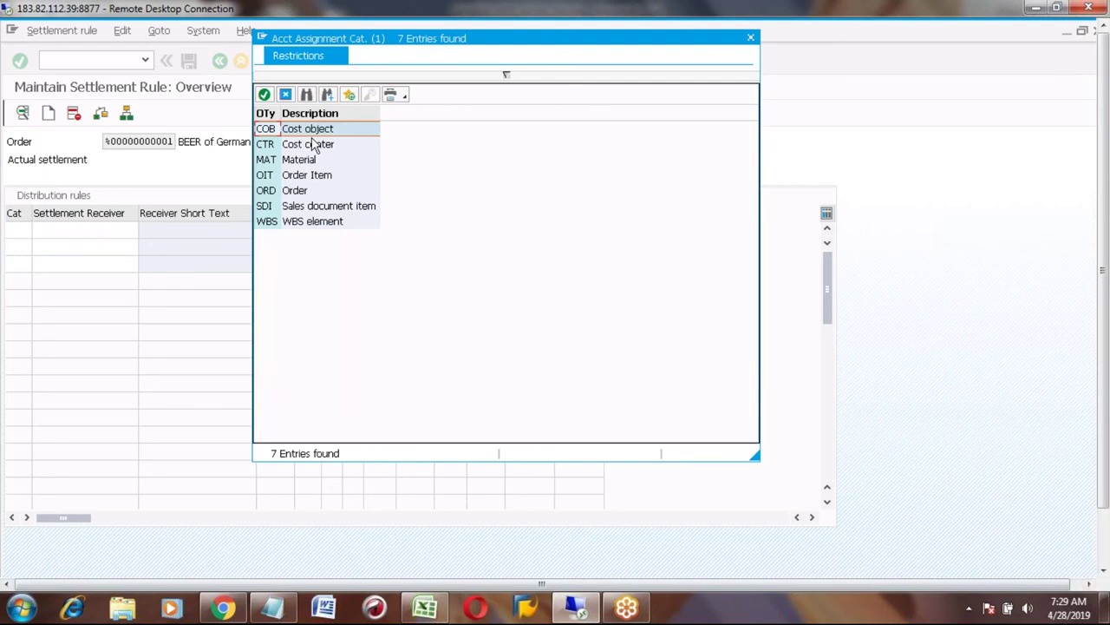
double_click(267, 165)
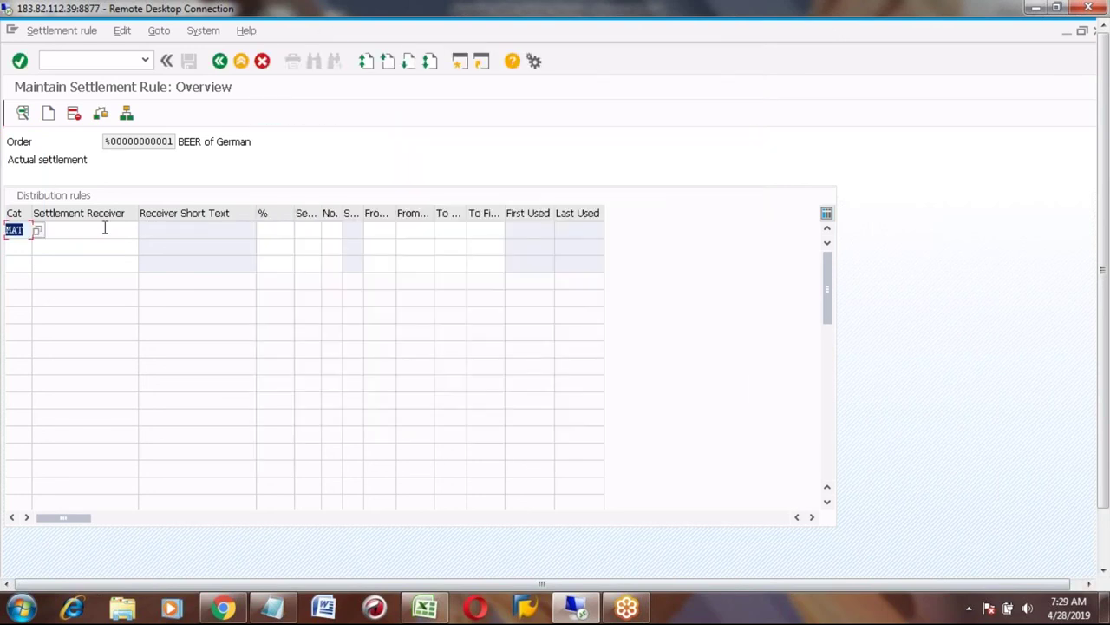
left_click(270, 231)
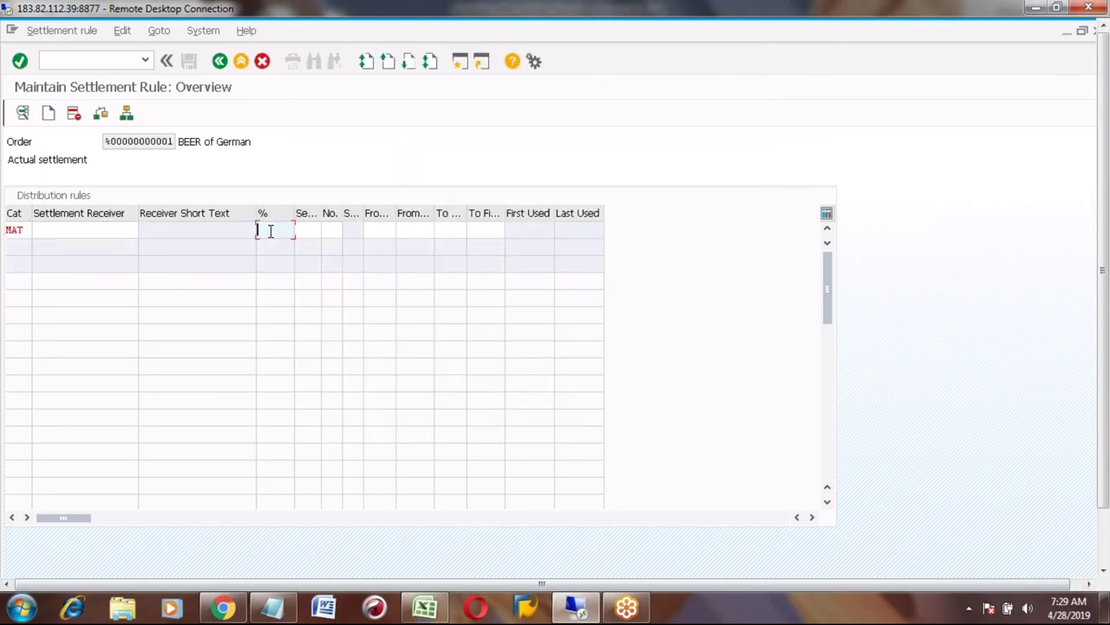
type("100")
key("Return")
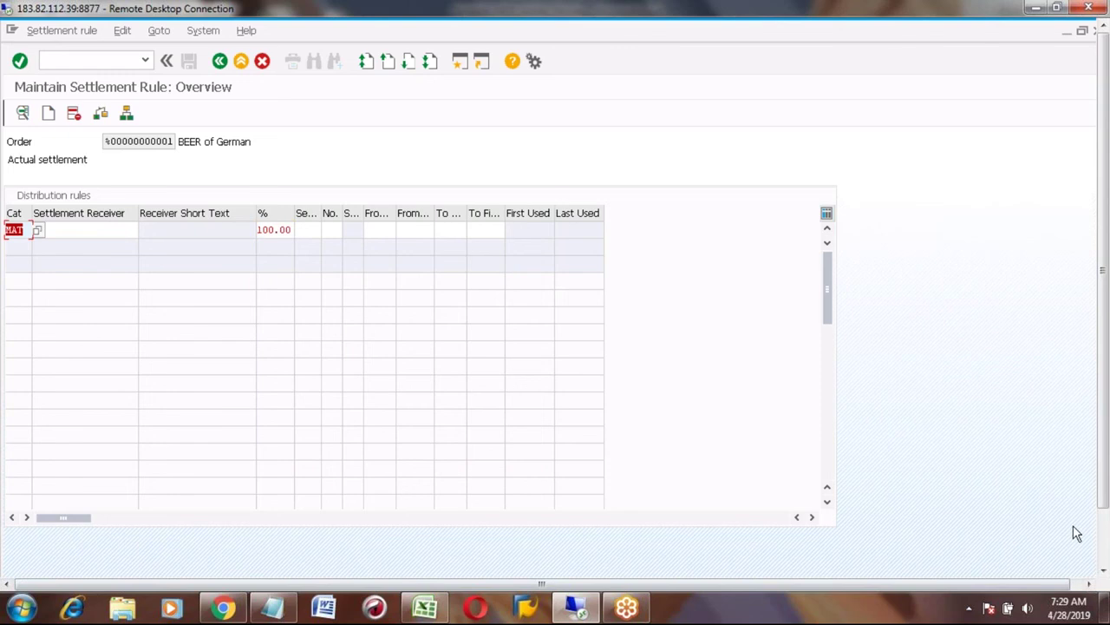
left_click(1104, 555)
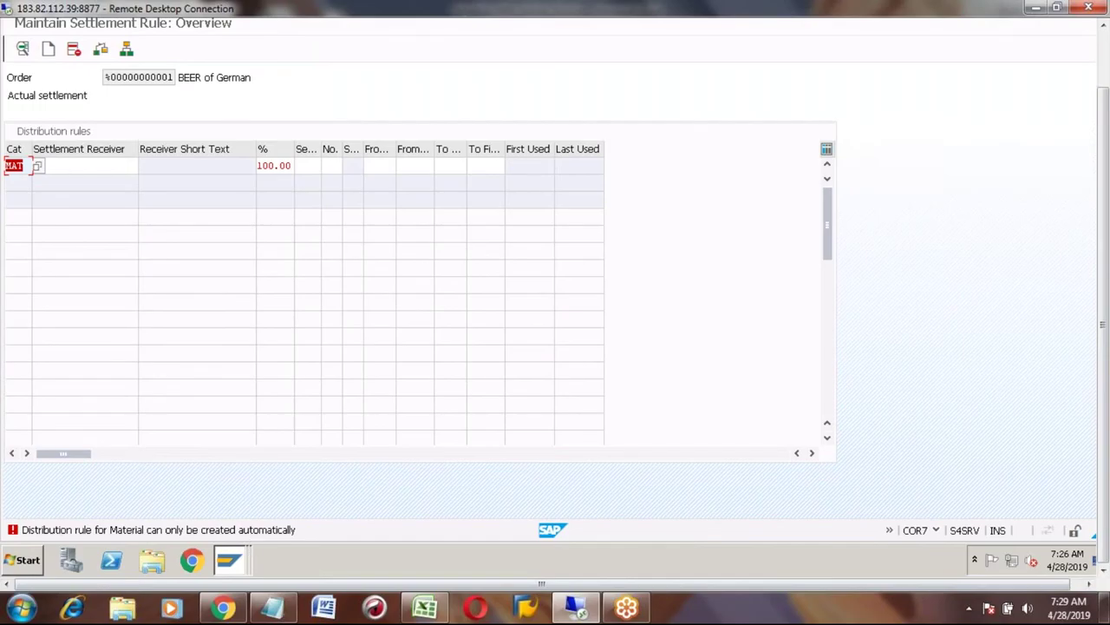
Try to look up a settlement receiver for the MAT rule, clear the category and attempt to leave the settlement overview
left_click(63, 169)
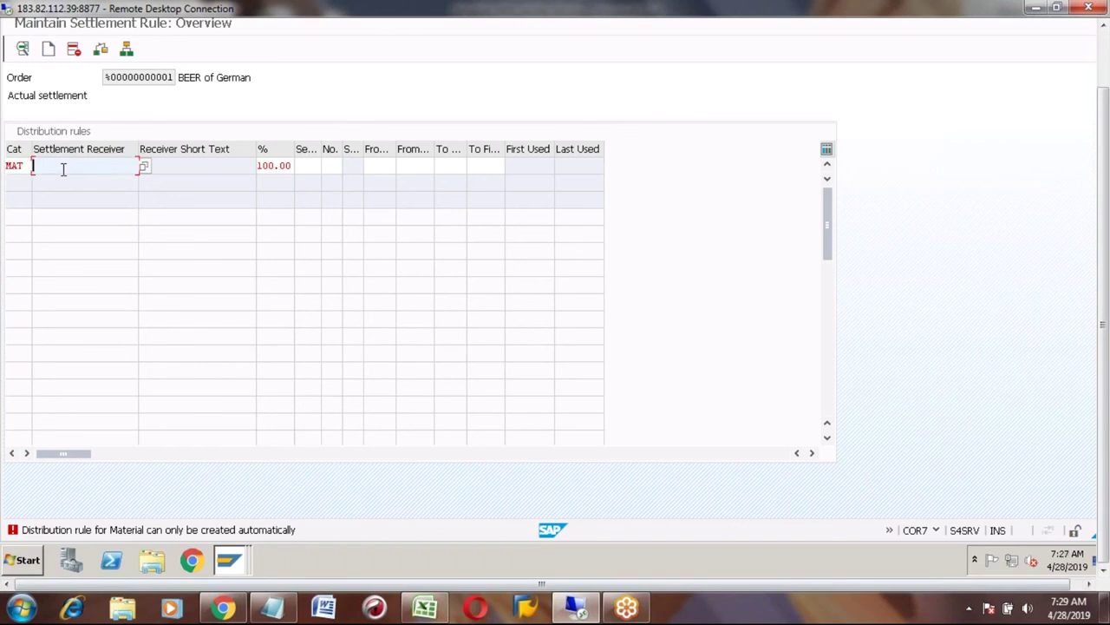
left_click(145, 170)
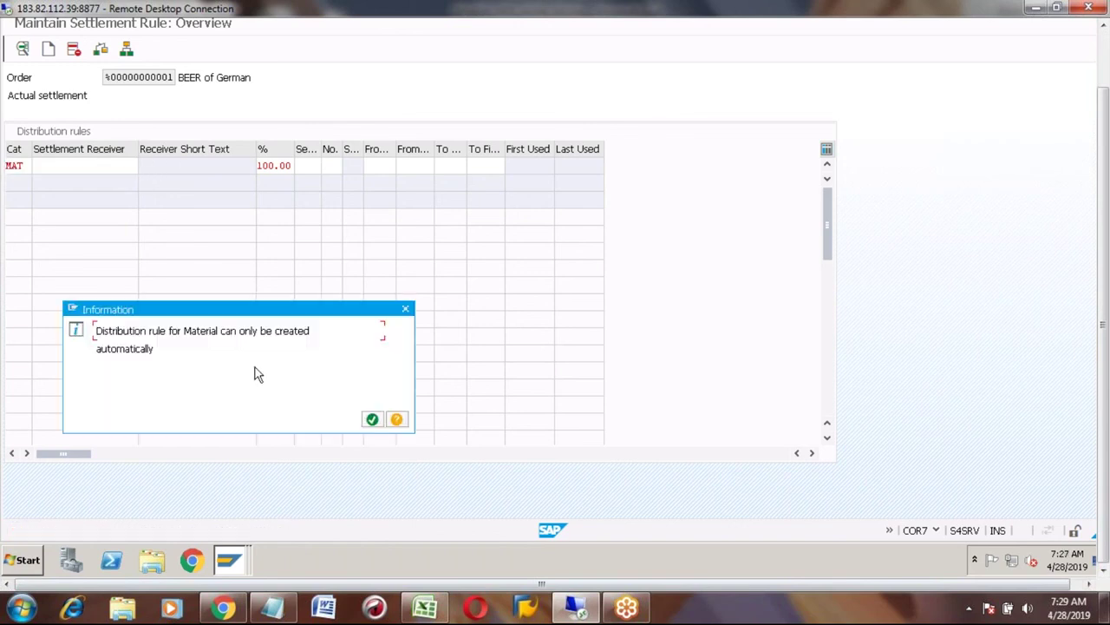
left_click(372, 420)
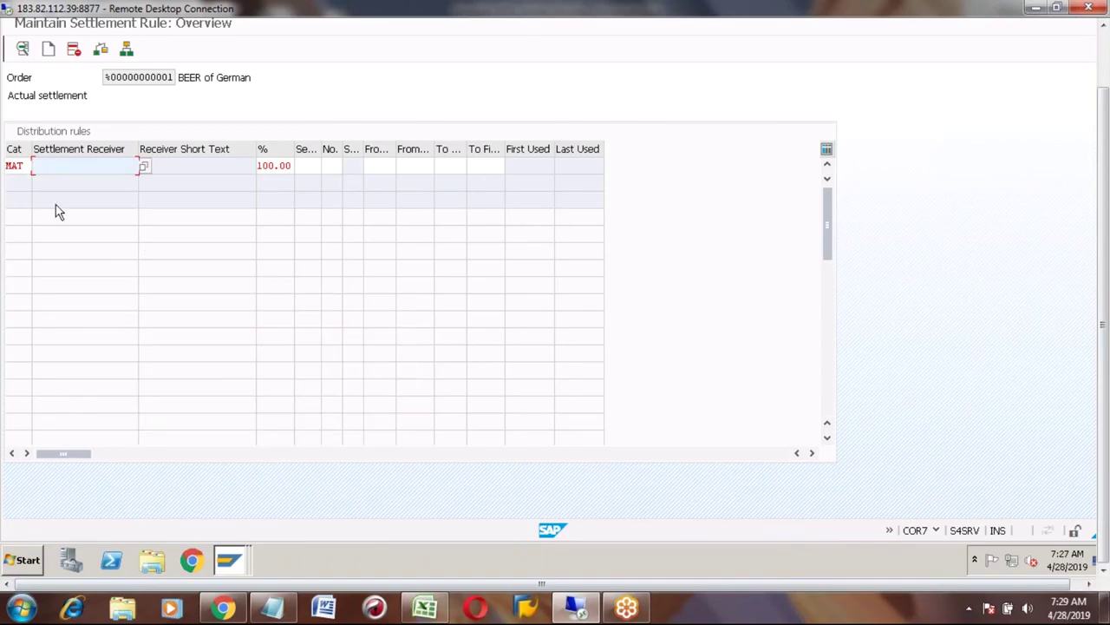
left_click(23, 167)
key("BackSpace")
key("BackSpace")
key("BackSpace")
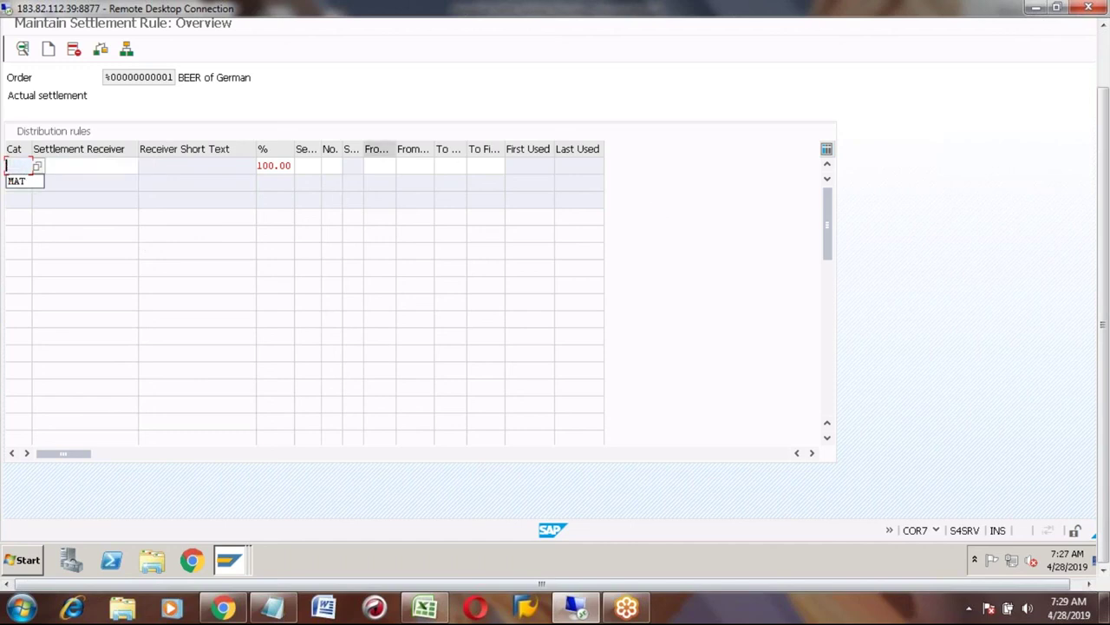
left_click_drag(1103, 64, 1102, 17)
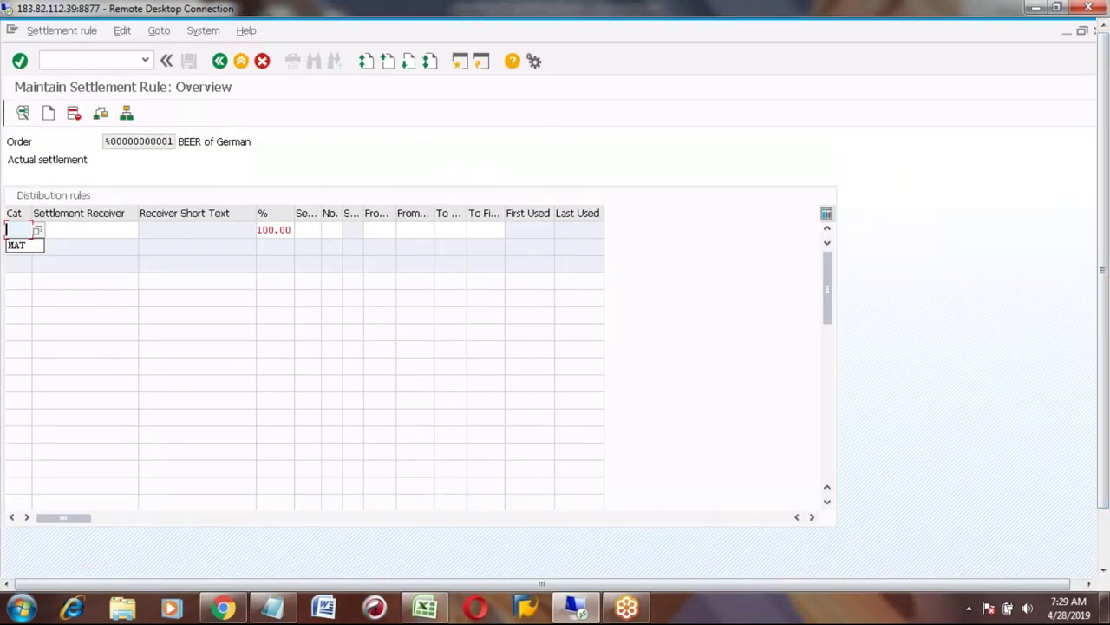
left_click(220, 61)
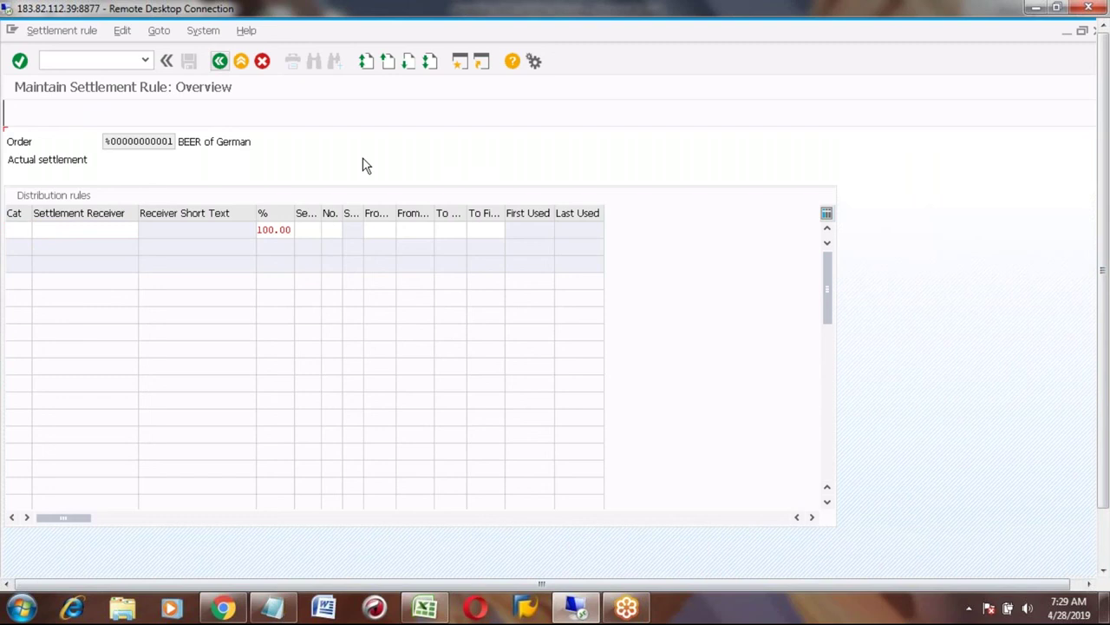
Try the distribution rule with settlement type FUL, category MAT and settlement receiver BEER
left_click(307, 231)
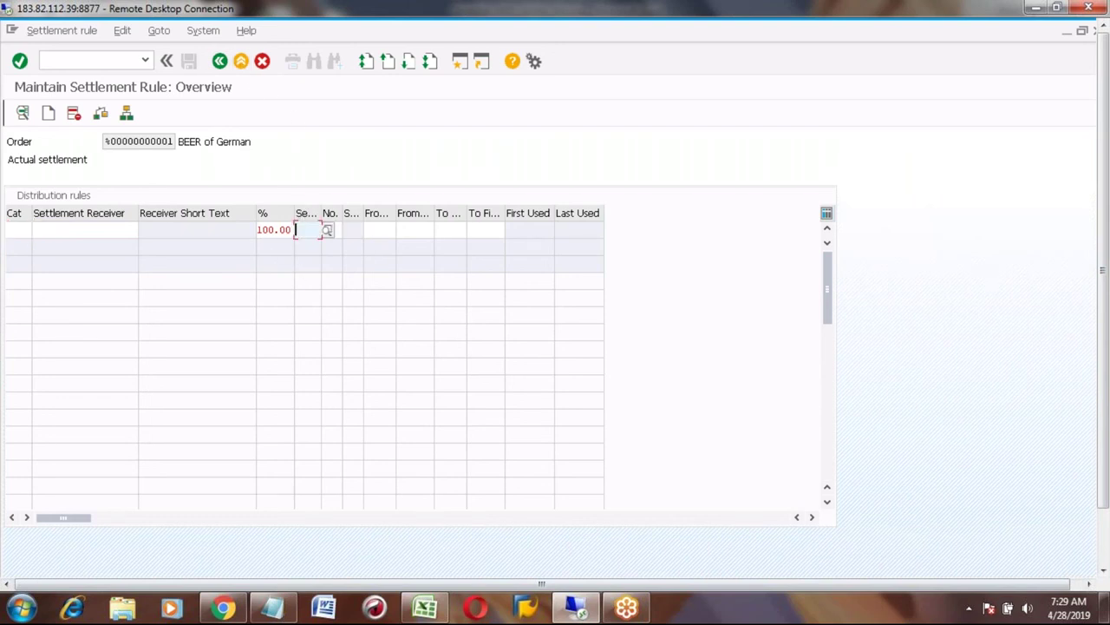
left_click(328, 228)
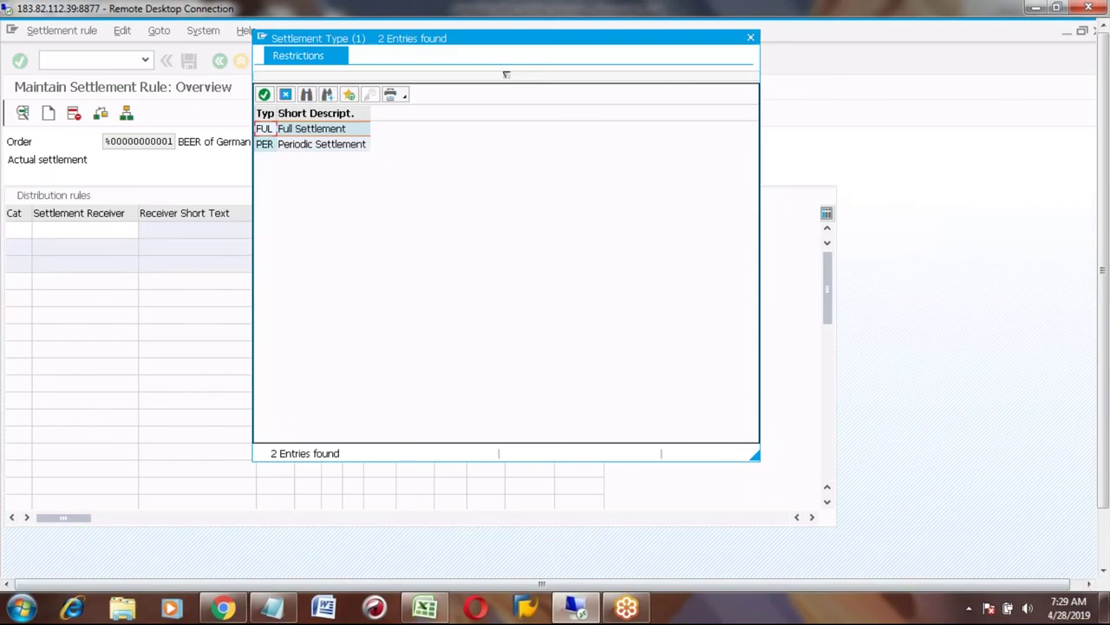
double_click(264, 130)
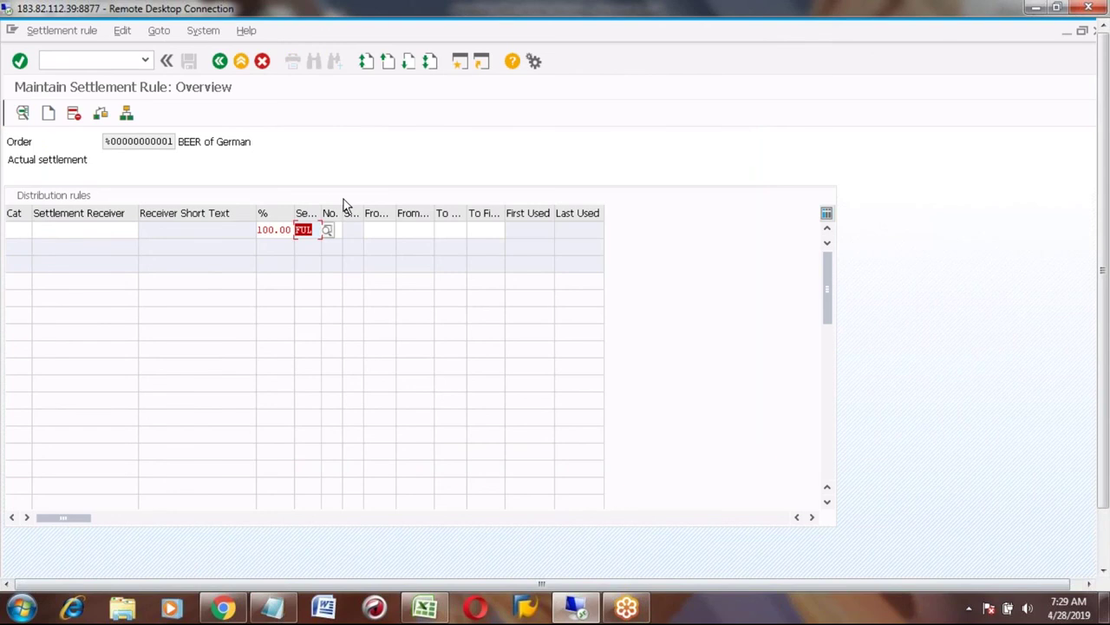
key("Return")
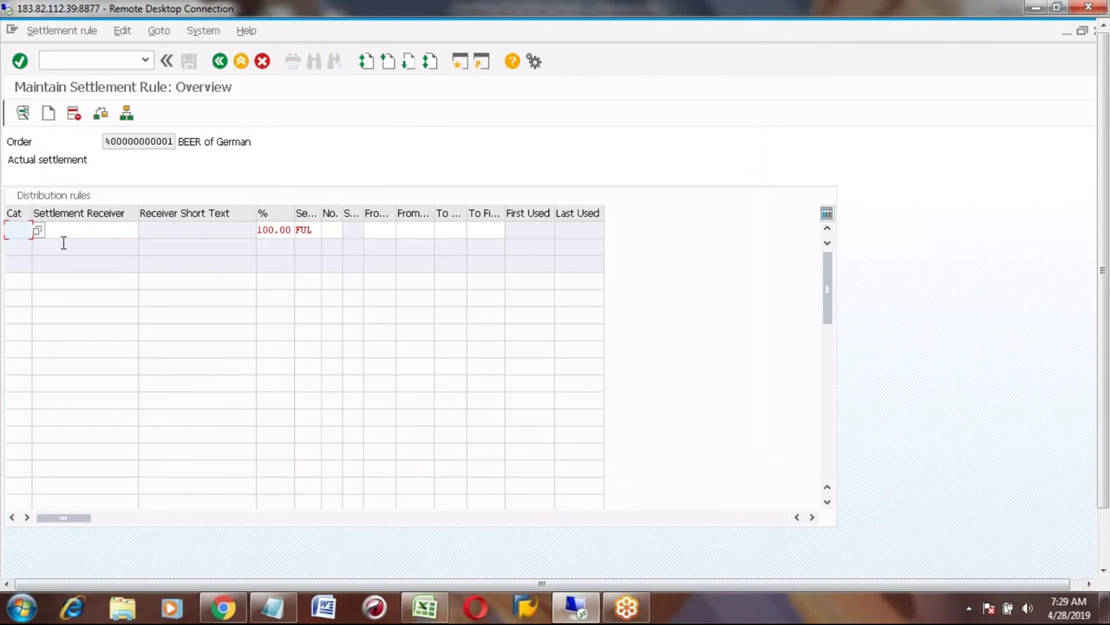
type("MAT")
key("Tab")
type("BEER")
key("Return")
left_click(1106, 541)
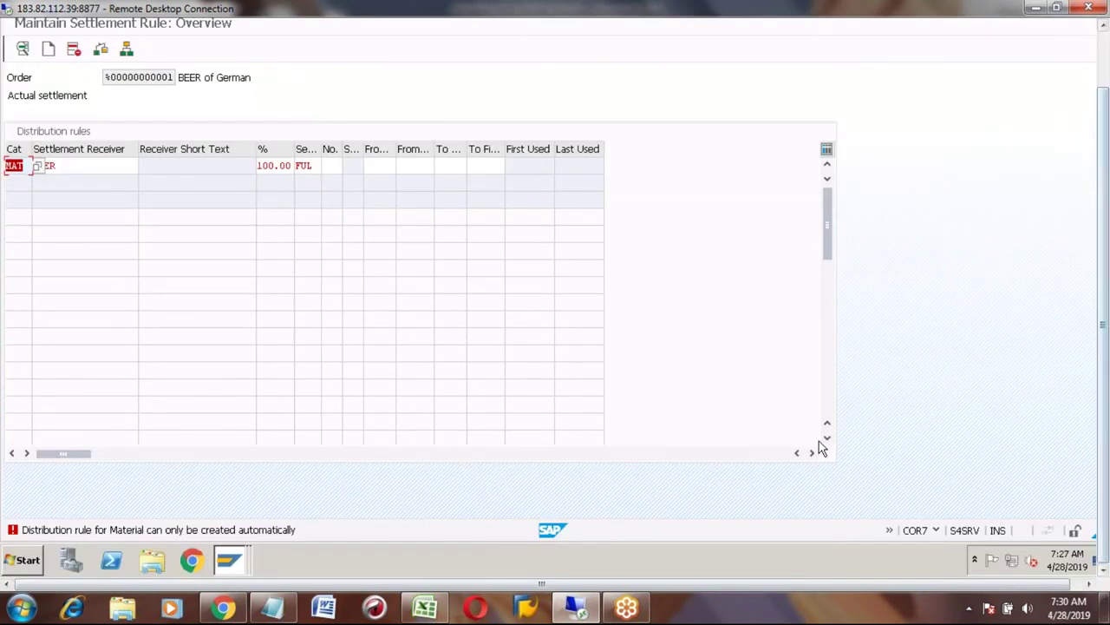
Clear the distribution rule entries and exit the new process order without saving it
left_click(1106, 48)
key("Delete")
key("Tab")
key("Delete")
key("Tab")
key("Delete")
key("Tab")
key("Delete")
key("F3")
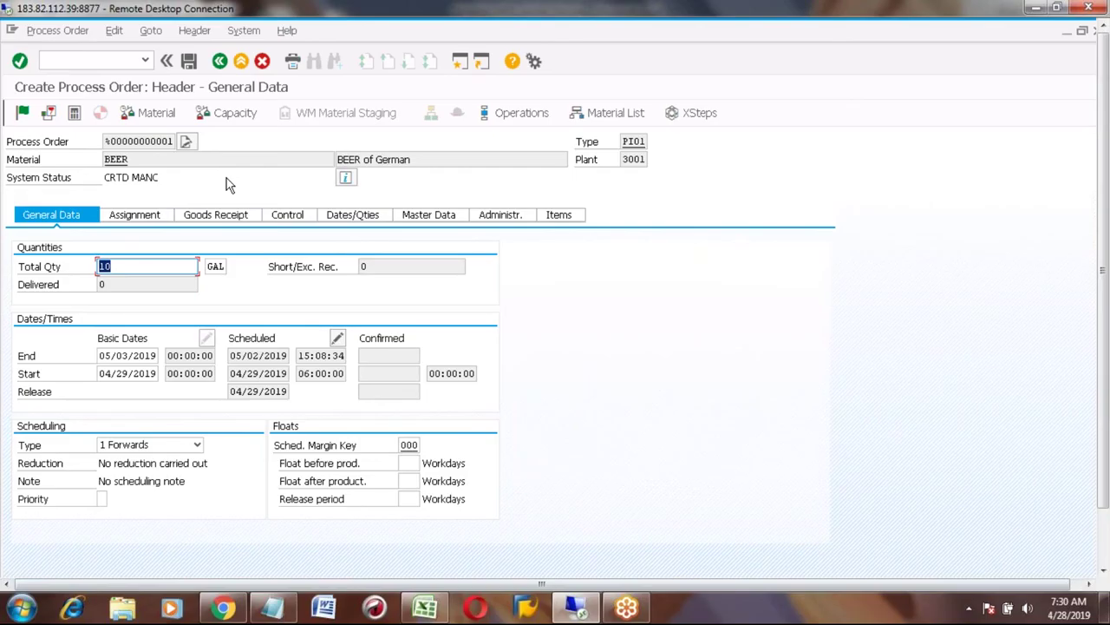
left_click(219, 61)
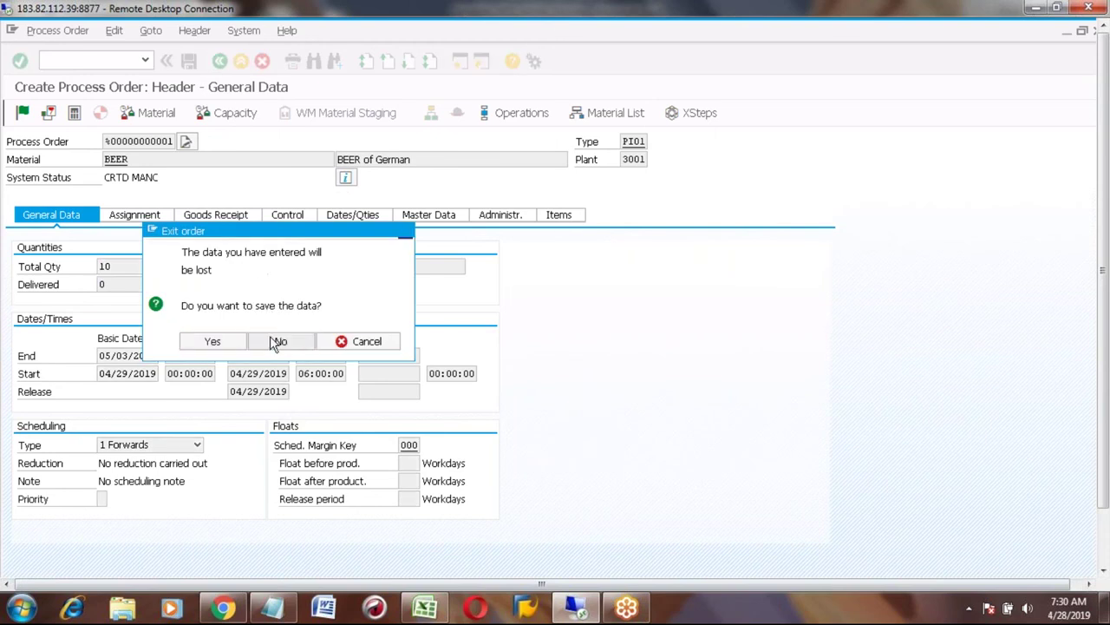
left_click(279, 341)
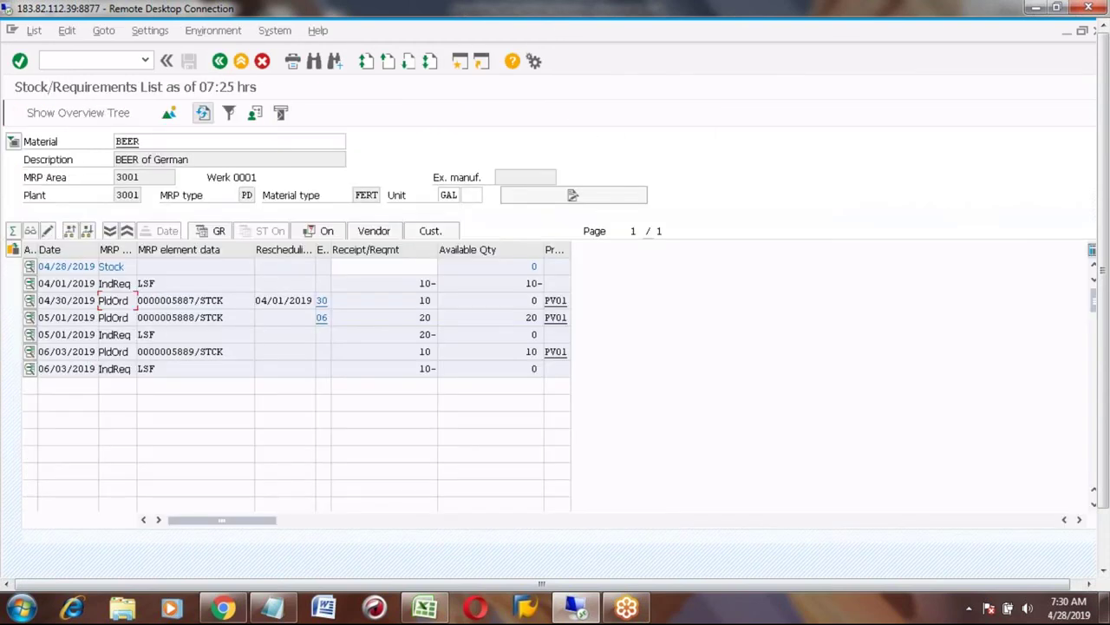
Convert the 04/30/2019 planned order to a process order again, leaving the settlement rule empty
left_click(28, 301)
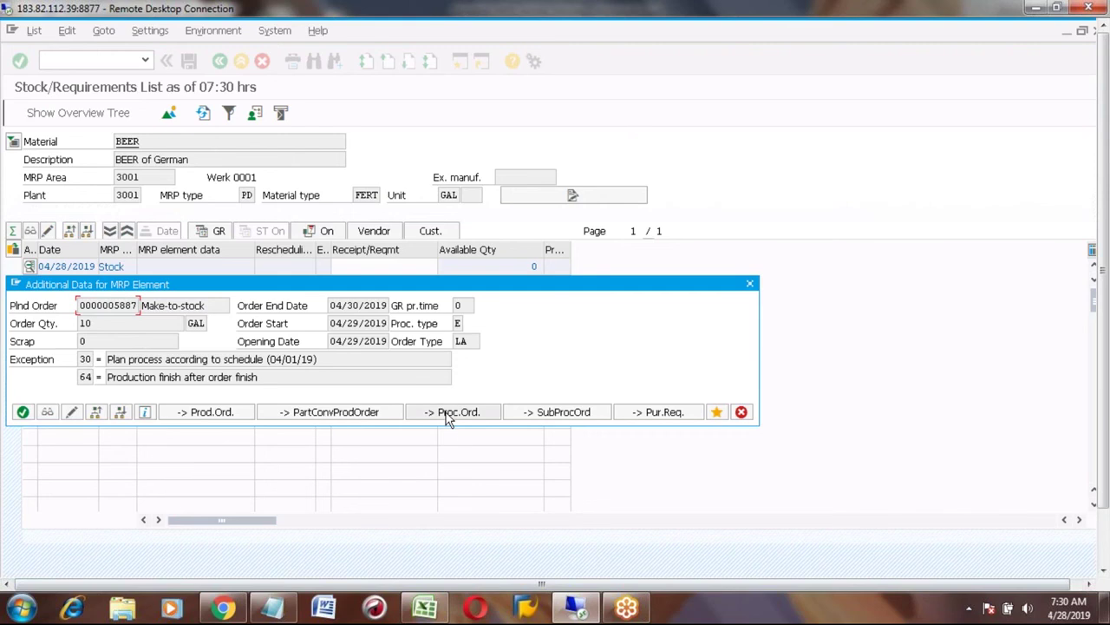
left_click(447, 412)
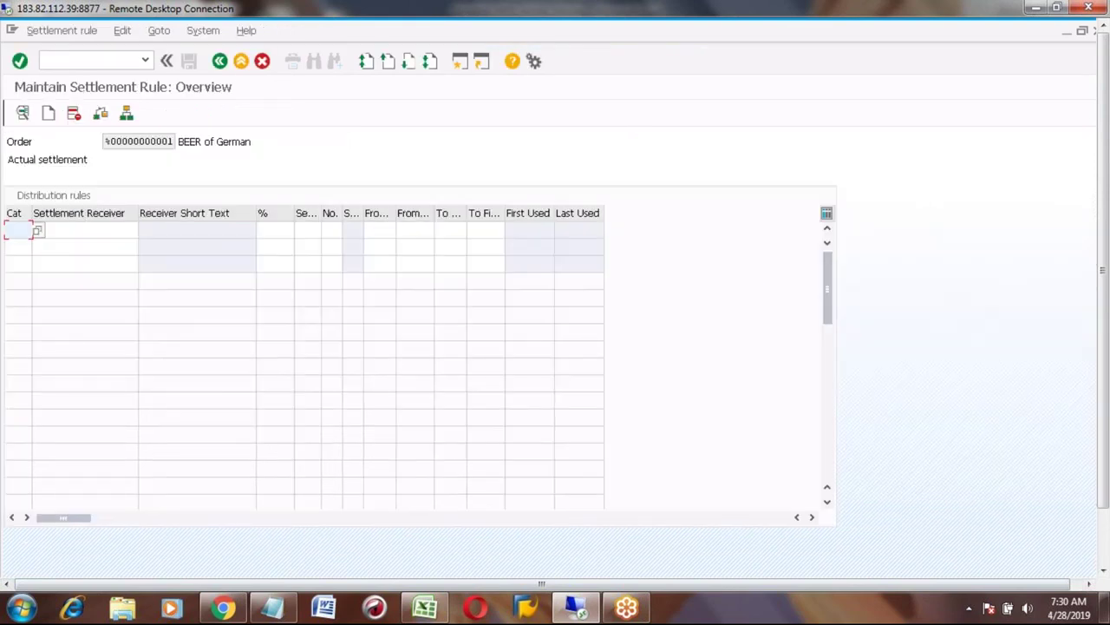
left_click(219, 61)
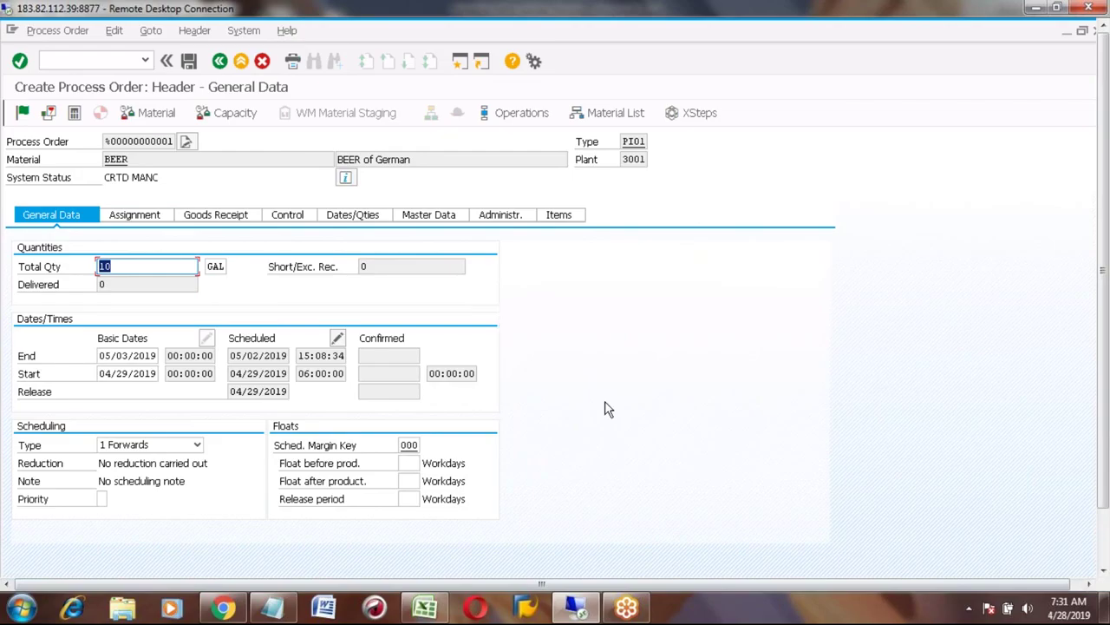
Try to release the BEER process order, and save it despite the cost calculation error
left_click(22, 116)
left_click(1106, 546)
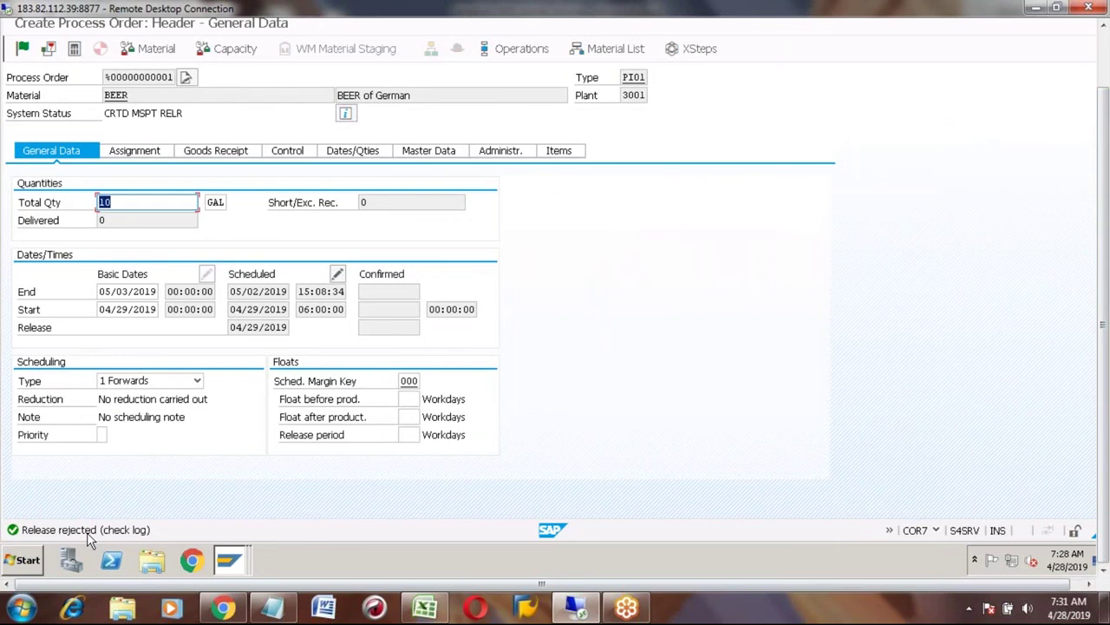
left_click(1105, 63)
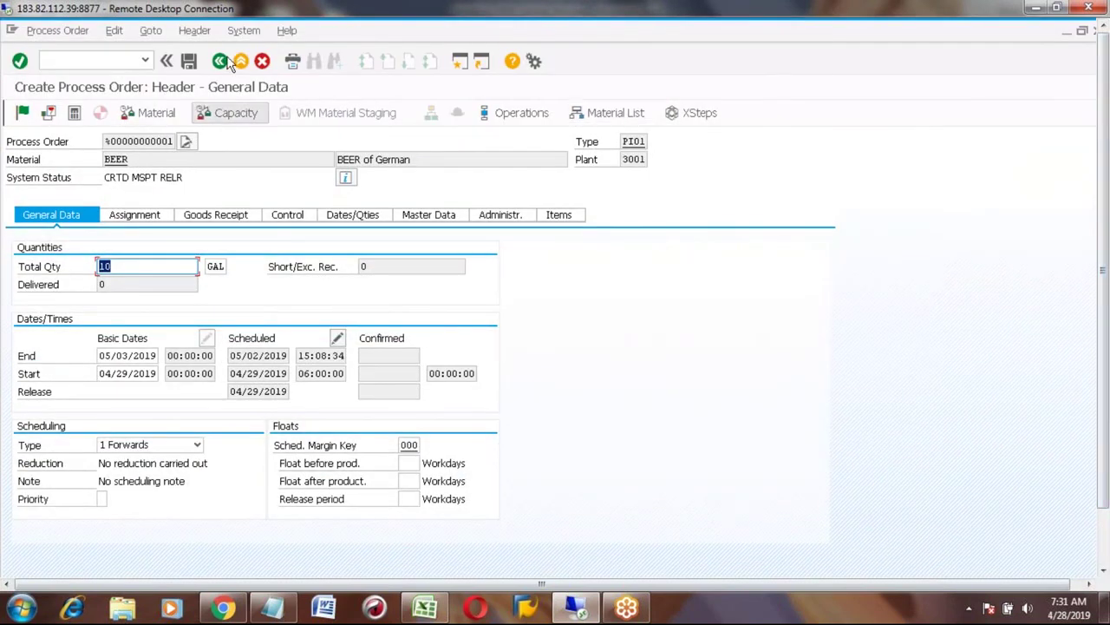
left_click(188, 62)
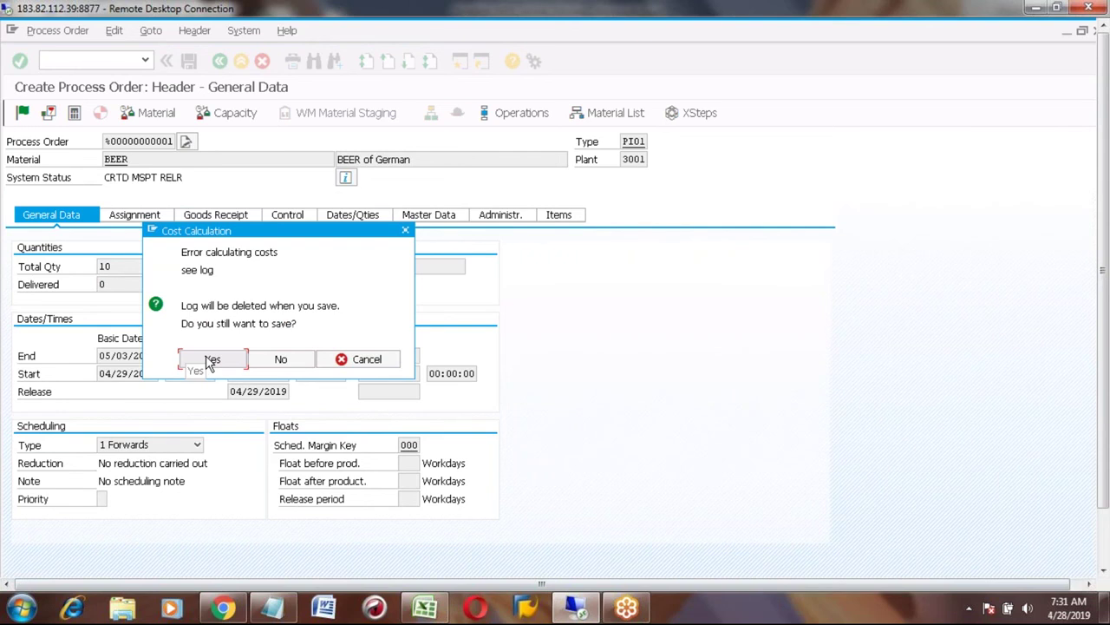
left_click(200, 360)
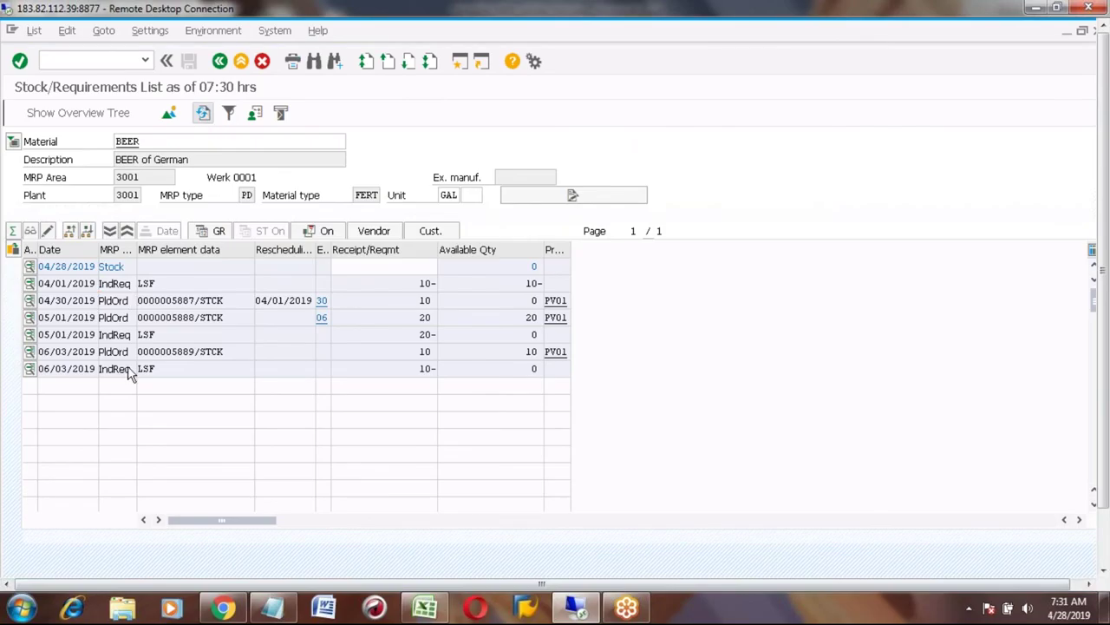
Refresh the BEER stock/requirements list and highlight the MRP element data of the new PI01 process order
left_click(202, 112)
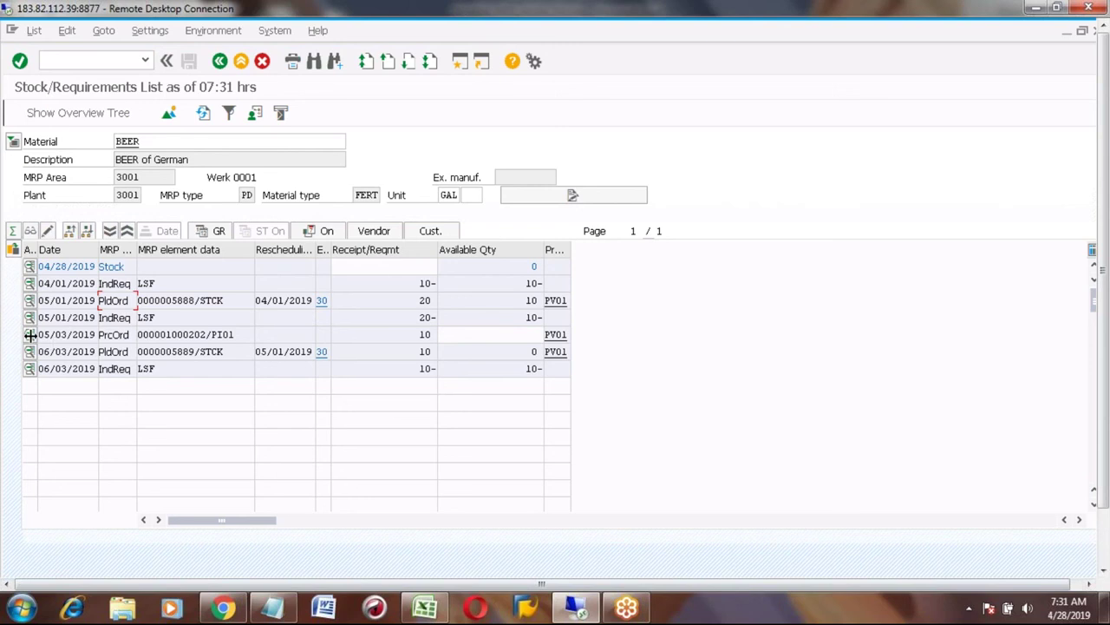
left_click(242, 335)
left_click_drag(242, 334, 139, 329)
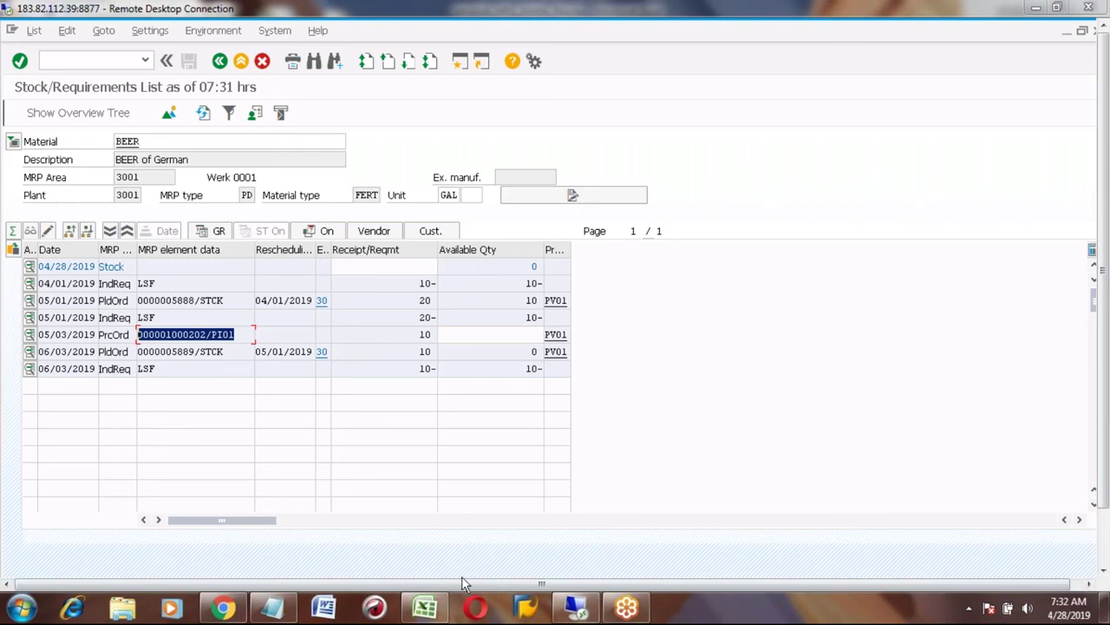
Switch to the Excel notes, review the Make To Stock steps from MRP run through Goods Movements, and return to the SAP session
left_click(425, 607)
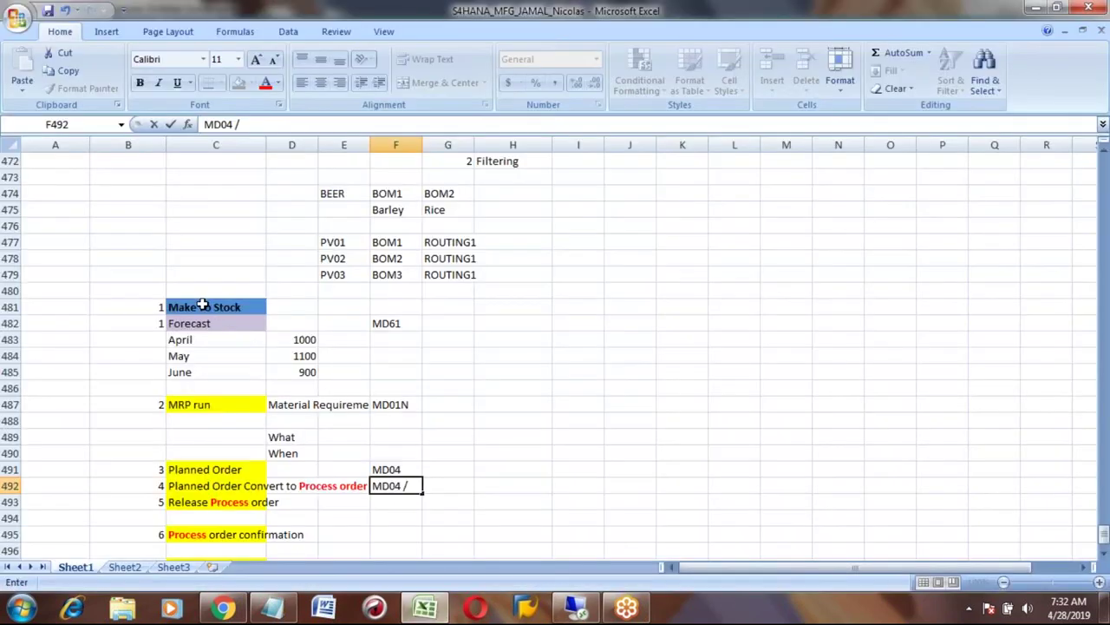
left_click(209, 406)
left_click(209, 486)
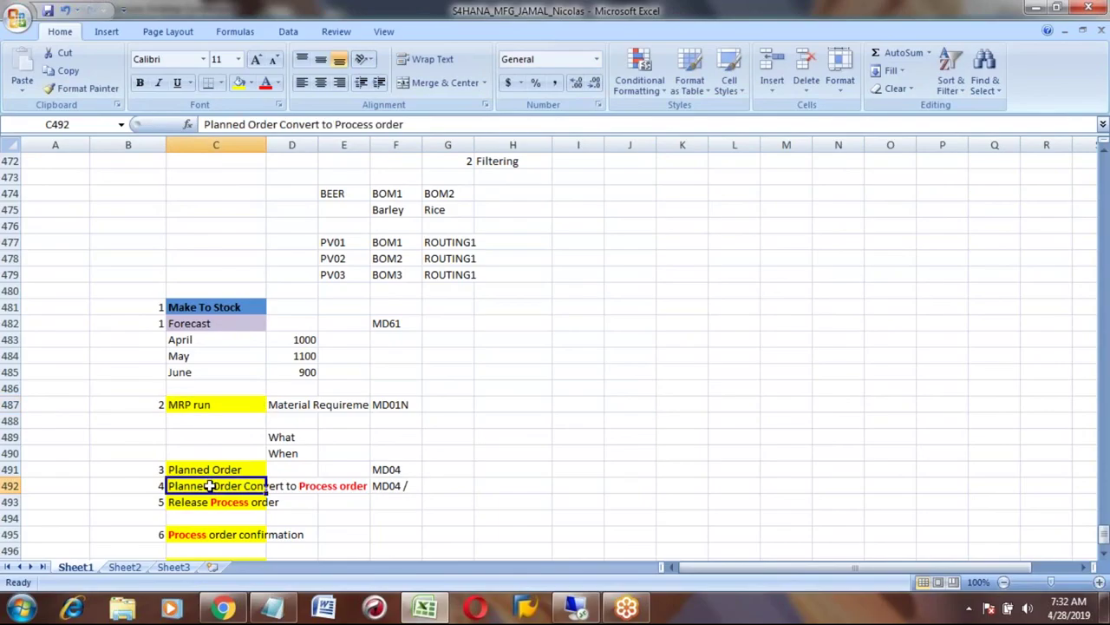
left_click(198, 502)
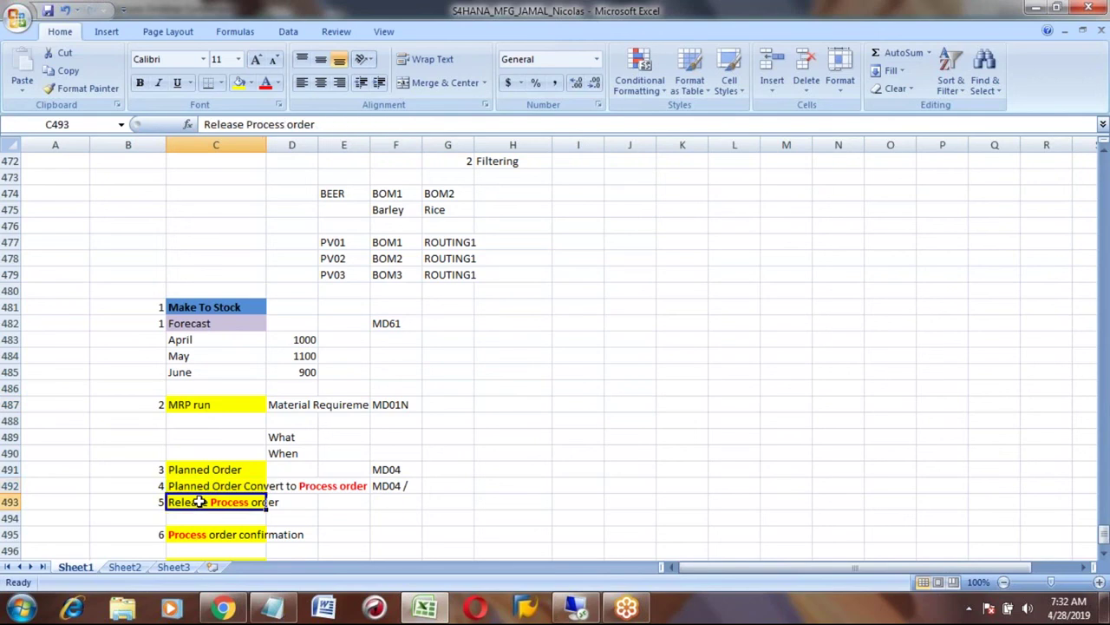
key("shift+Down")
key("shift+Down")
key("shift+Down")
key("shift+Down")
key("shift+Down")
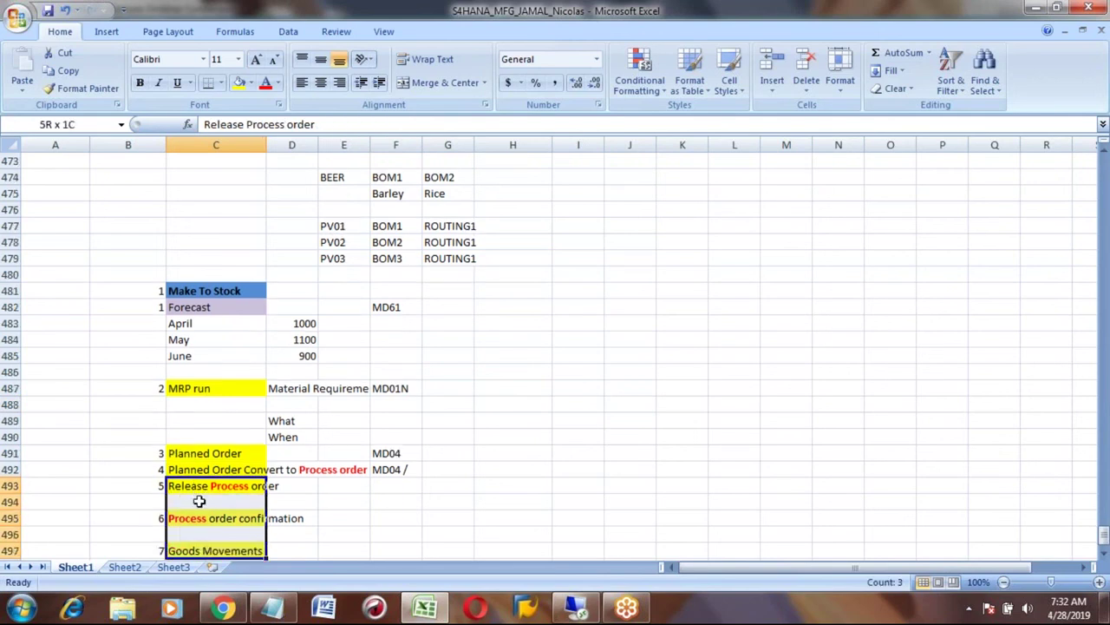
left_click(558, 386)
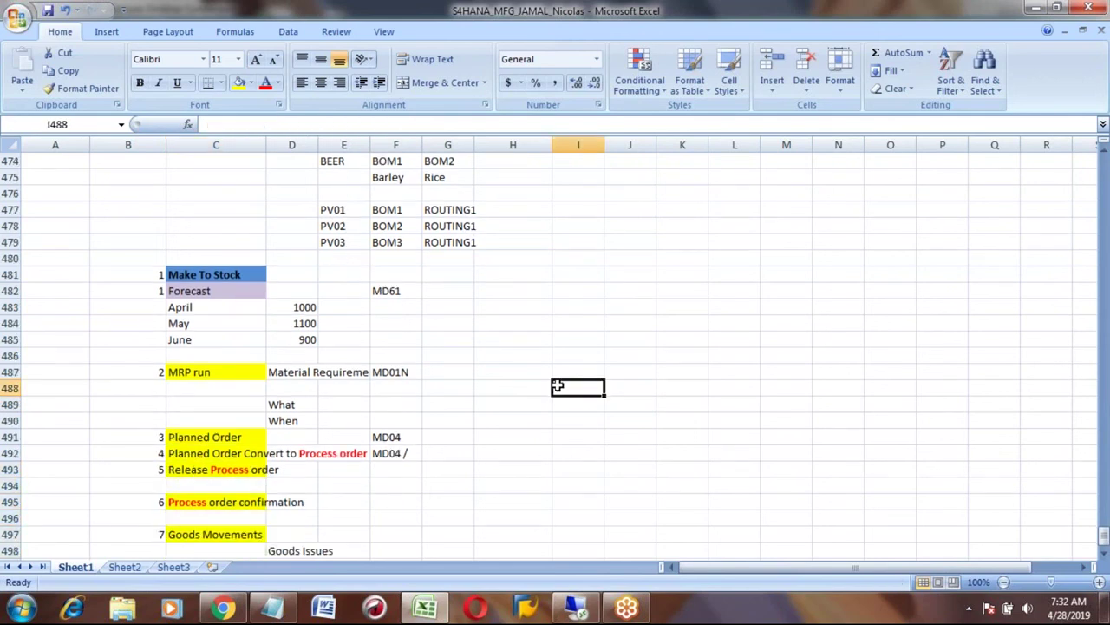
key("alt+Tab")
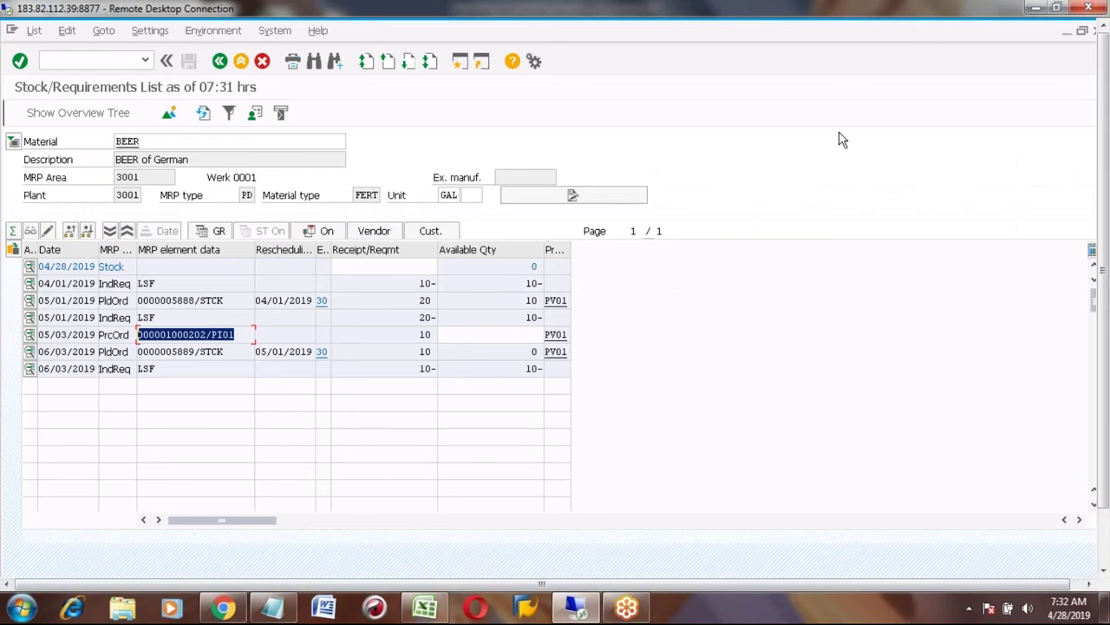